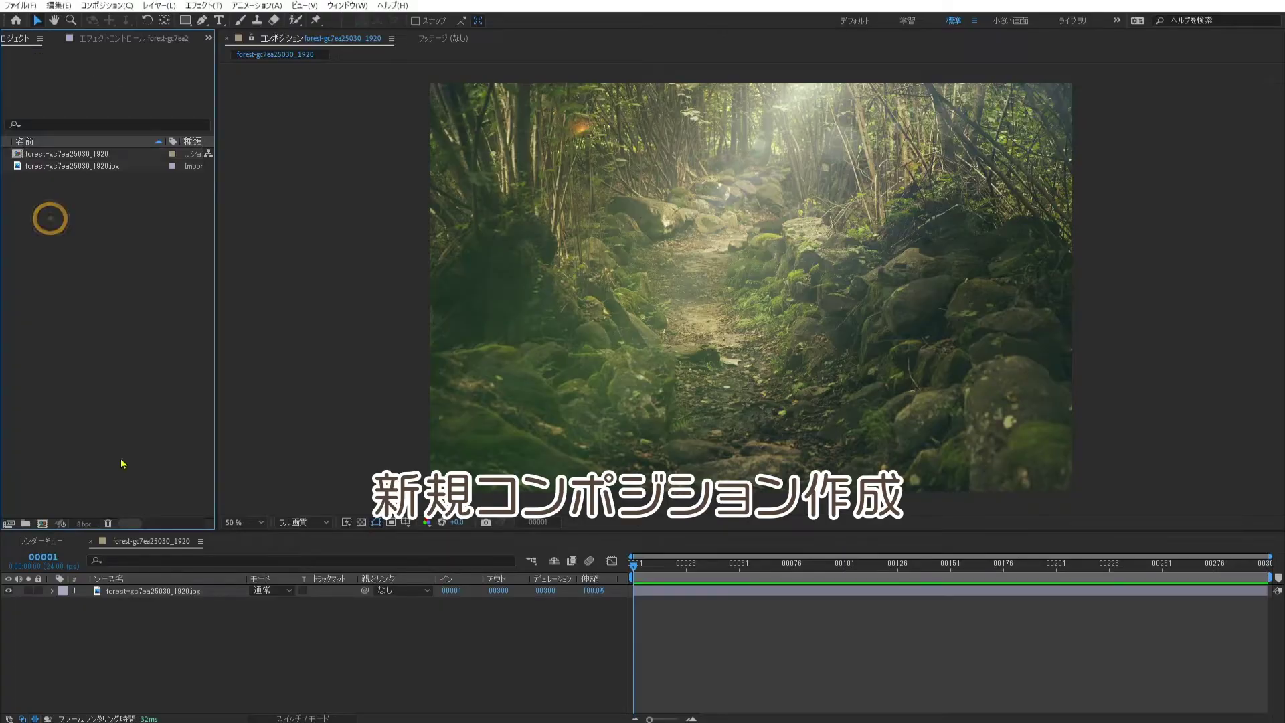
Step: Create a composition named 'spectrum' with width 60 and height 1080
click(43, 524)
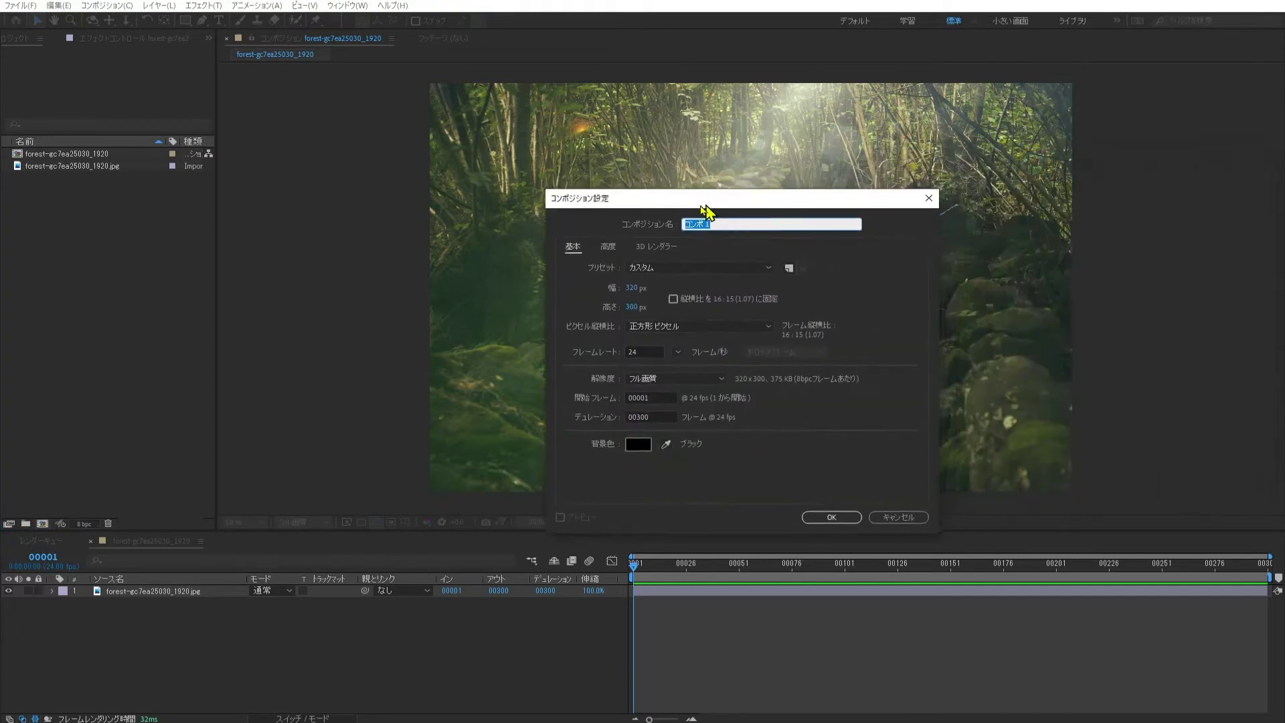
text(spectrum)
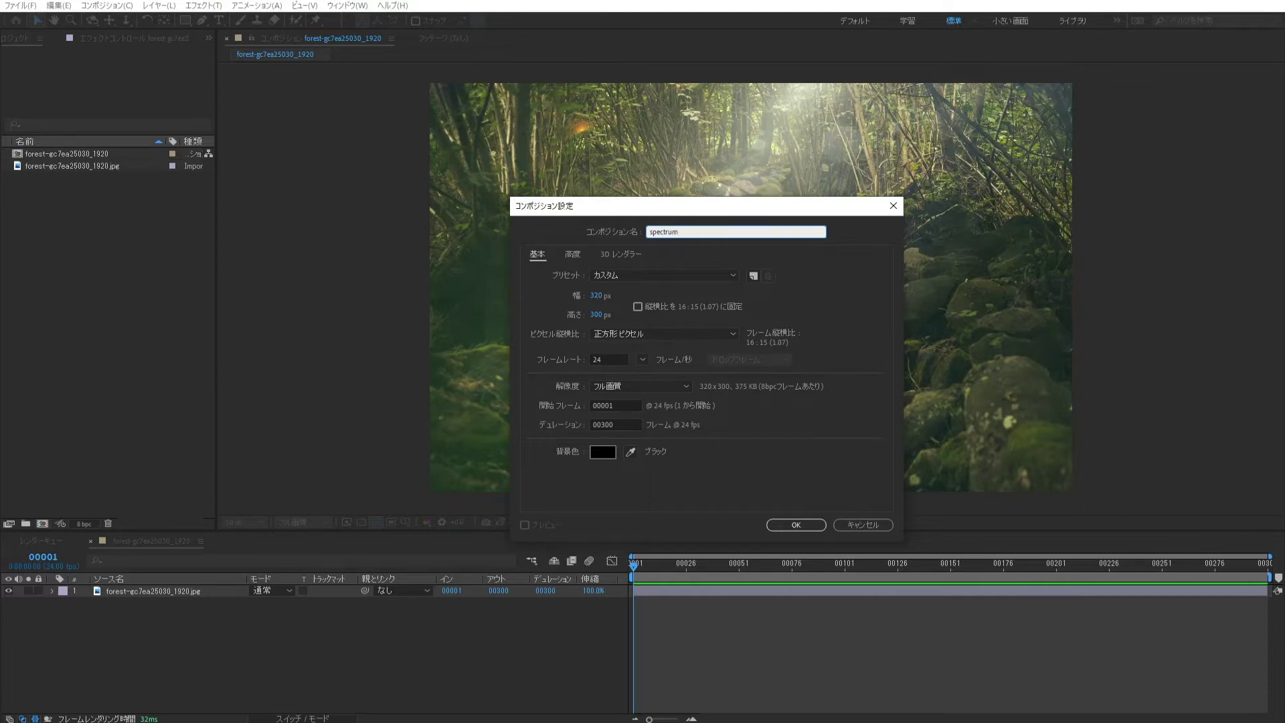
click(595, 295)
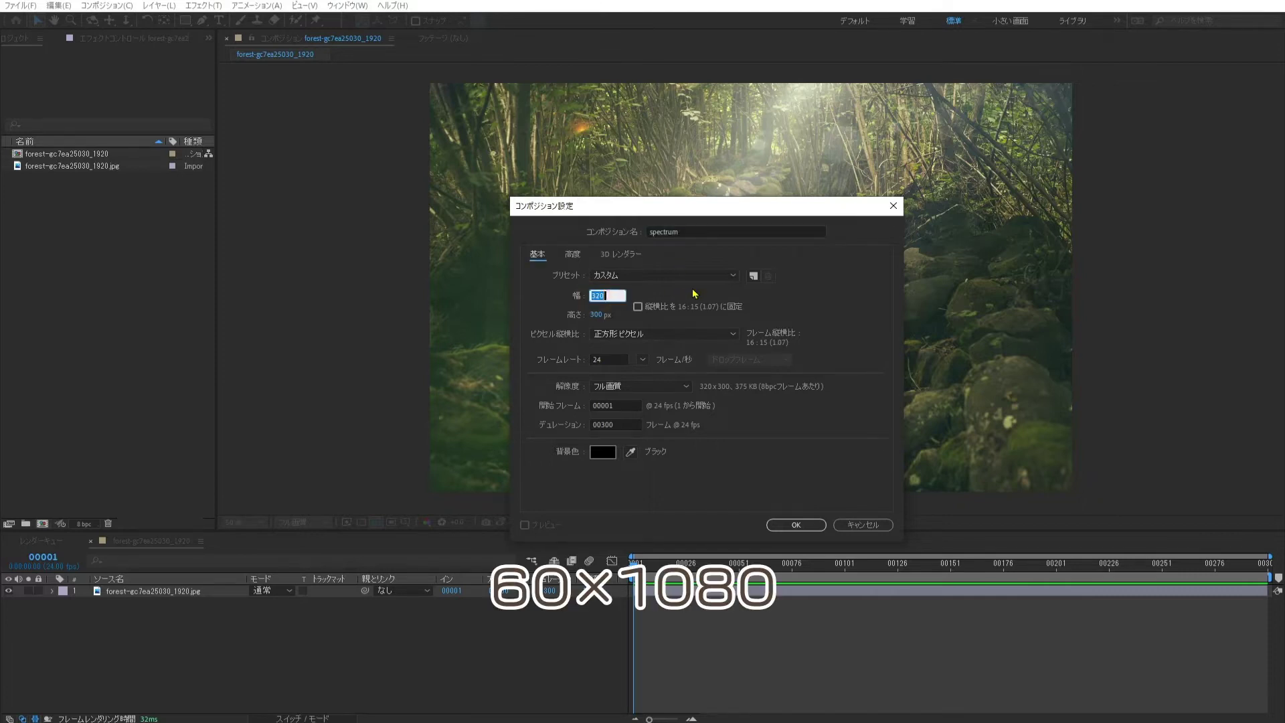
text(60)
key(Tab)
text(1080)
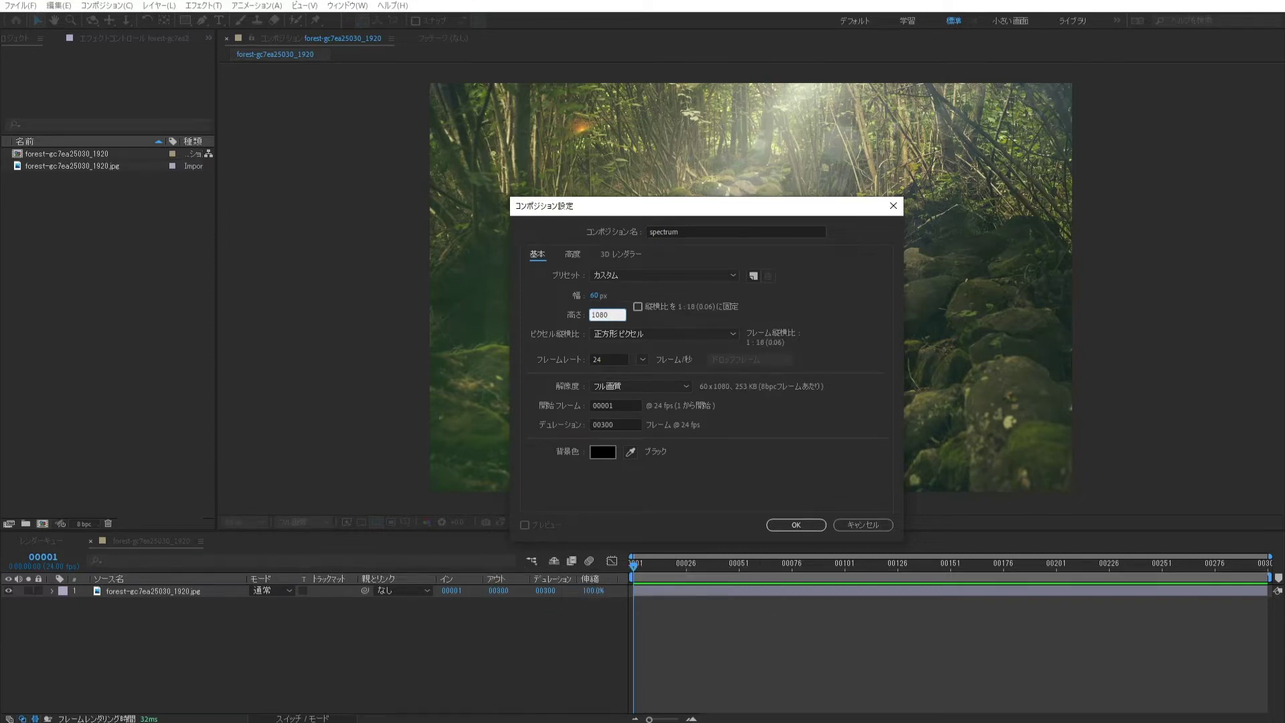
key(Return)
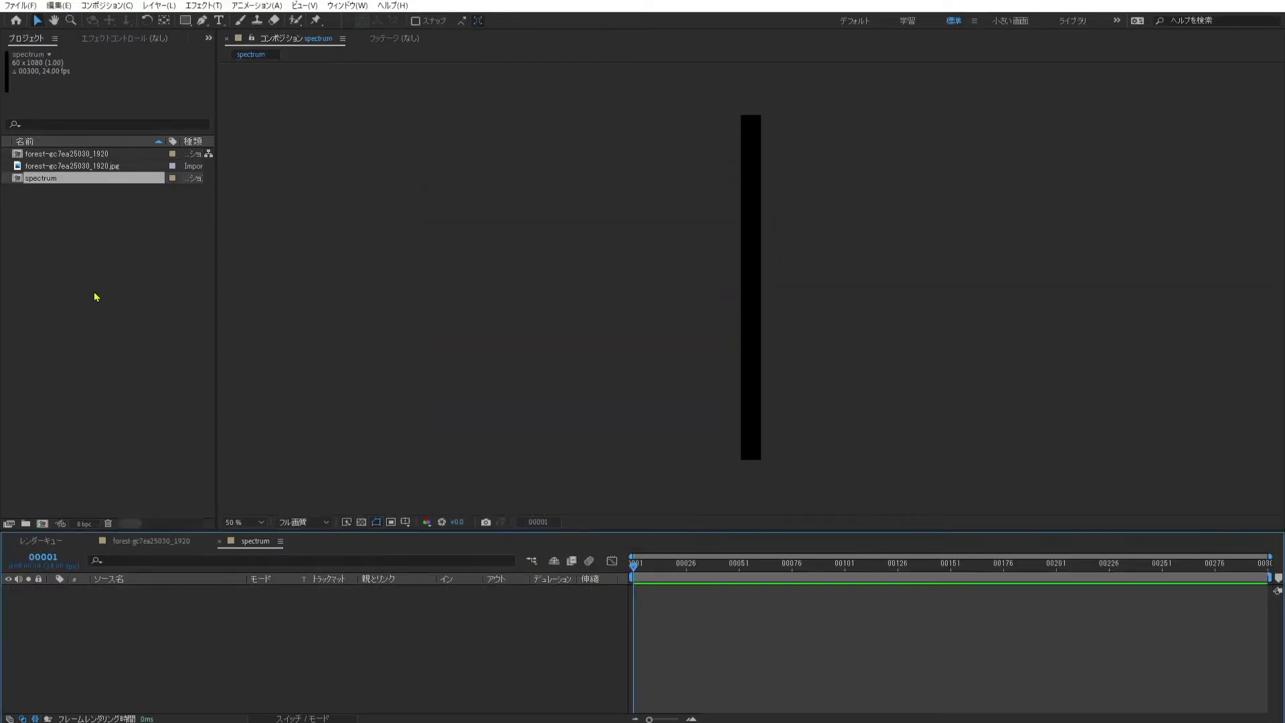
Step: Add an ellipse shape layer that fills the whole spectrum comp
click(184, 23)
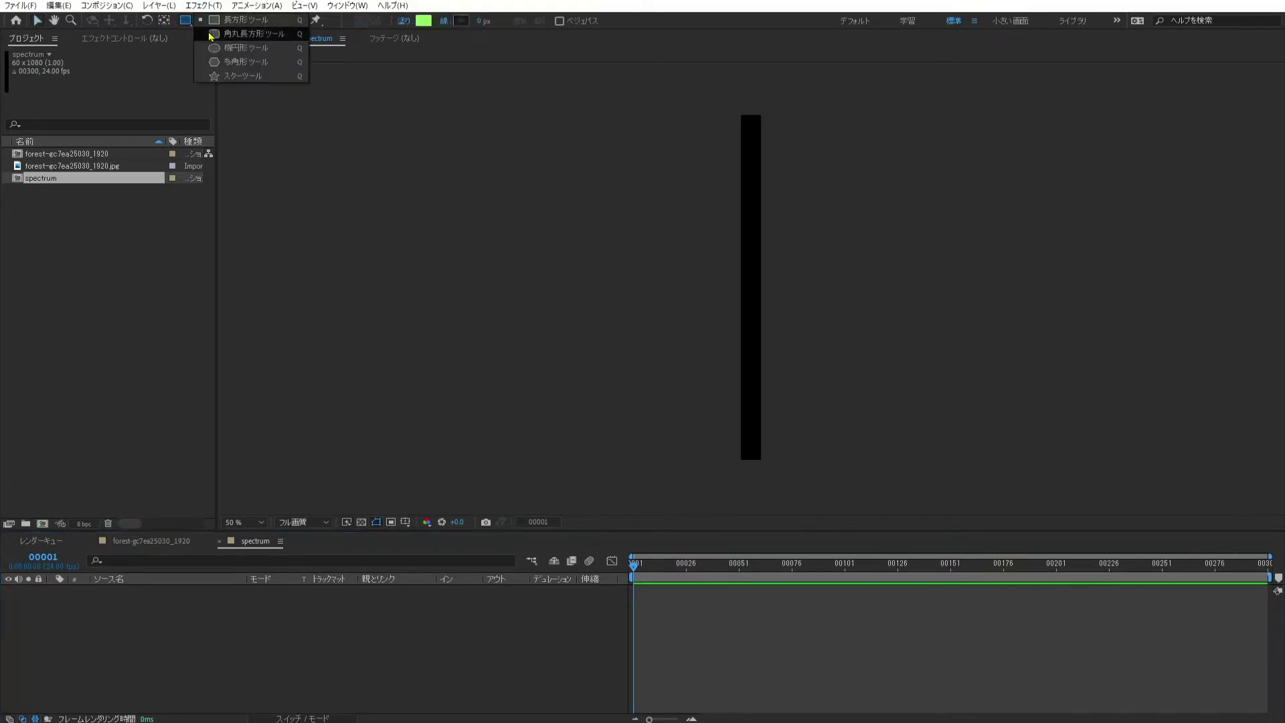
click(218, 49)
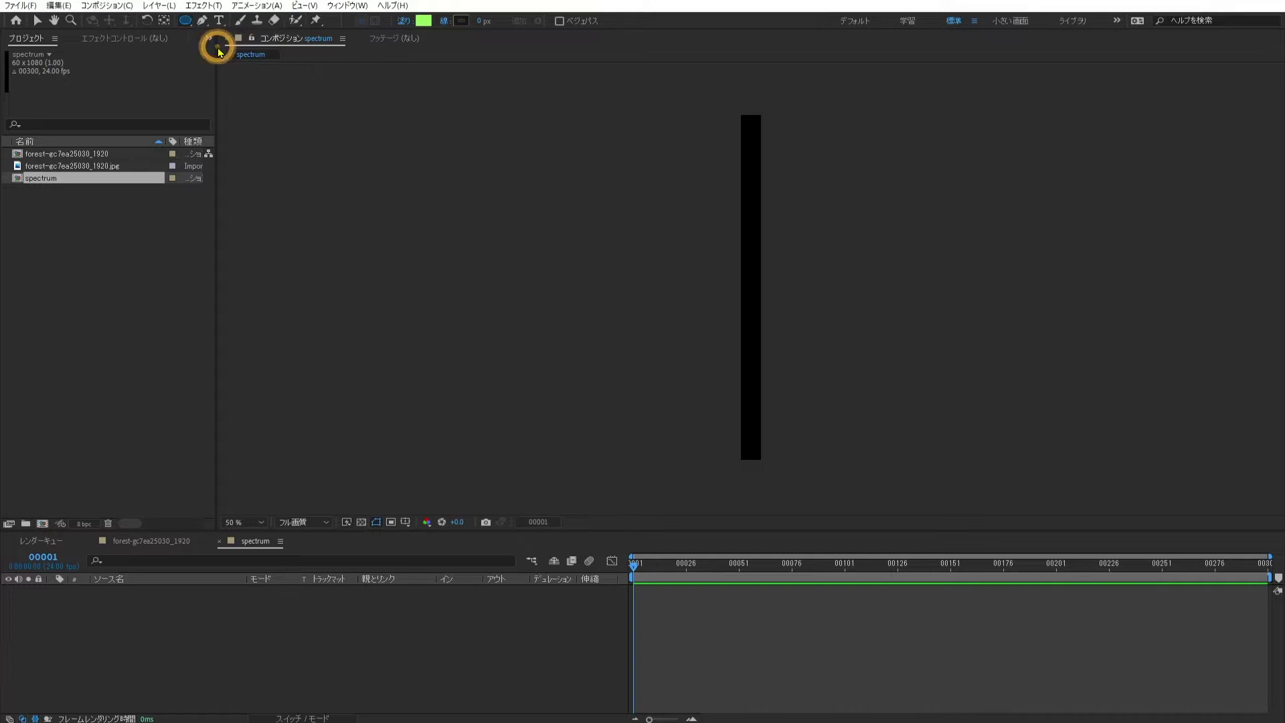
double_click(185, 21)
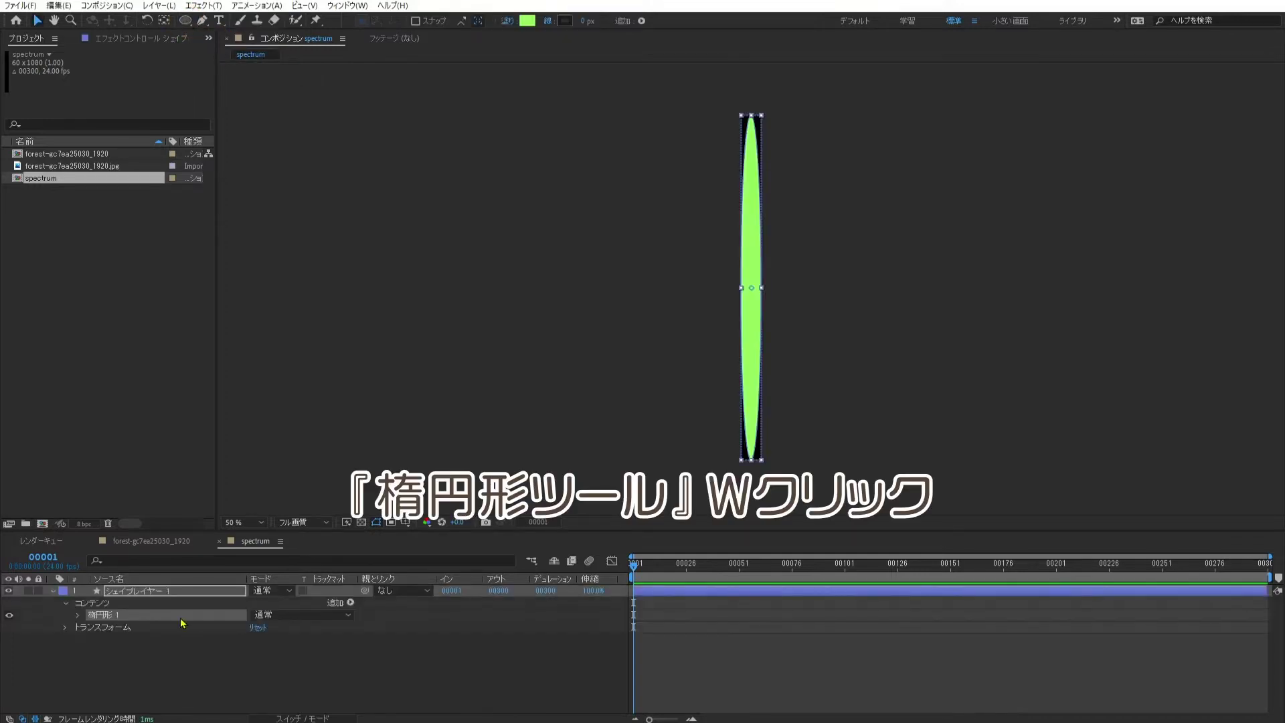
Step: Make the green ellipse narrower and shorter so it stops short of the frame ends
click(266, 646)
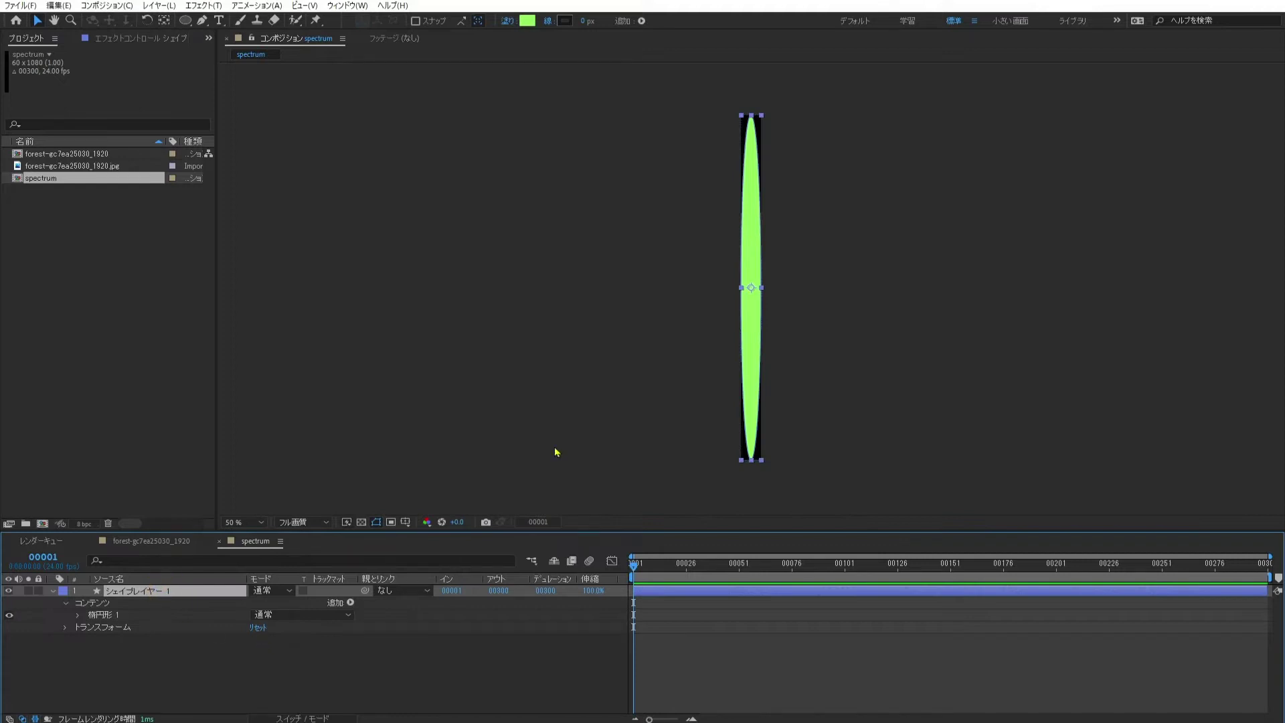
drag(762, 287, 759, 292)
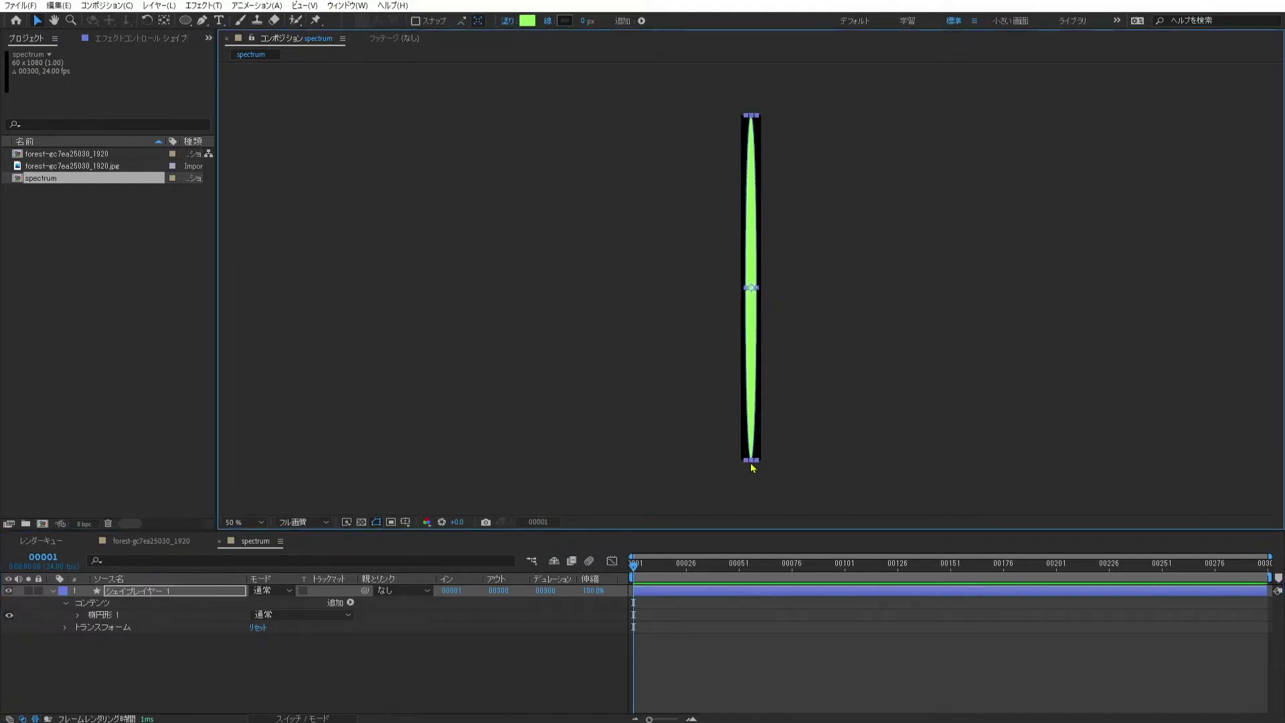
drag(752, 463, 754, 439)
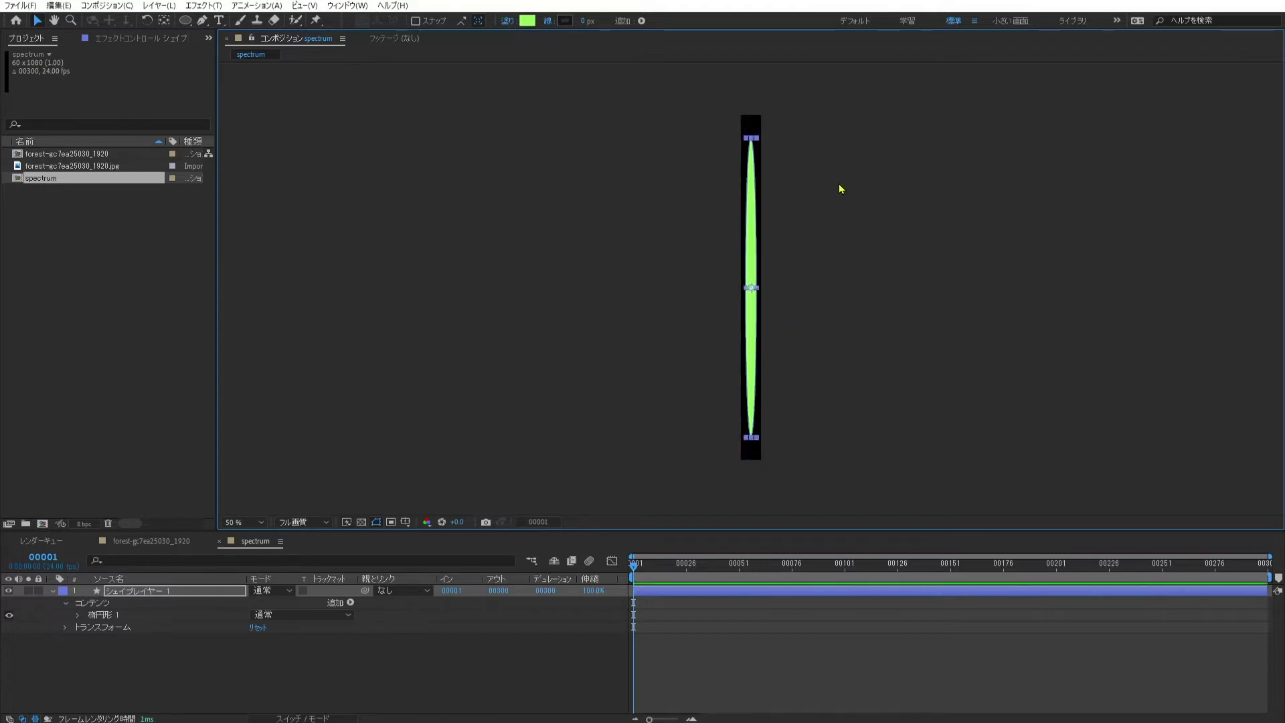
click(172, 645)
click(158, 588)
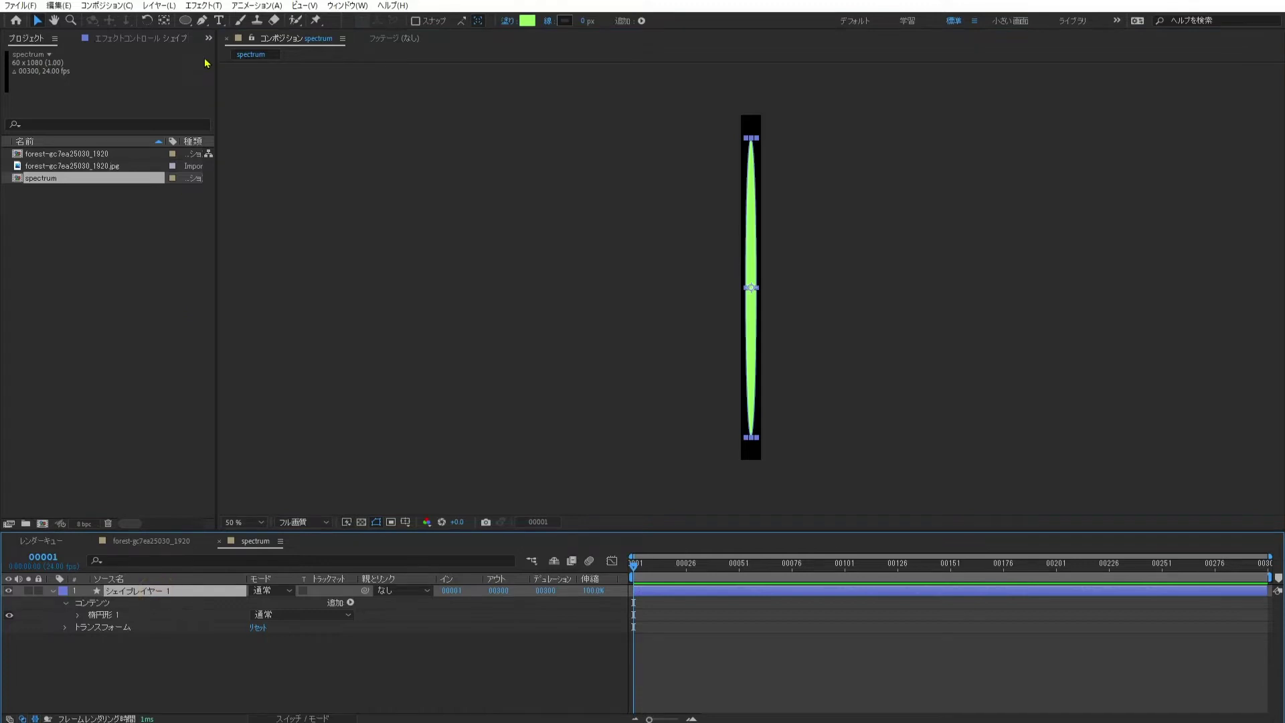
Step: Apply Gradient Ramp and Colorama to the ellipse to make a vertical rainbow
click(204, 6)
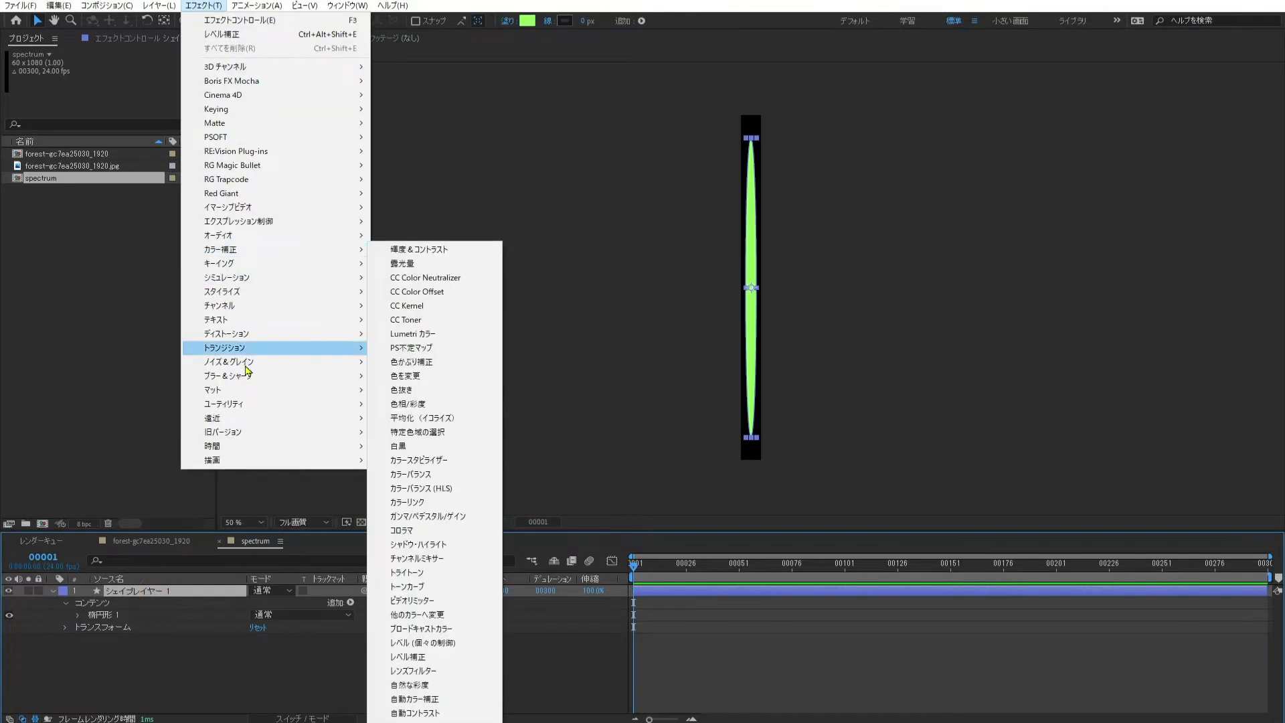
mouse_move(249, 460)
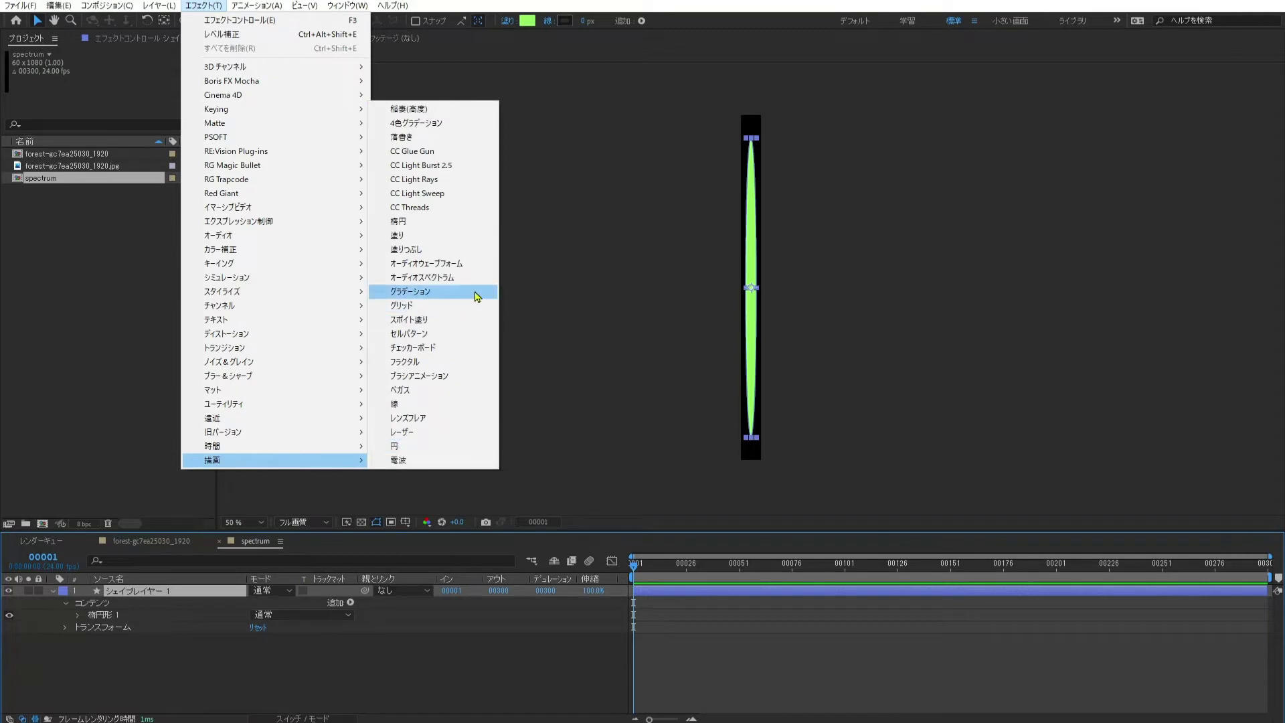
click(477, 296)
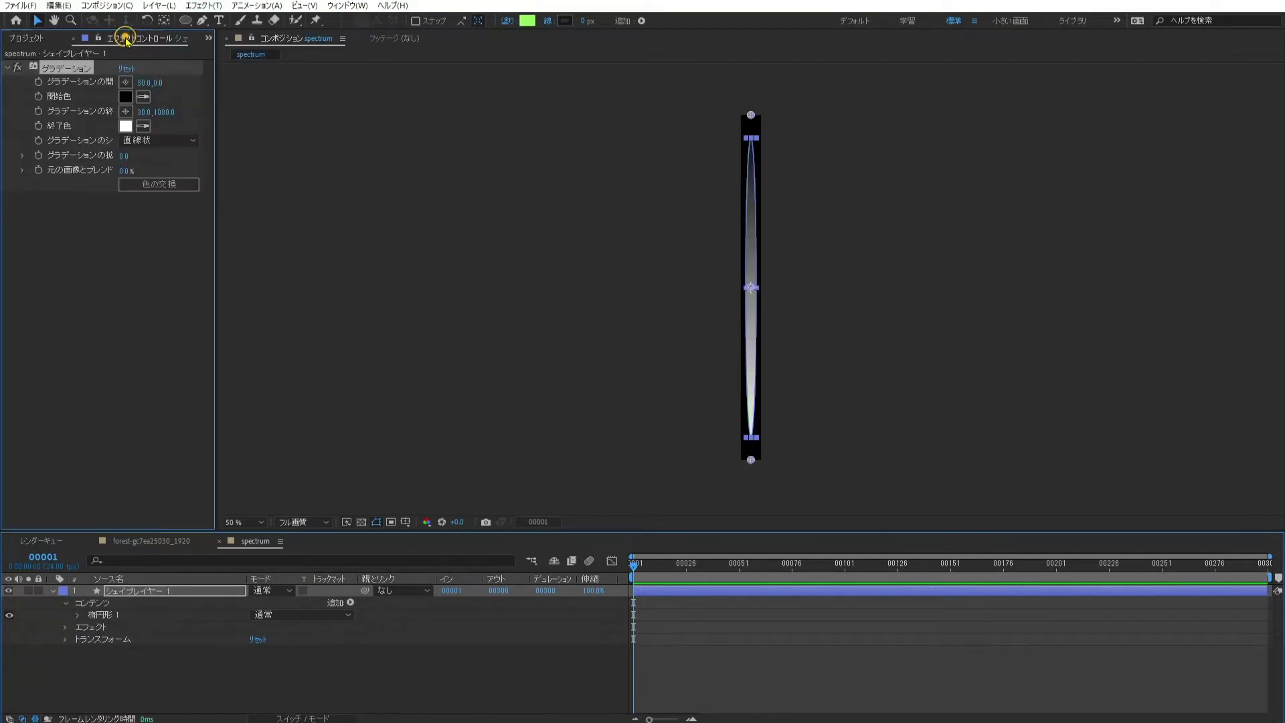
click(211, 7)
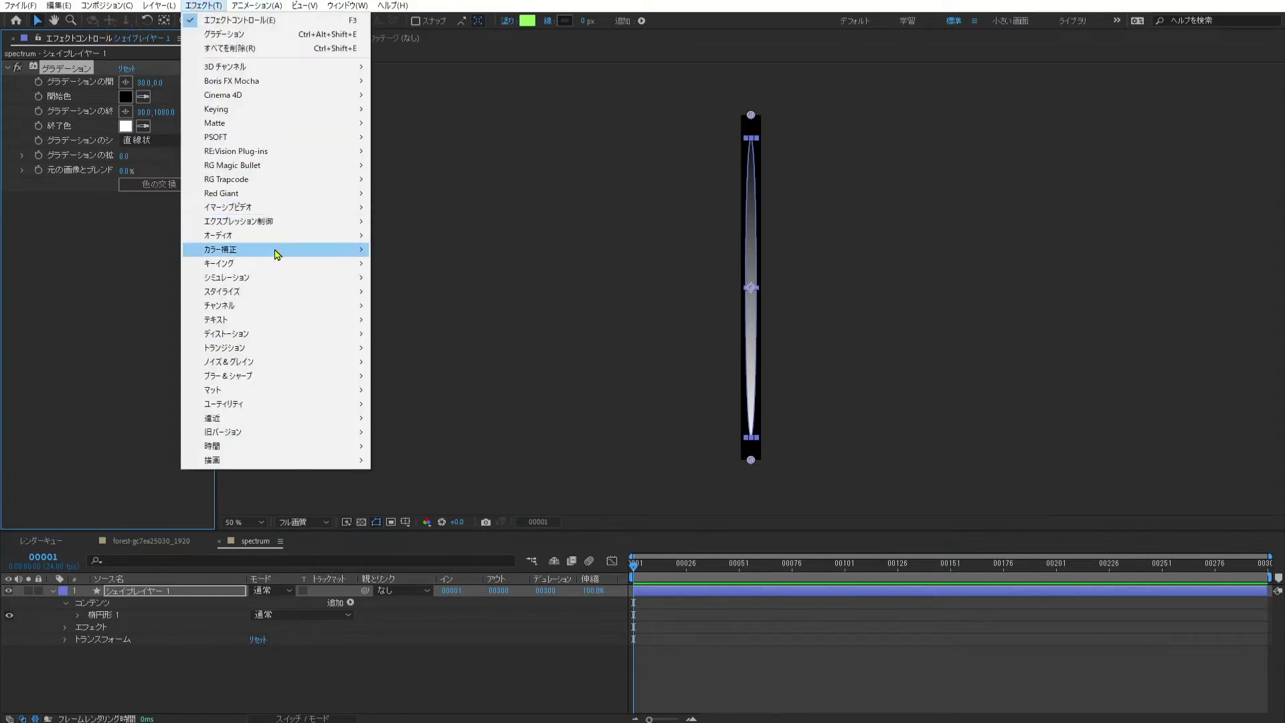
mouse_move(277, 255)
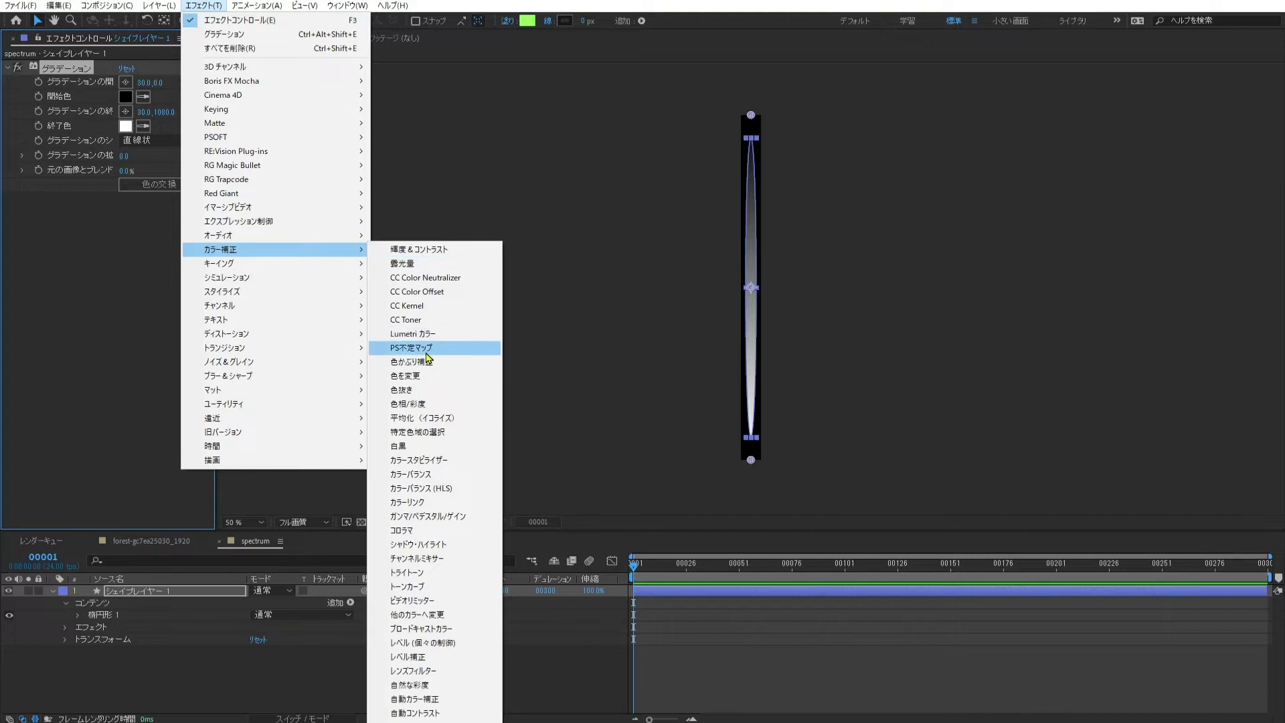
click(491, 537)
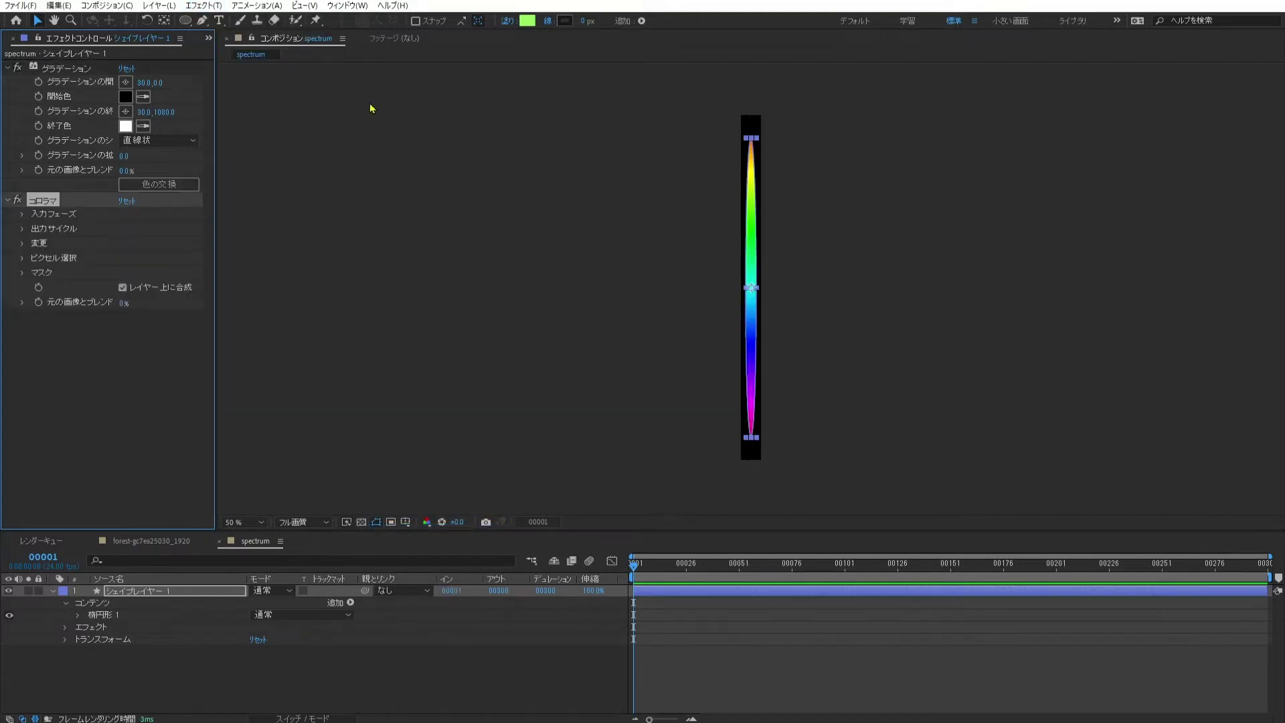
Step: Add a Directional Blur with Blur Length 60 to the ellipse
click(198, 8)
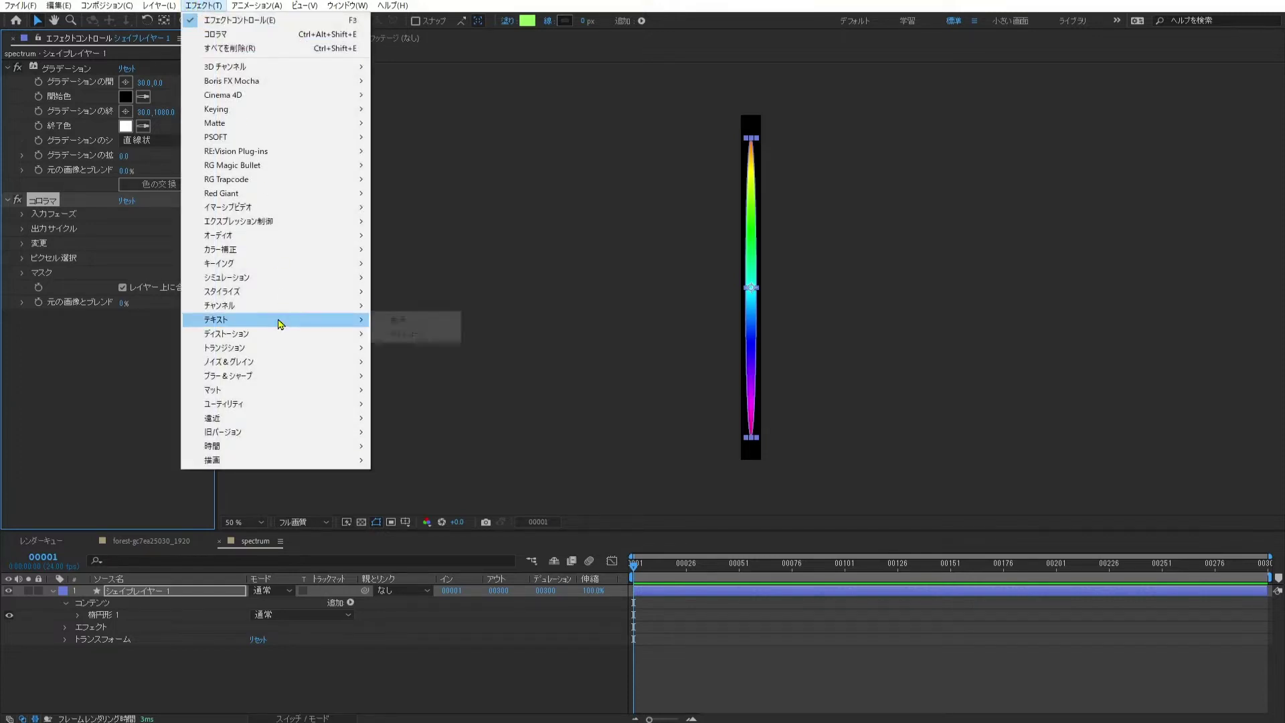
mouse_move(287, 383)
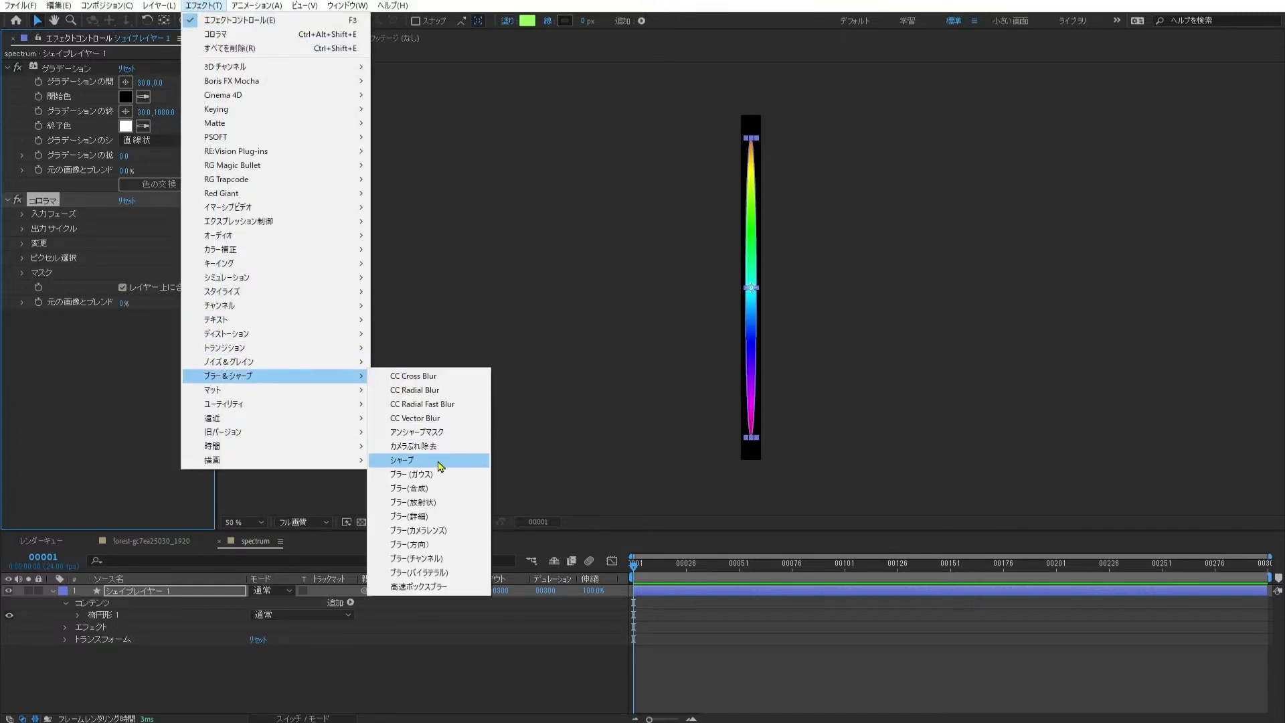
click(461, 544)
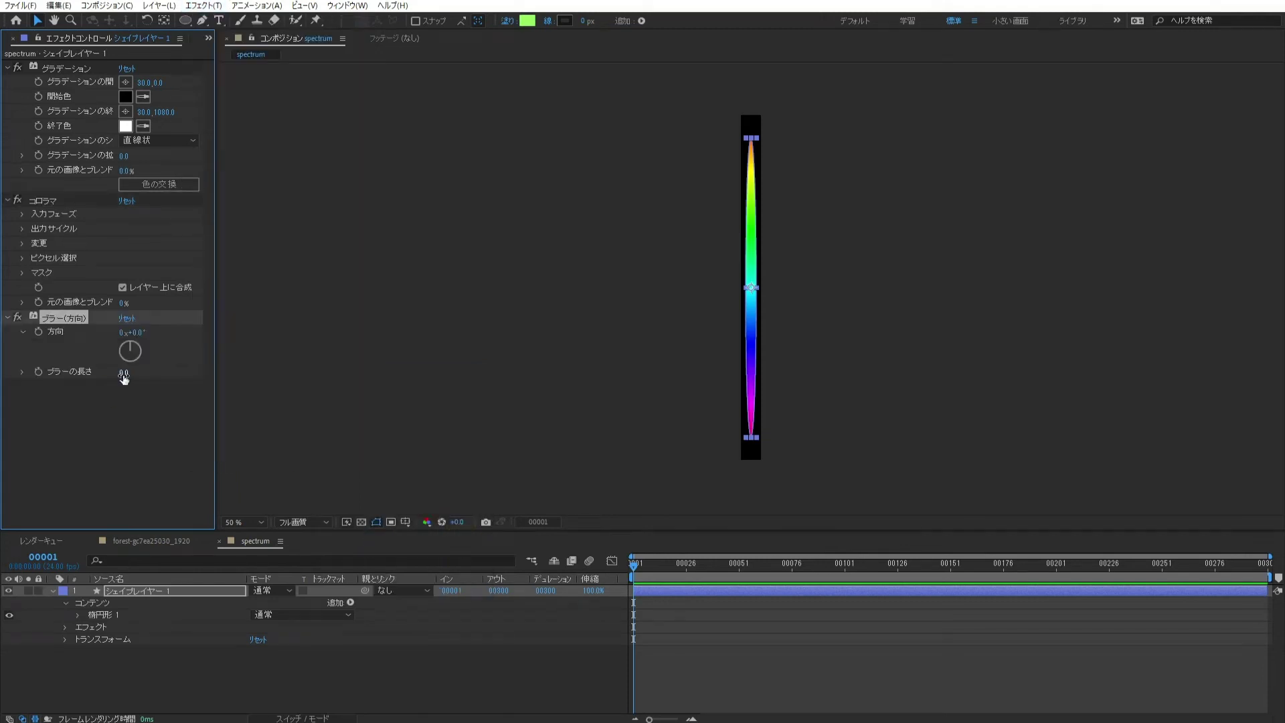
click(124, 374)
text(60)
key(Return)
click(131, 664)
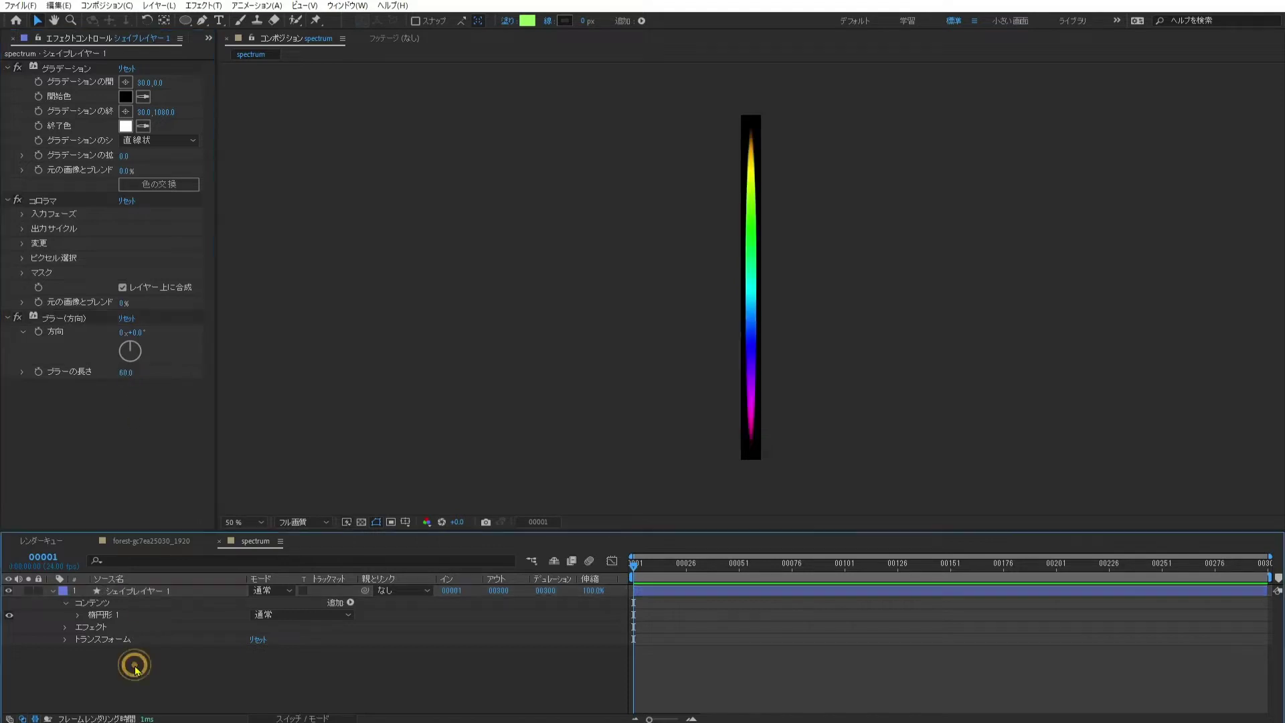
click(198, 592)
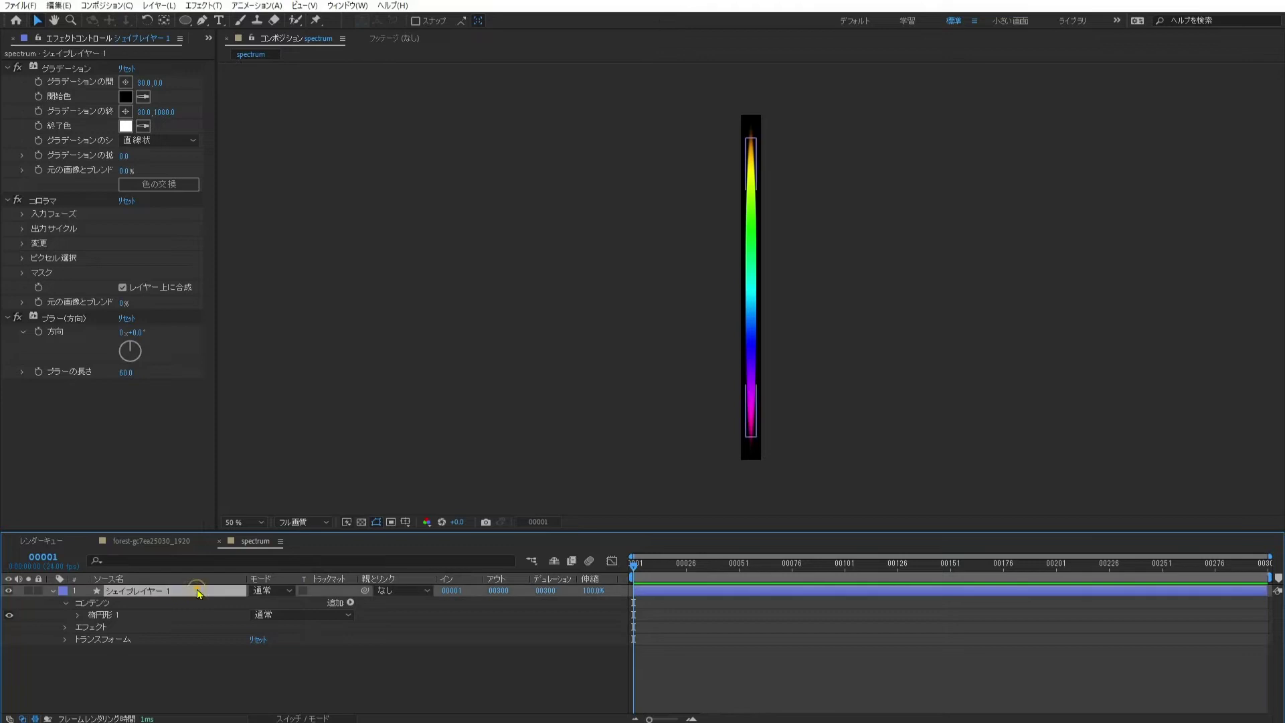
Step: Add Fractal Noise to the ellipse with its blending mode set to Multiply
click(203, 9)
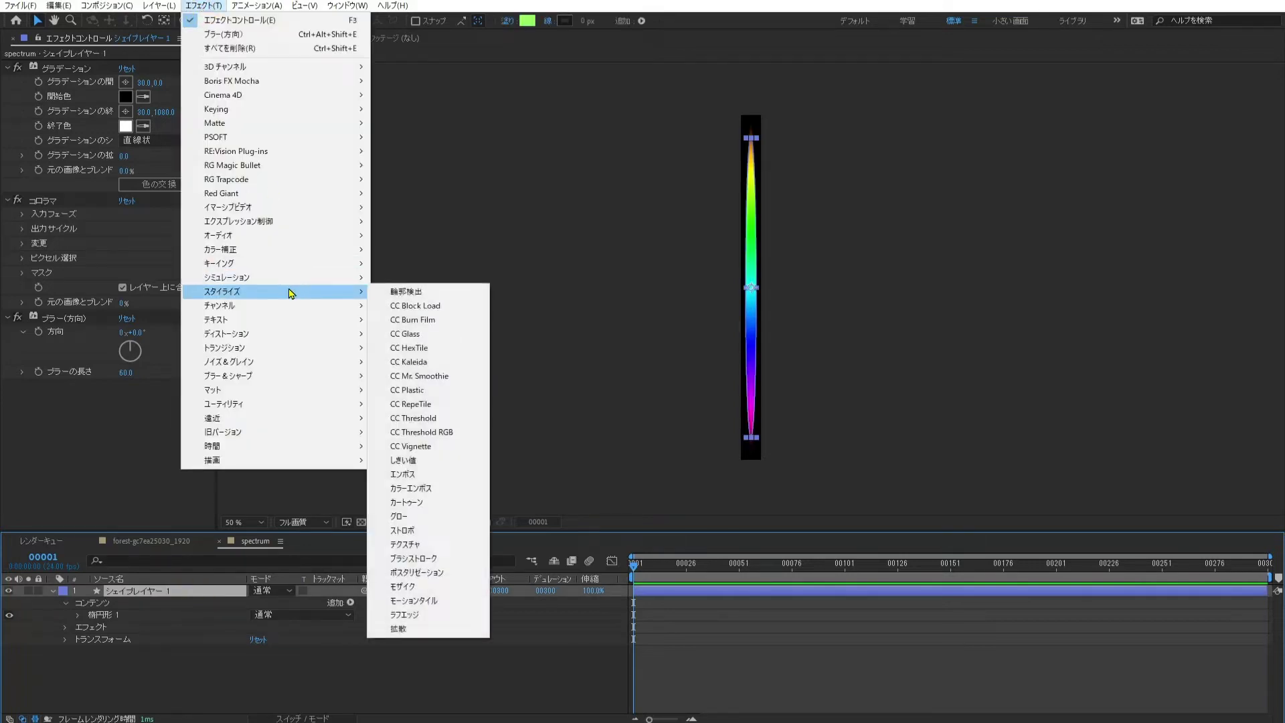
mouse_move(344, 365)
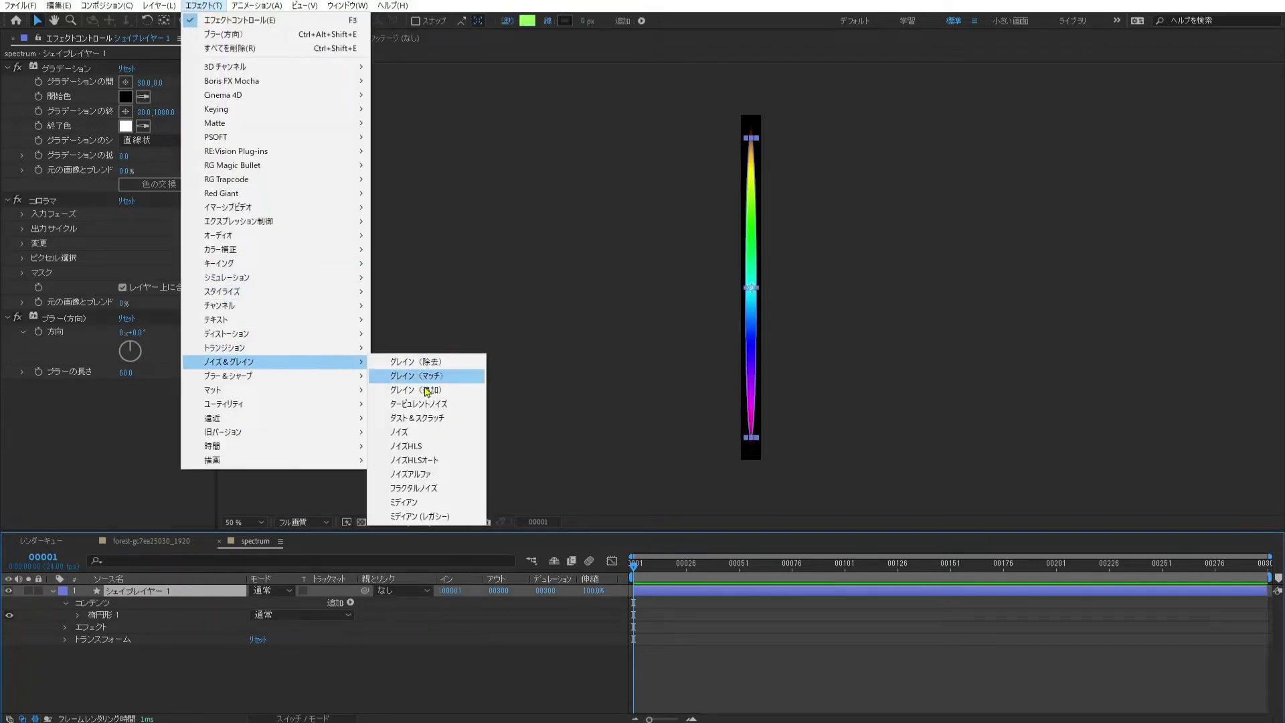
click(473, 489)
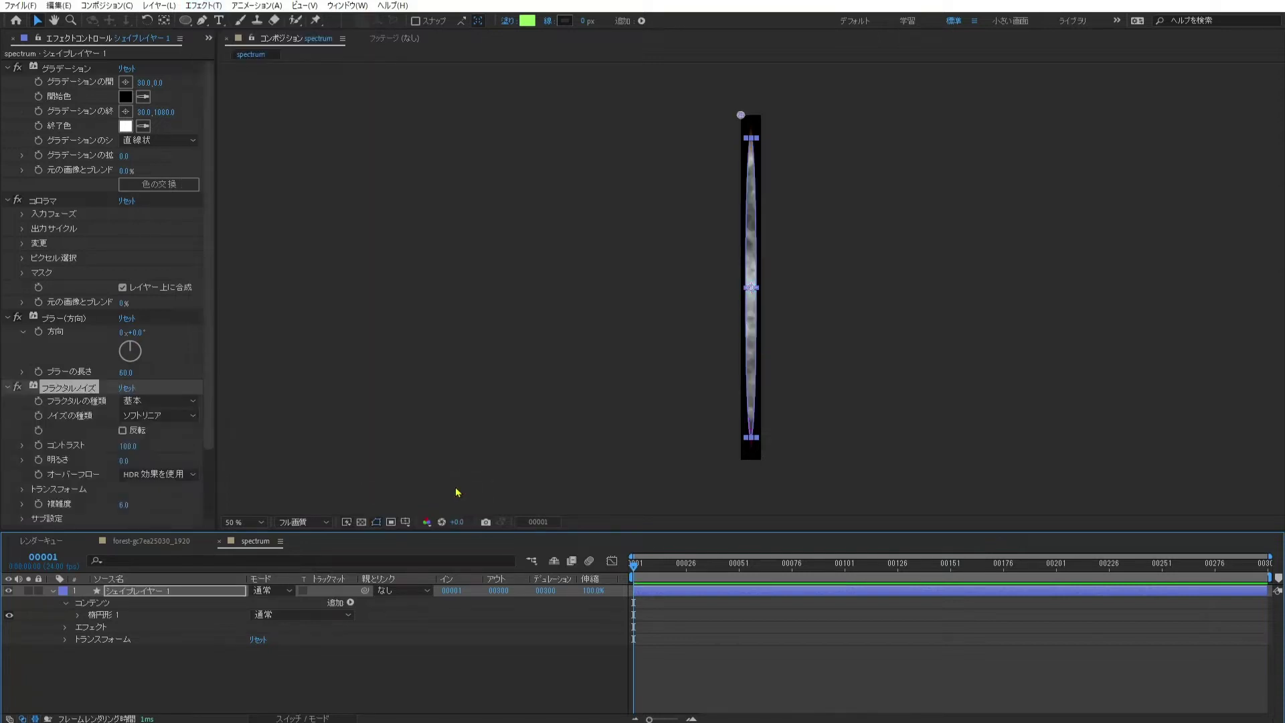
scroll(136, 464, down, 3)
click(154, 520)
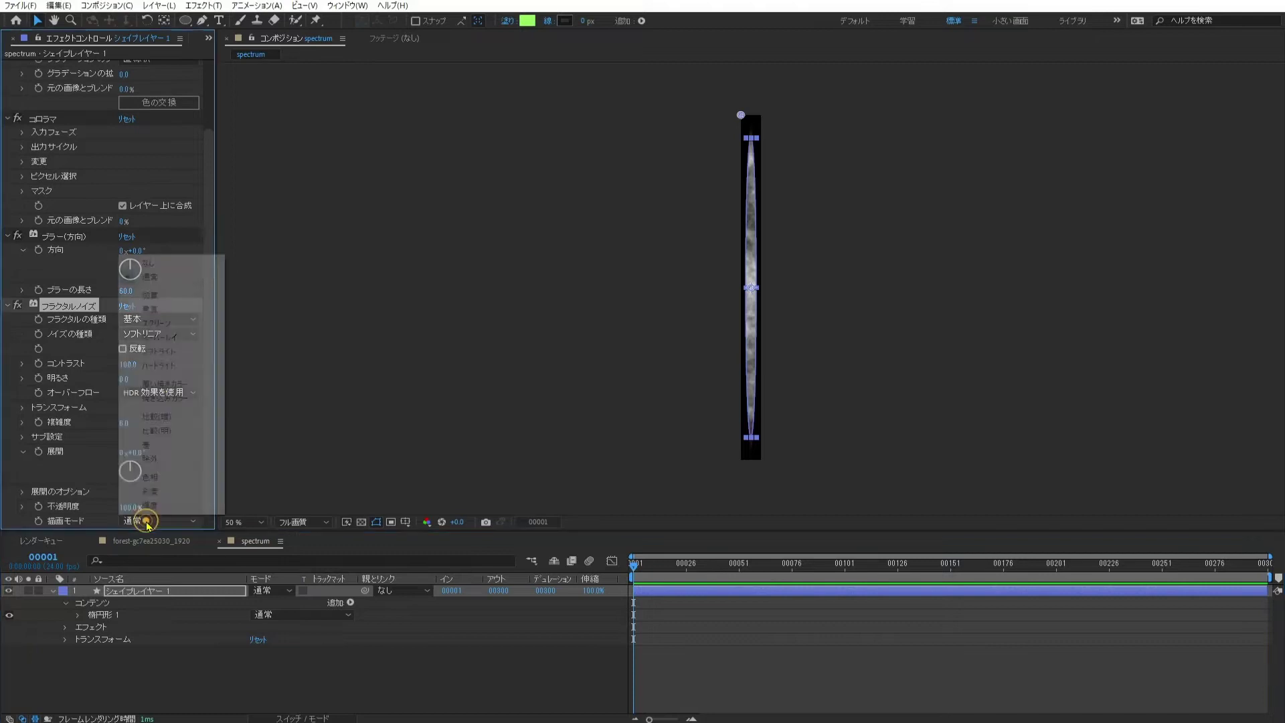
click(162, 310)
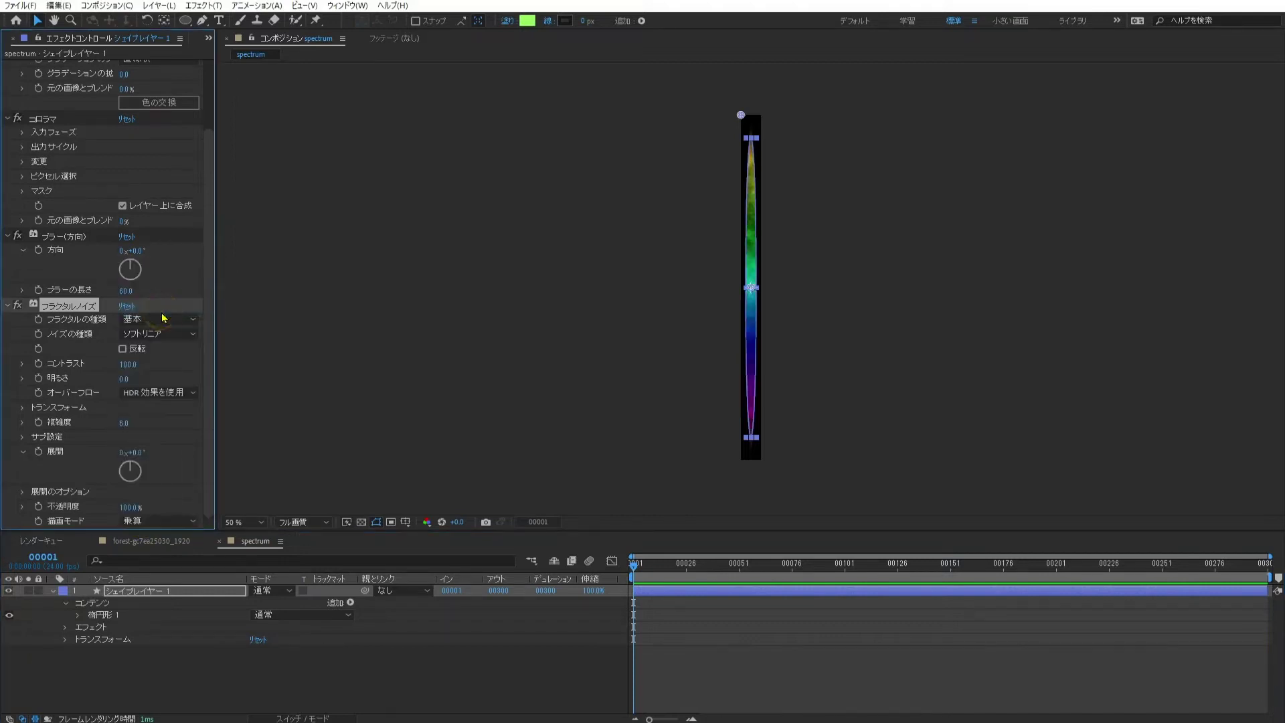
Step: Add a Gaussian Blur with Blurriness 10.0 to the spectrum layer
click(198, 8)
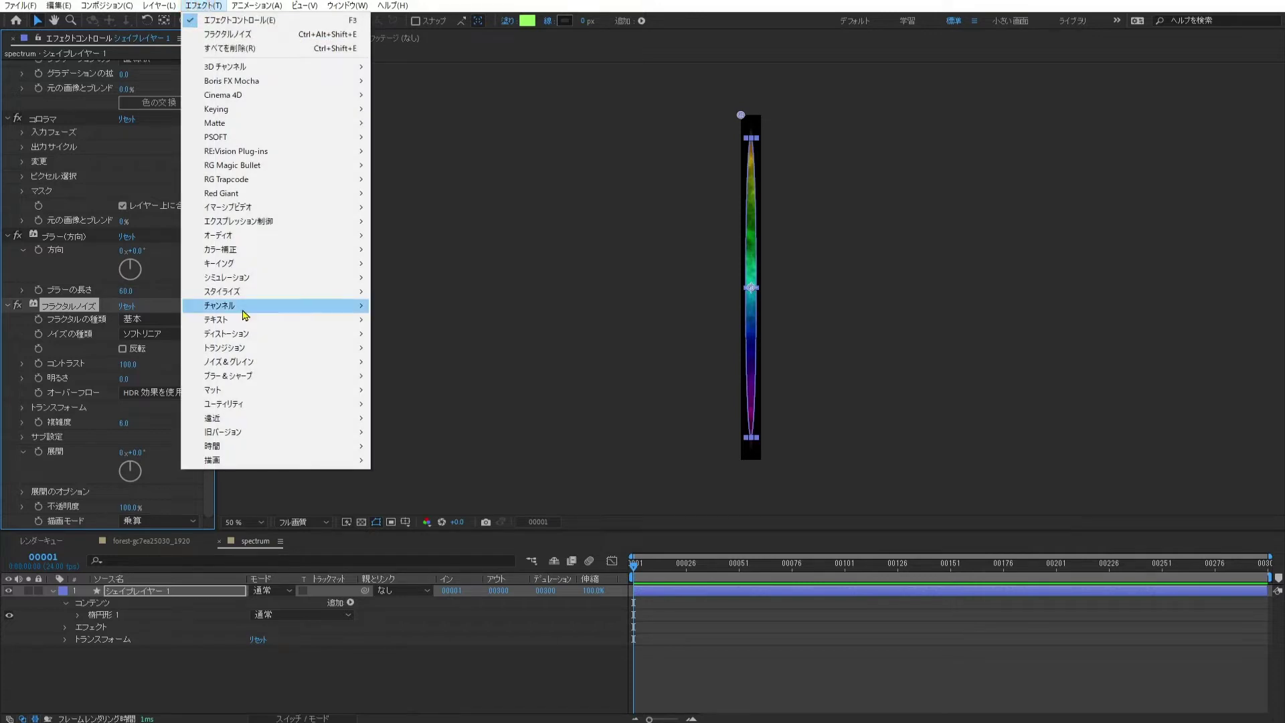
mouse_move(256, 378)
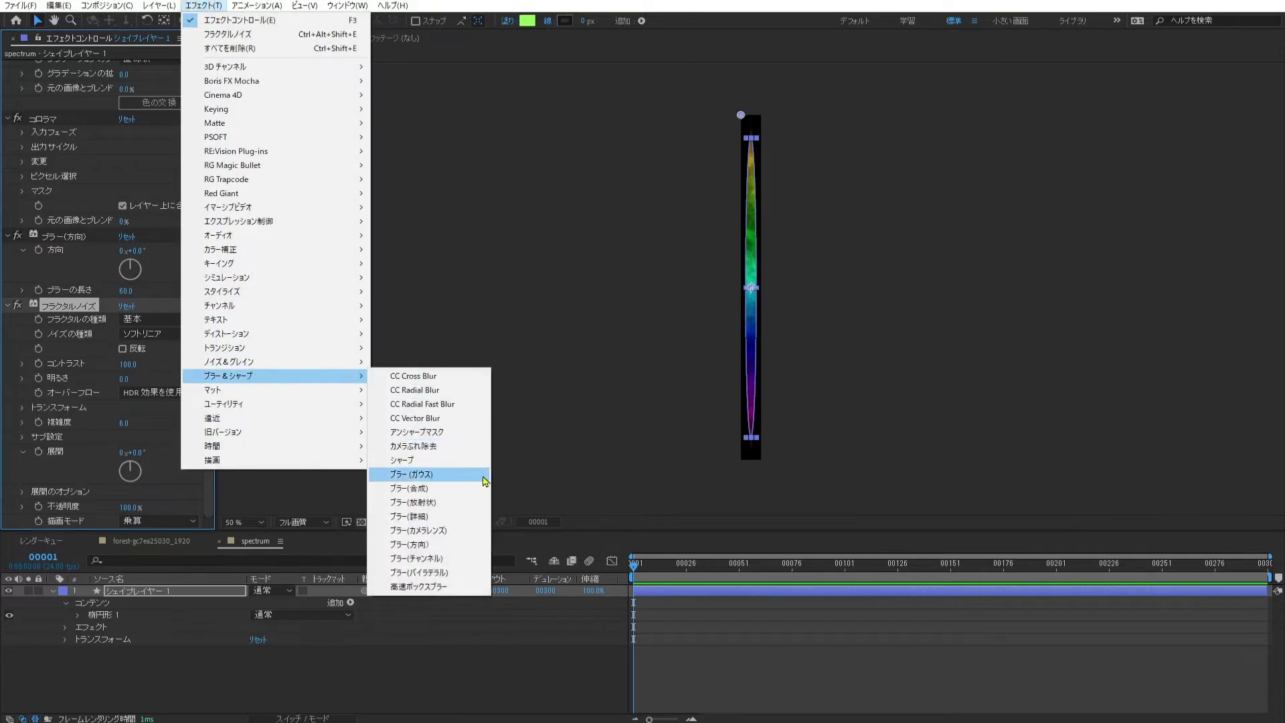
click(482, 482)
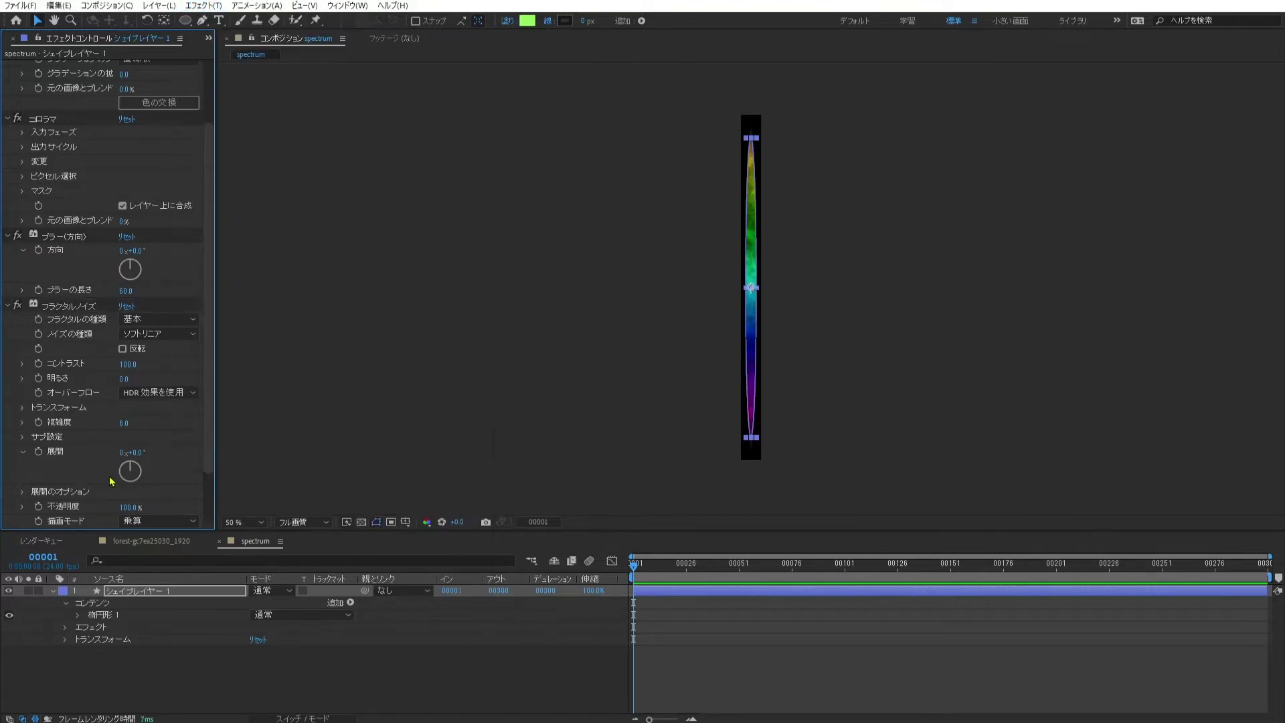
scroll(114, 479, down, 2)
click(124, 493)
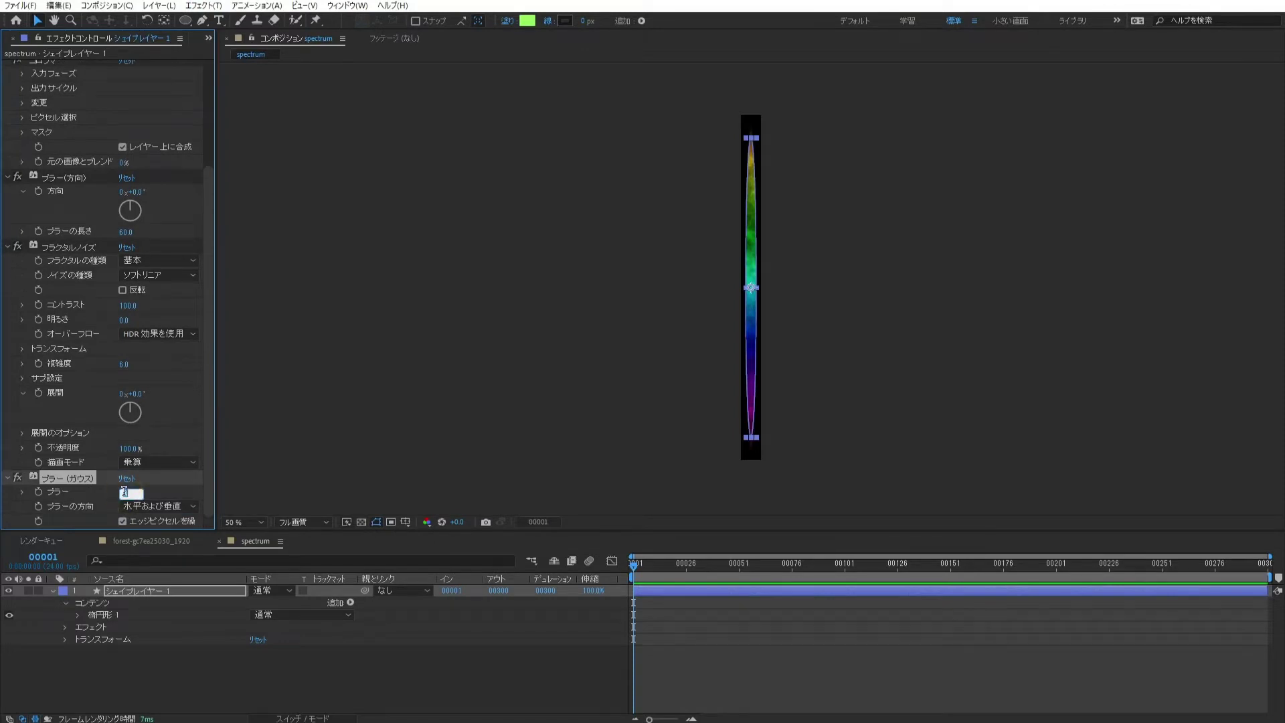
text(10)
key(Return)
click(234, 689)
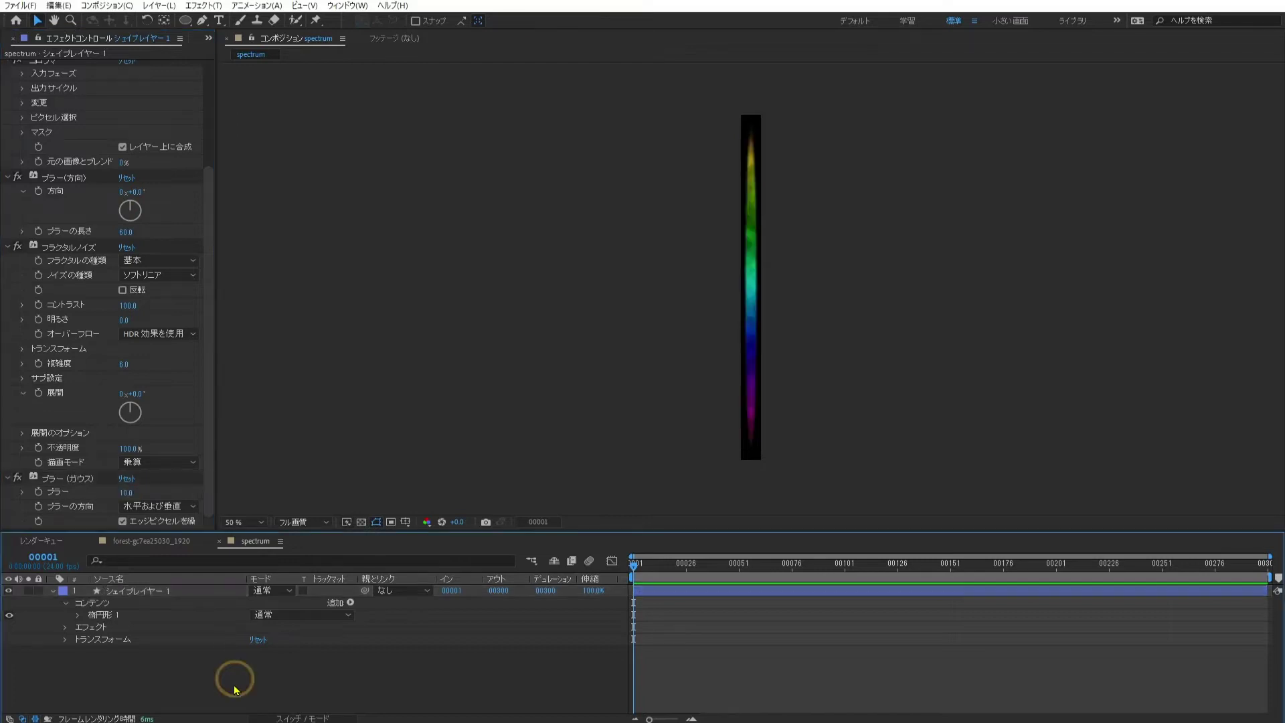
click(134, 592)
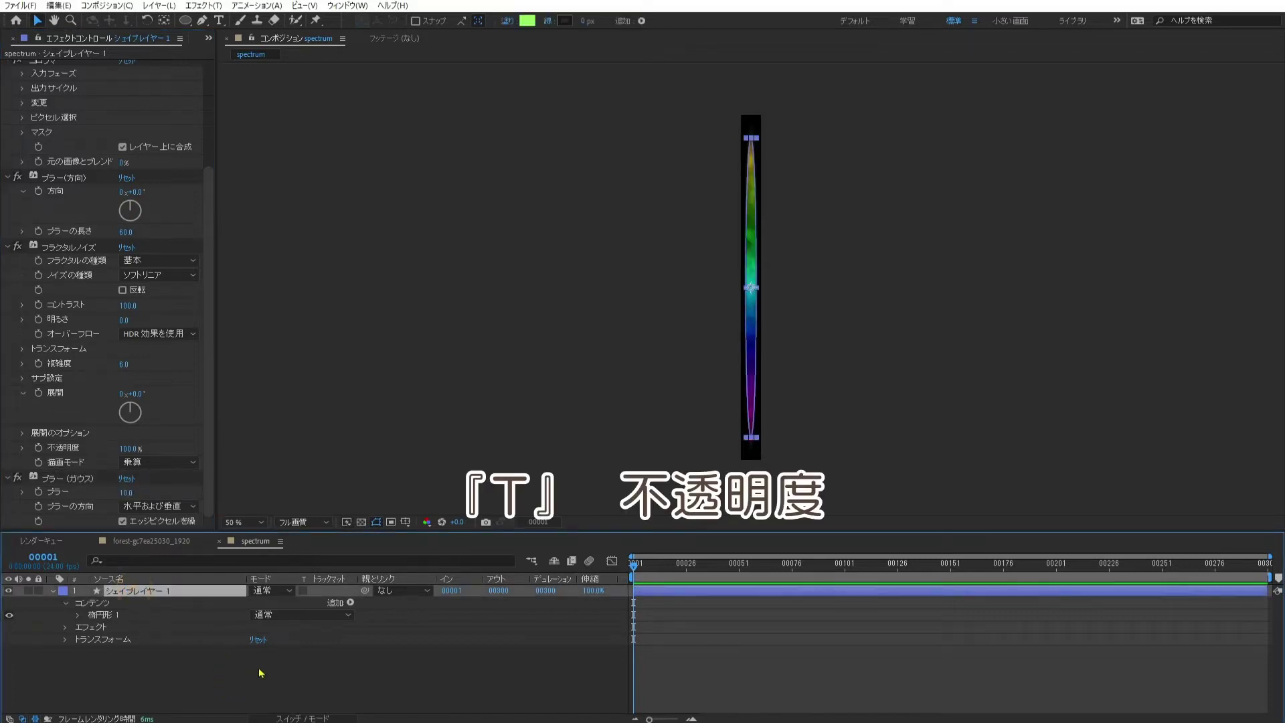
Step: Set an Opacity keyframe of 0% at frame 1
key(t)
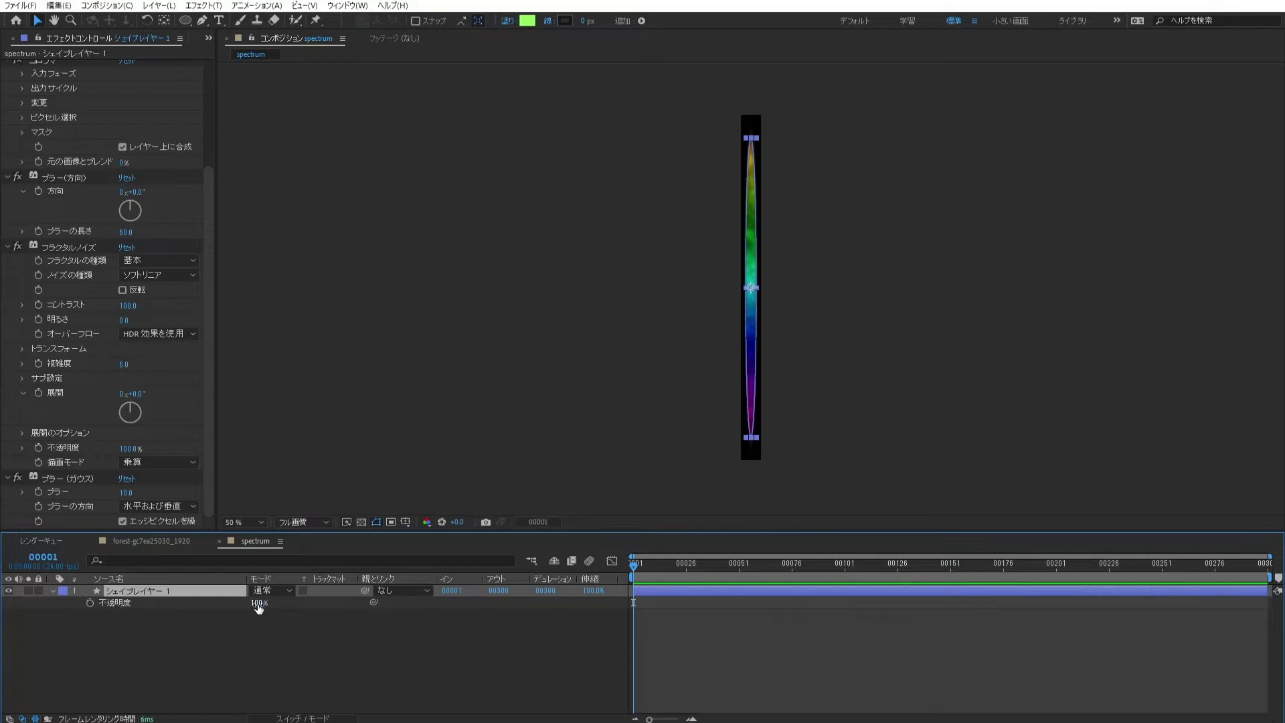
click(258, 604)
text(0)
key(Return)
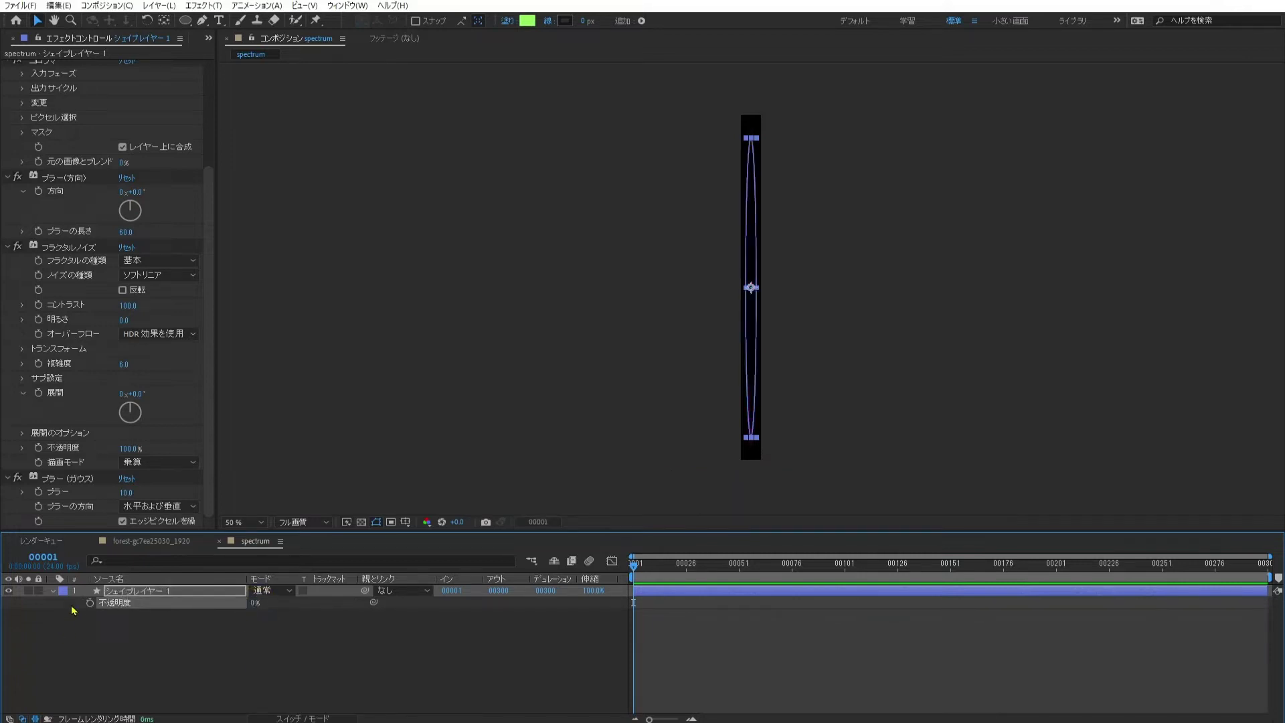
click(89, 603)
click(91, 634)
Step: Add a 100% Opacity keyframe at frame 50
click(42, 558)
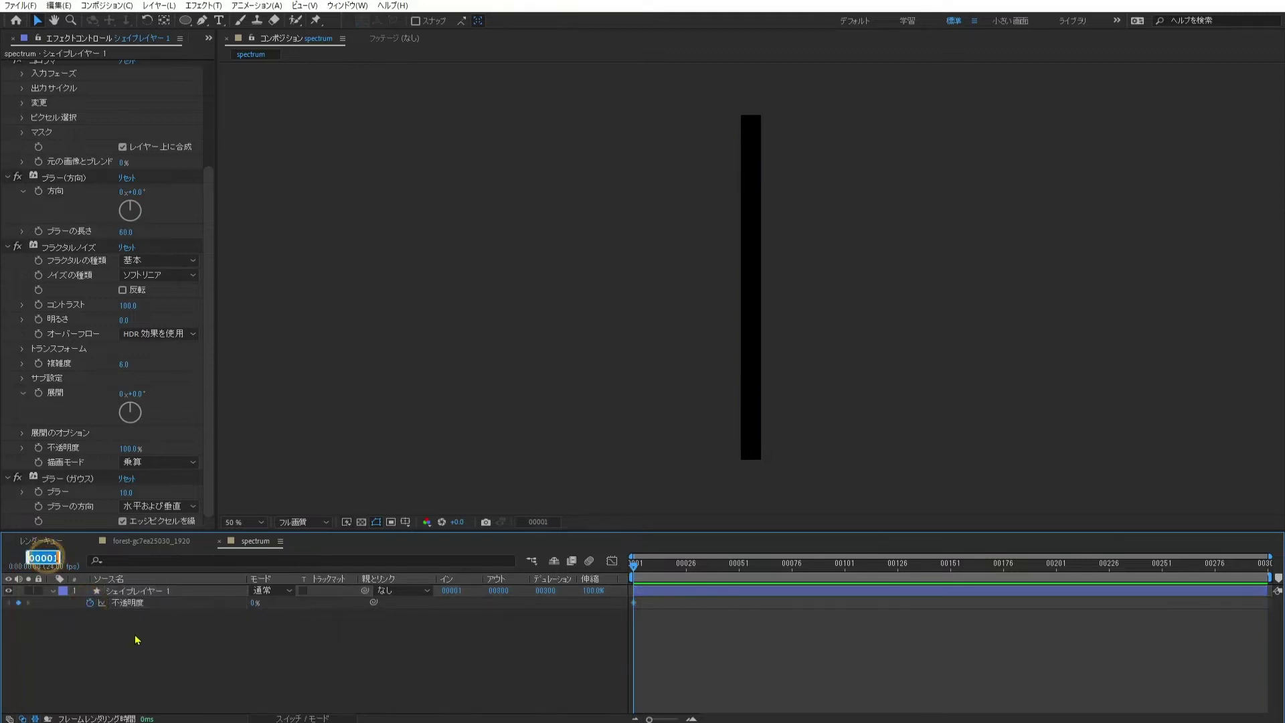
text(50)
key(Return)
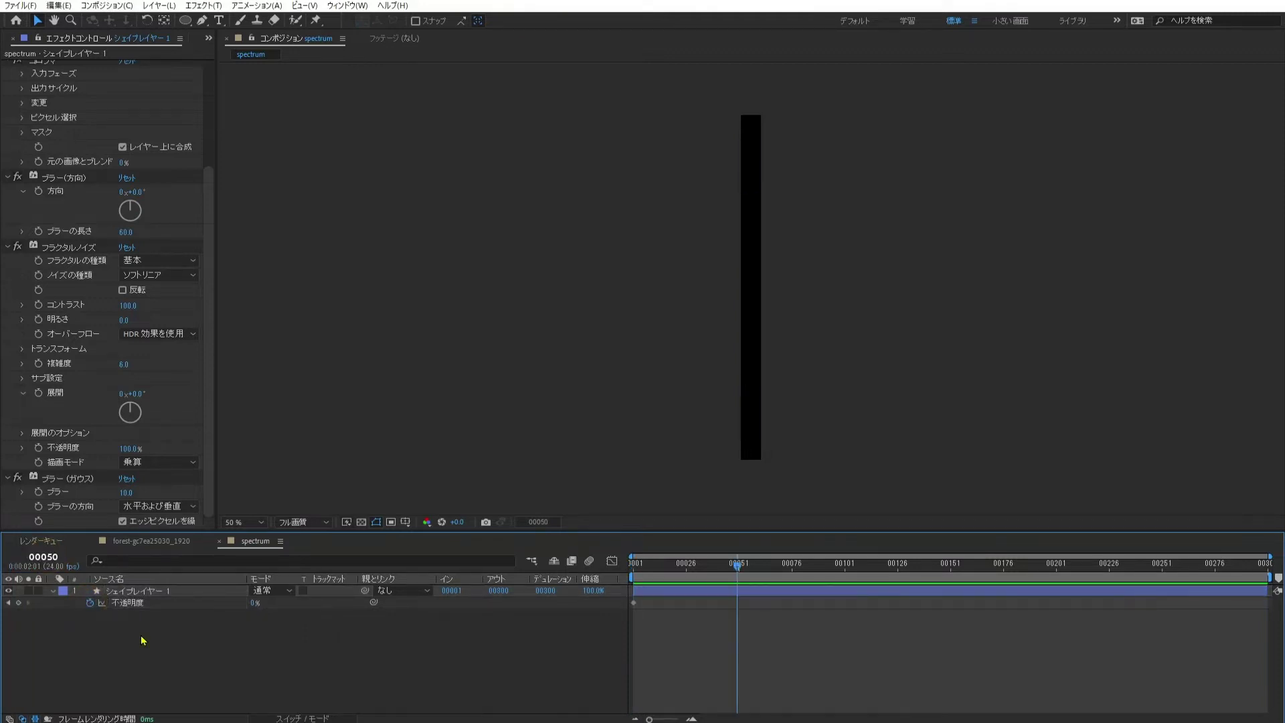
click(254, 603)
text(00)
key(Return)
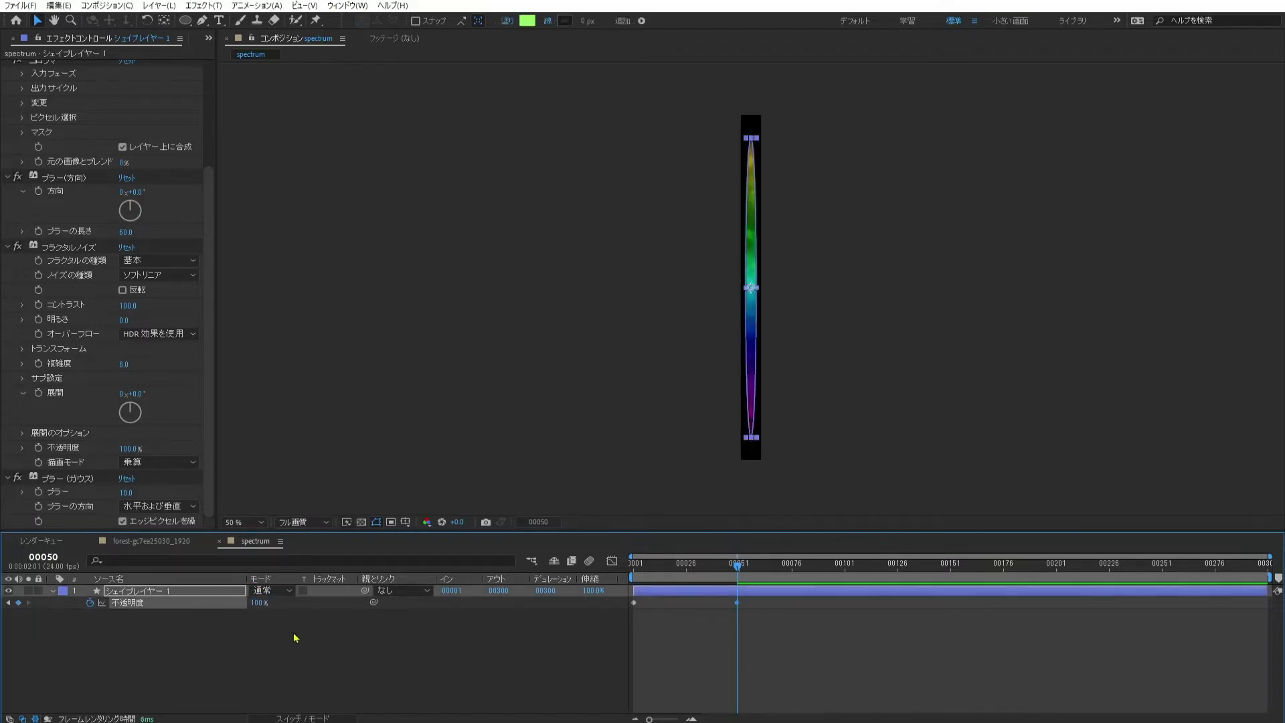
Step: Add a 0% Opacity keyframe at frame 100
click(42, 557)
text(100)
key(Return)
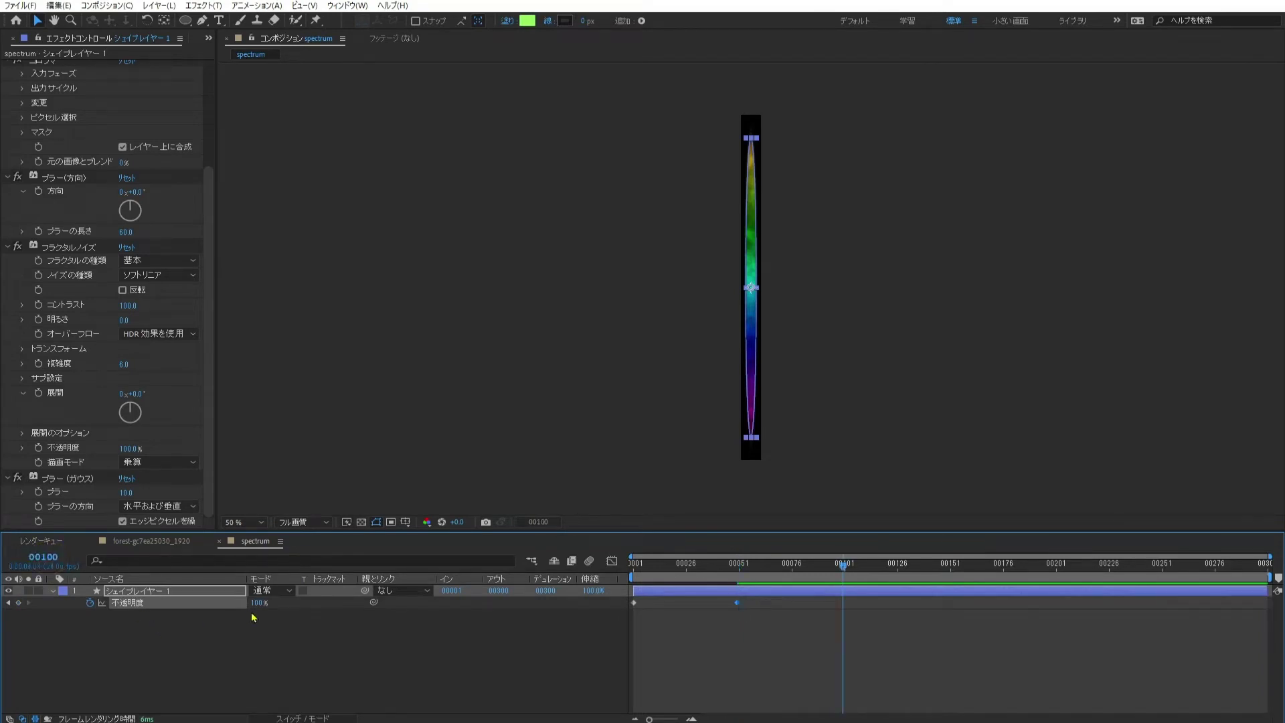
click(259, 602)
text(0)
key(Return)
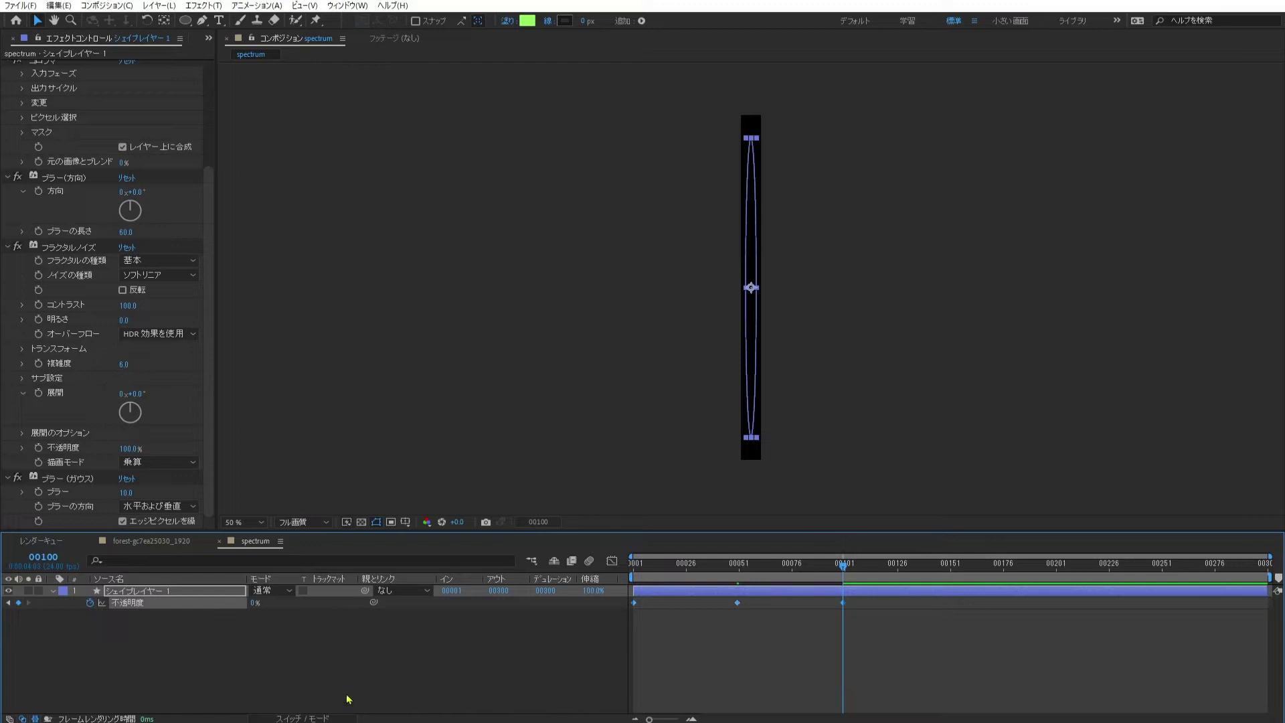
drag(711, 565, 737, 565)
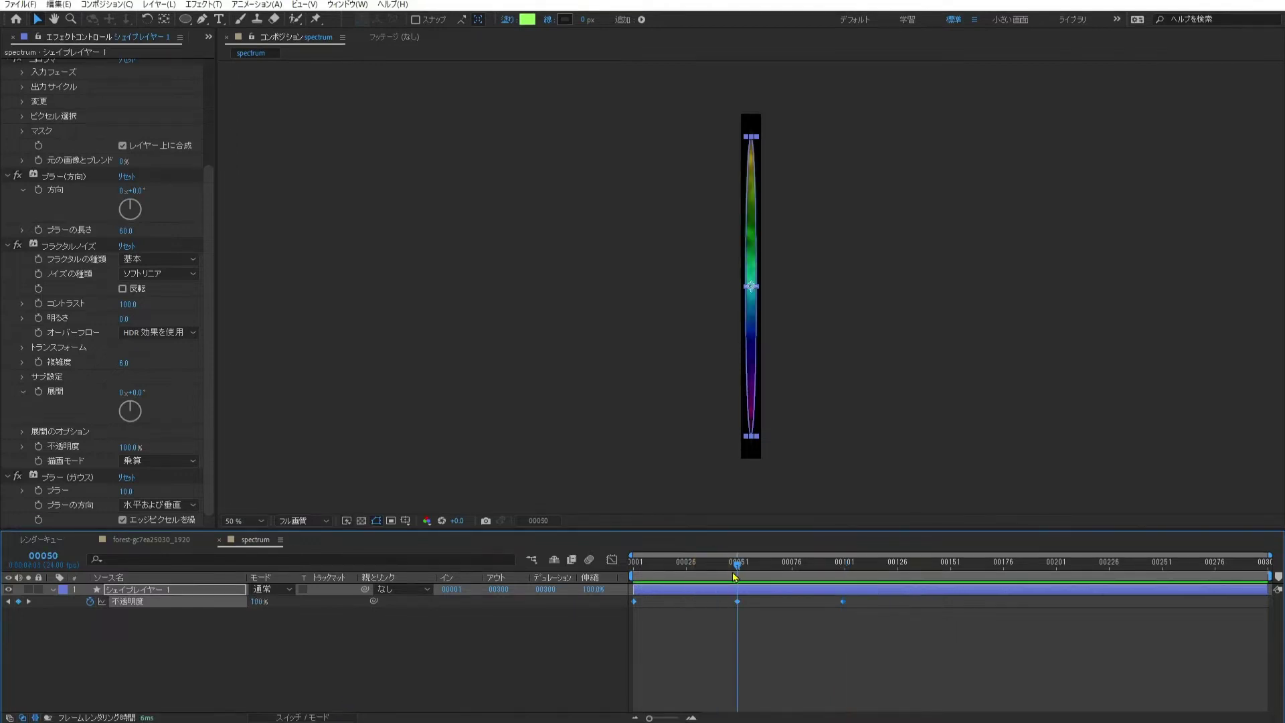
click(352, 660)
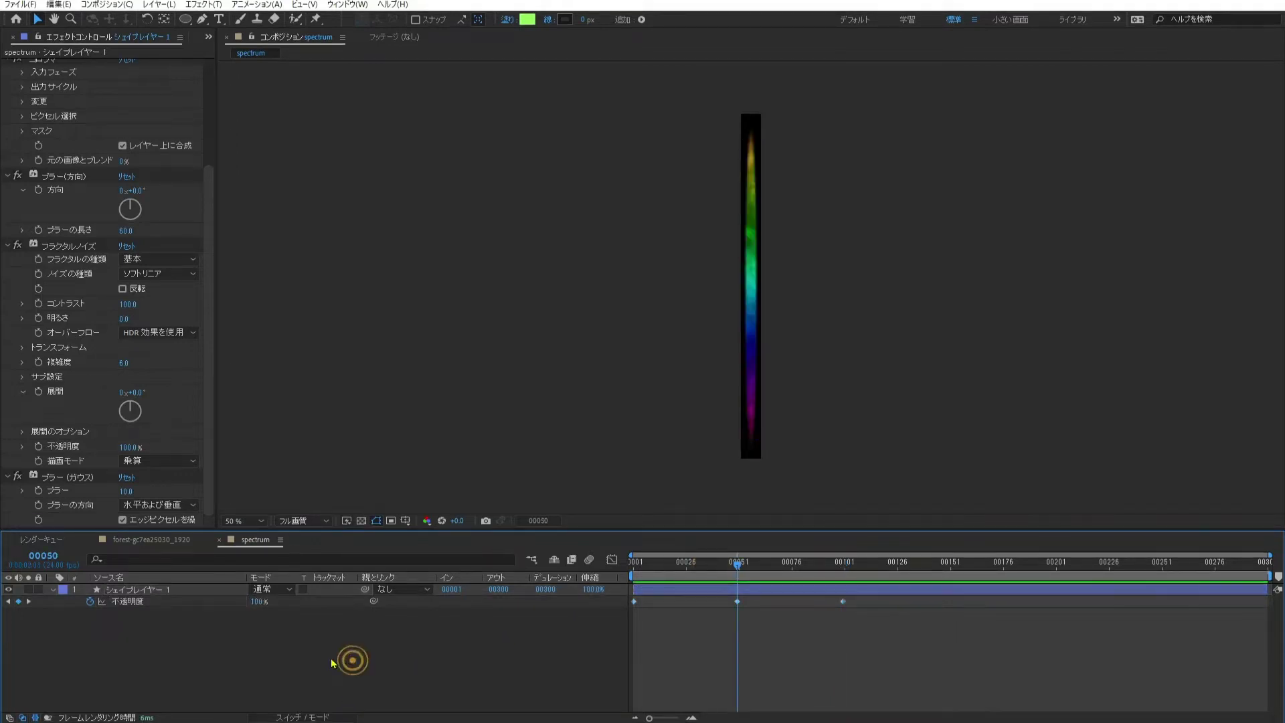
right_click(141, 606)
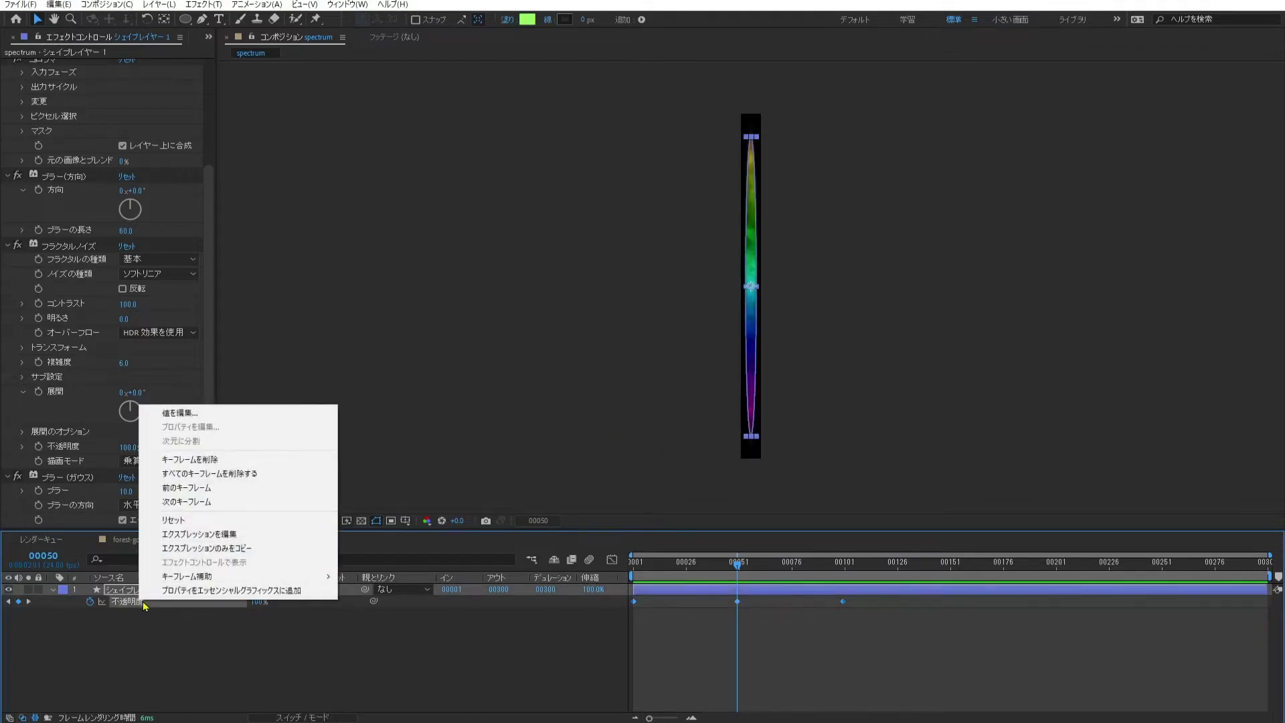
Step: Apply Easy Ease to the three opacity keyframes and check the value curve in the Graph Editor
mouse_move(204, 577)
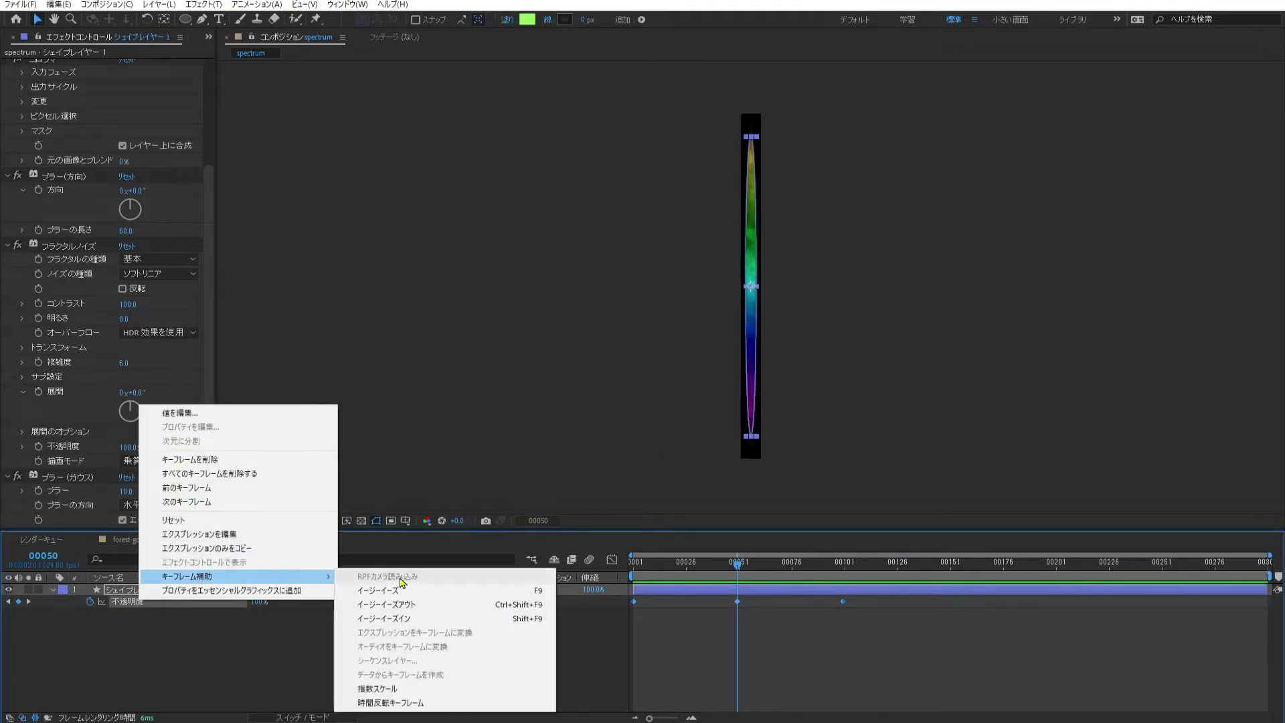
click(476, 592)
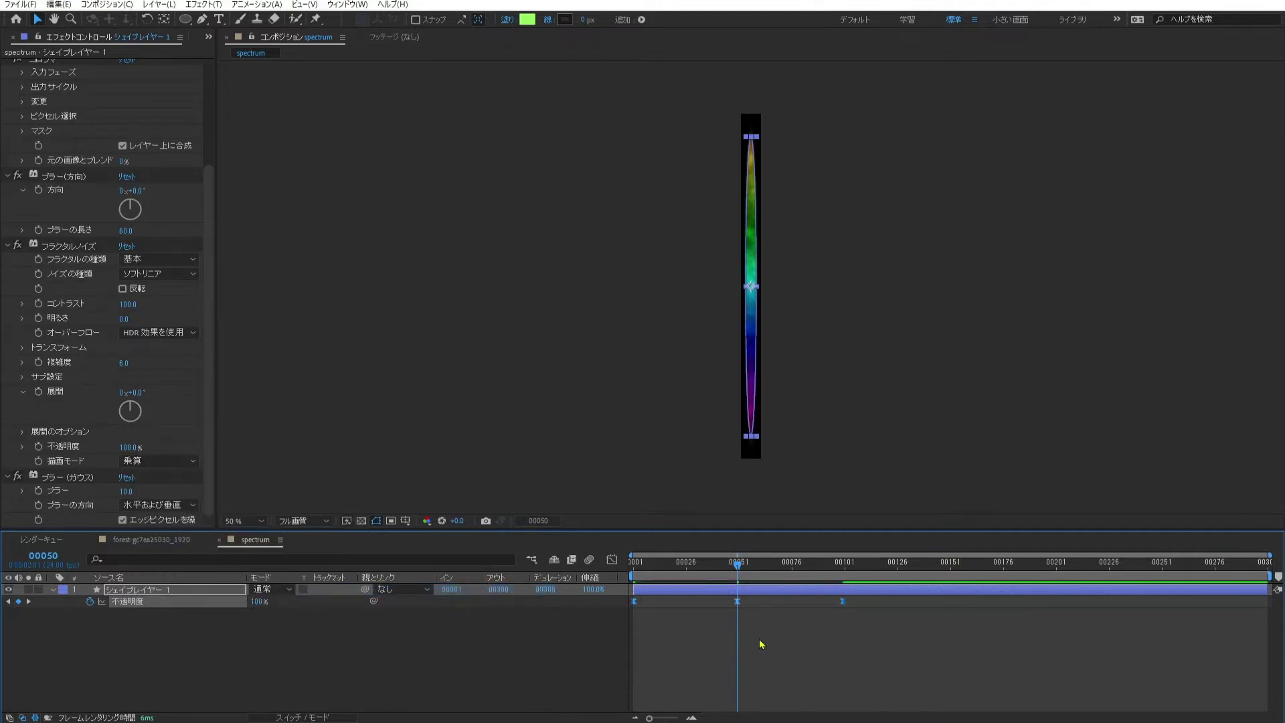
click(720, 639)
click(612, 559)
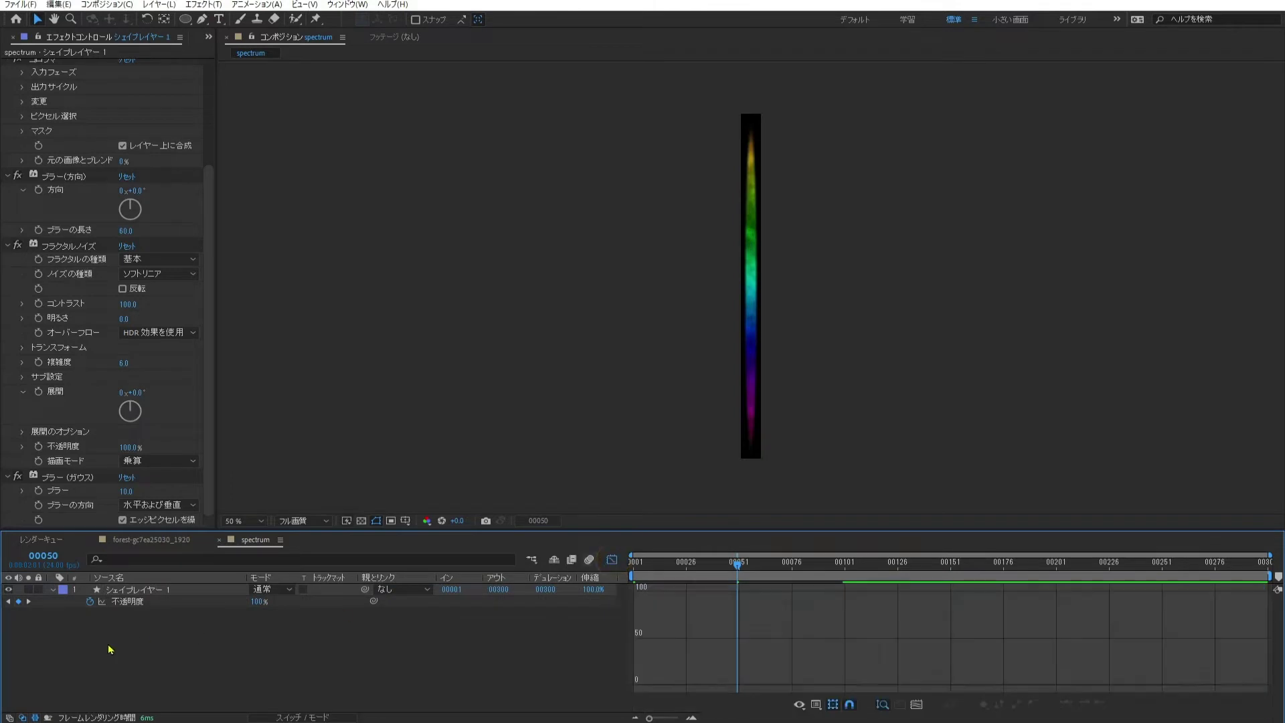
click(167, 601)
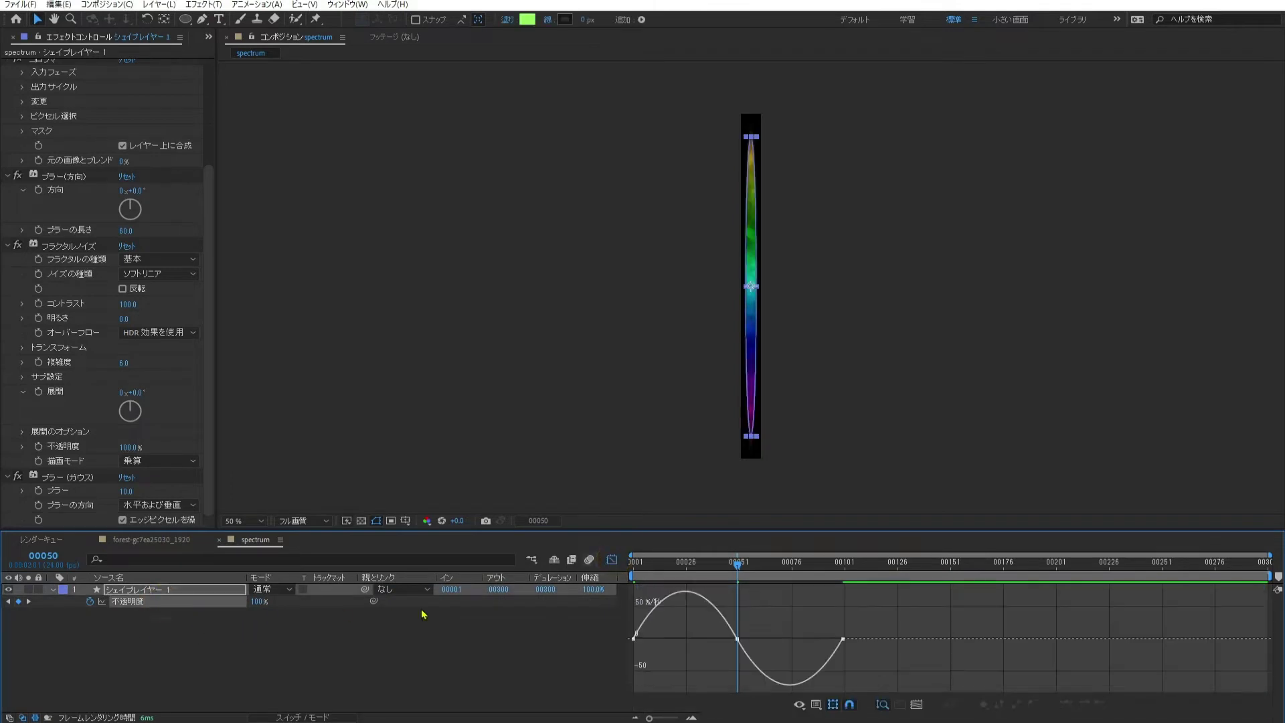
right_click(698, 618)
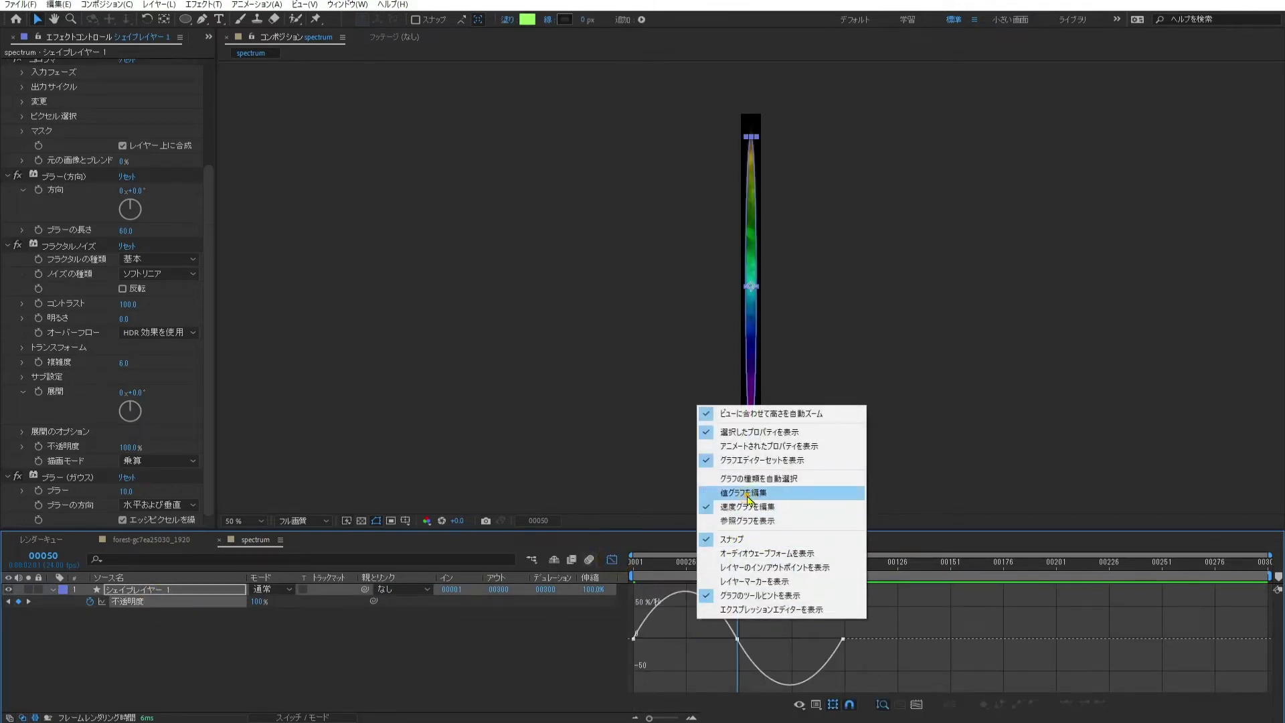
click(747, 493)
click(612, 560)
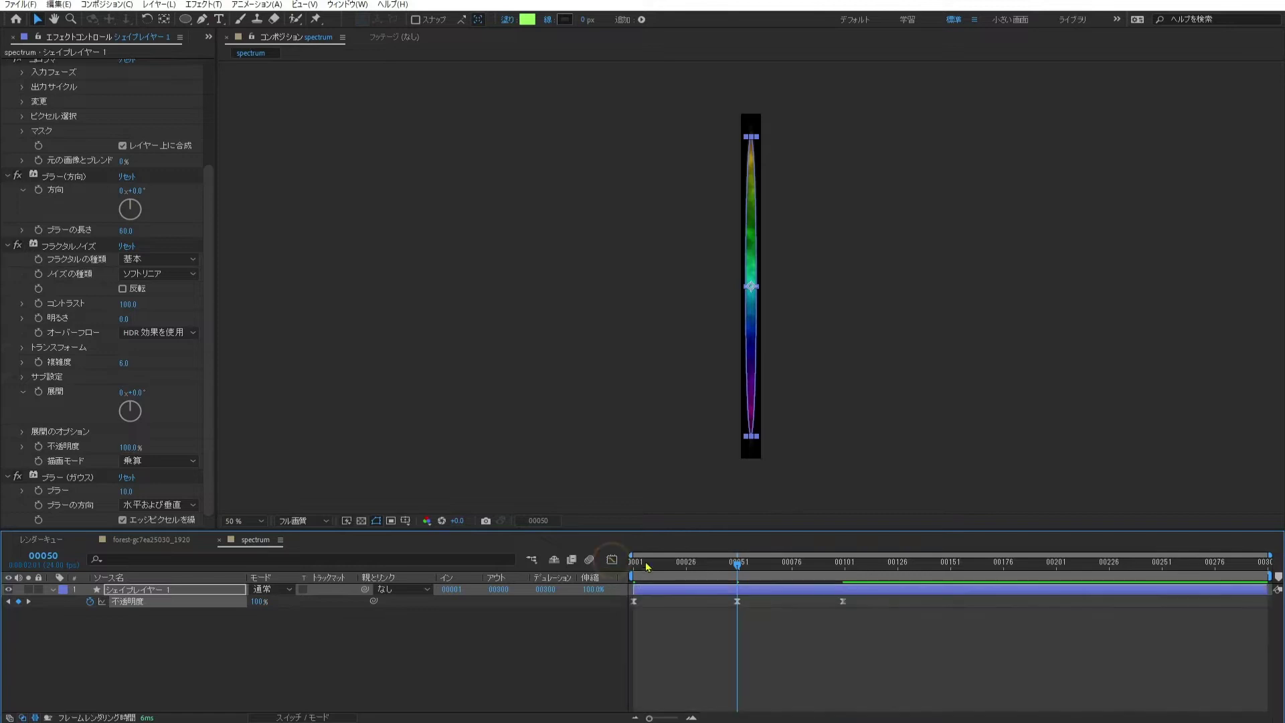
Step: Preview the gentle opacity fade from the first frame
click(602, 662)
drag(727, 568, 633, 568)
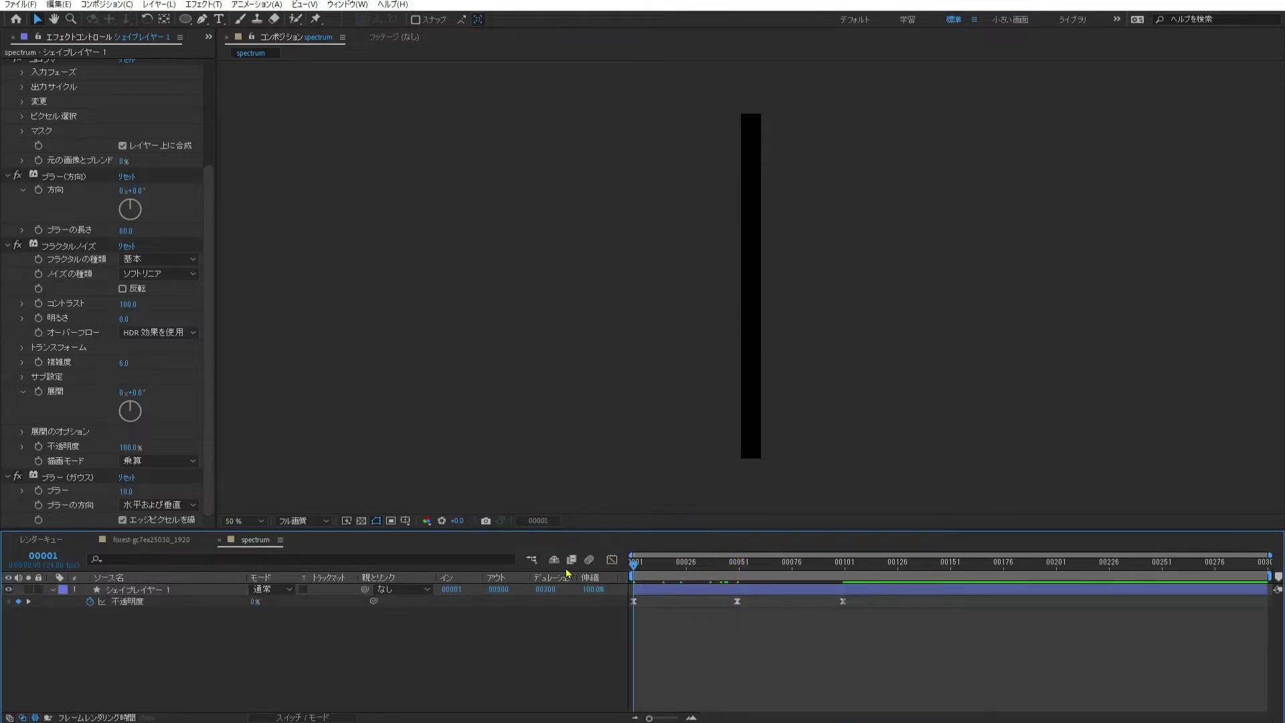
click(544, 641)
key(space)
Step: Add a loopOut(type = "cycle") expression to the Opacity property
click(844, 573)
click(844, 567)
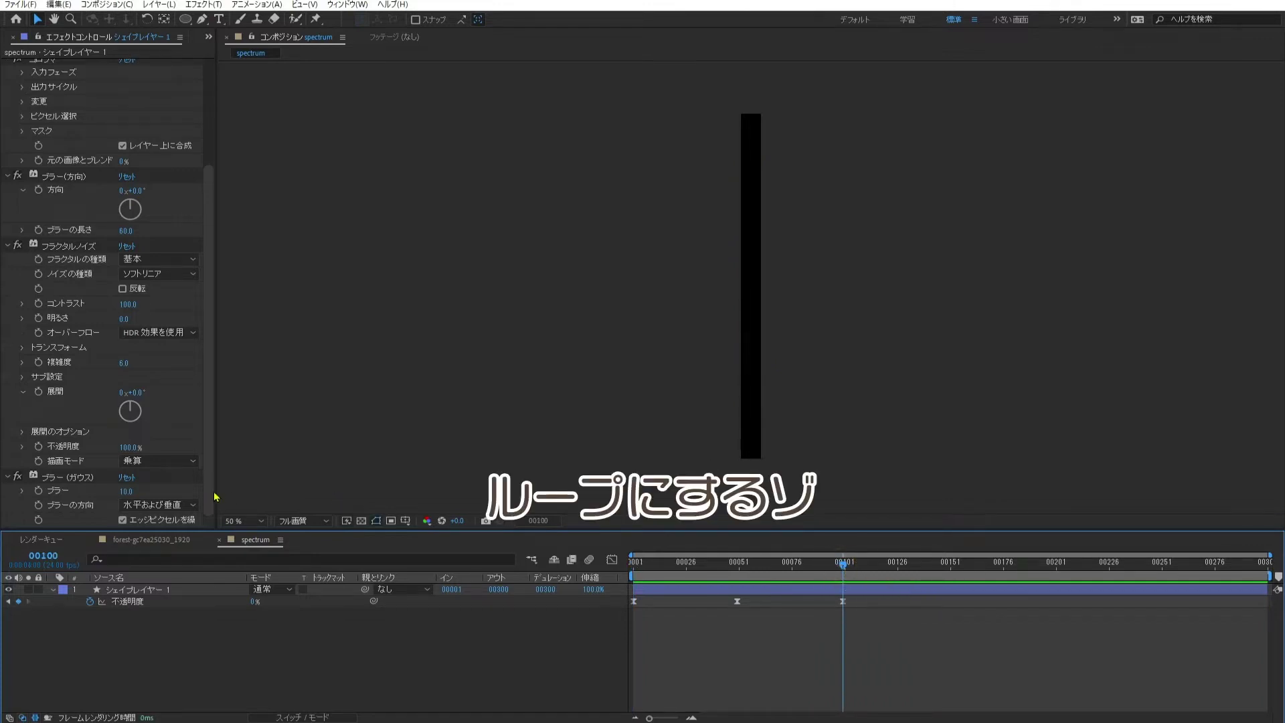
click(124, 601)
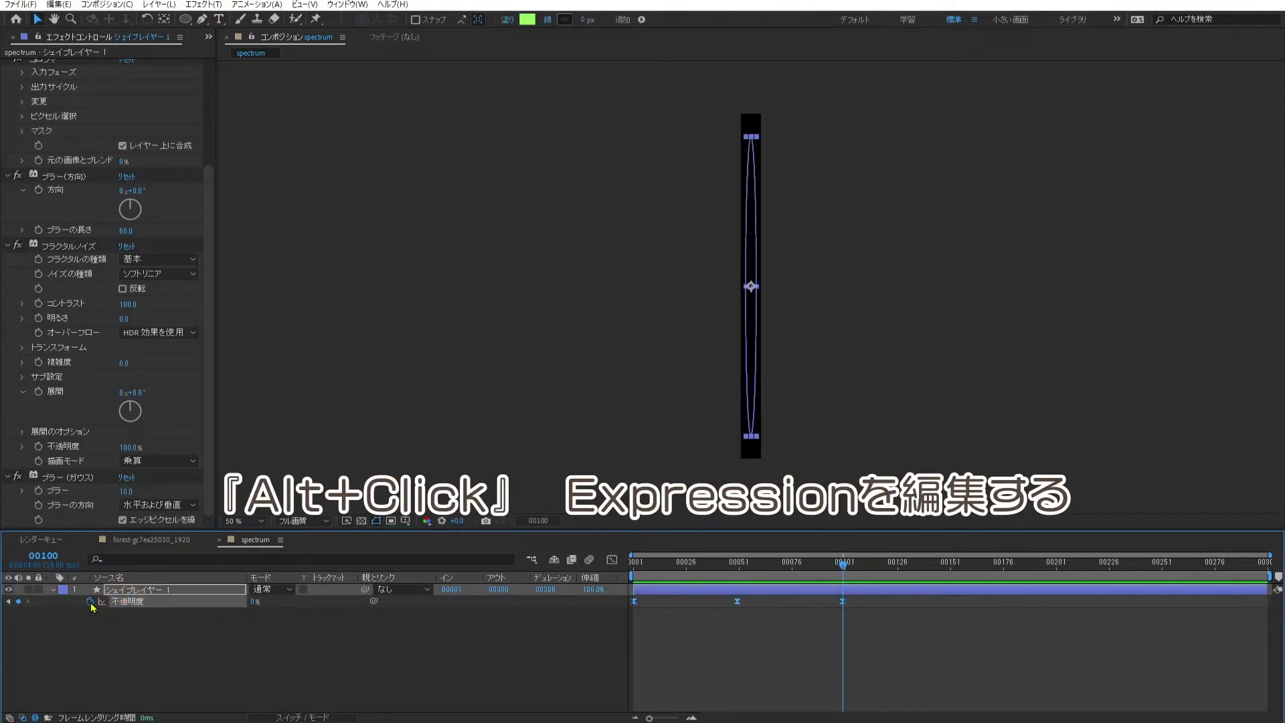
alt+click(90, 601)
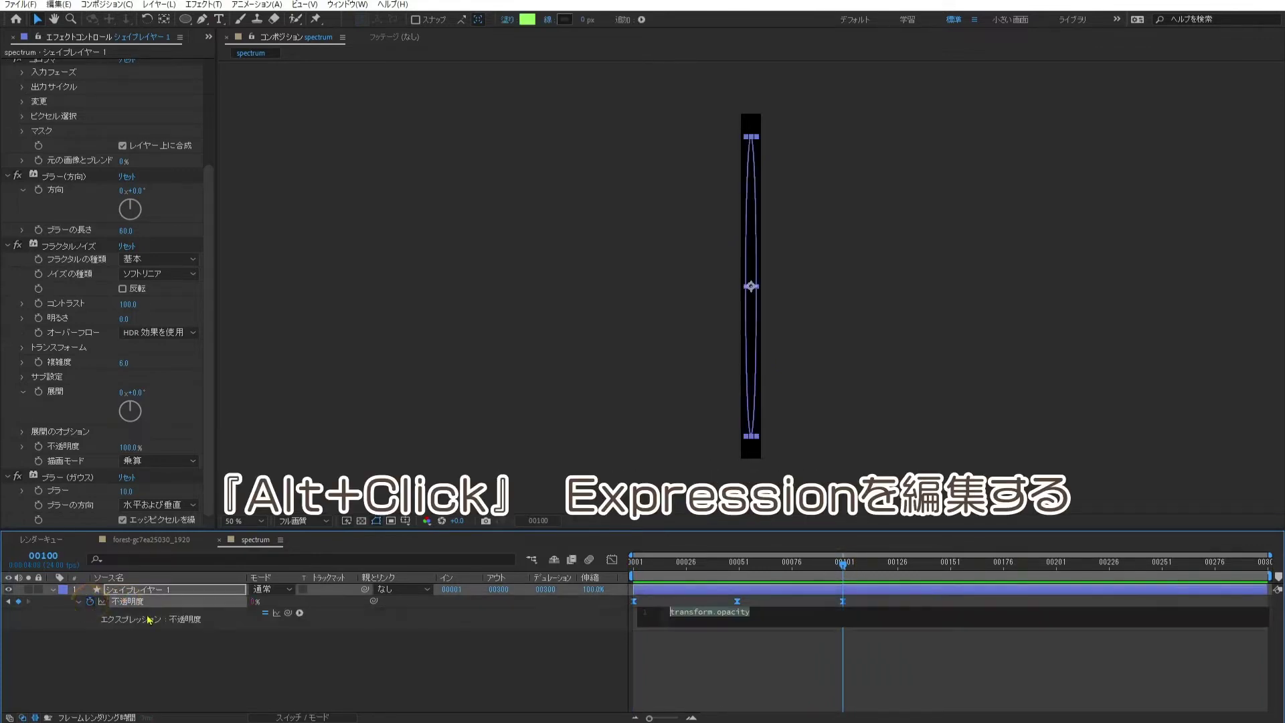
click(300, 613)
mouse_move(405, 536)
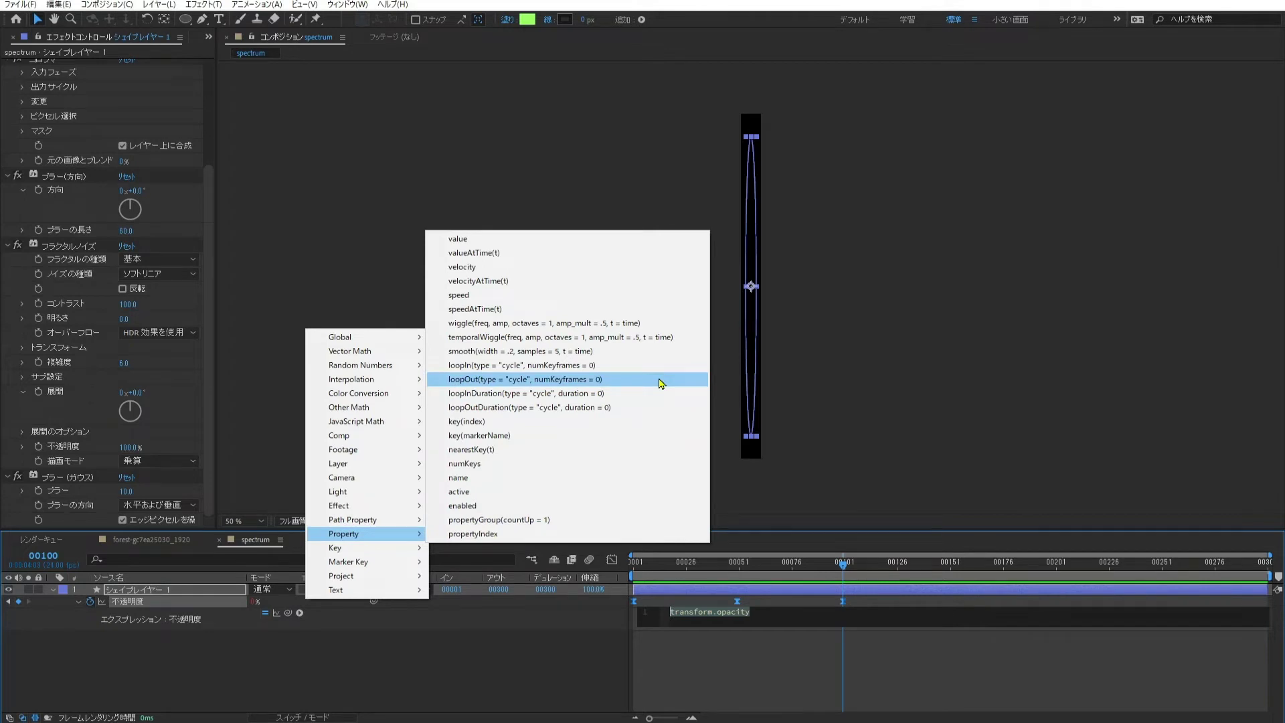
click(660, 382)
click(764, 573)
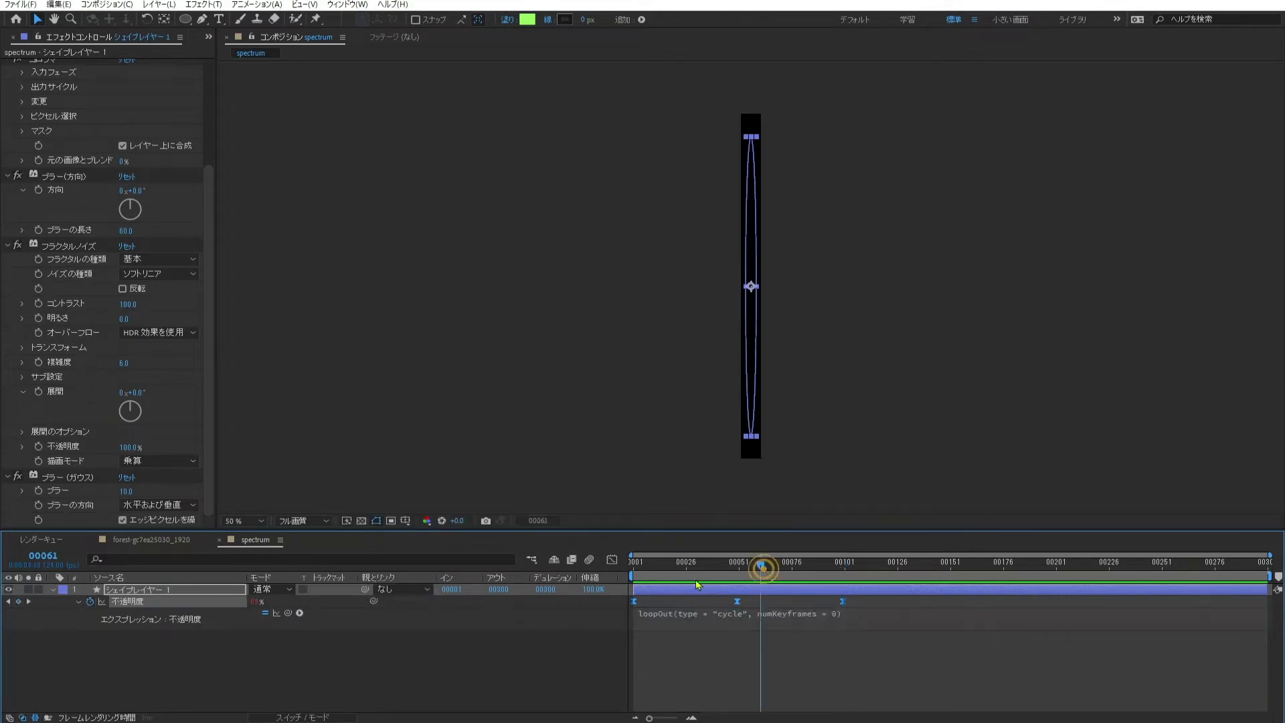
Step: Preview the continuously looping fade from the first frame
key(Home)
click(582, 664)
key(space)
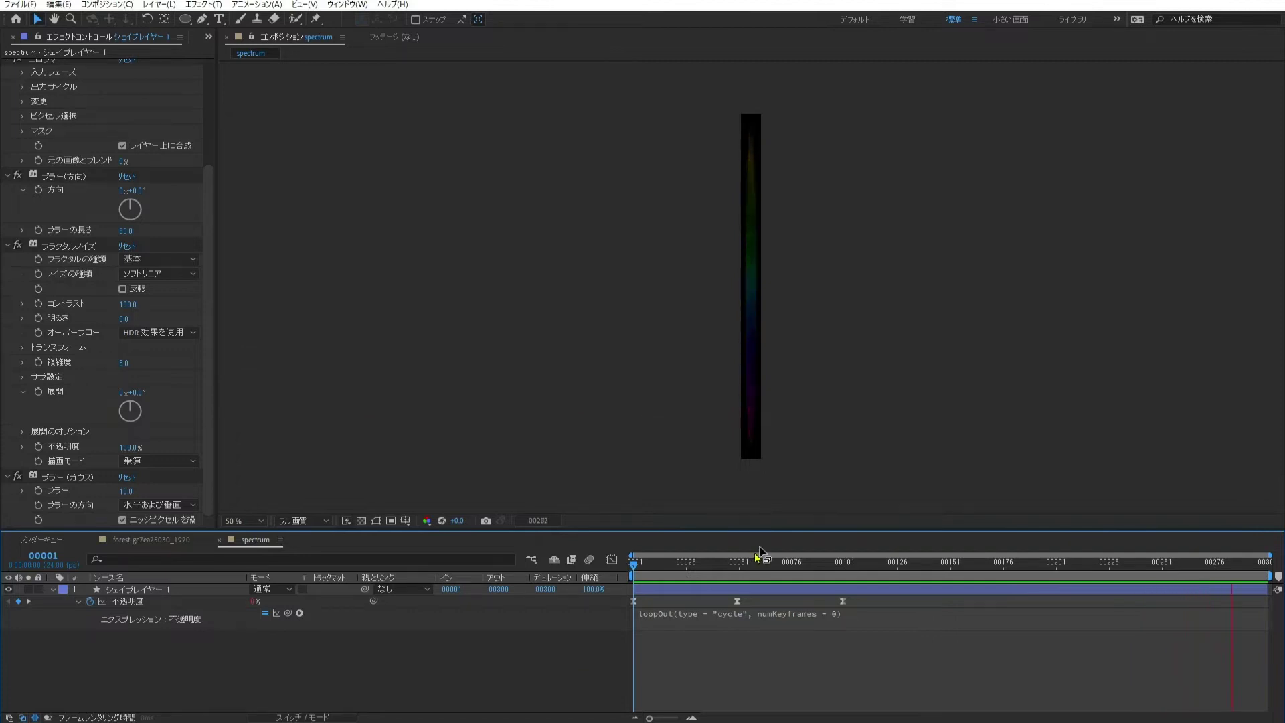
click(725, 569)
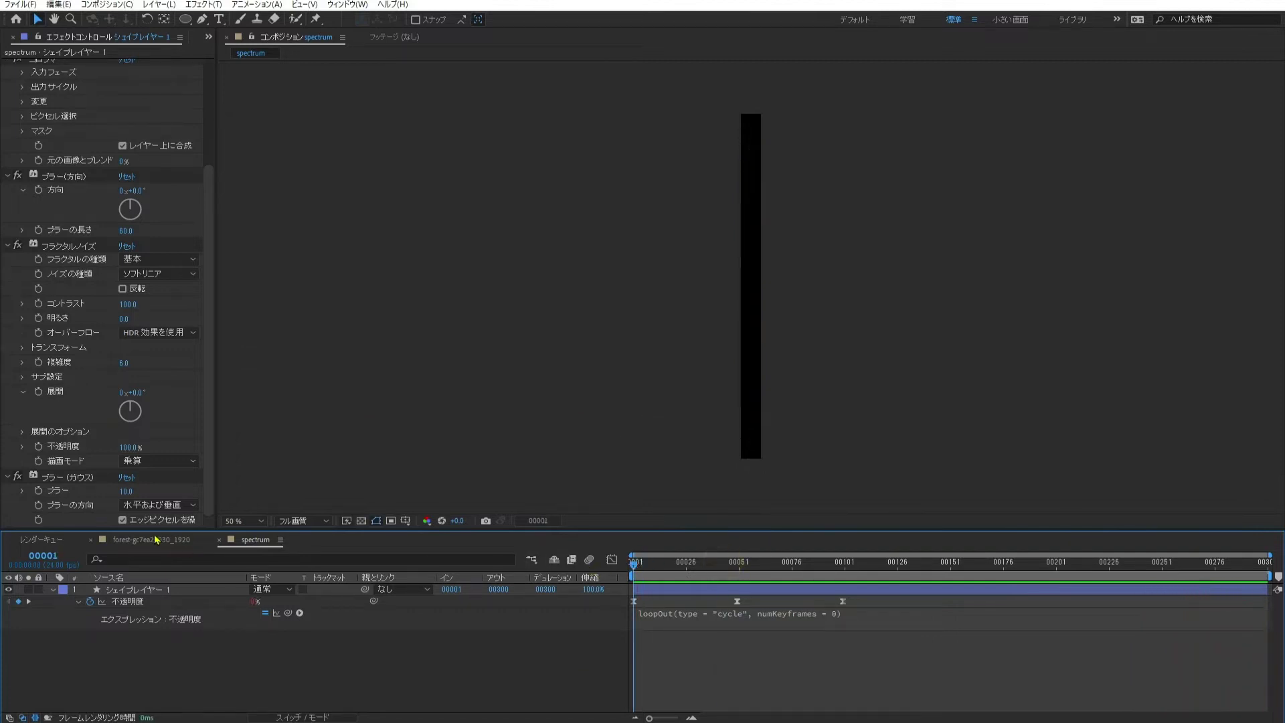
Step: Apply the Distortion > Transform effect to the spectrum shape layer
click(707, 569)
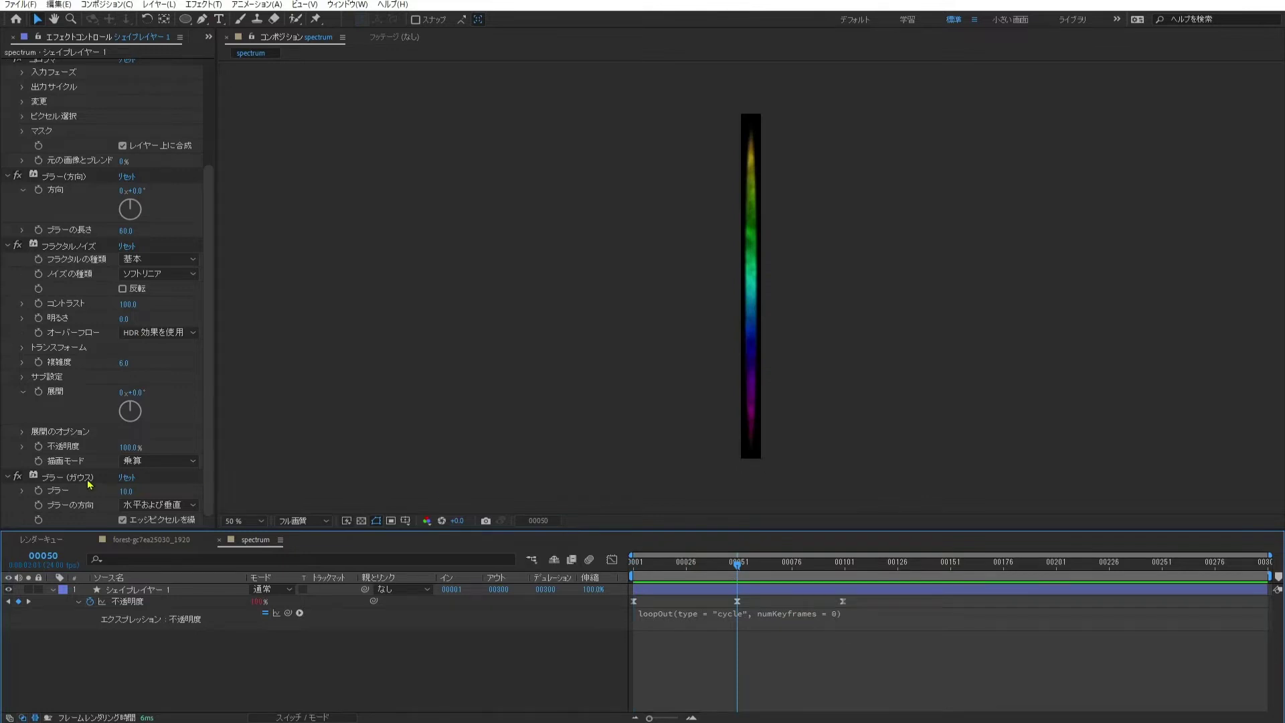
click(70, 479)
ctrl+click(8, 477)
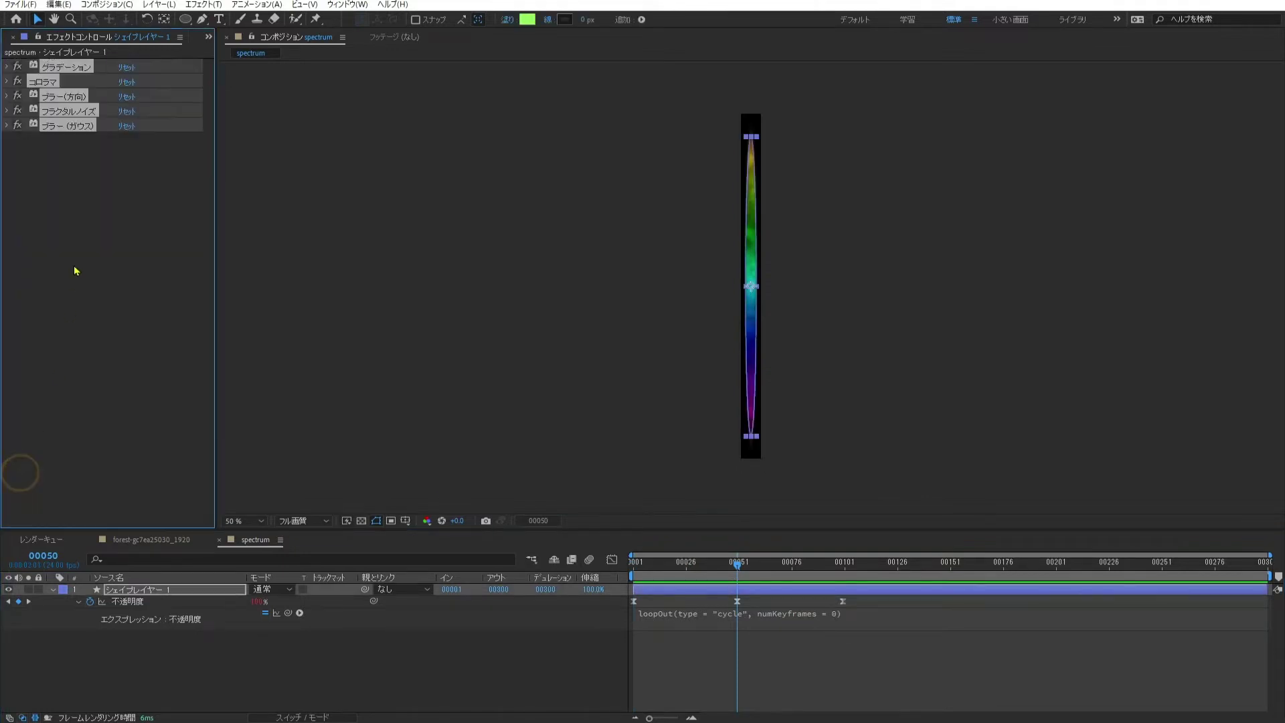
click(74, 233)
click(195, 7)
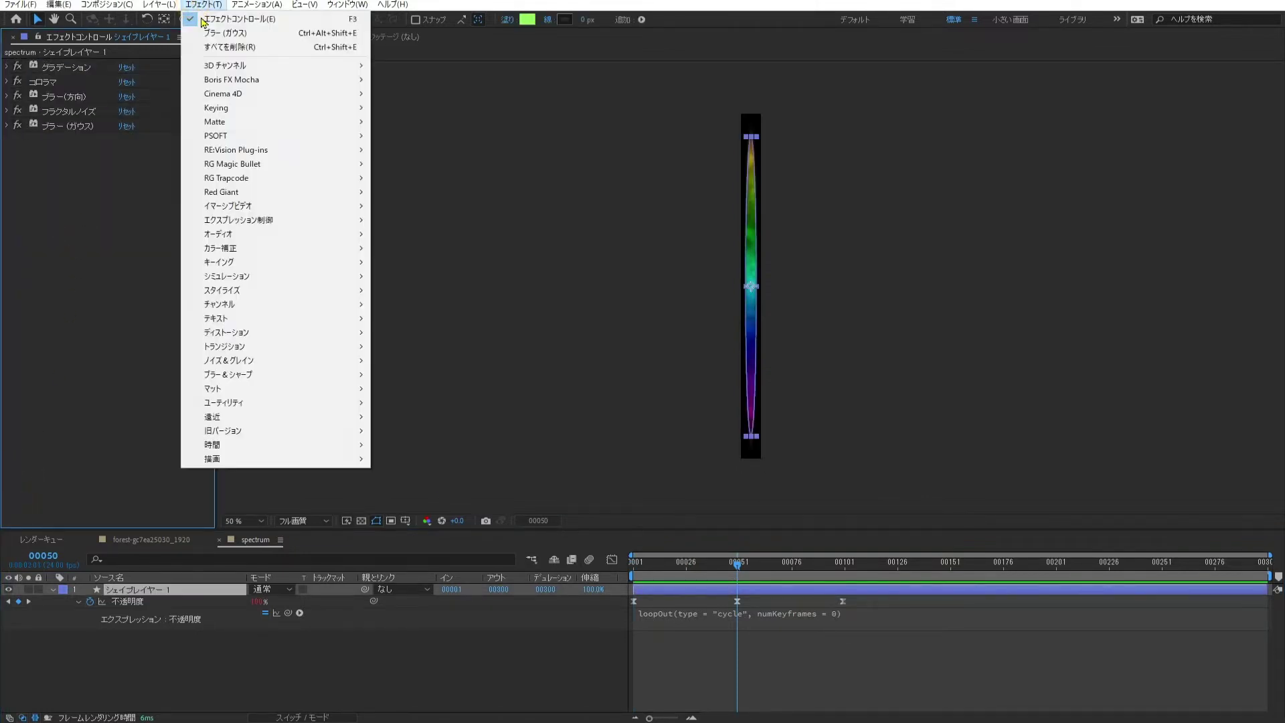
mouse_move(309, 339)
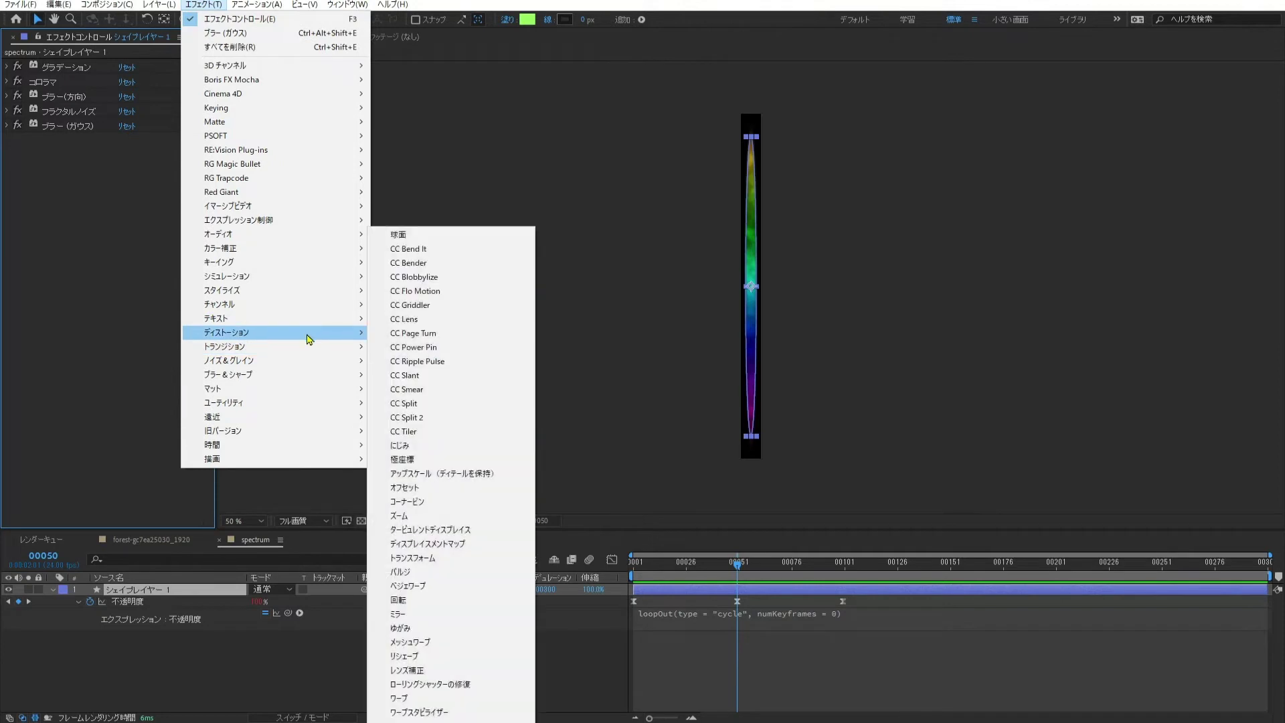
click(513, 562)
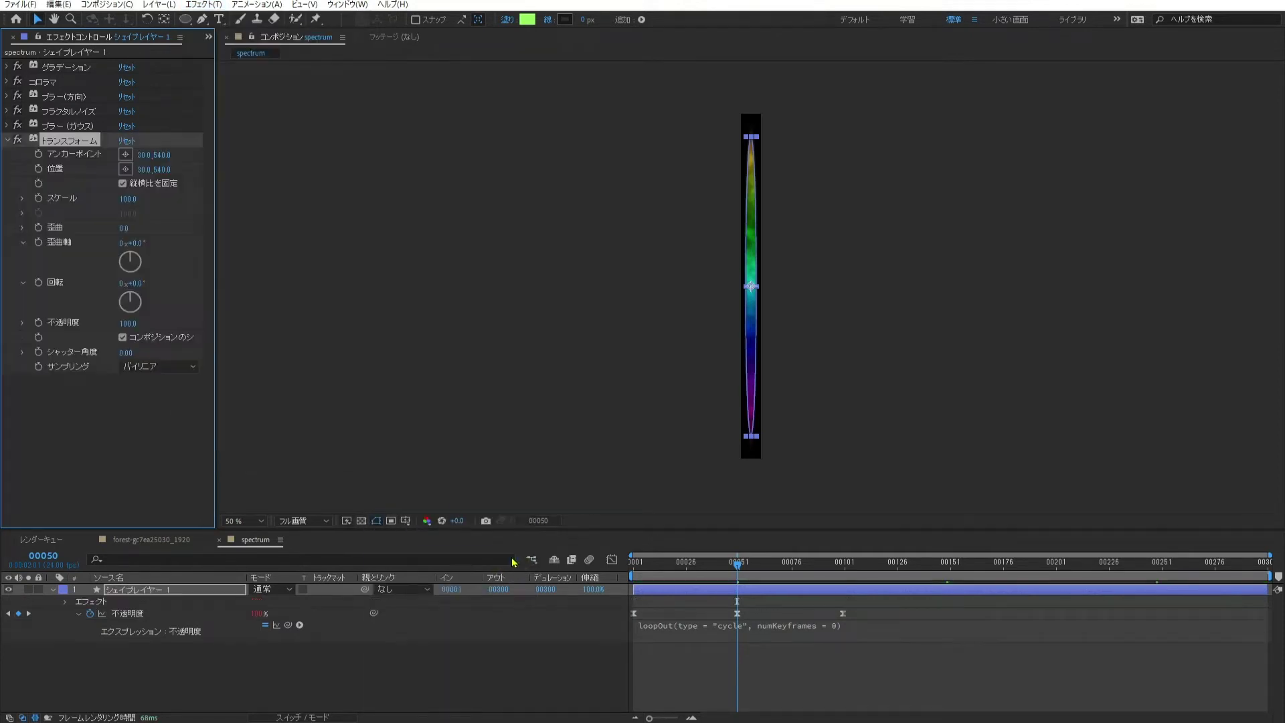
Step: Add a wiggle expression to the Transform effect's Opacity
alt+click(38, 322)
scroll(352, 612, down, 3)
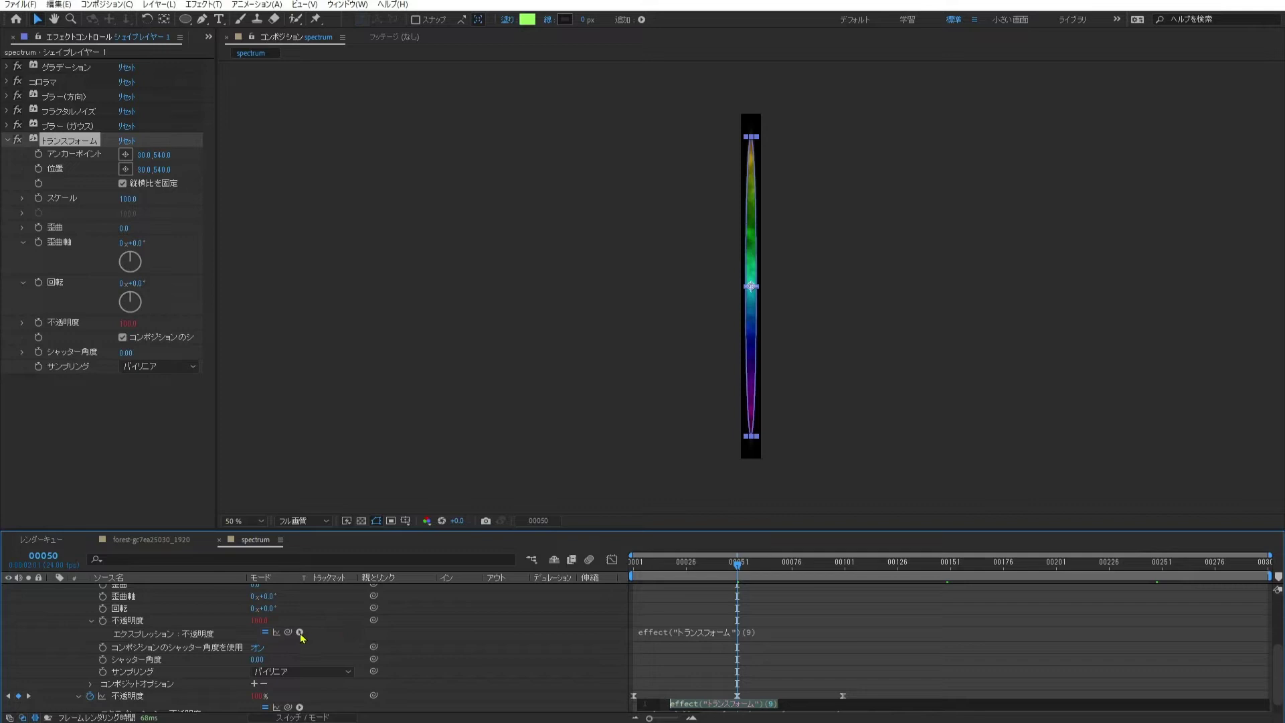
click(300, 633)
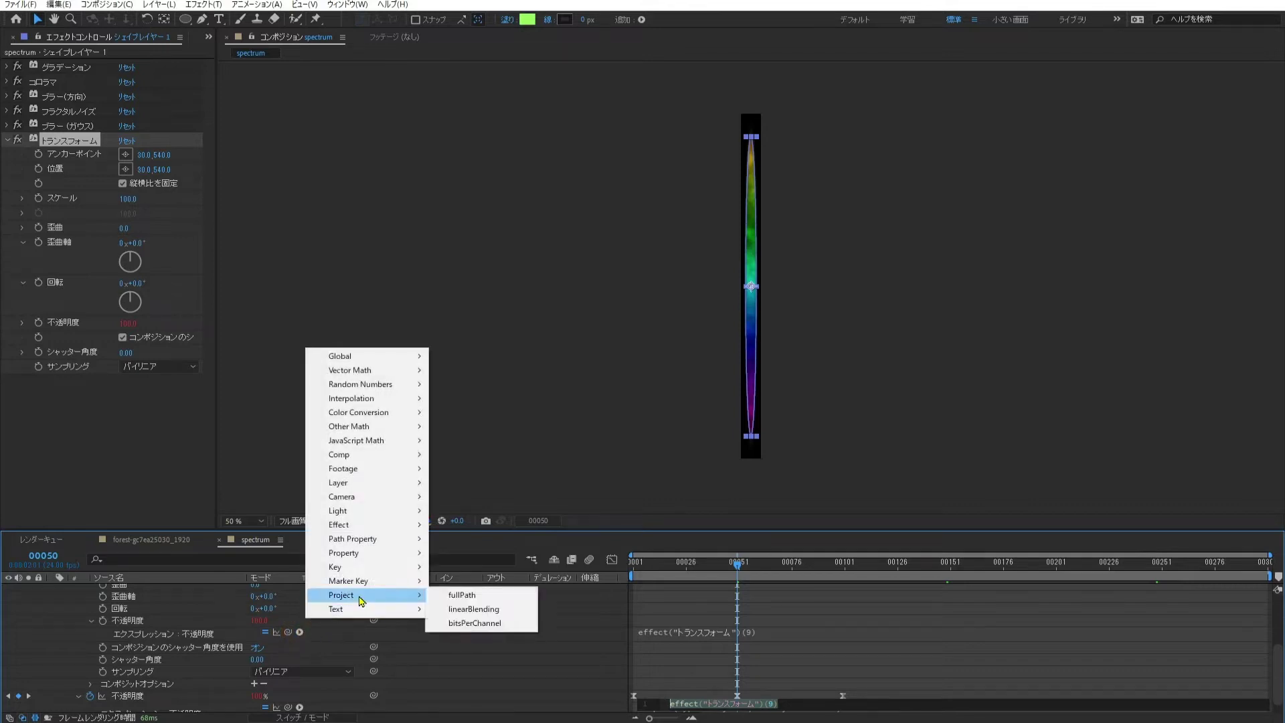
mouse_move(365, 555)
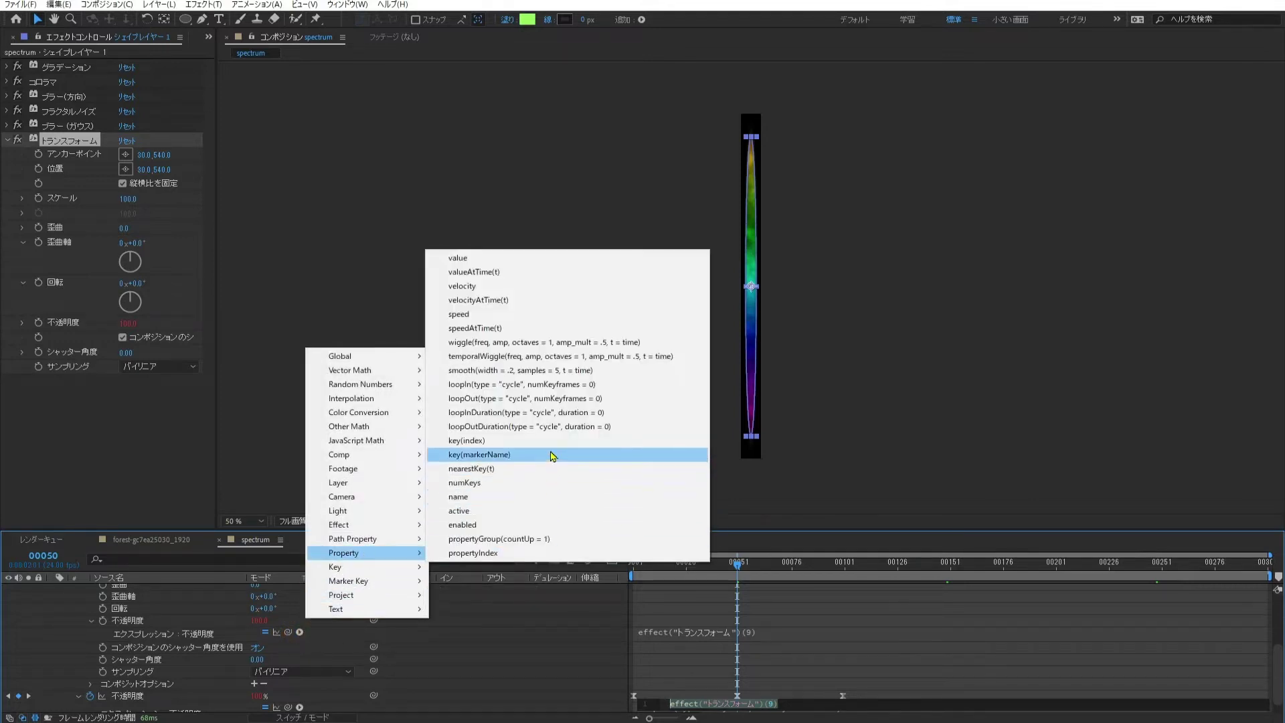
click(687, 345)
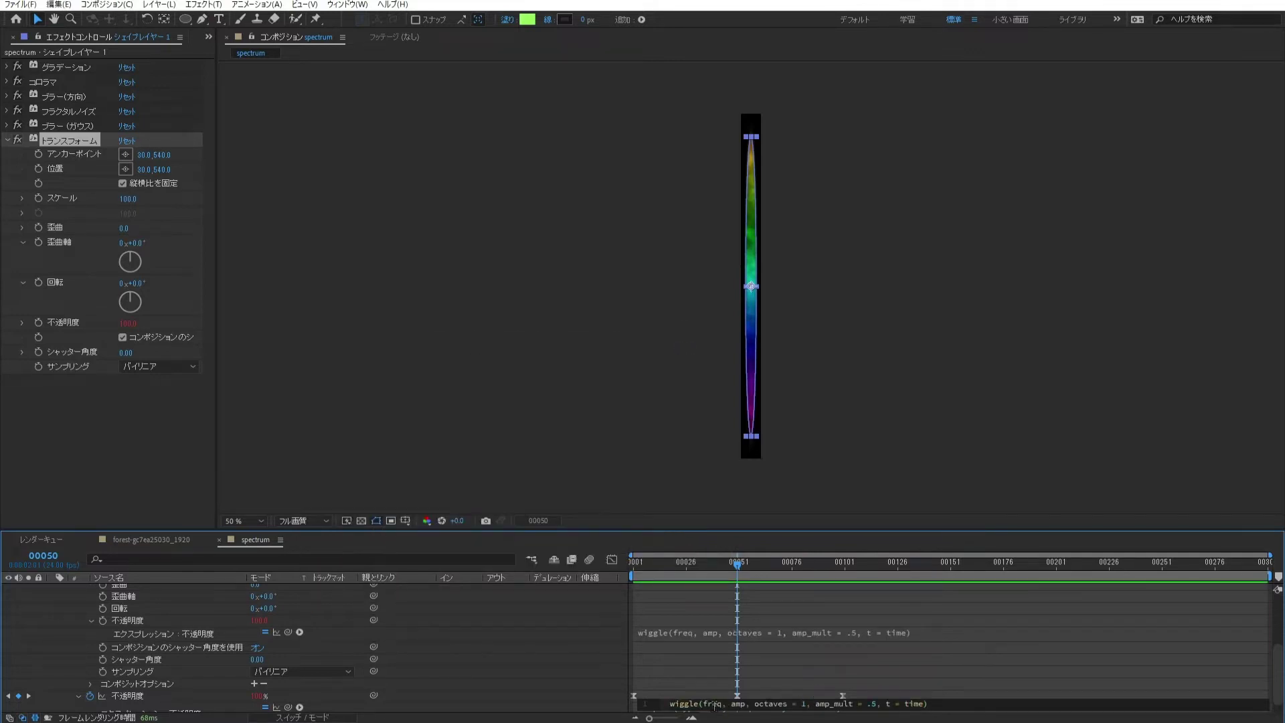
Step: Set the wiggle frequency to 5 and amplitude to 10, then preview the flicker
click(692, 632)
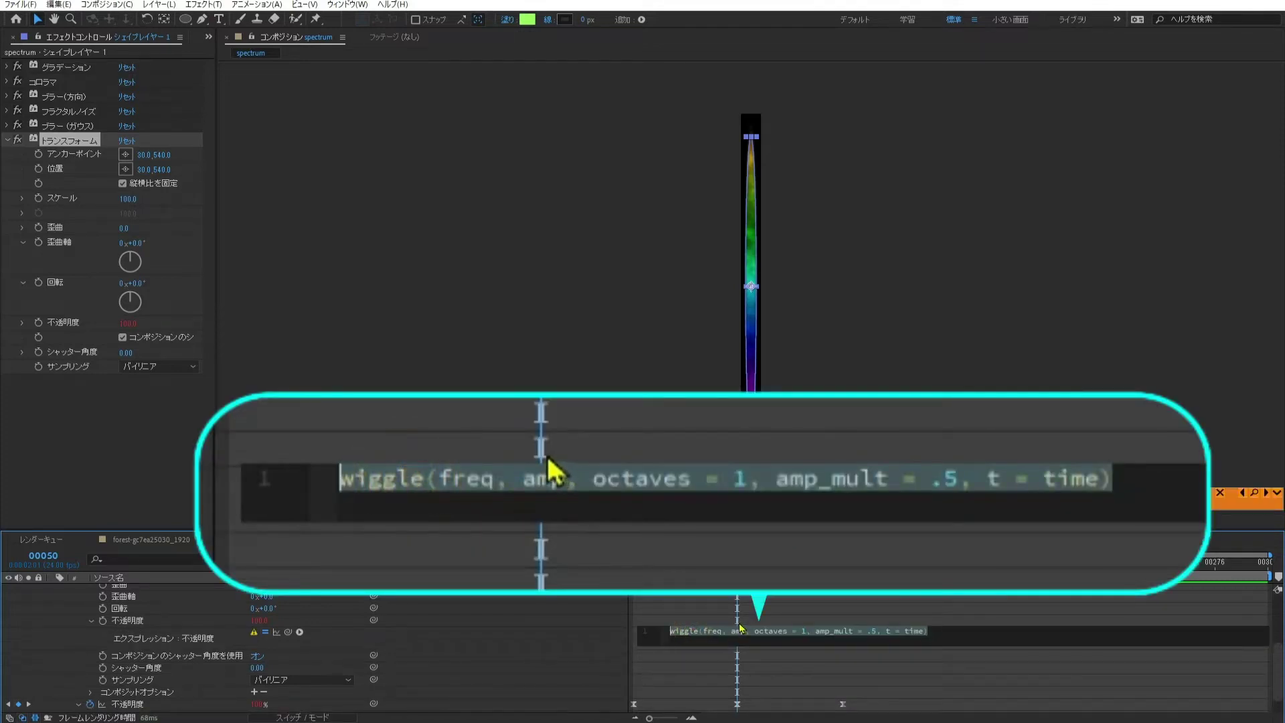
click(708, 632)
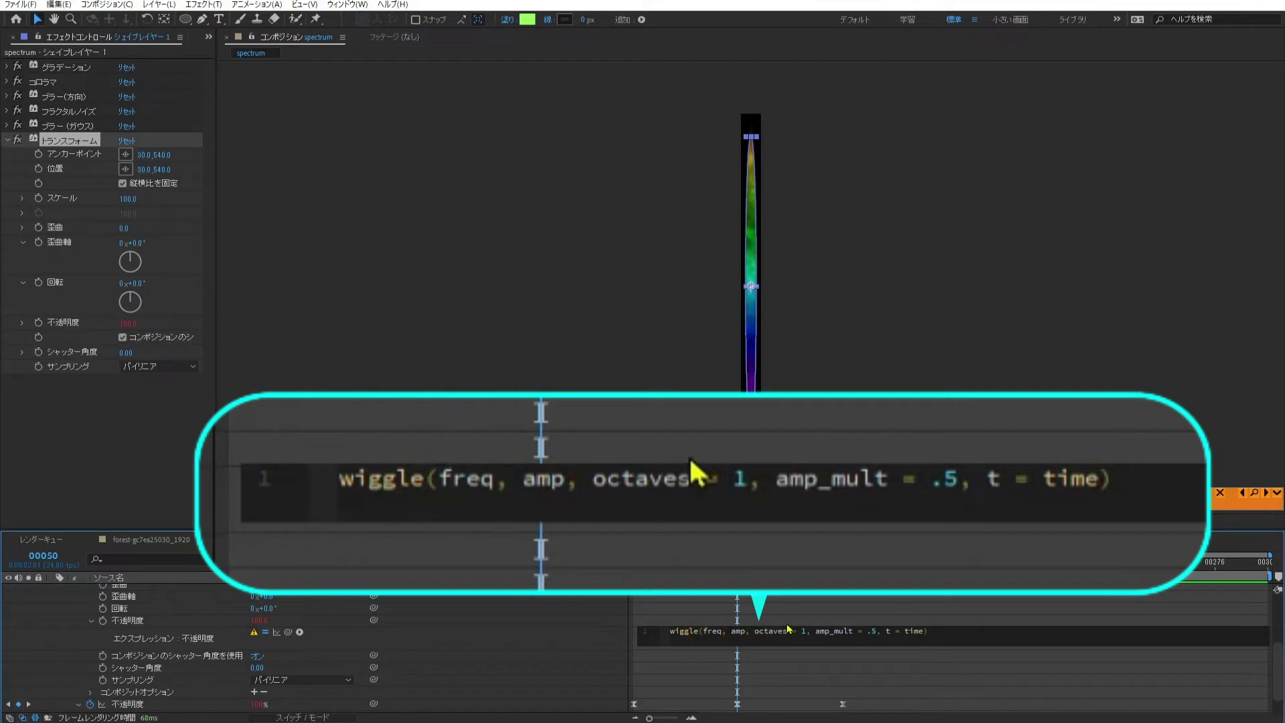
key(Delete)
key(Delete)
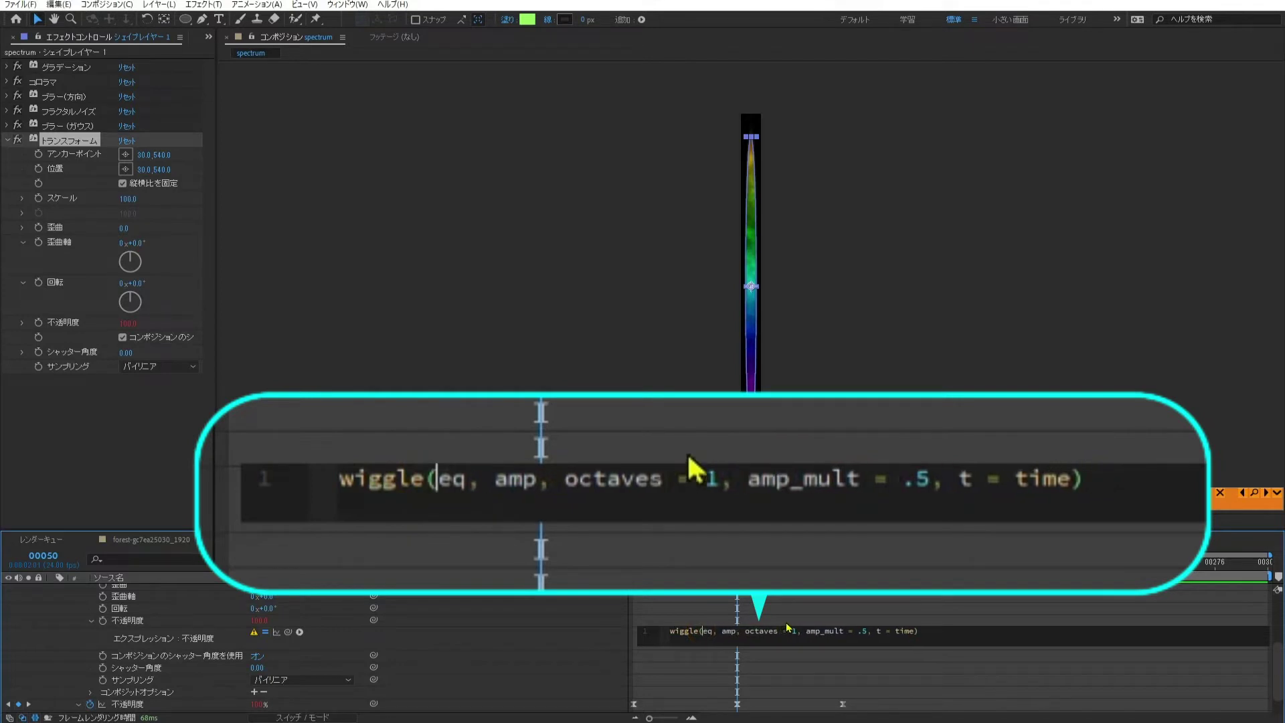
key(Delete)
key(Delete)
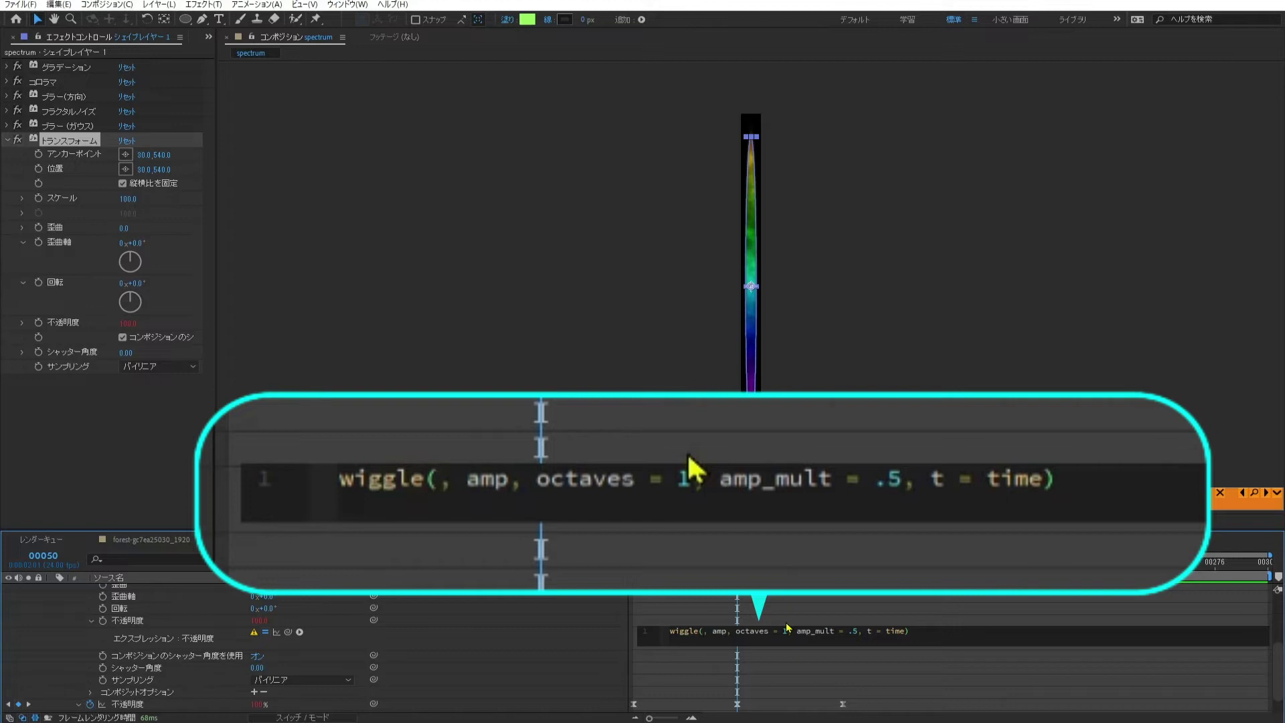
text(5)
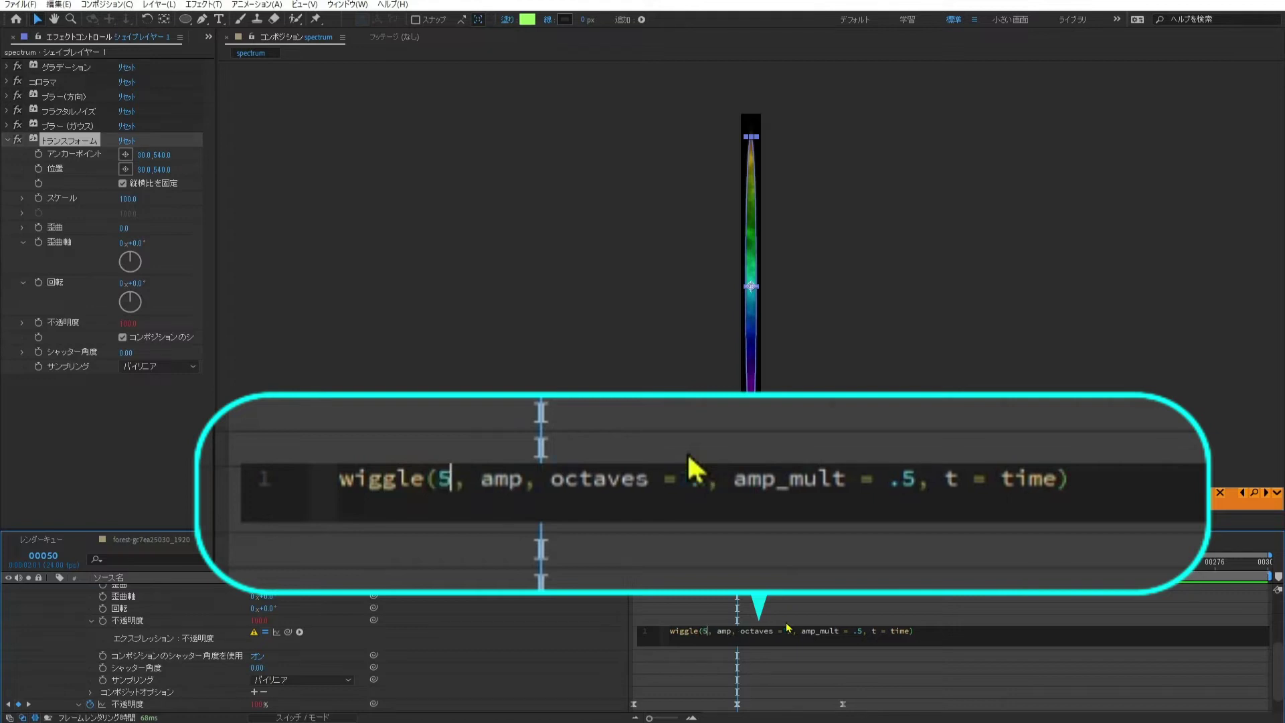
key(Right)
key(Right)
key(Delete)
key(Delete)
key(Delete)
text(1)
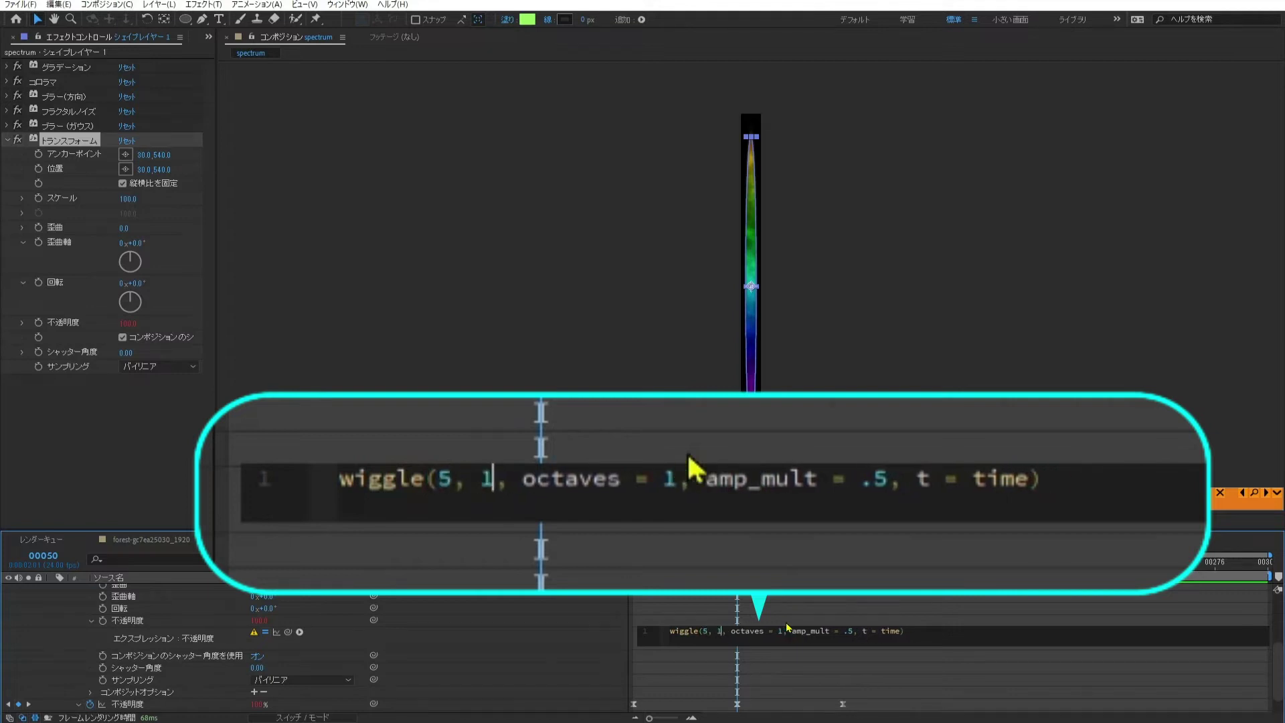
text(0)
key(KP_Enter)
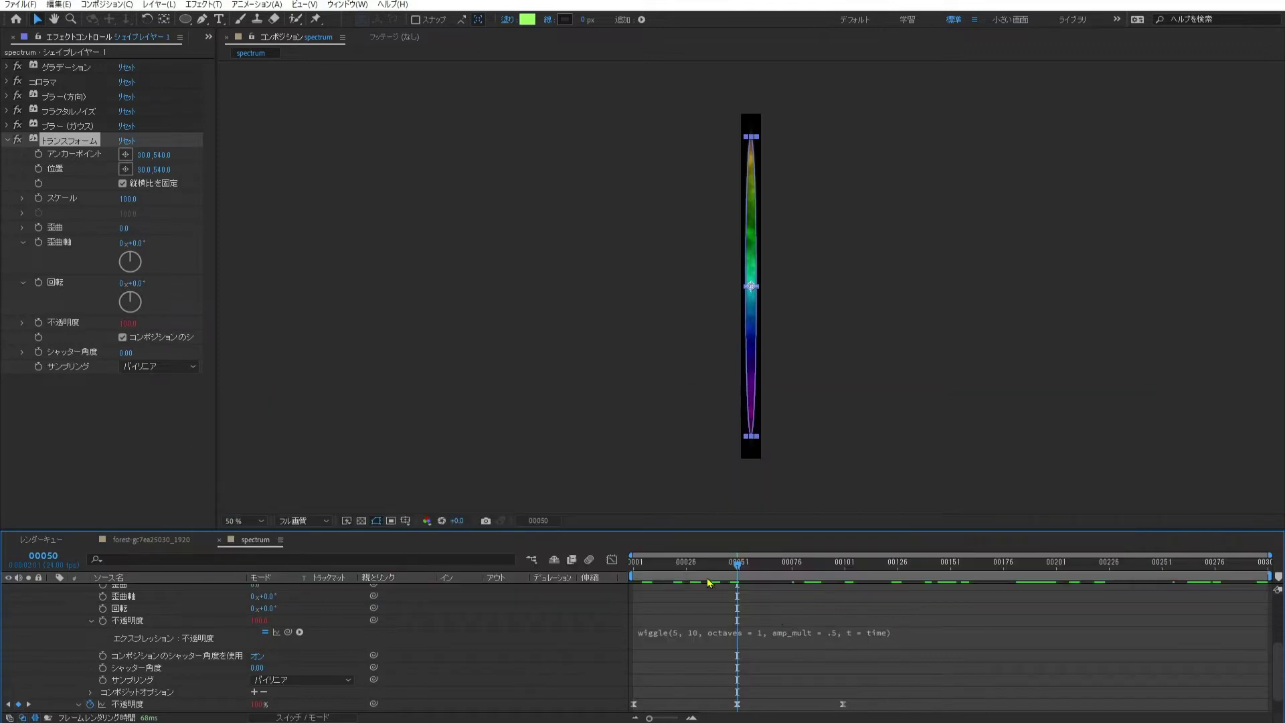
key(Home)
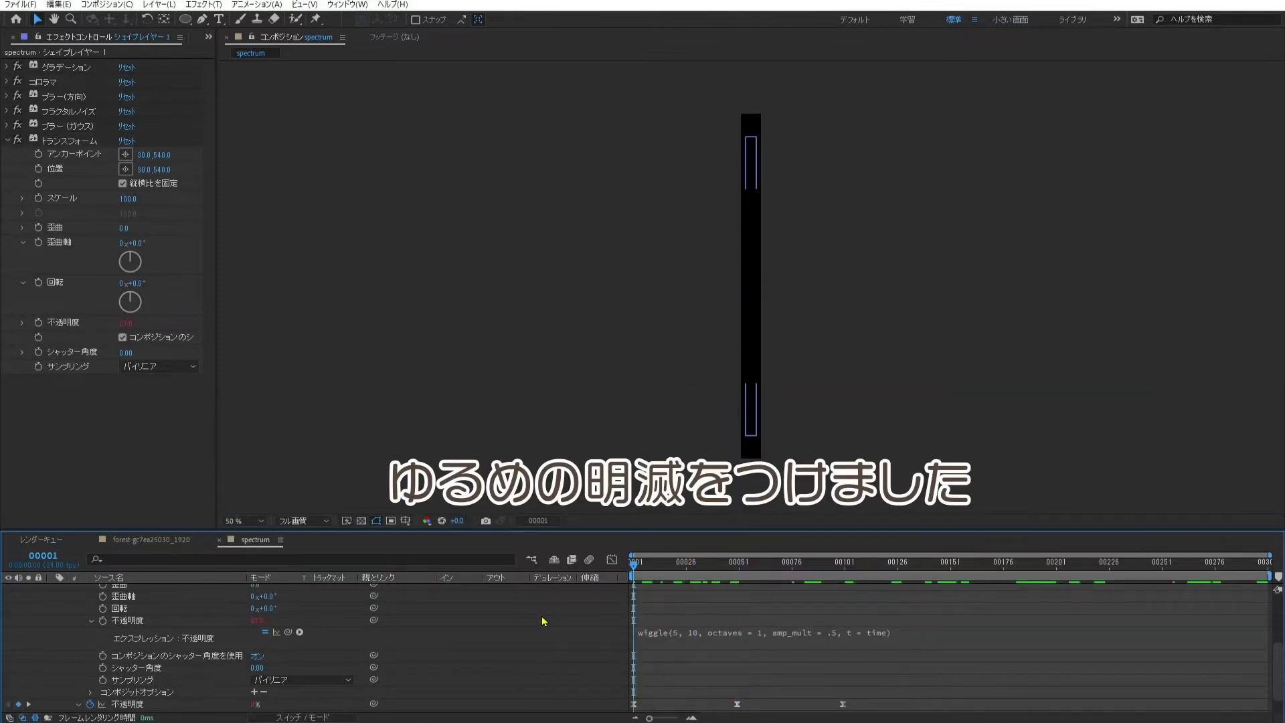
key(space)
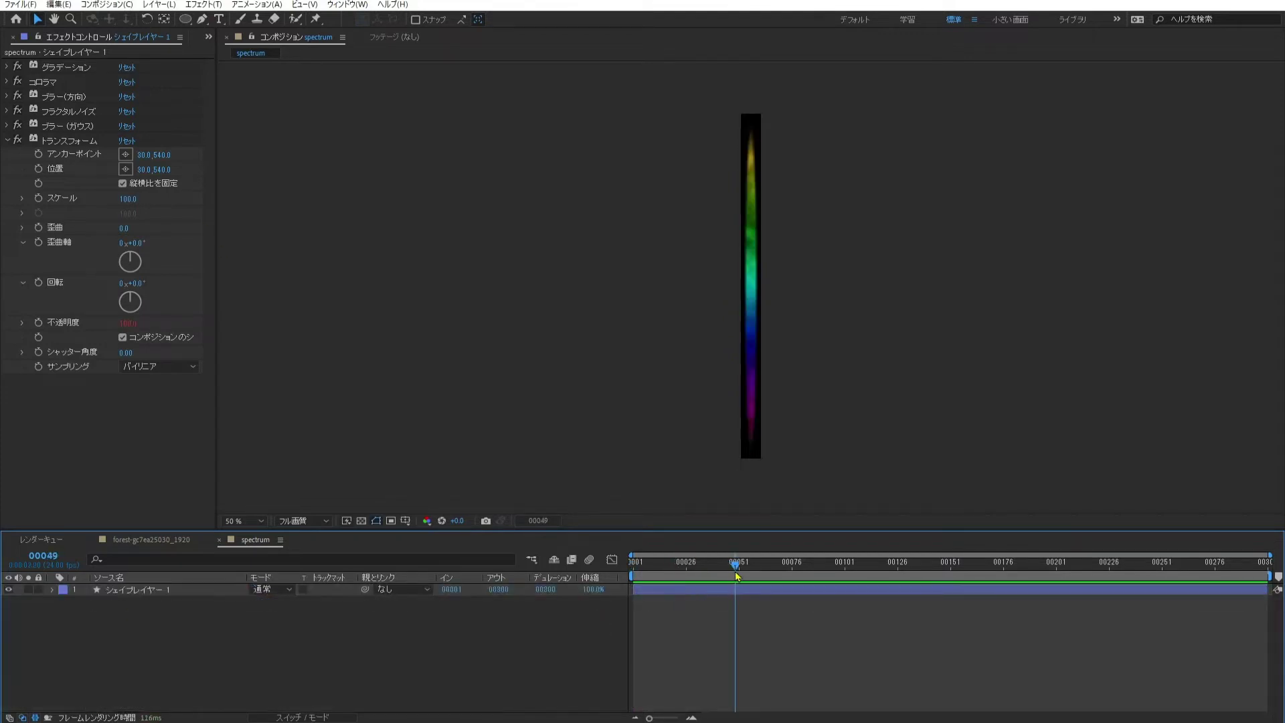
Step: From the Project panel, create the 'spectrum set 1' composition at 760×1080
click(208, 37)
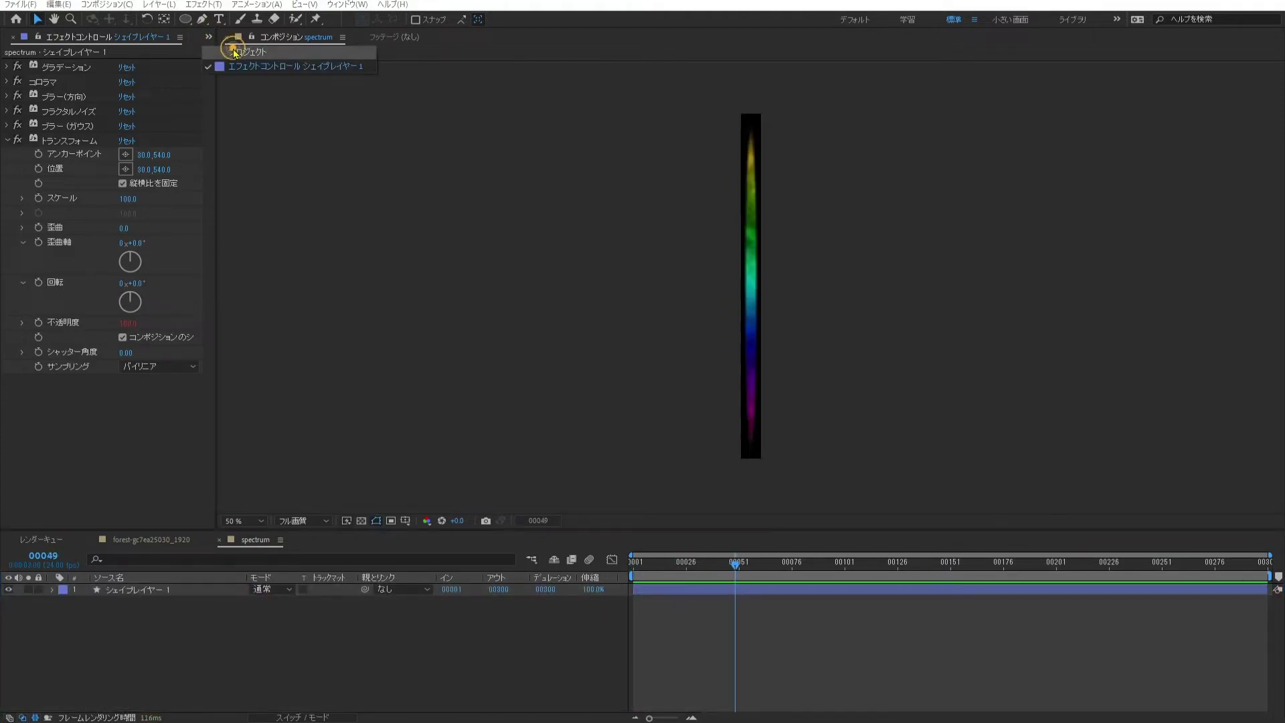
click(234, 53)
click(183, 645)
click(49, 522)
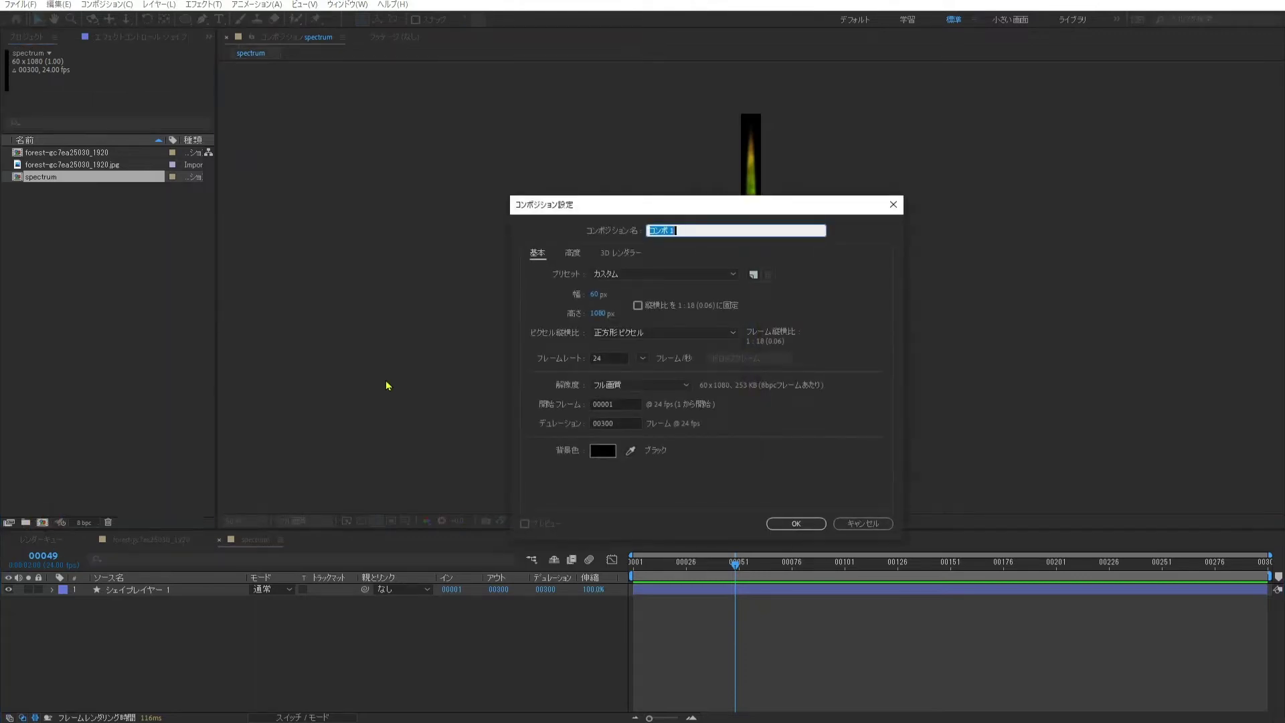
text(spectrum set)
click(595, 294)
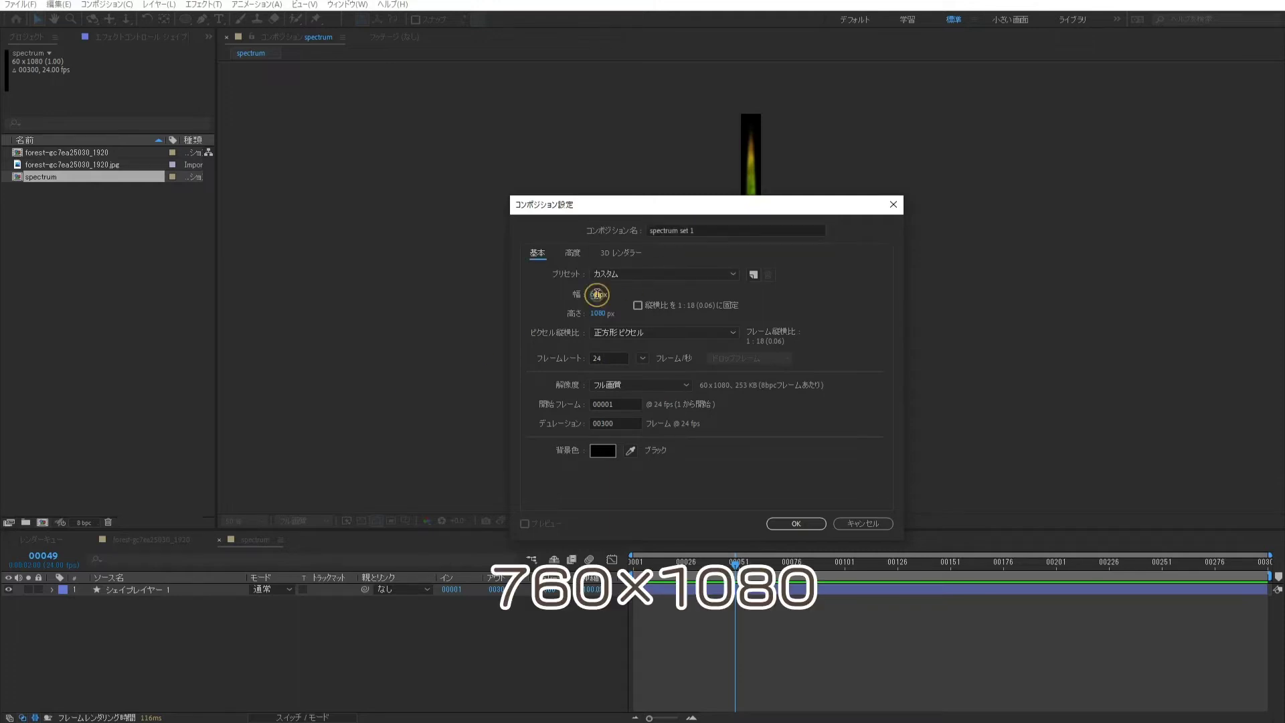
text(7)
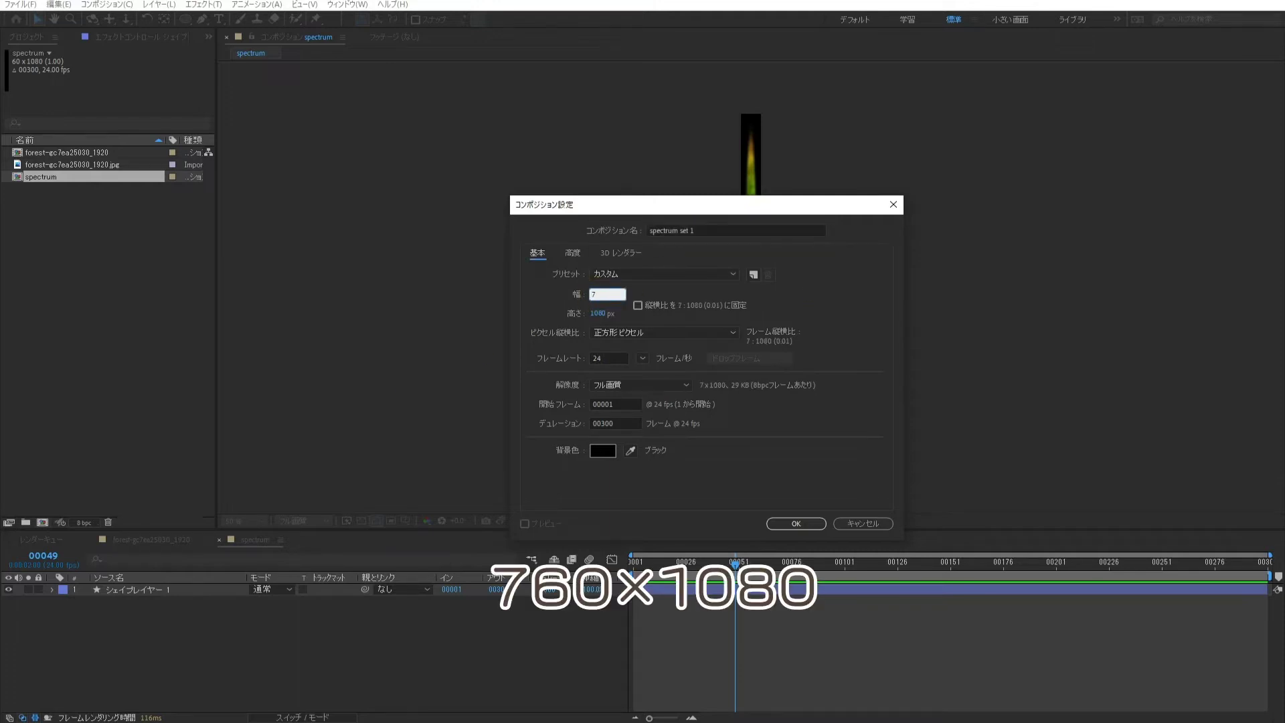
text(60)
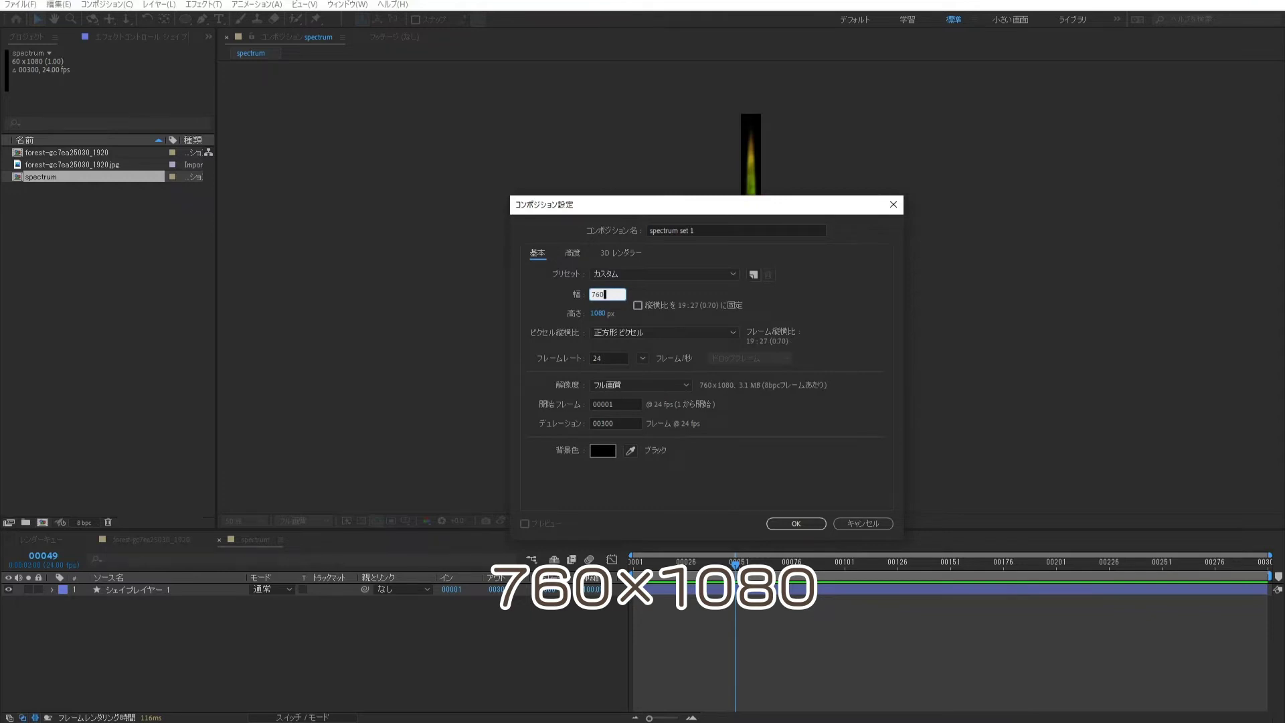
key(Return)
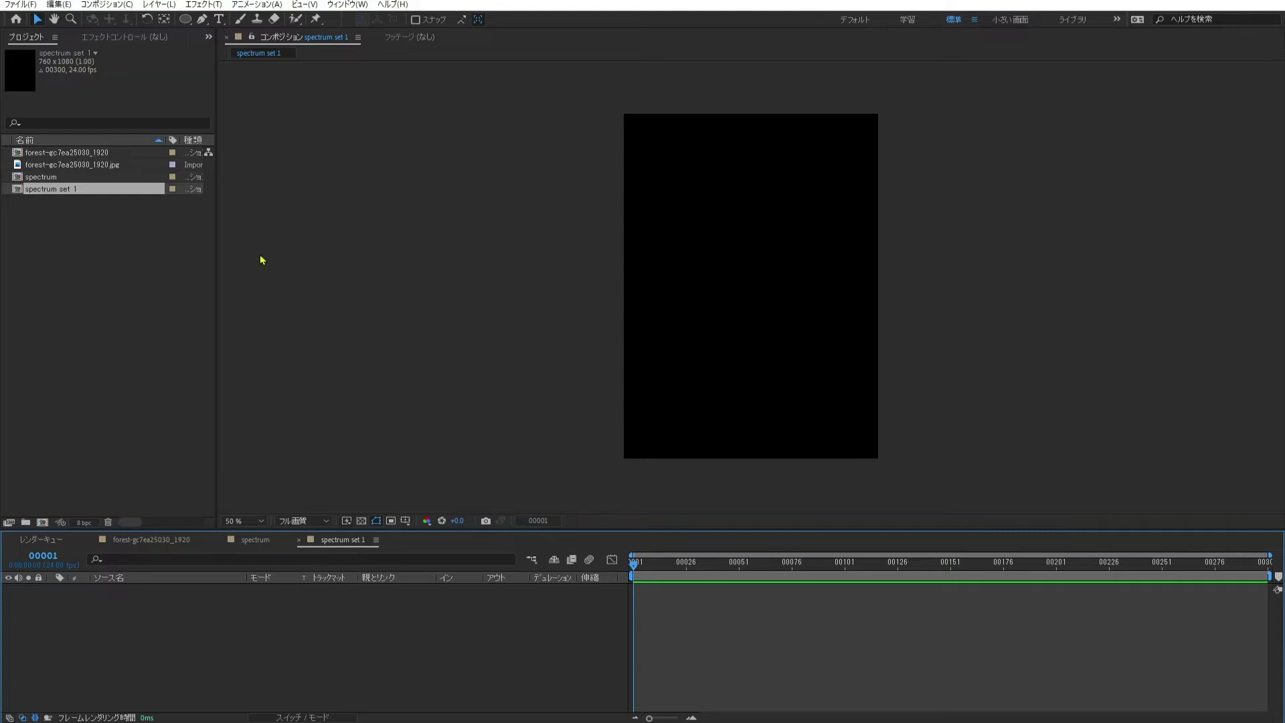
Step: Place the spectrum comp into spectrum set 1 and duplicate its layer three times at frame 50
drag(57, 179, 206, 594)
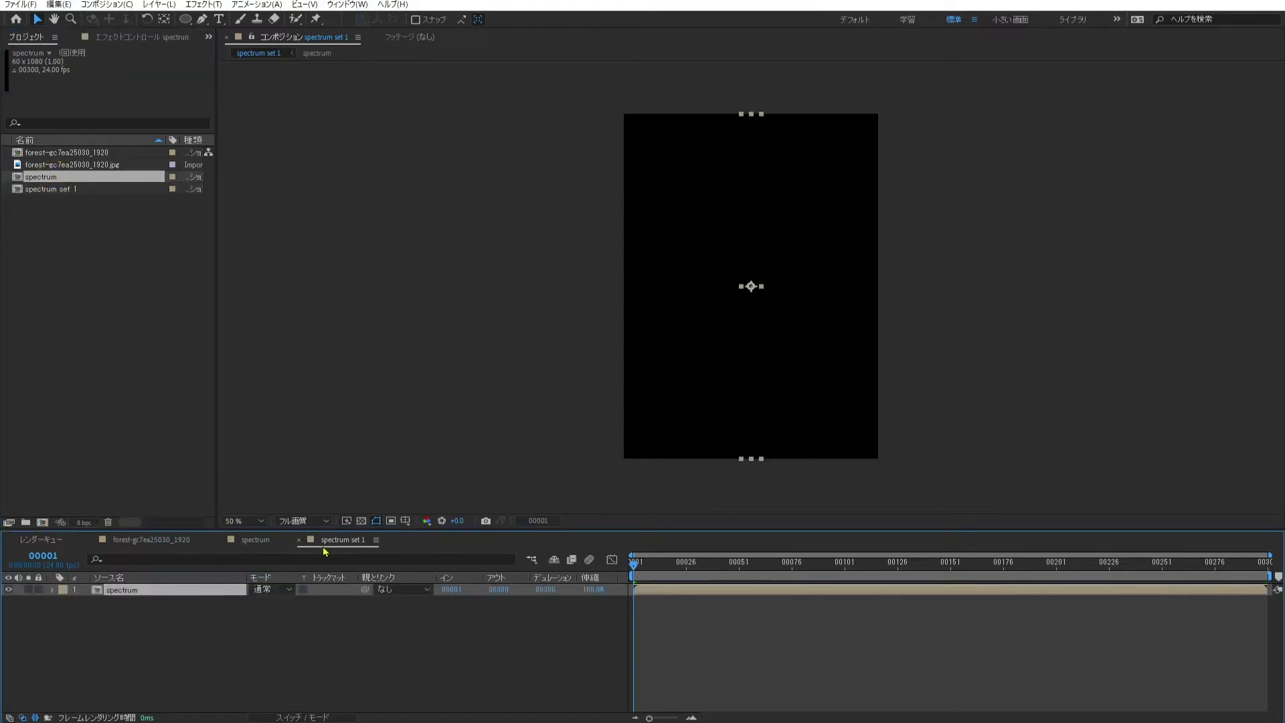
click(739, 566)
key(ctrl+d)
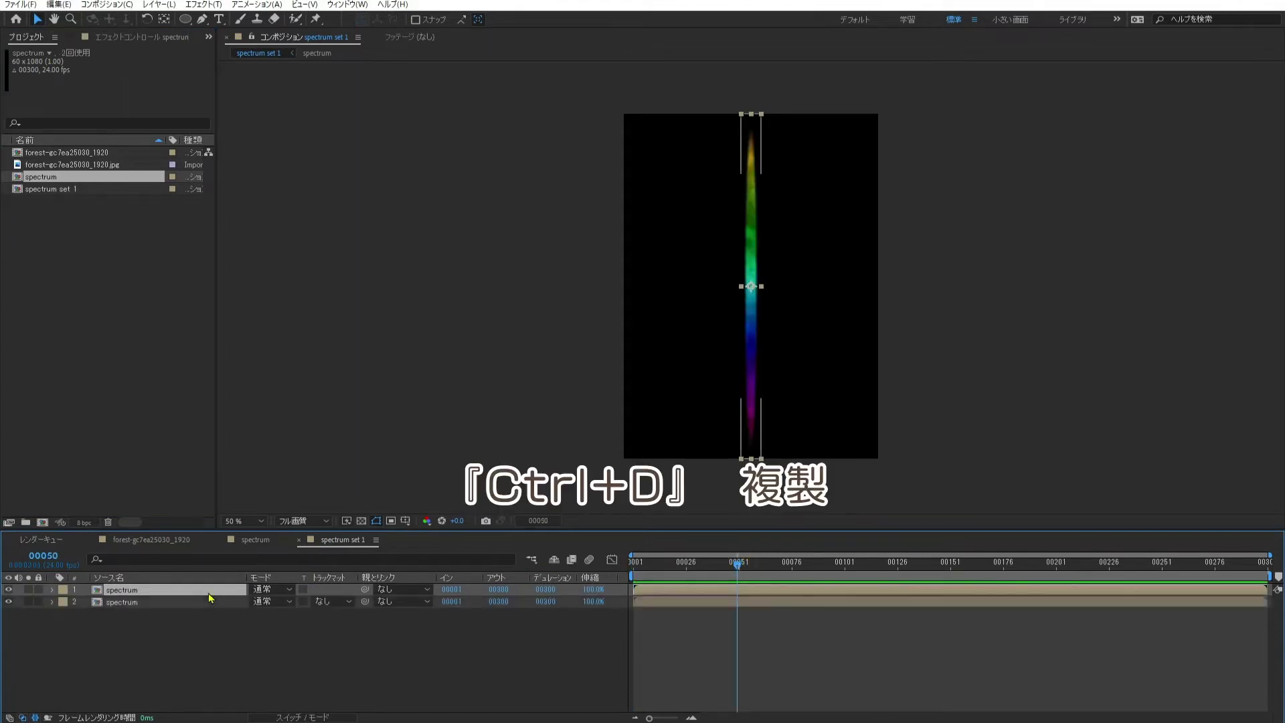
key(ctrl+d)
key(ctrl+d)
key(ctrl+d)
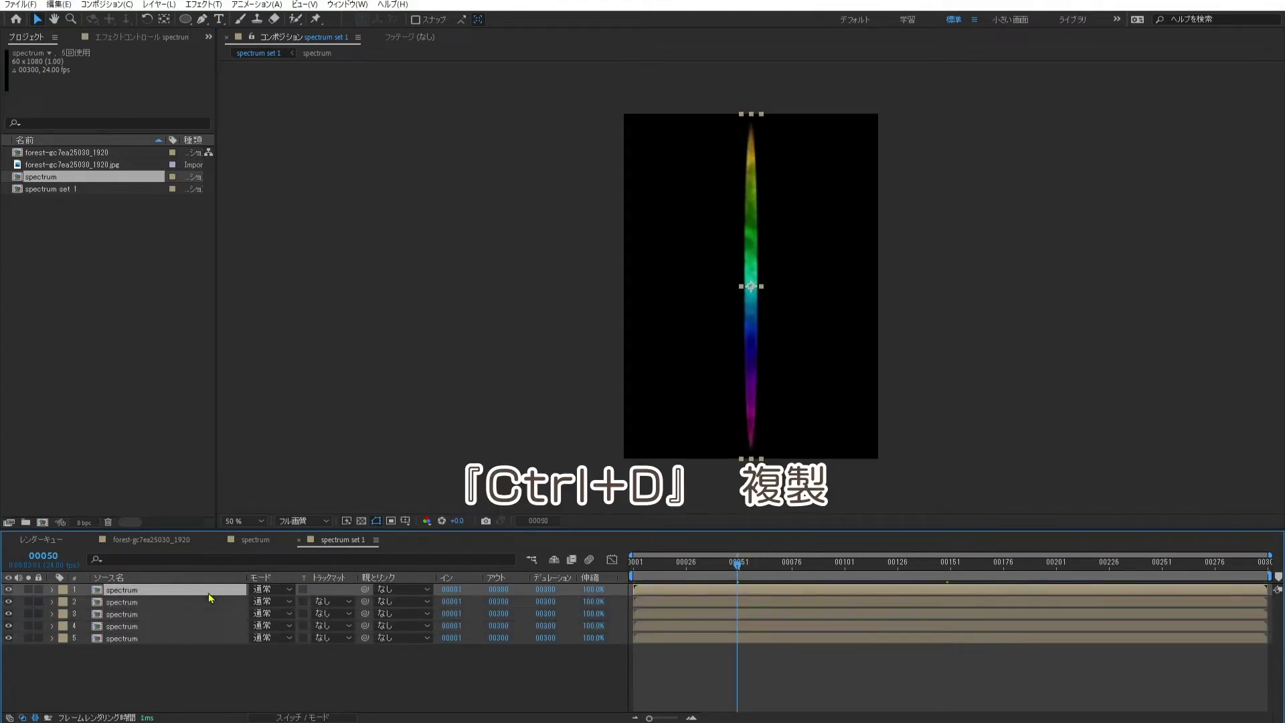
key(ctrl+d)
key(ctrl+d)
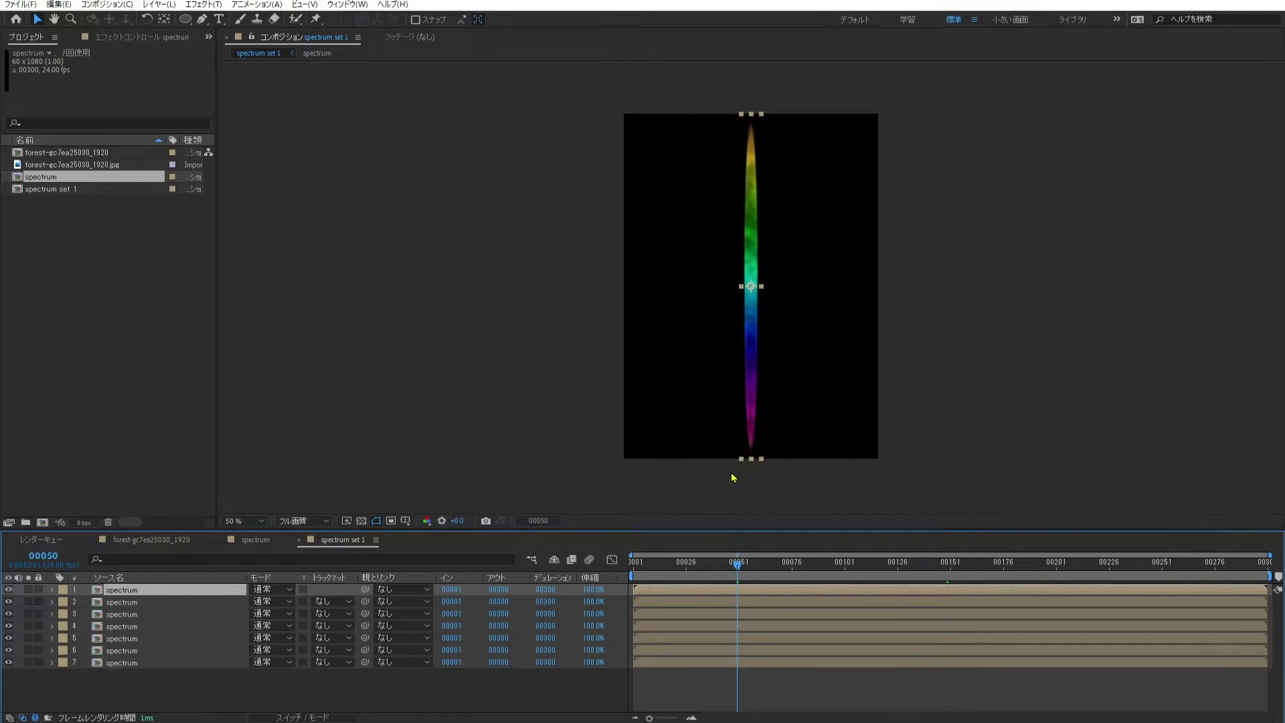
Step: Move and resize the first four spectrum copies into varied positions and heights
drag(750, 335, 675, 327)
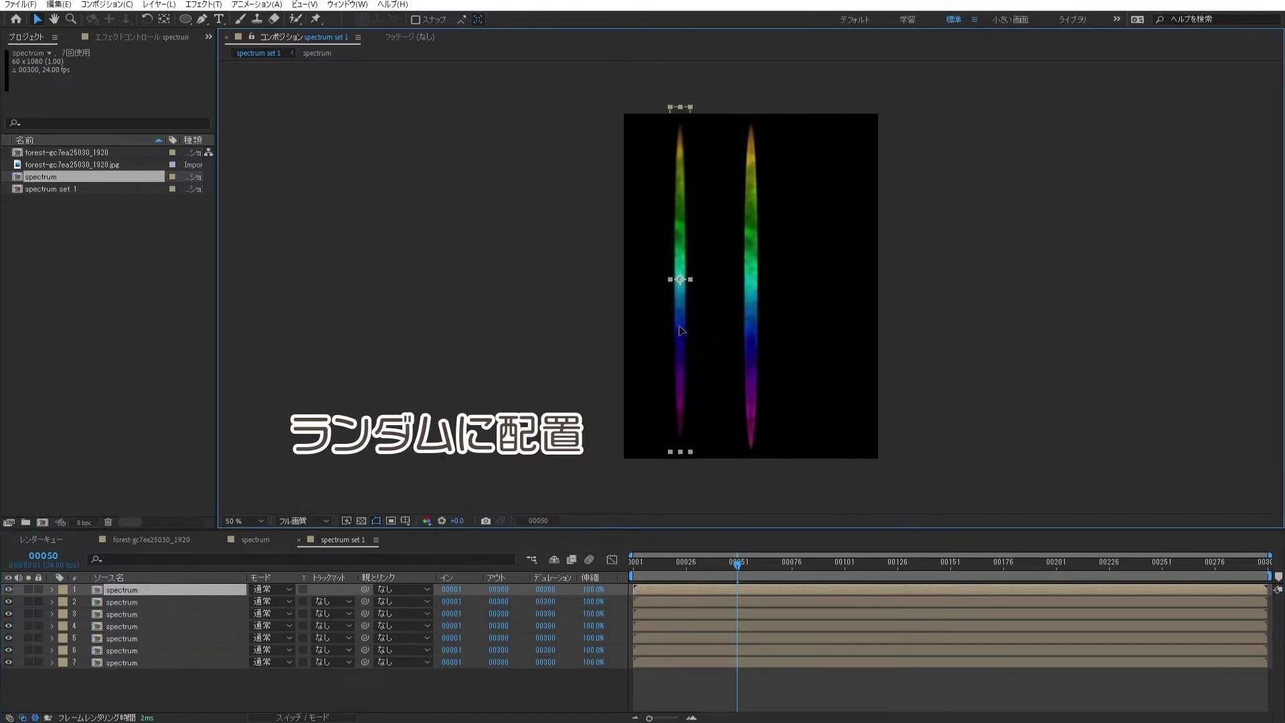
drag(686, 452, 688, 414)
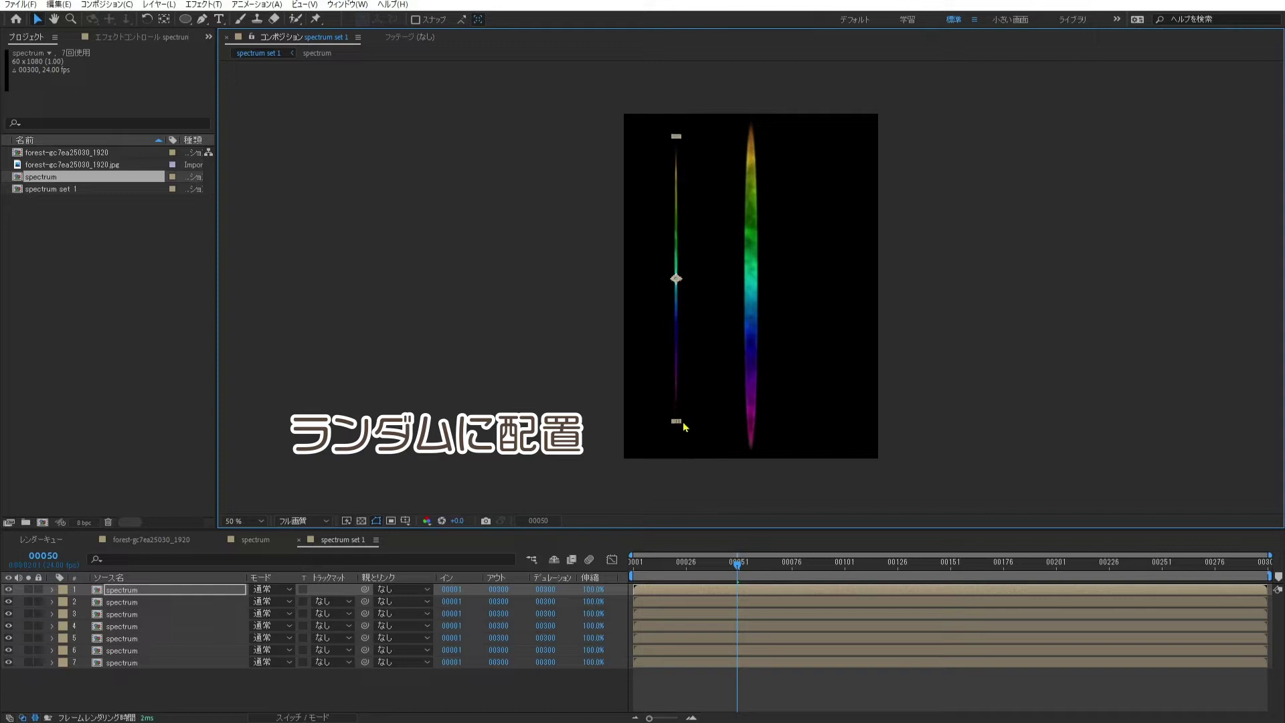
key(ctrl+Down)
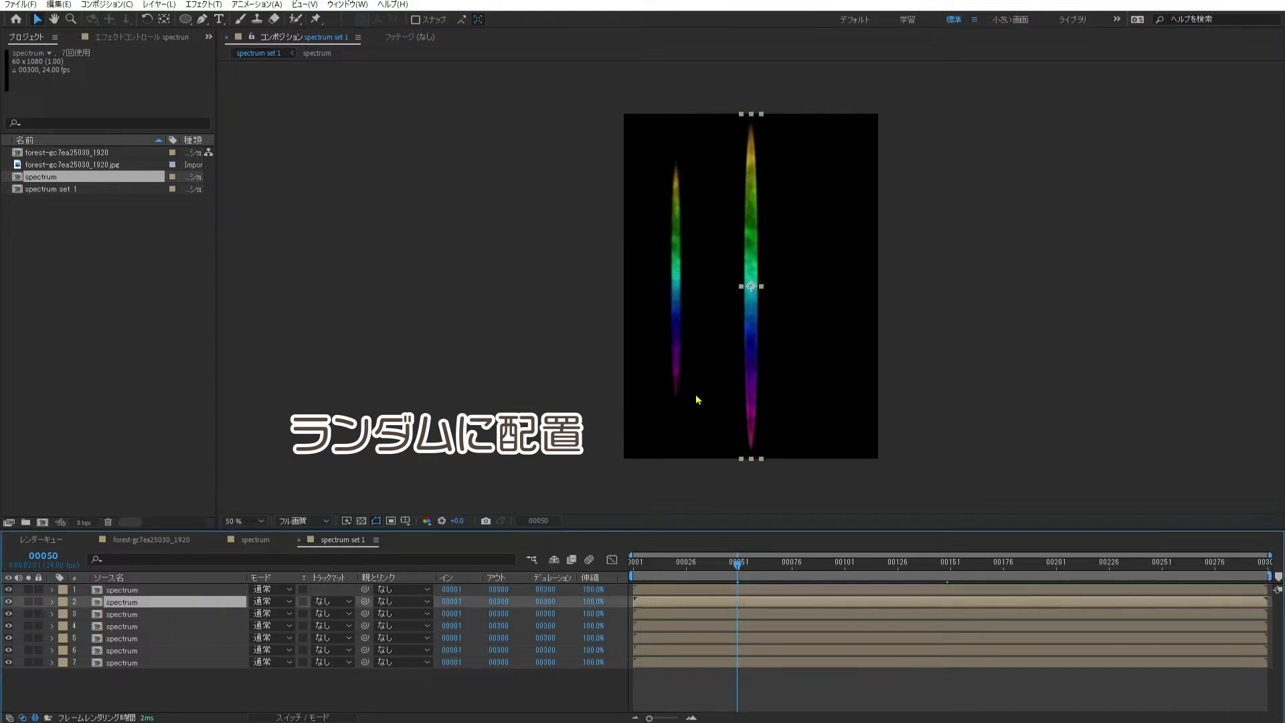
mouse_move(756, 449)
mouse_down()
mouse_move(836, 451)
mouse_move(833, 373)
mouse_up()
click(163, 614)
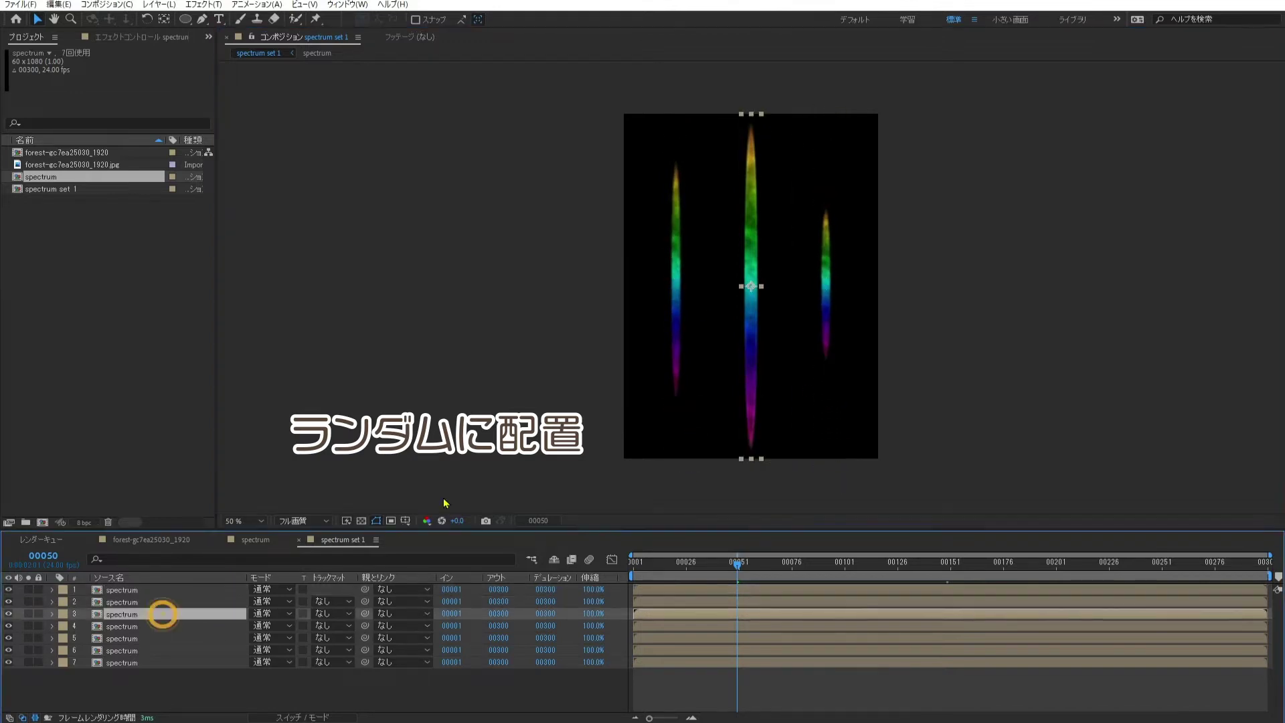
drag(753, 311, 784, 311)
drag(796, 456, 792, 410)
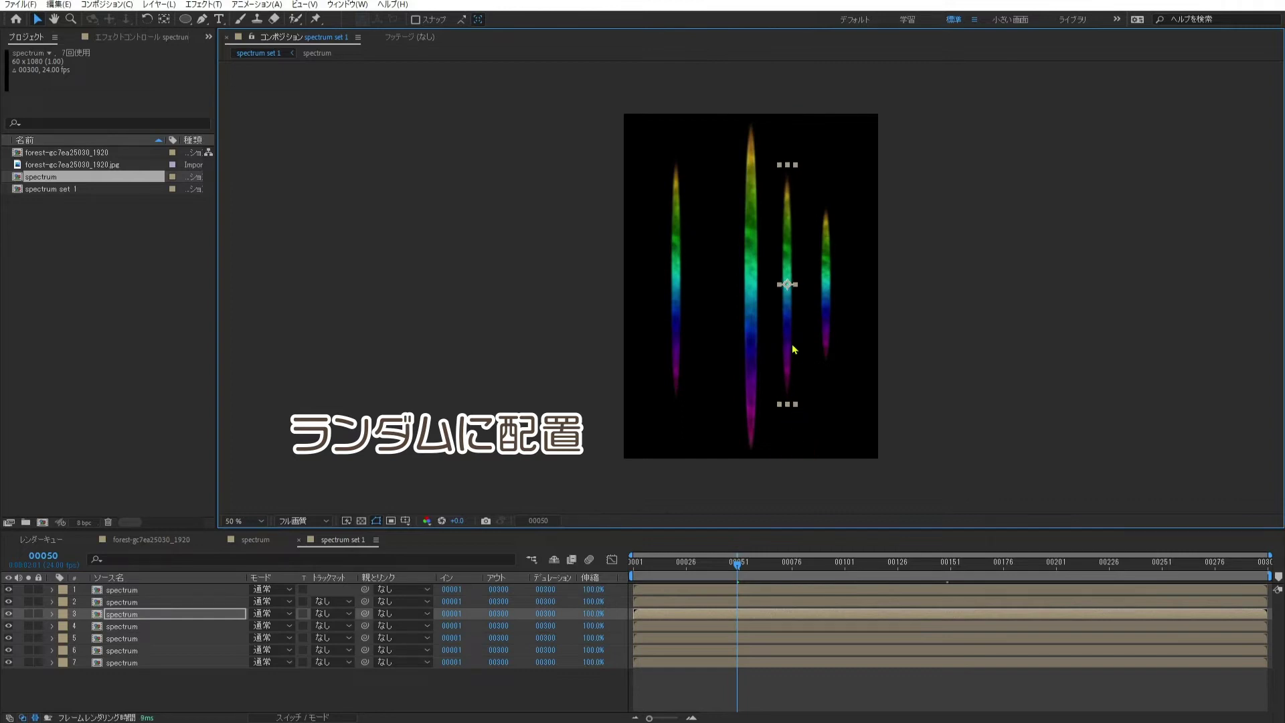
drag(744, 358, 640, 358)
drag(658, 454, 656, 355)
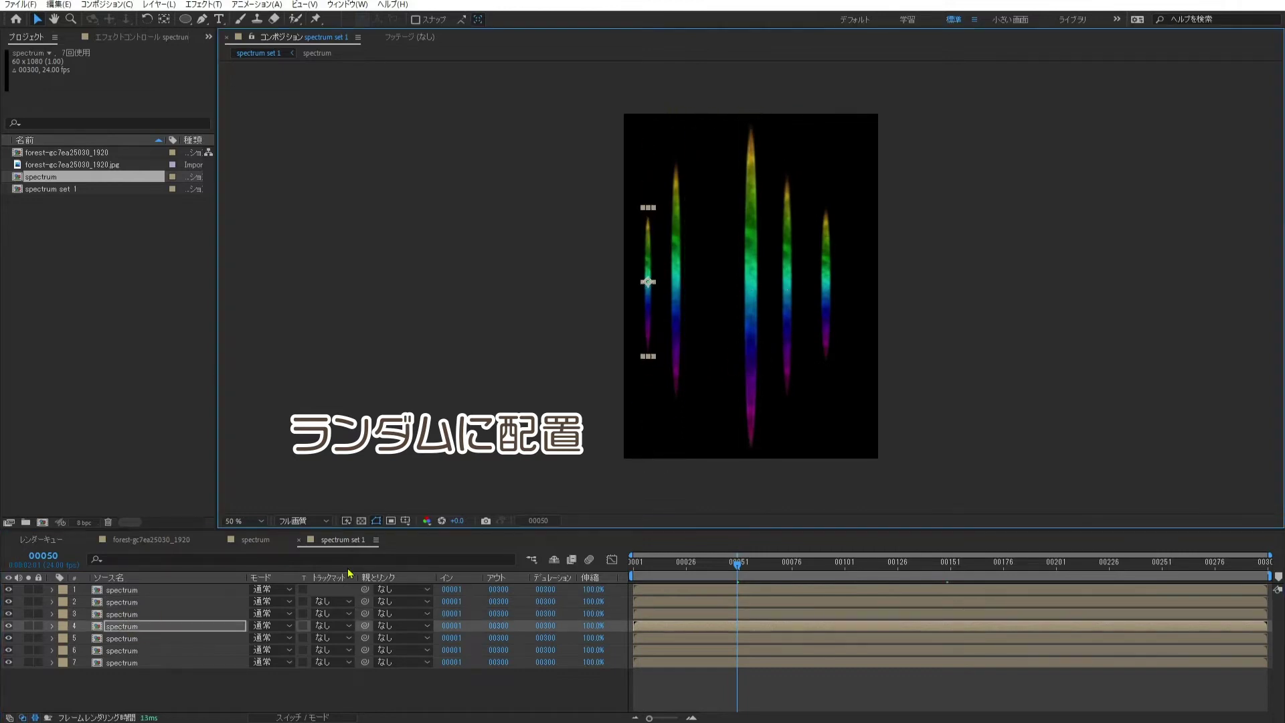
Step: Shift layer 5 left, move and shorten layer 6, and rearrange the remaining bars
key(ctrl+Down)
mouse_move(762, 455)
mouse_down()
mouse_move(711, 457)
mouse_move(711, 378)
mouse_up()
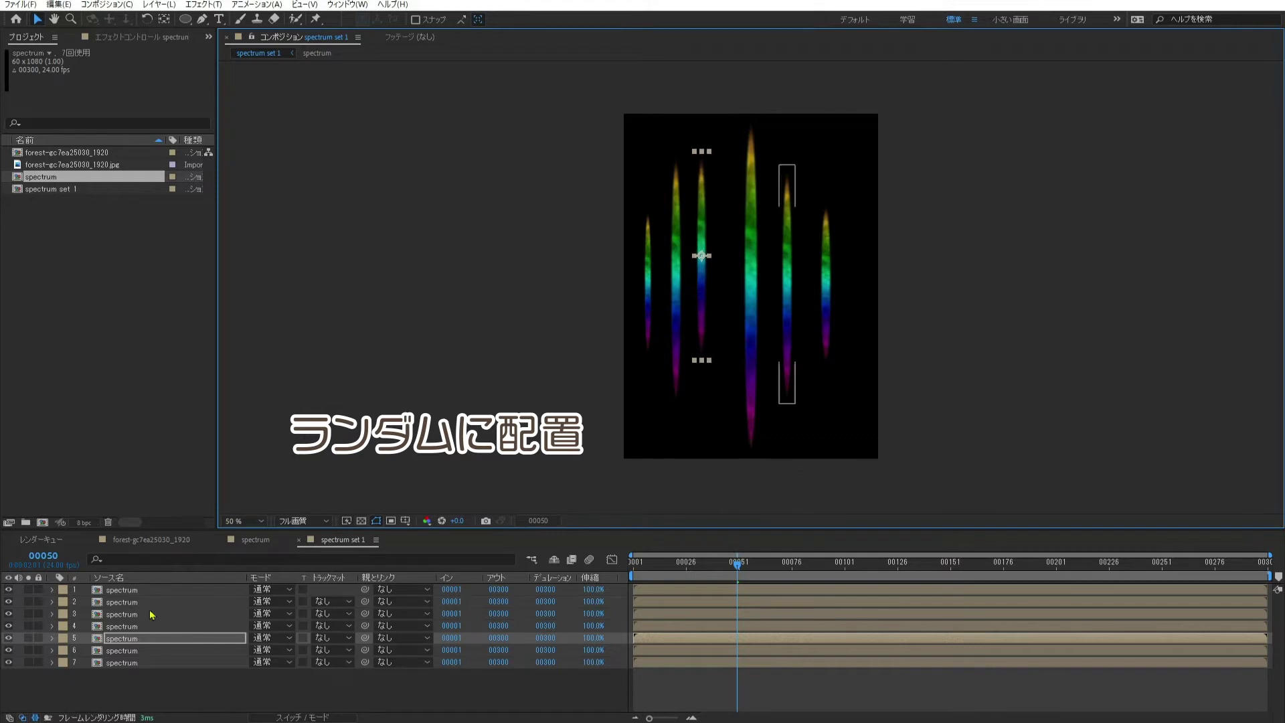
drag(788, 402, 858, 401)
drag(862, 454, 865, 424)
drag(825, 281, 822, 234)
drag(787, 294, 785, 321)
mouse_move(751, 288)
mouse_down()
mouse_move(741, 278)
mouse_move(676, 322)
mouse_up()
Step: Make layer 1's spectrum bar start later, at frame 00028
click(644, 277)
click(182, 616)
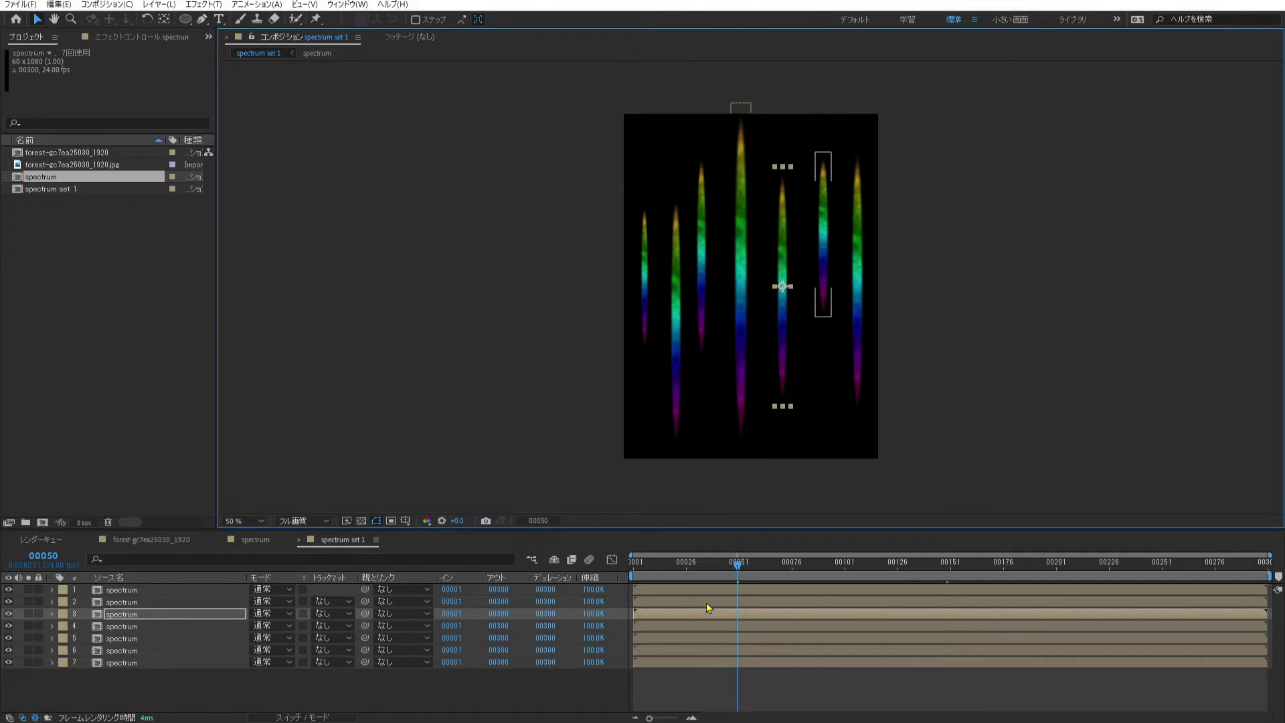
mouse_move(636, 590)
mouse_down()
mouse_move(693, 590)
mouse_move(722, 614)
mouse_move(829, 627)
mouse_up()
Step: Offset layers 5, 6 and 7 to start at frames 00042, 00082 and 00025
click(691, 631)
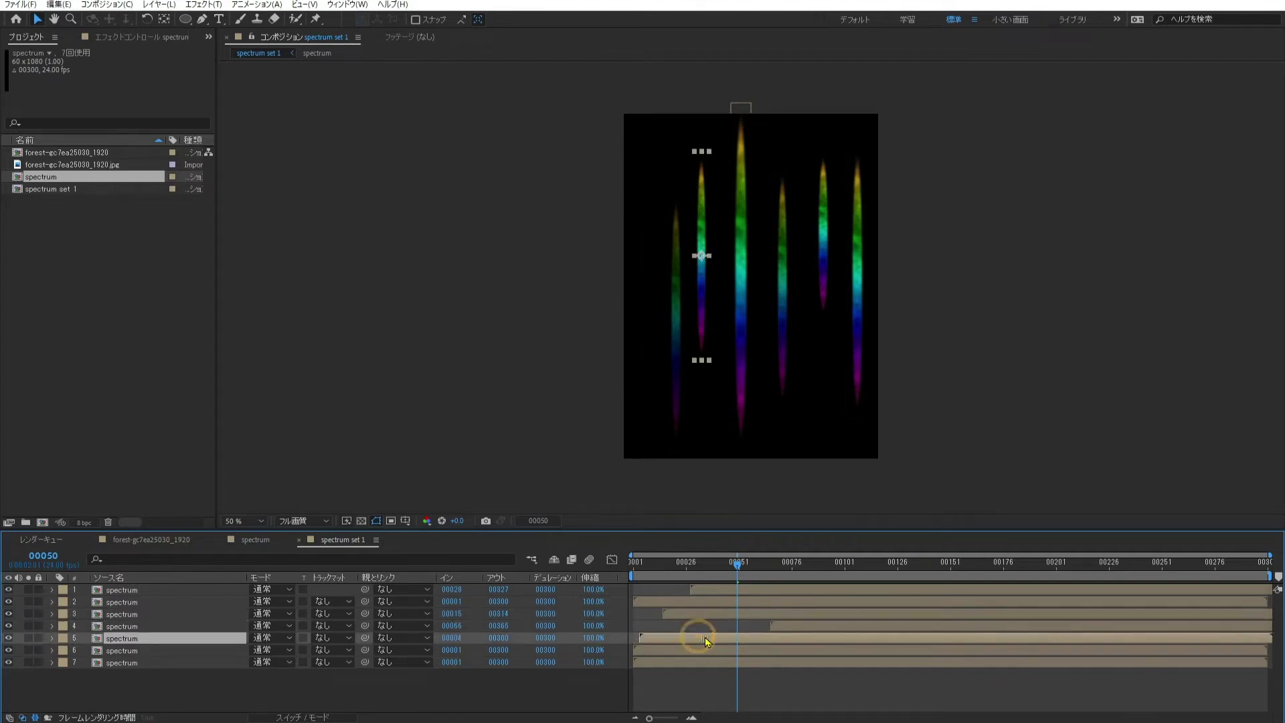
drag(698, 638, 889, 650)
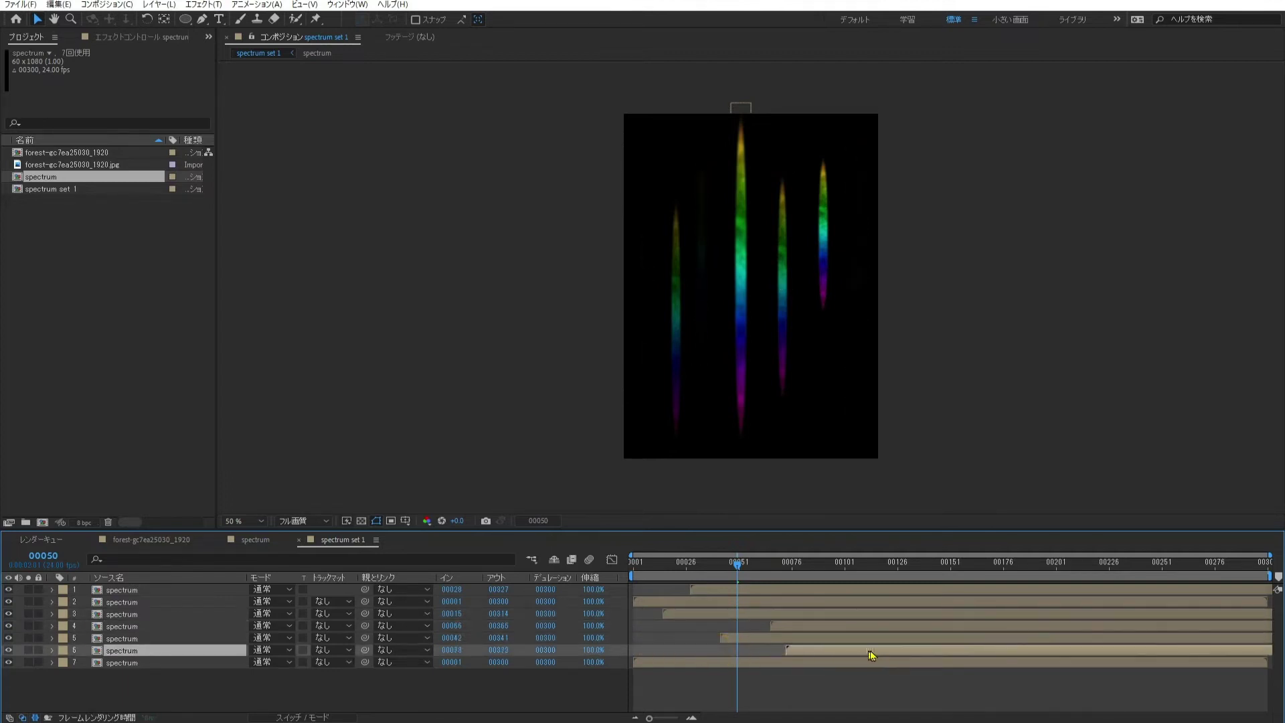
drag(733, 662, 784, 657)
drag(715, 567, 598, 574)
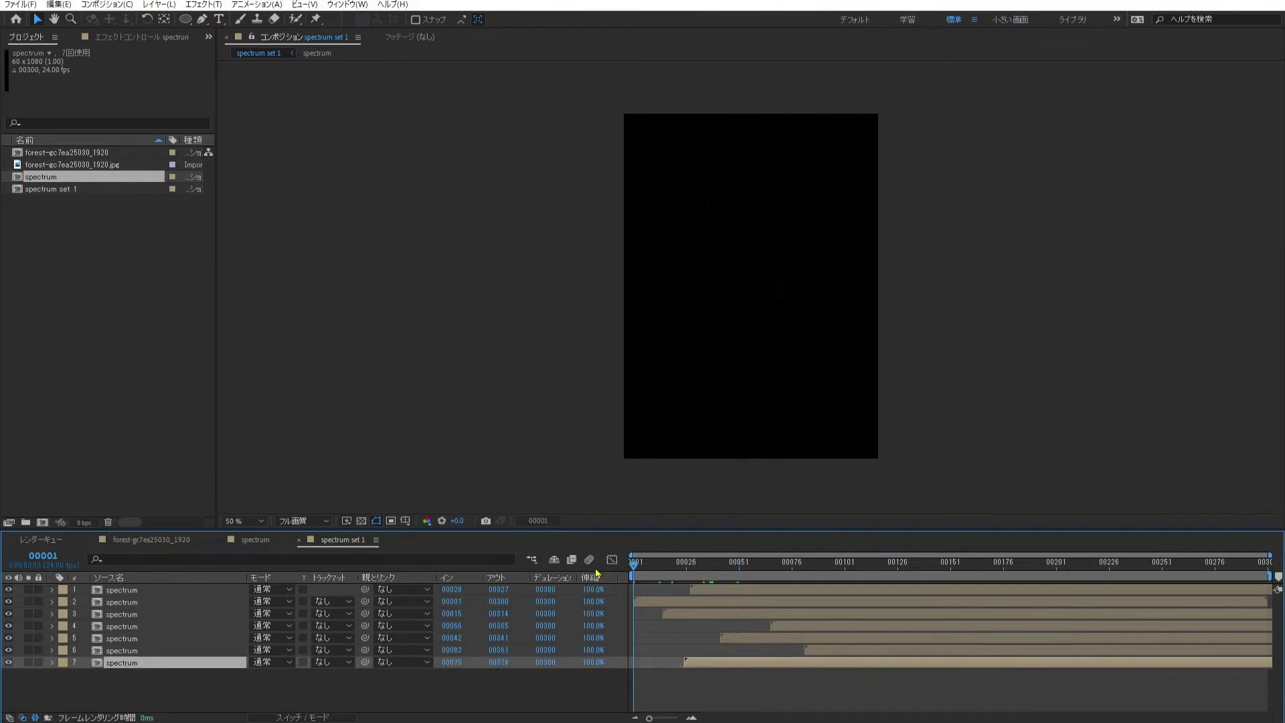
Step: Deselect all layers, preview the staggered bars, and return to the first frame
click(658, 674)
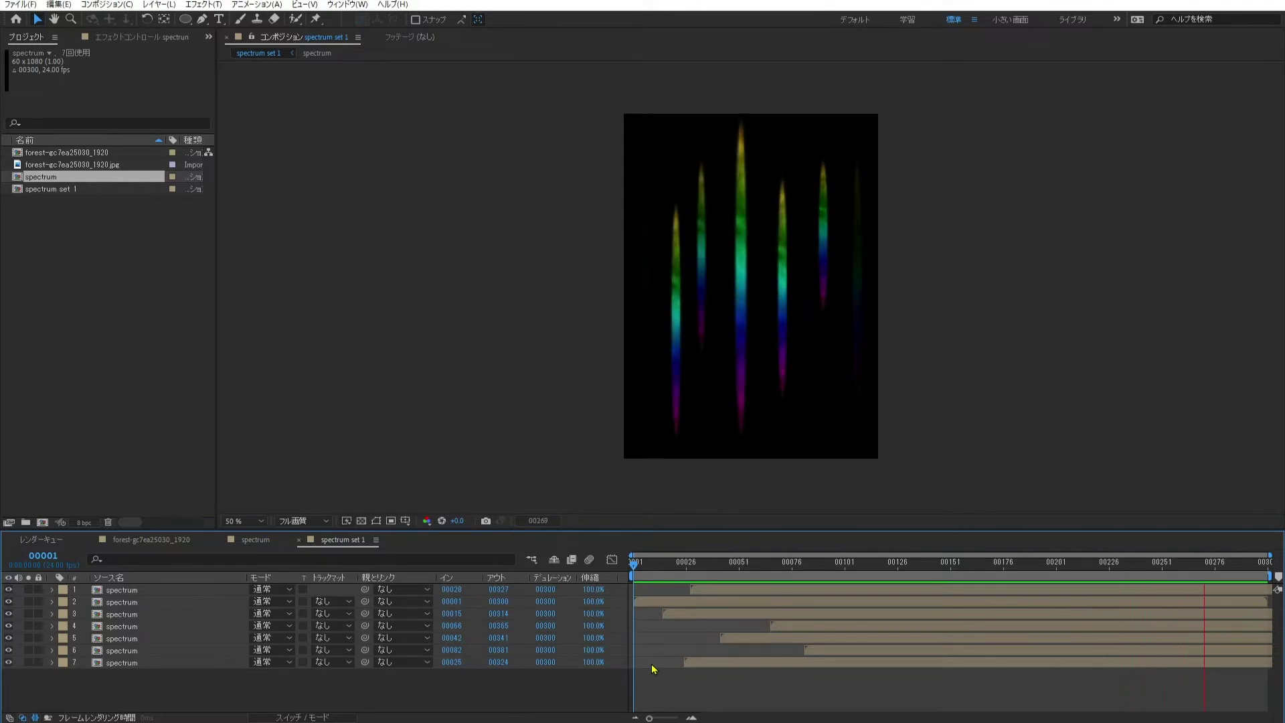
click(751, 569)
key(space)
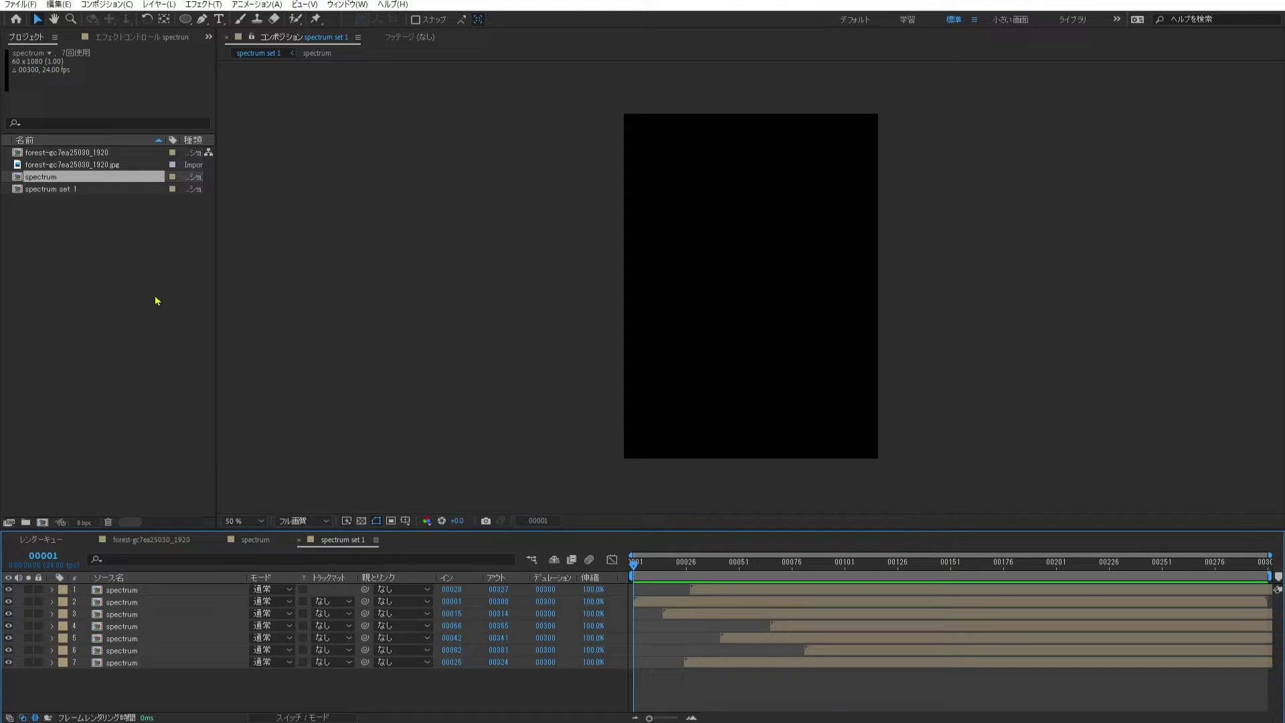
Step: Create a composition named 'nyusyako' with width 1920 at 1920×1080, 24 fps
click(101, 307)
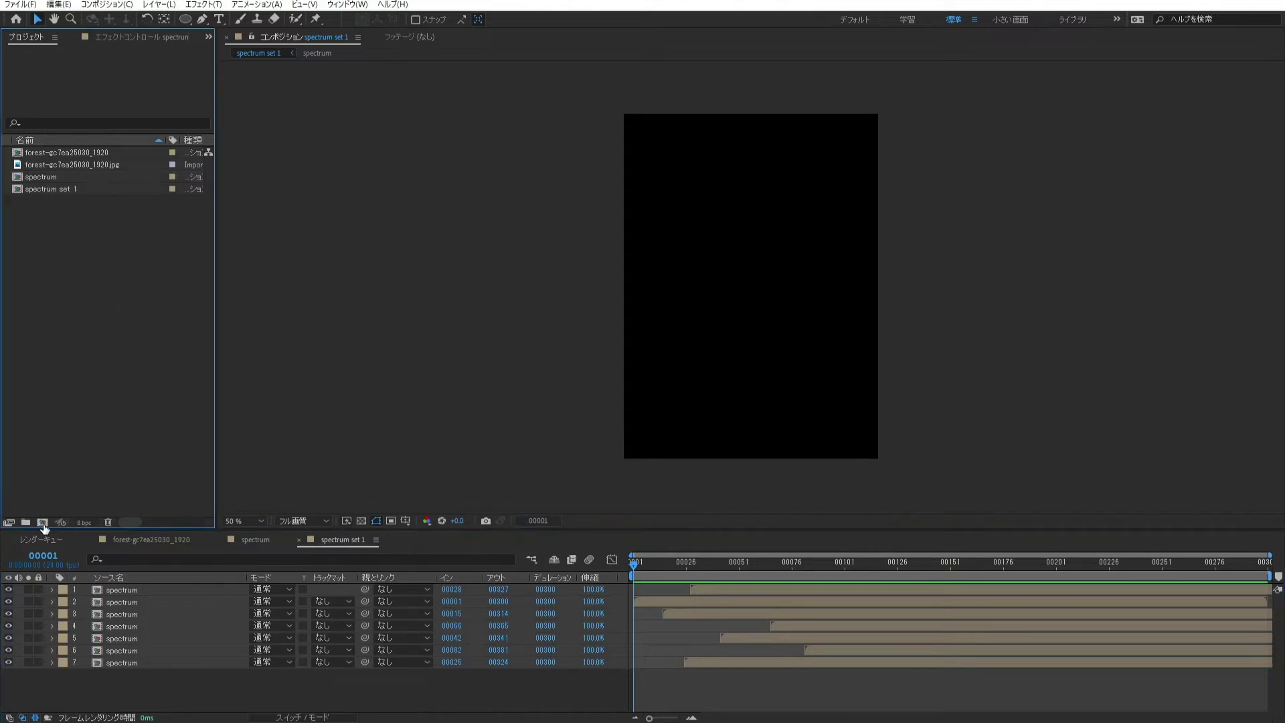
click(43, 522)
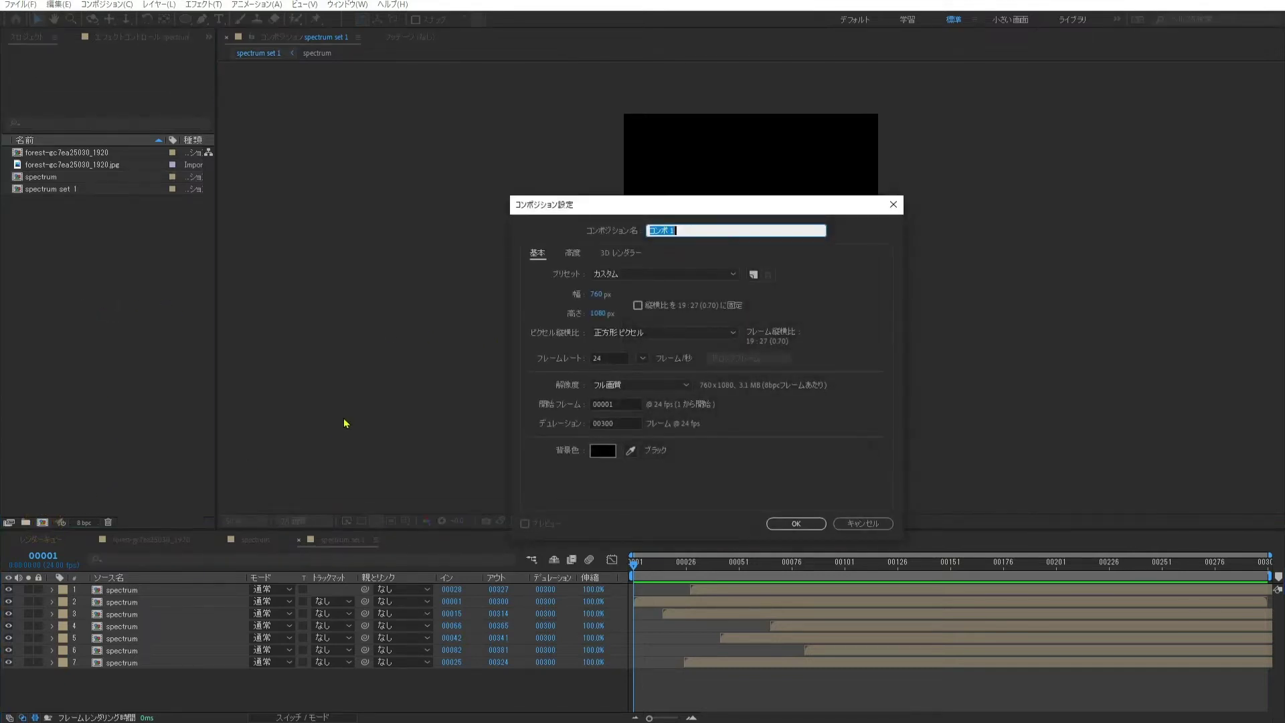
text(nyusyako)
click(593, 294)
text(1)
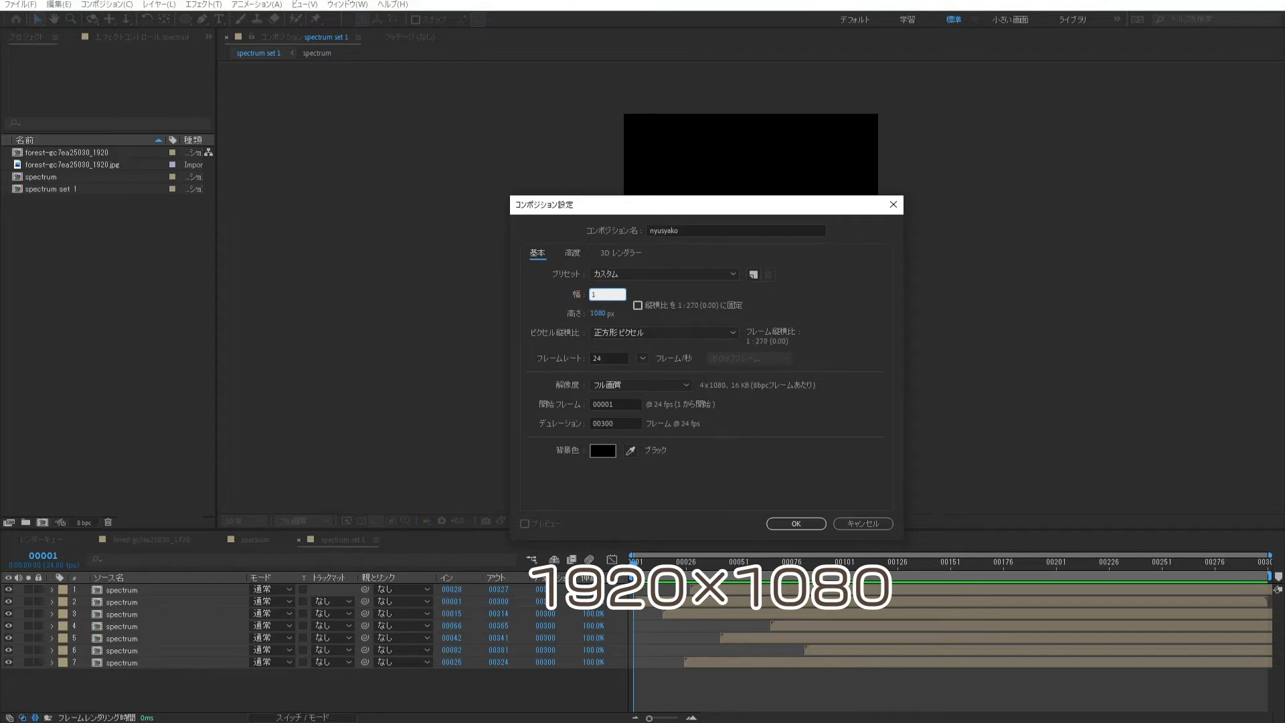
text(920)
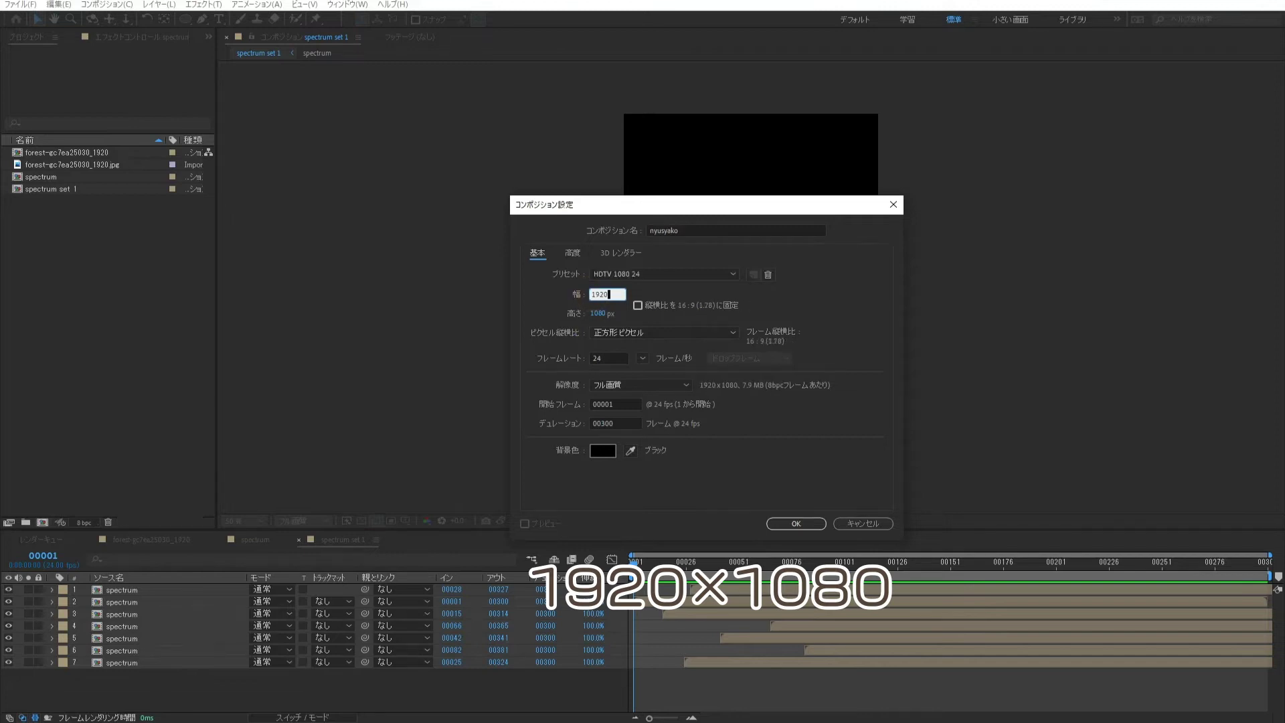
key(Return)
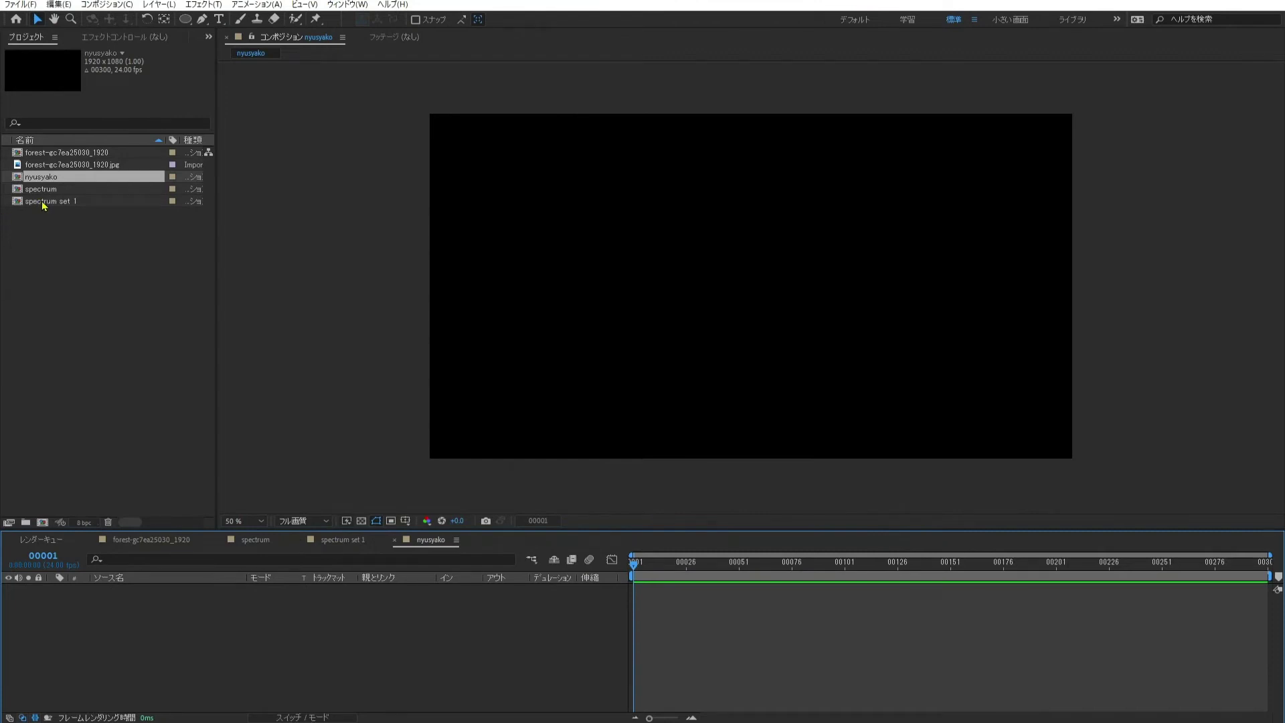
Step: Add spectrum set 1 as a layer in nyusyako and view frame 00047
click(42, 202)
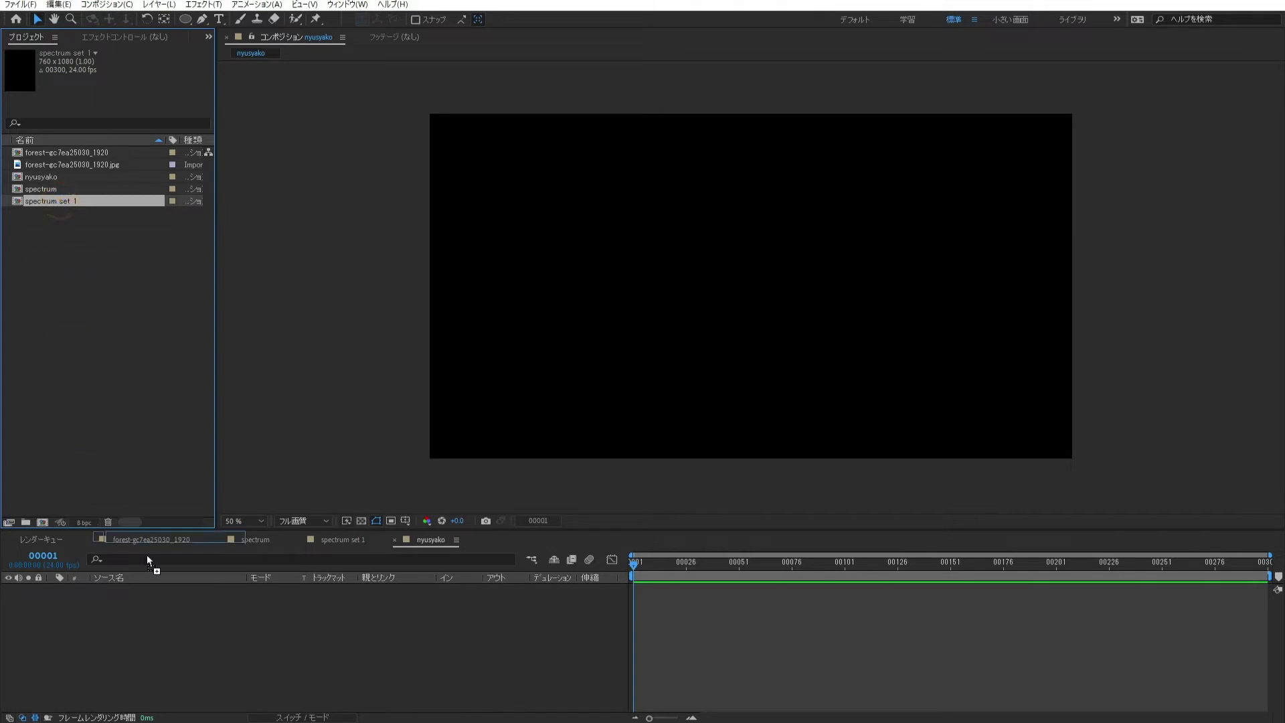
drag(61, 205, 155, 602)
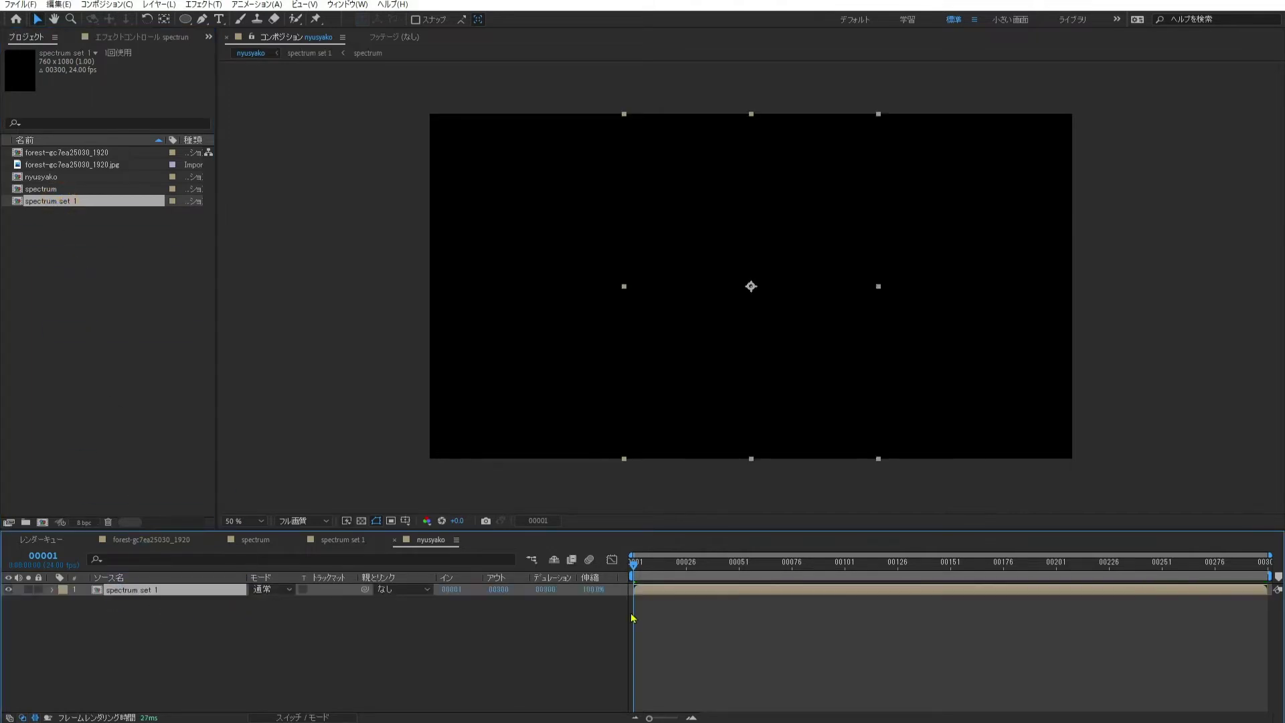
click(731, 573)
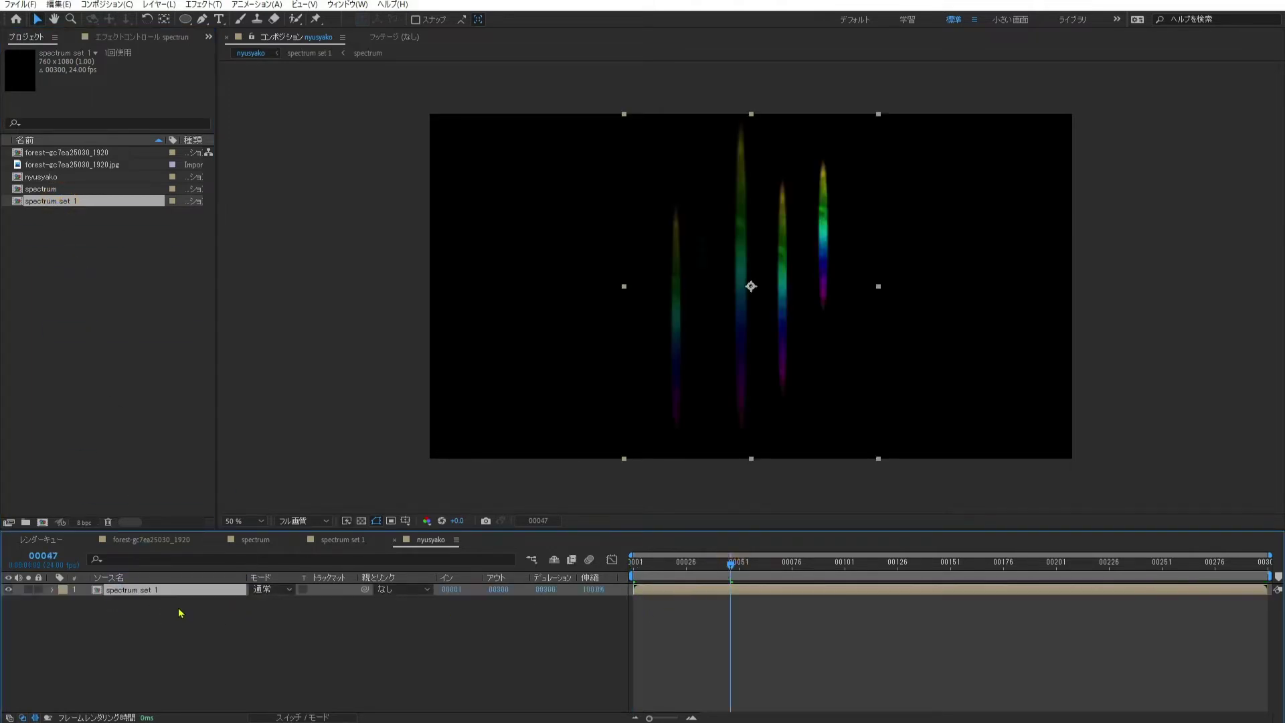
Step: Add a new adjustment layer to nyusyako
click(160, 4)
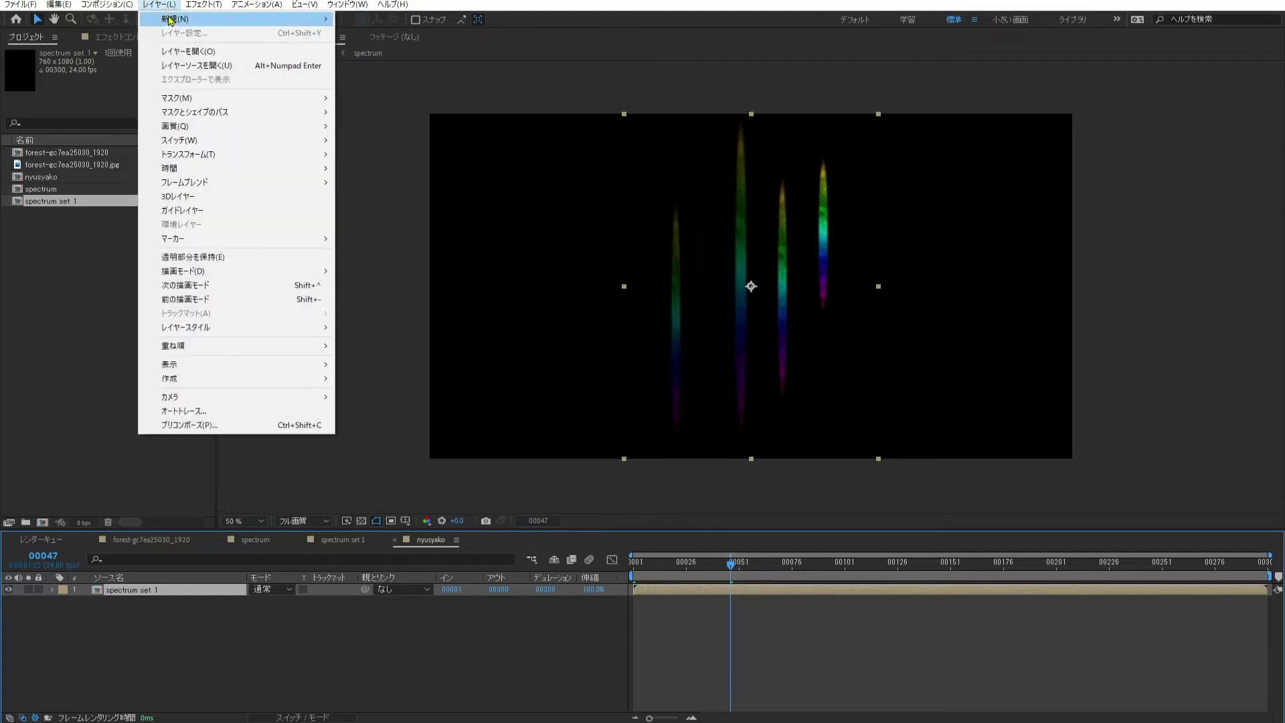
mouse_move(299, 25)
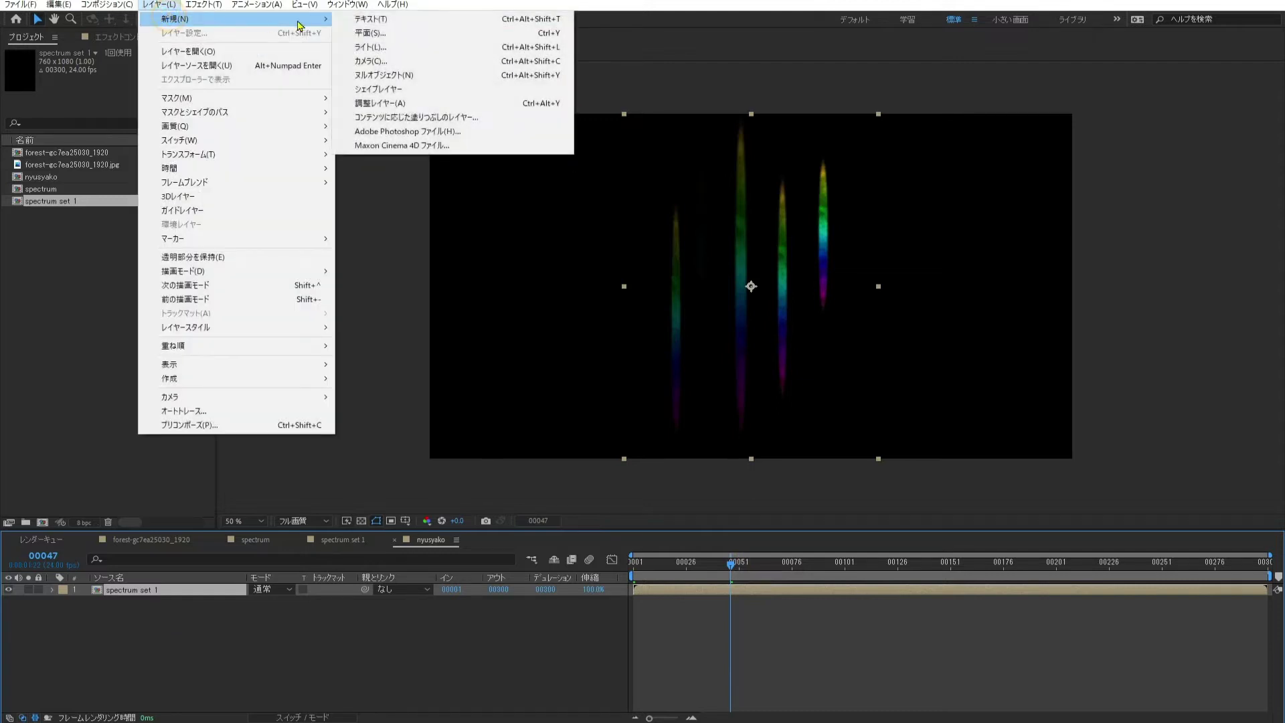
click(469, 104)
Step: Apply CC RepeTile to the adjustment layer, expanding right and left to tile the bars
click(110, 38)
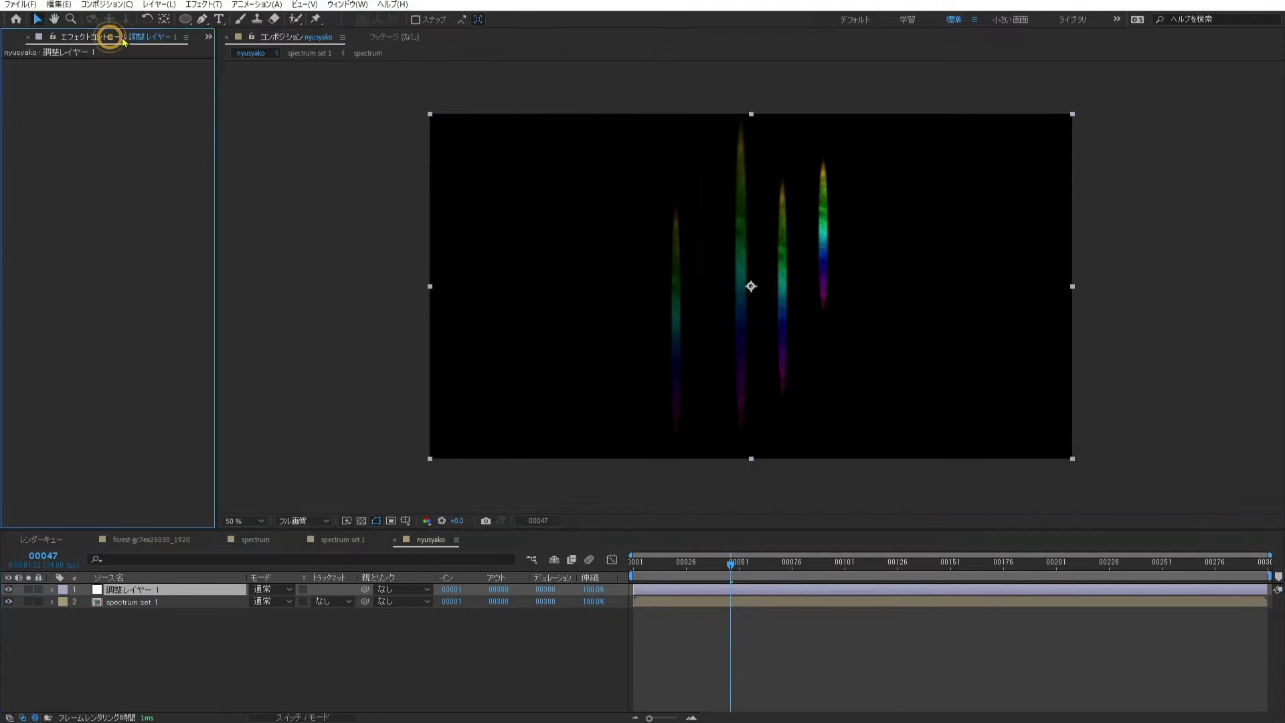
click(204, 10)
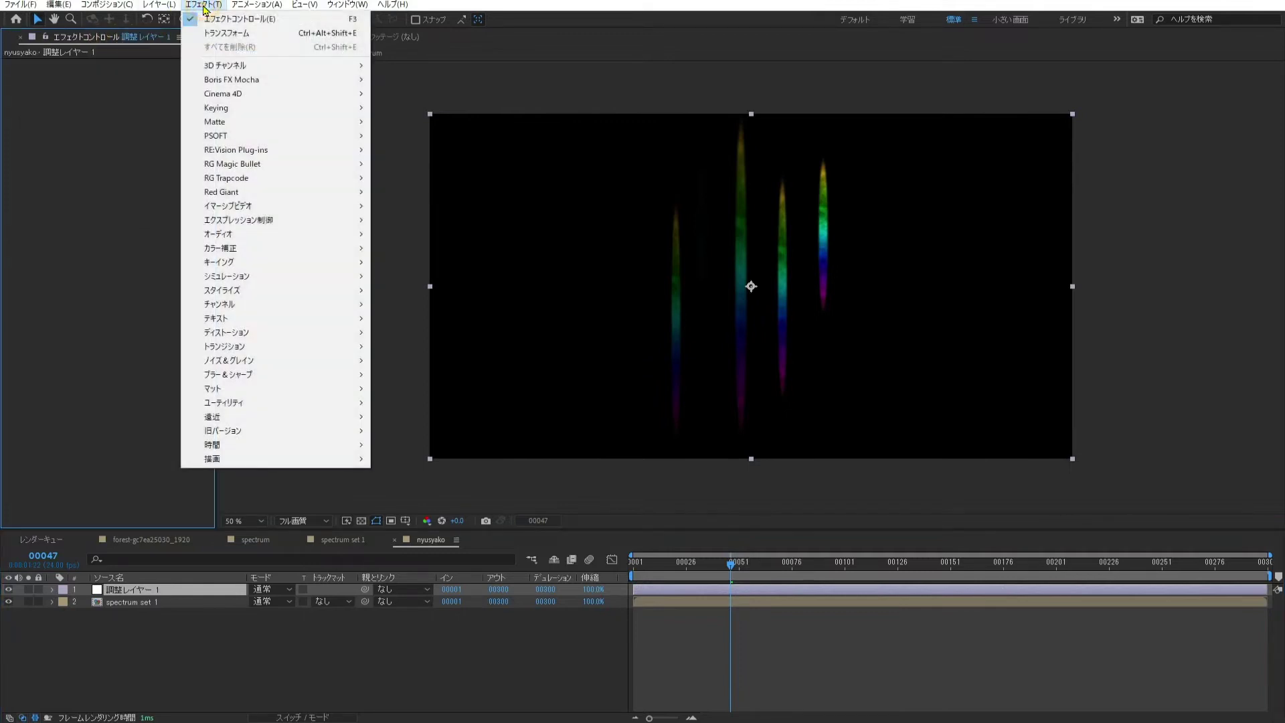
mouse_move(323, 295)
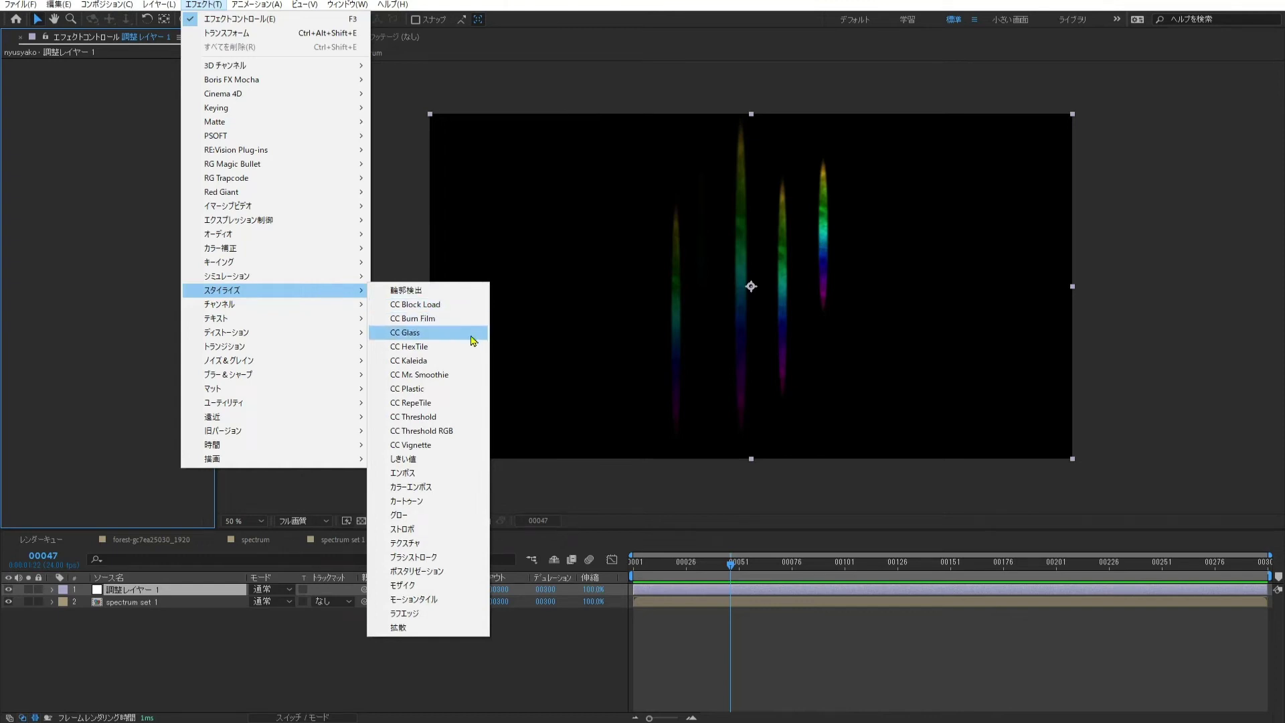
click(469, 406)
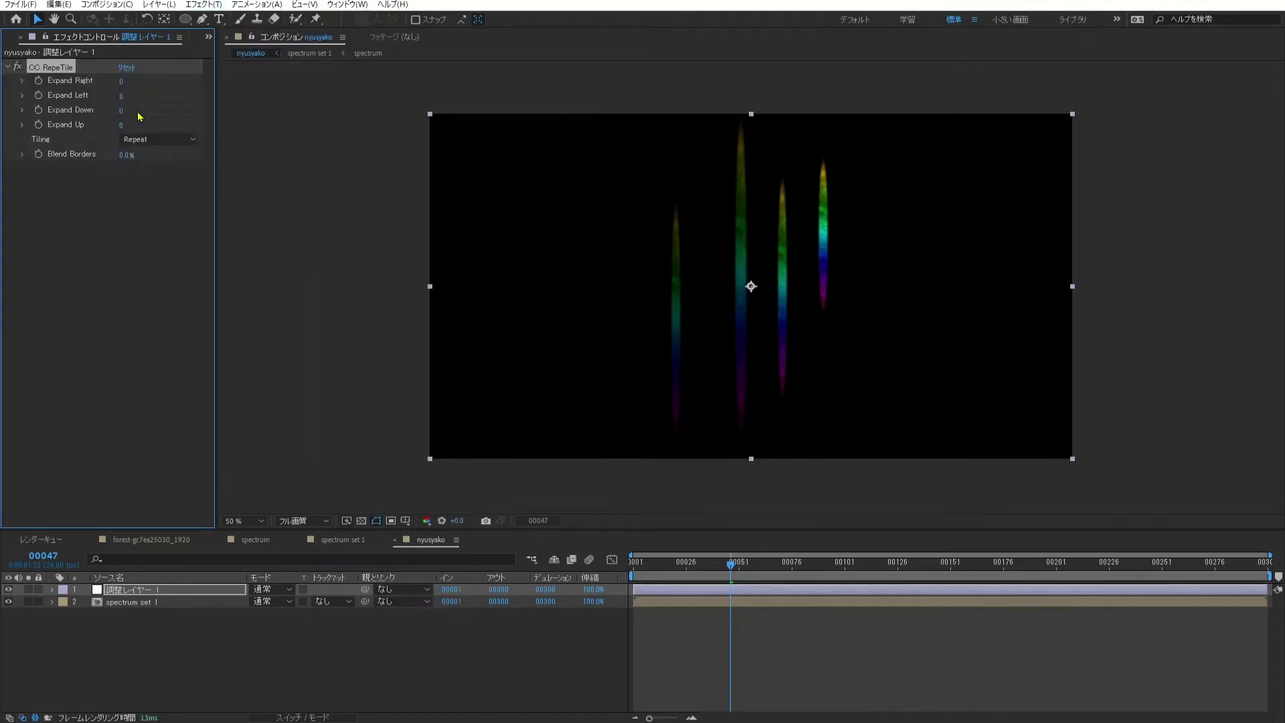
drag(121, 81, 579, 118)
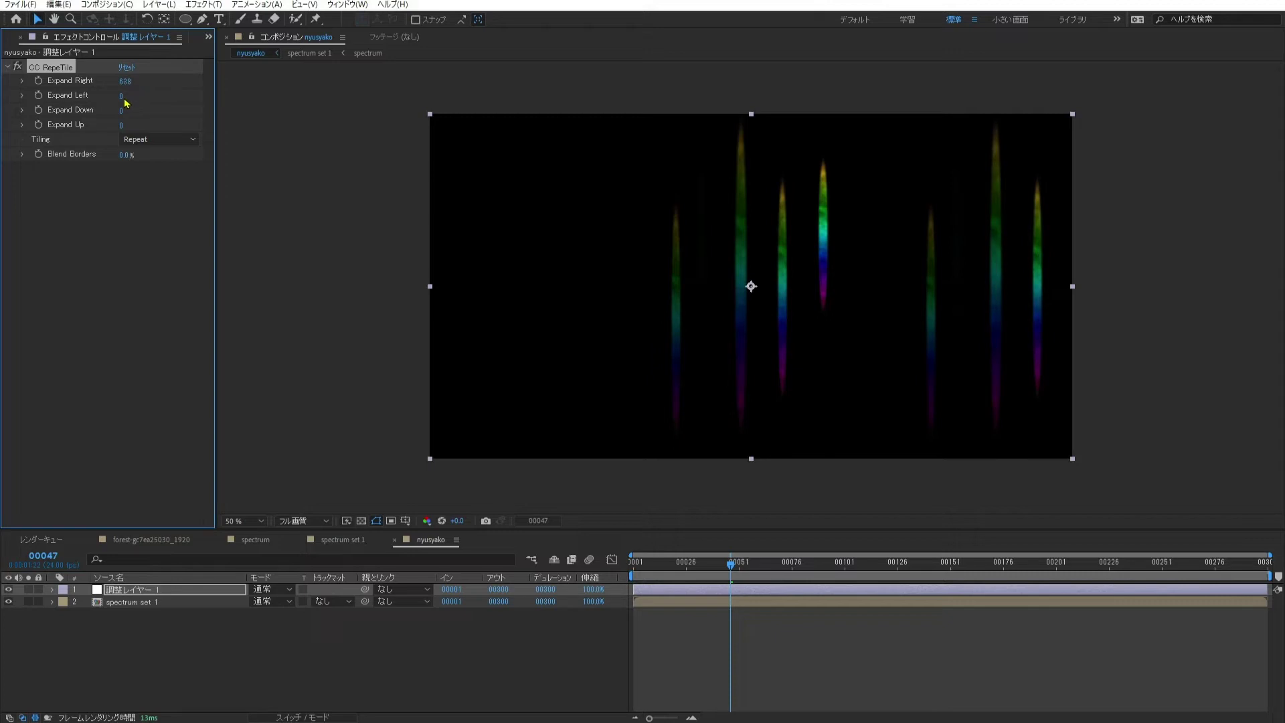
drag(121, 96, 466, 87)
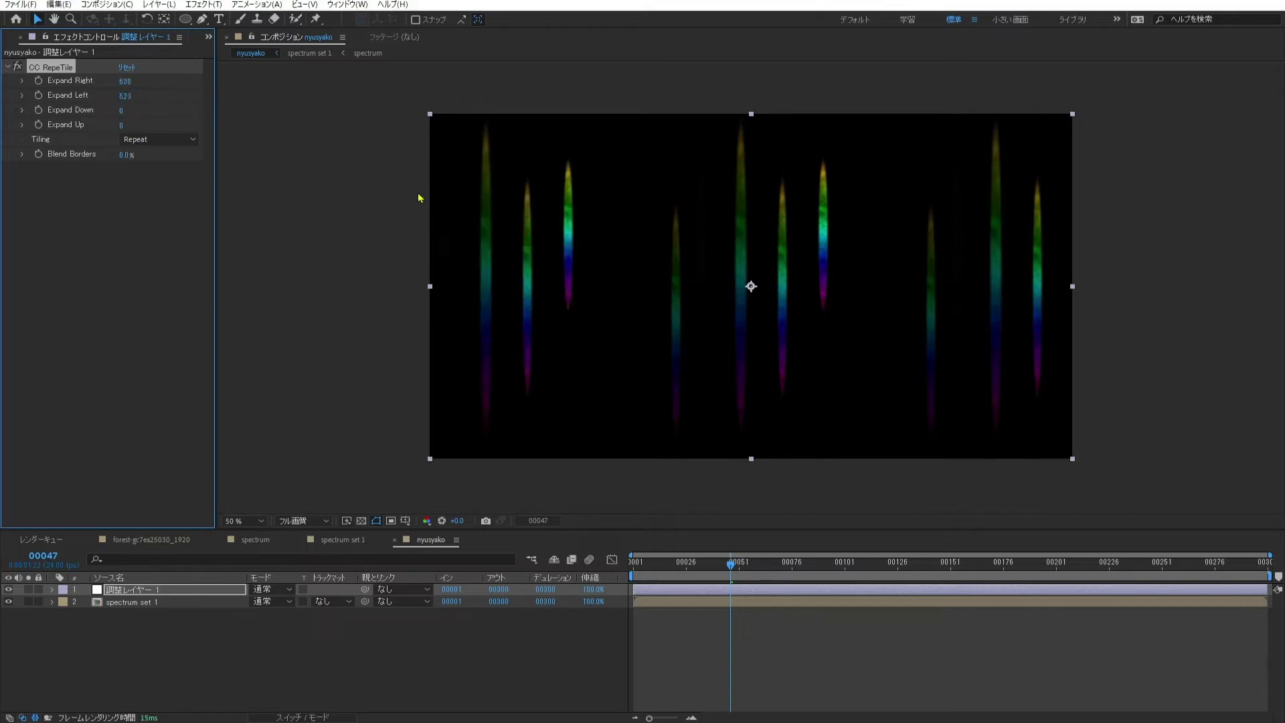
click(134, 602)
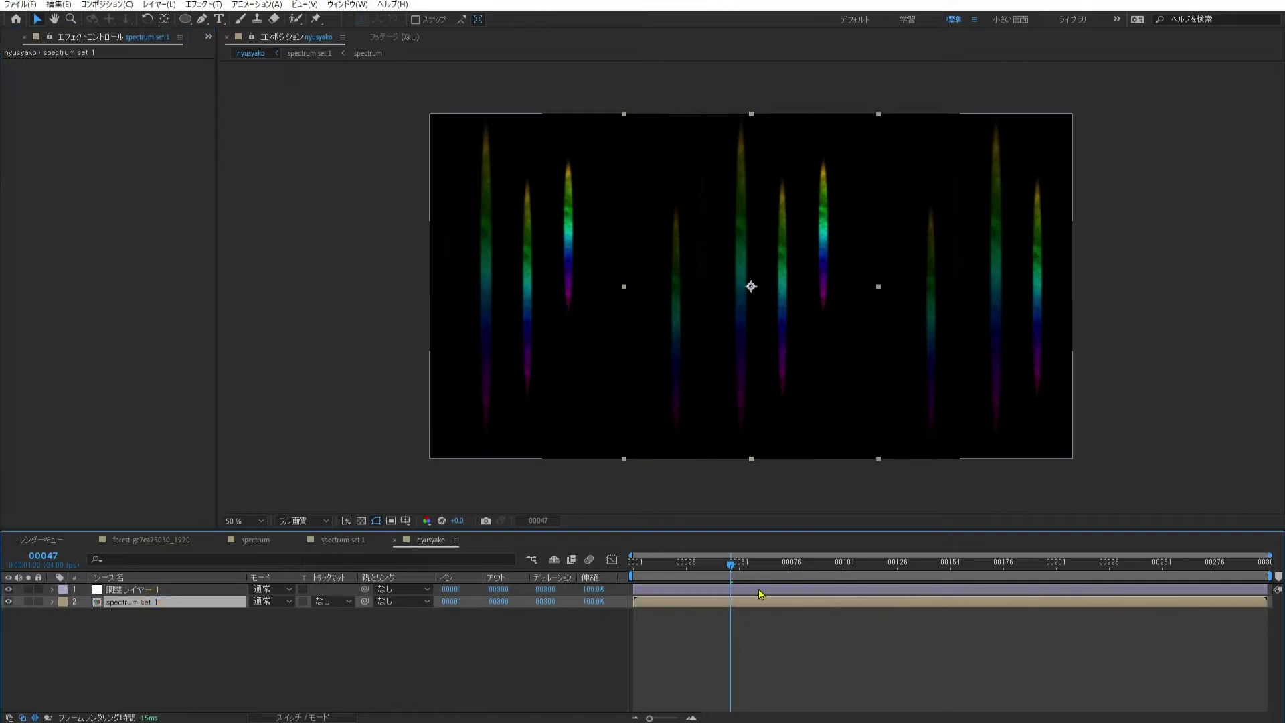
Step: Preview the tiled rays animation from the start, then inspect frame 00084
key(Home)
key(space)
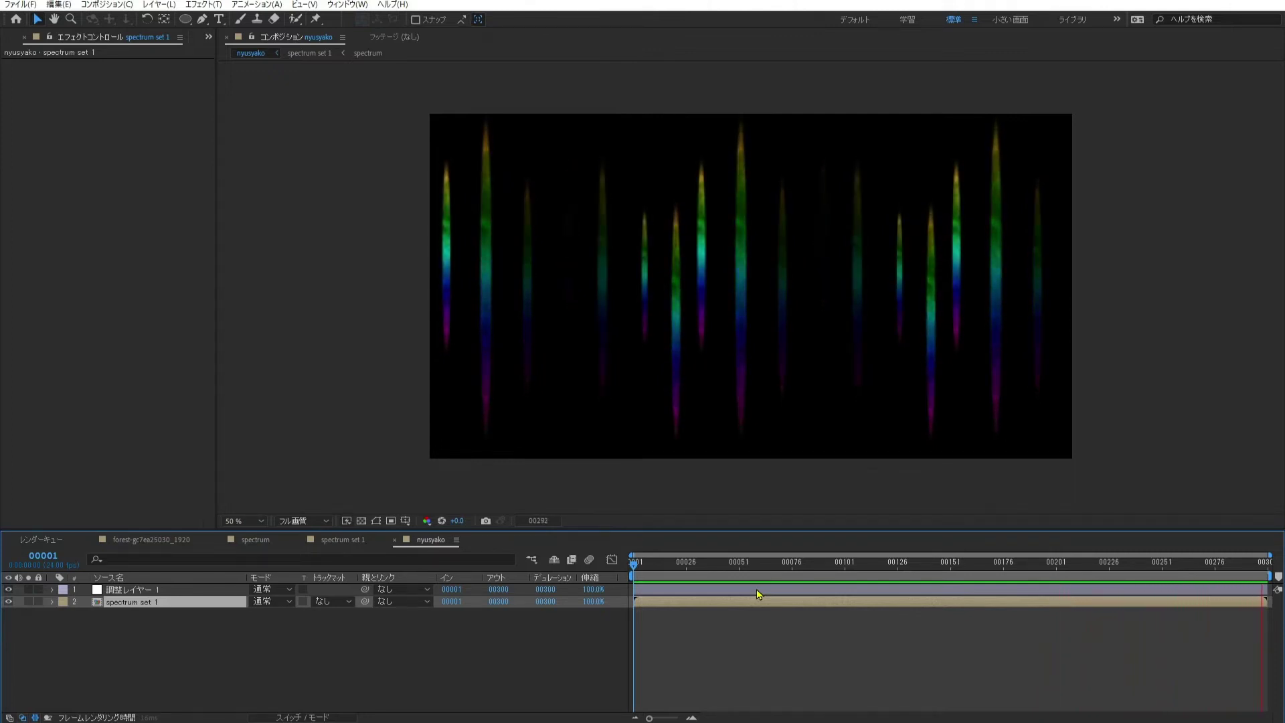
key(space)
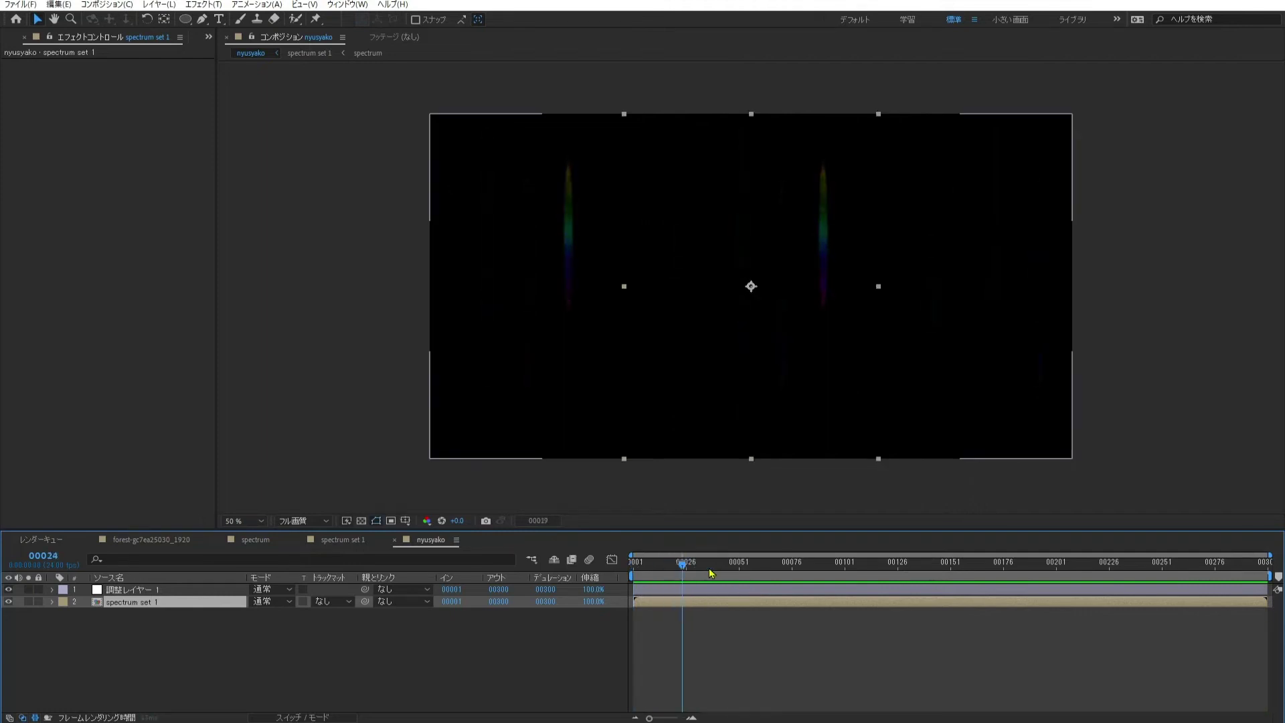
drag(711, 573, 808, 569)
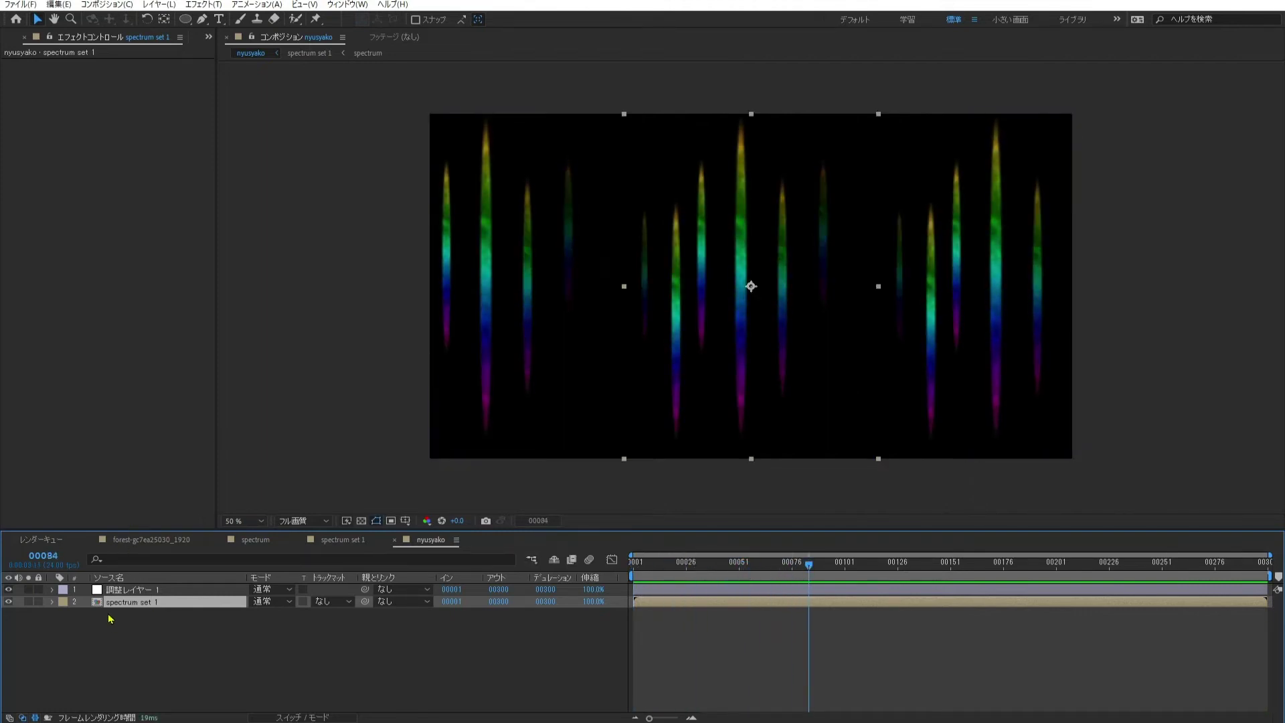
Step: Duplicate spectrum set 1 and give the copy a yellow Fill (FFD200)
key(ctrl+d)
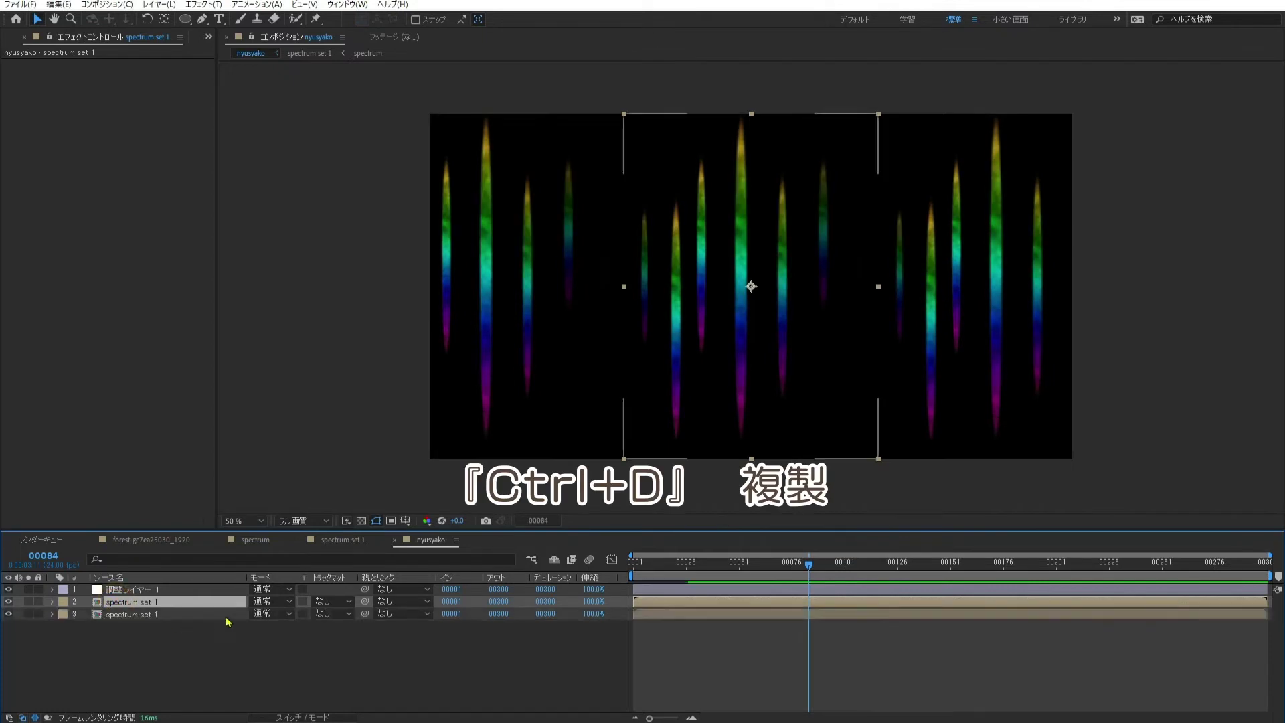
click(204, 4)
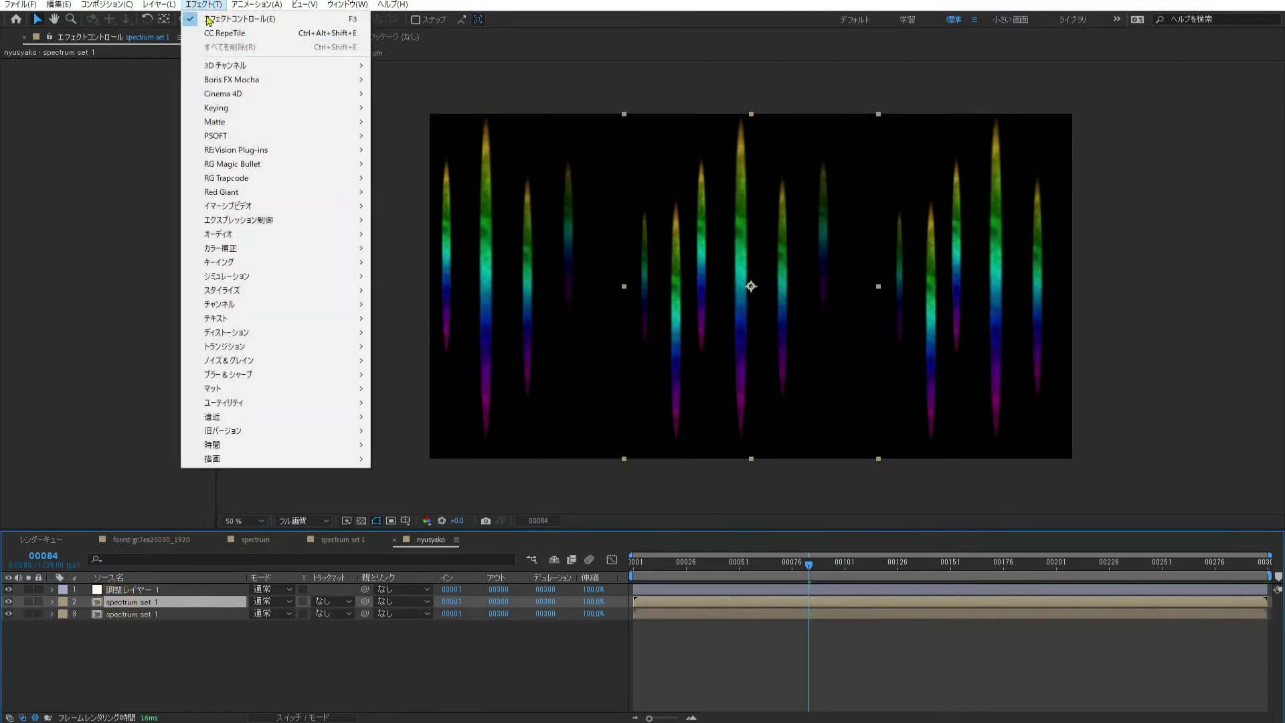
mouse_move(301, 459)
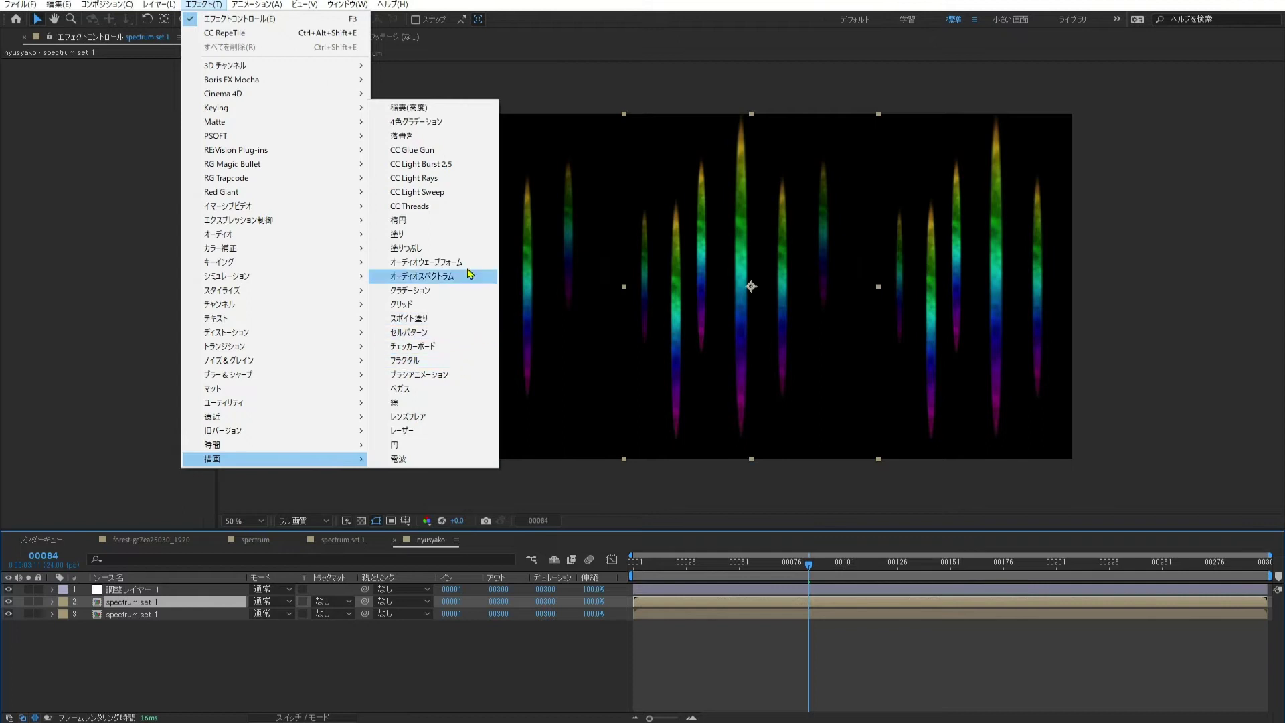
click(477, 240)
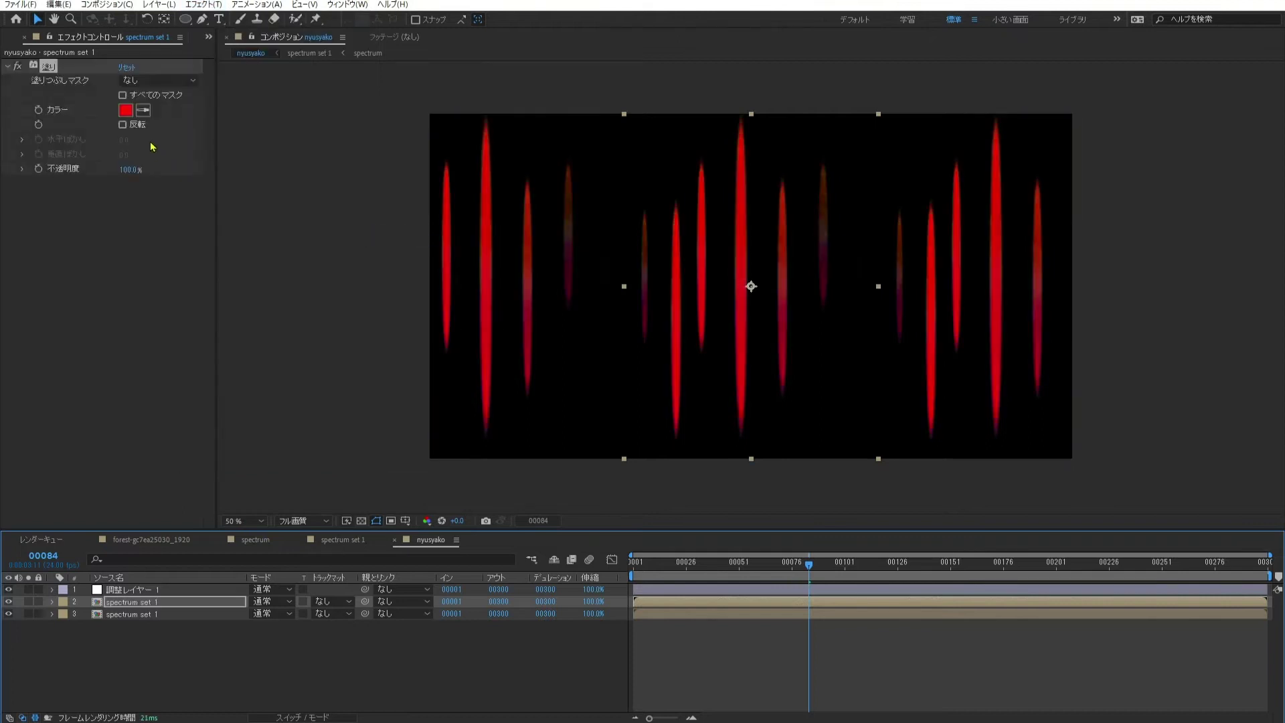
click(126, 111)
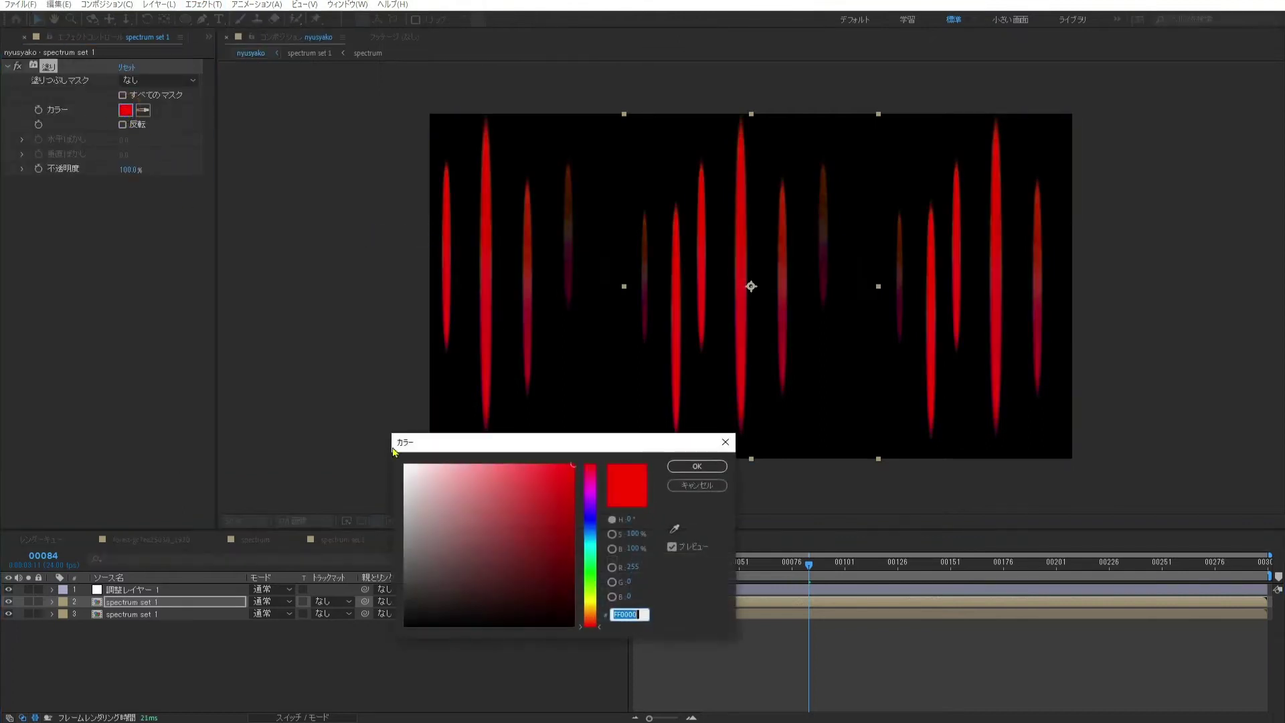
click(593, 605)
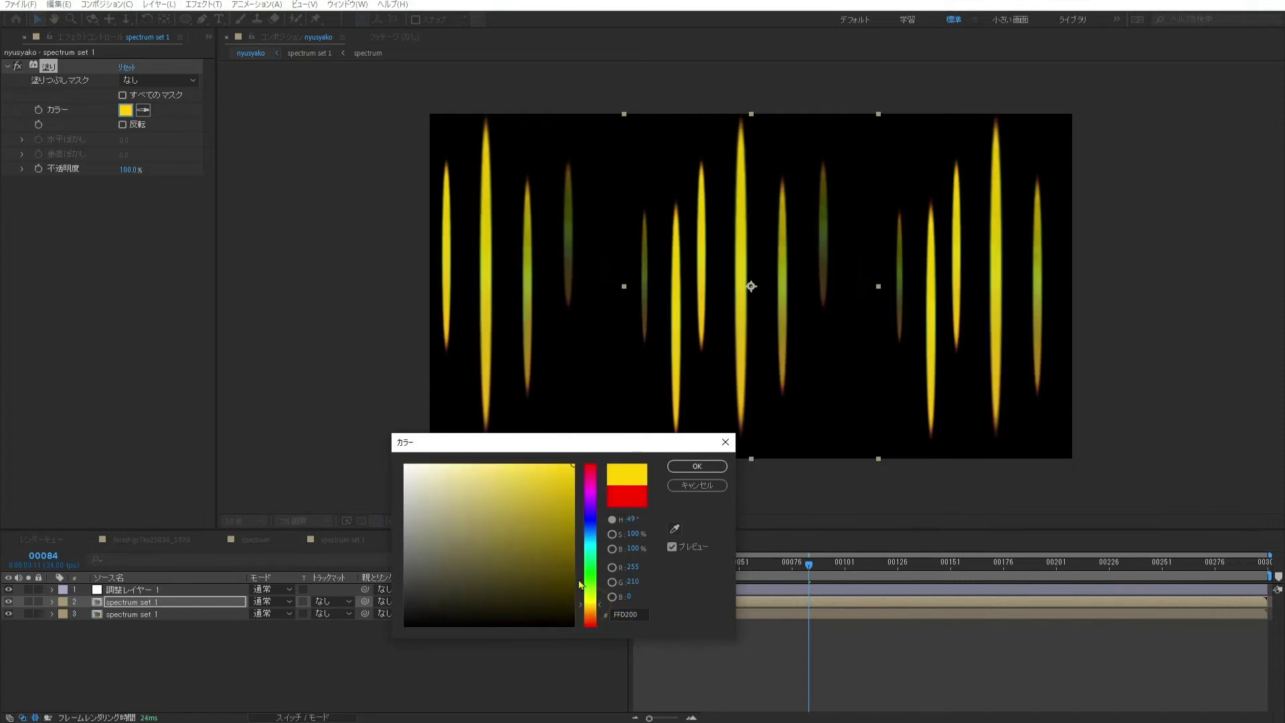
click(698, 467)
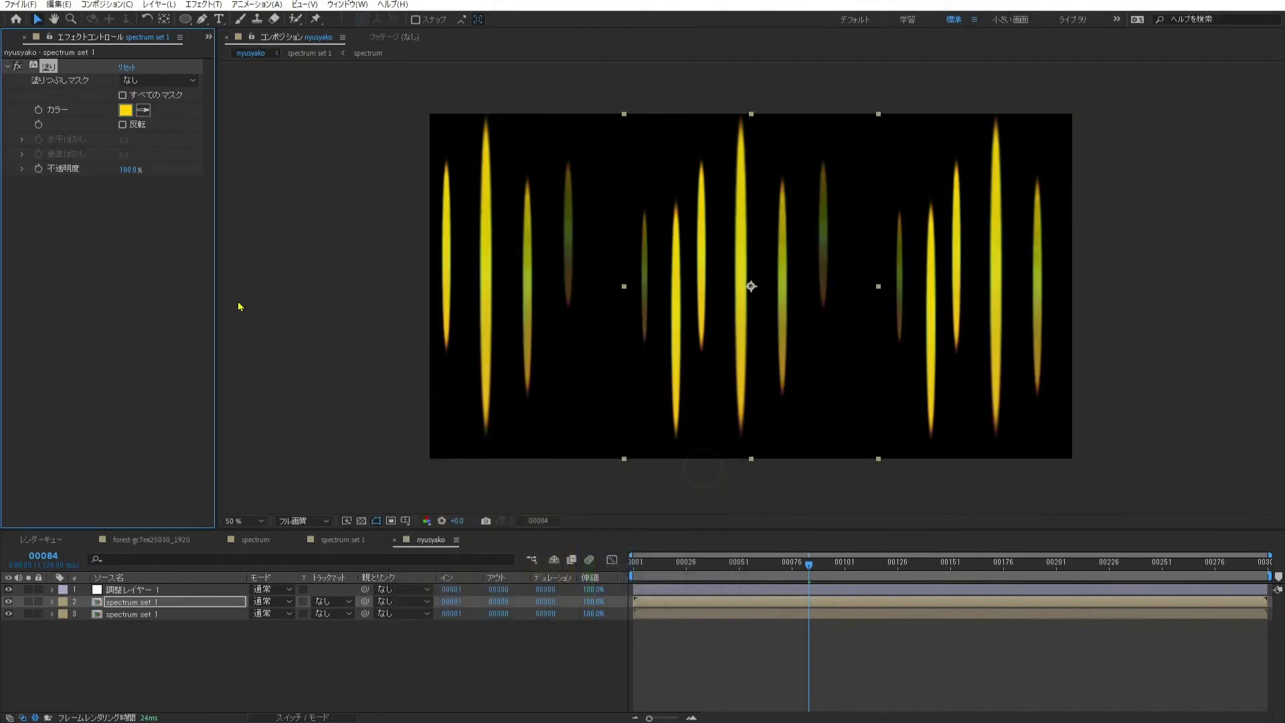
Step: Move the yellow bars right, then duplicate, shrink and place copies further left
click(811, 443)
click(880, 461)
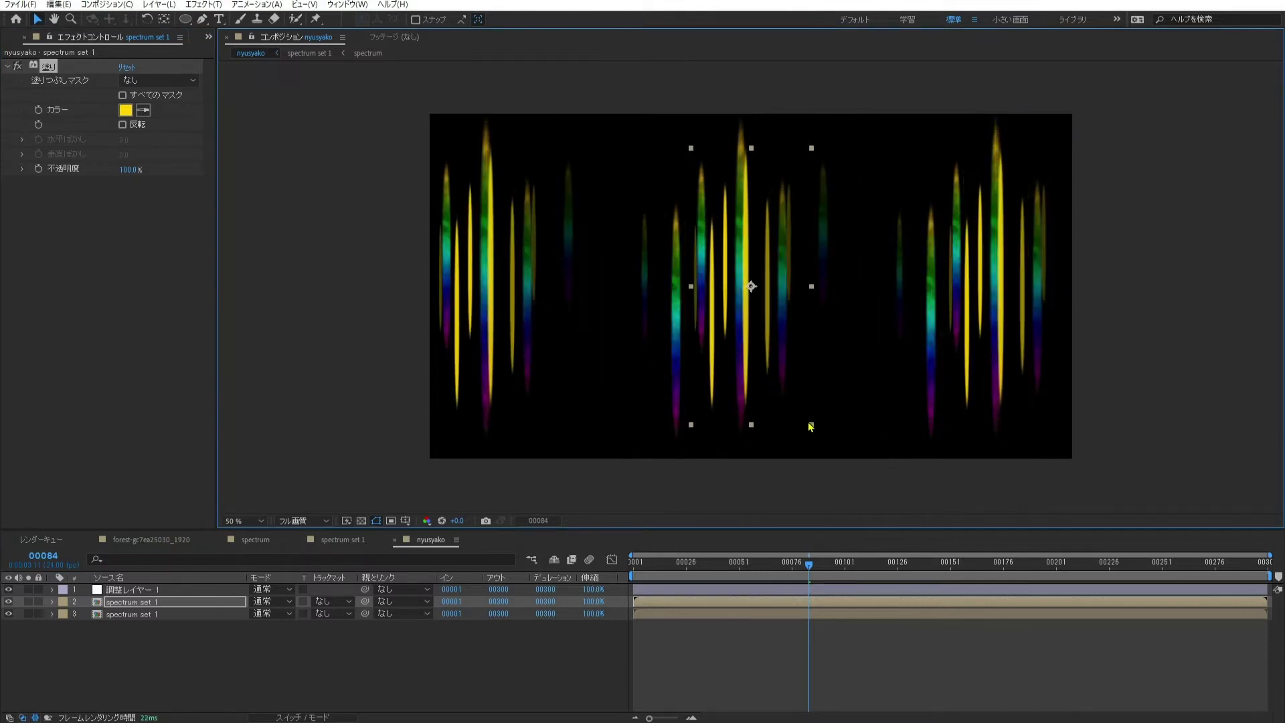
mouse_move(670, 295)
mouse_down()
mouse_move(840, 317)
mouse_move(767, 301)
mouse_up()
key(ctrl+d)
key(s)
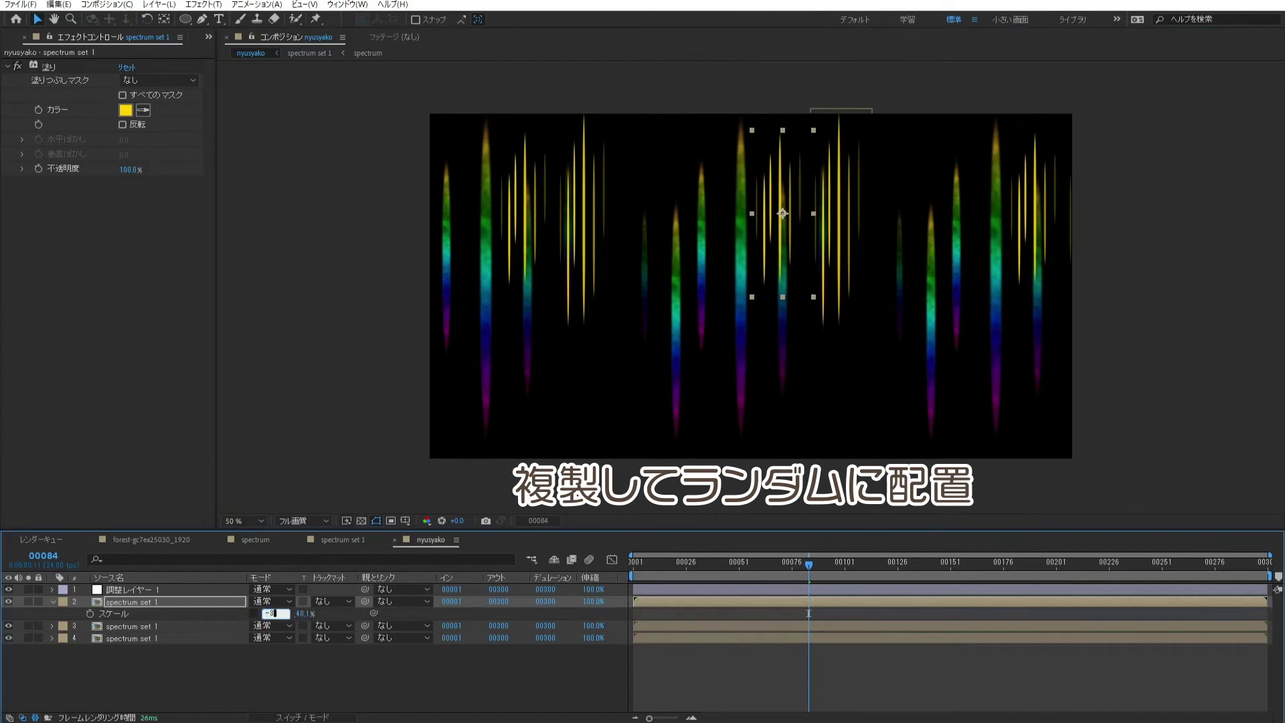
drag(291, 614, 138, 611)
key(ctrl+d)
drag(766, 204, 660, 215)
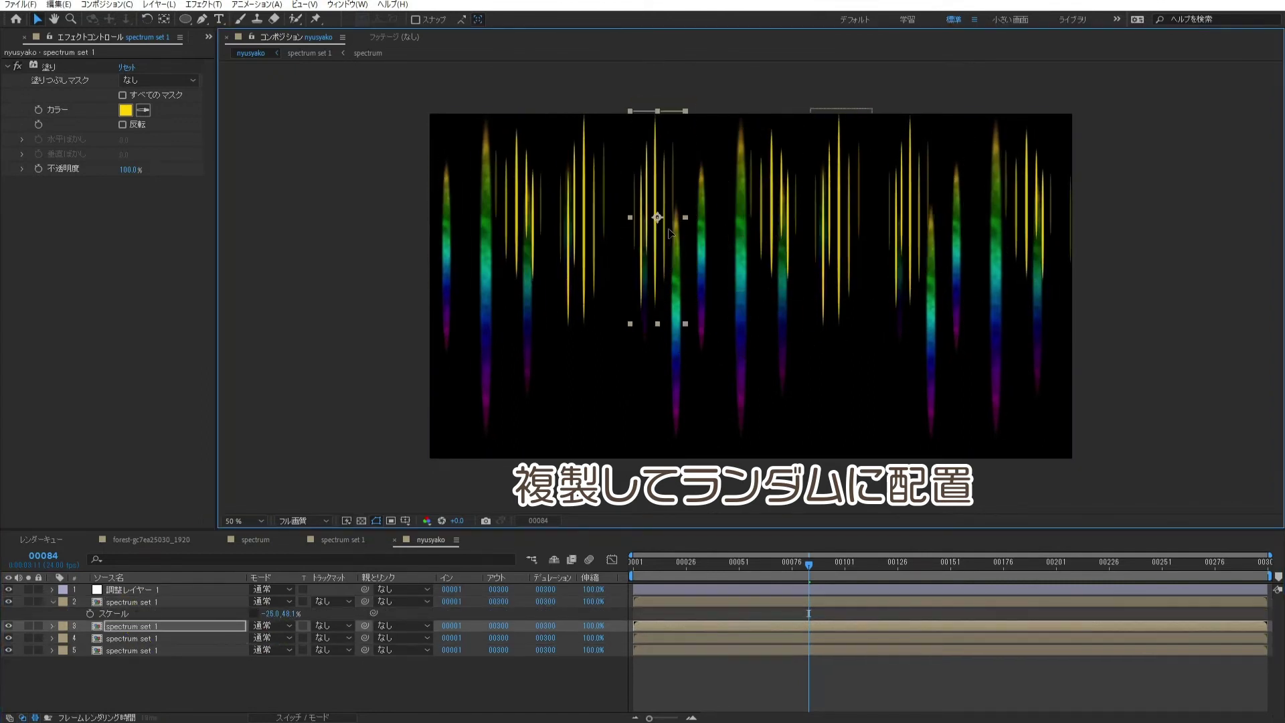
Step: Copy another spectrum layer, scale it to -20.0, 61.5%, and reposition layer 4's bars
click(190, 603)
key(ctrl+d)
drag(660, 221, 844, 221)
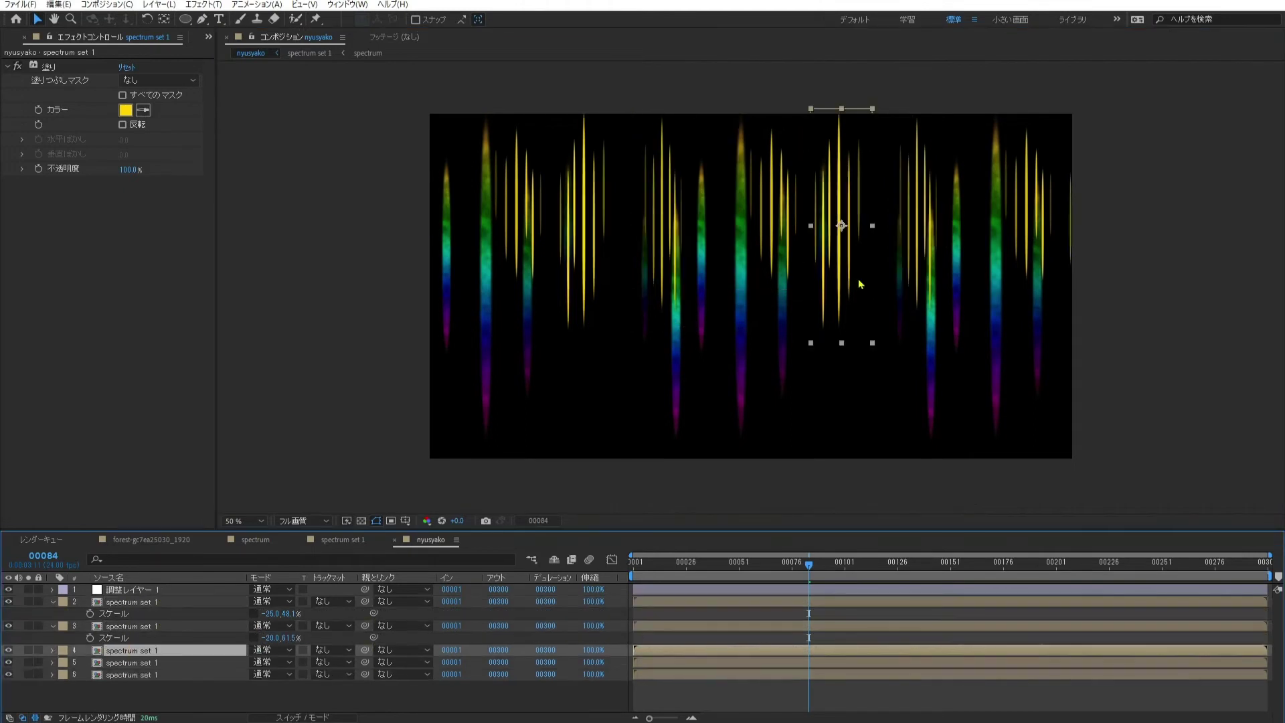
drag(726, 345, 729, 280)
click(755, 241)
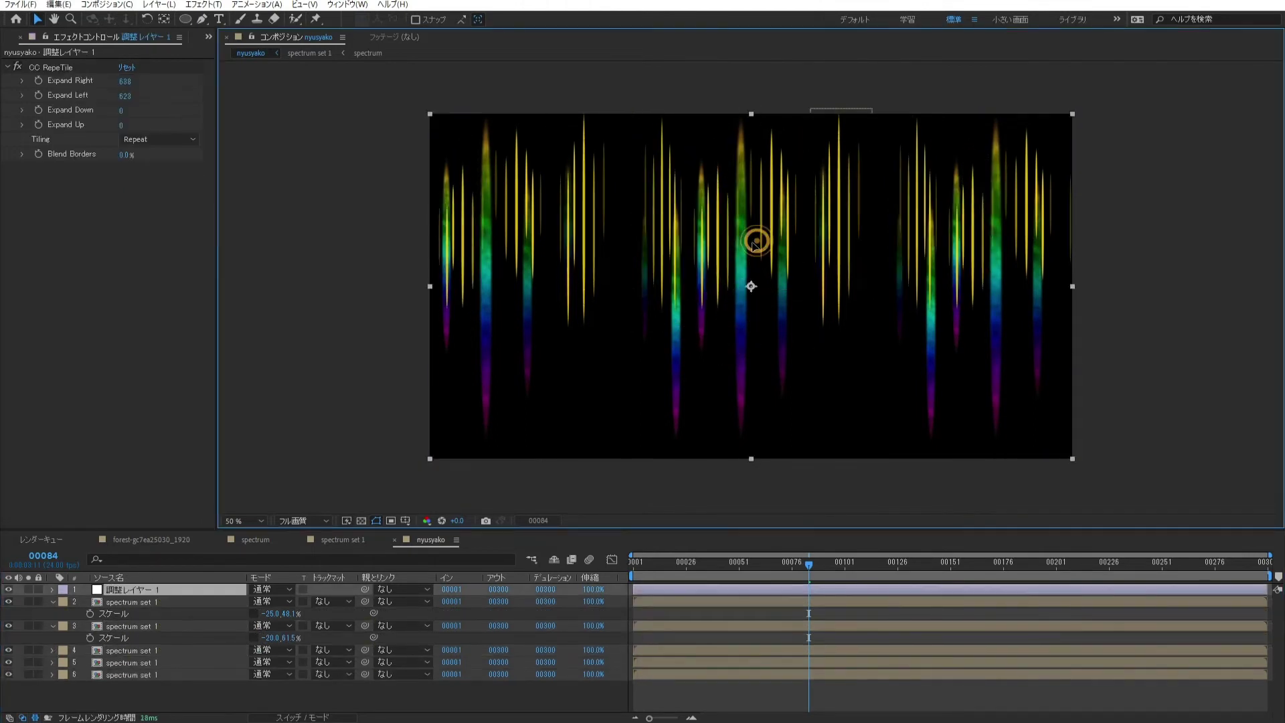
click(127, 602)
click(127, 626)
click(114, 650)
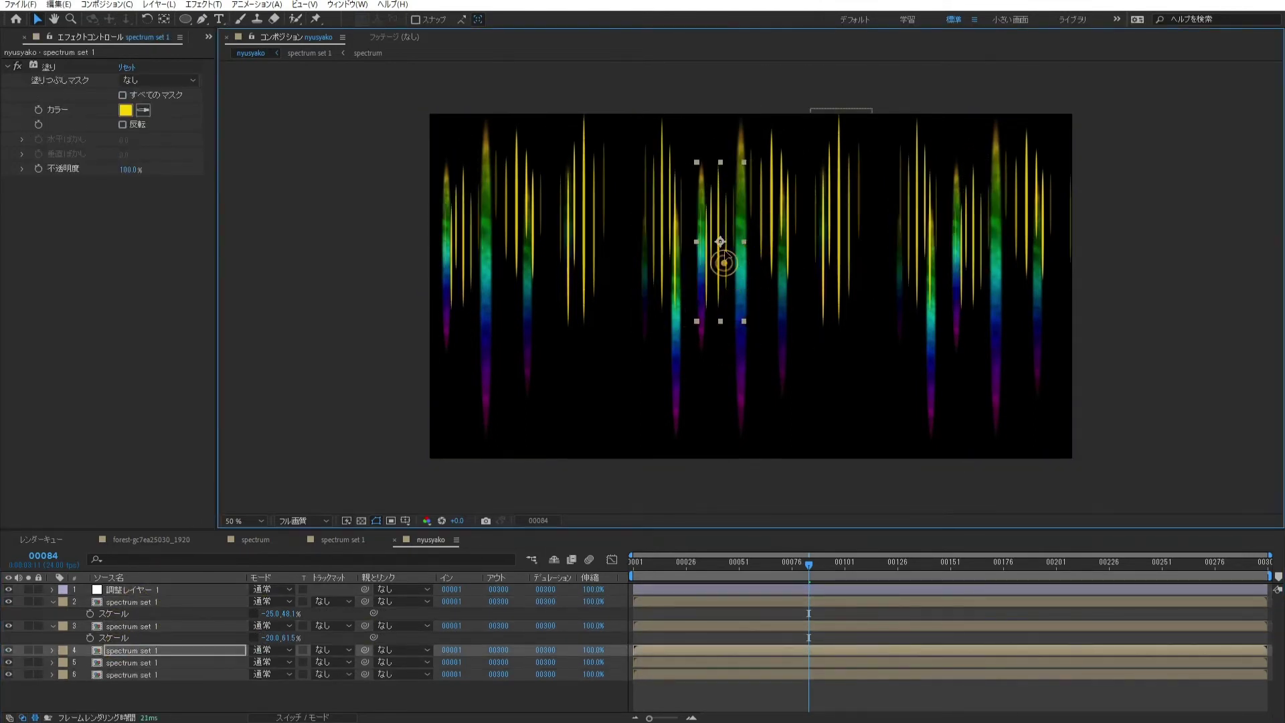
drag(723, 252, 715, 235)
Step: Preview the comp from the start, collapse all six layers' properties, and deselect them
key(Home)
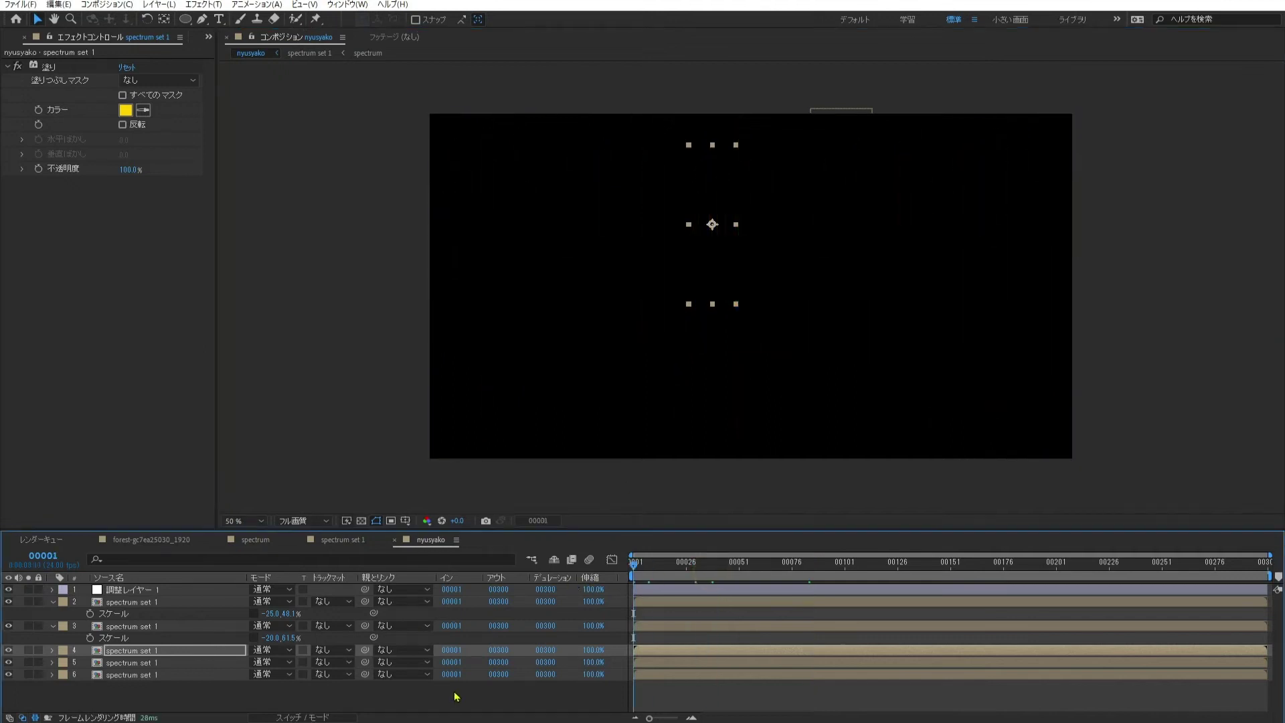
click(455, 689)
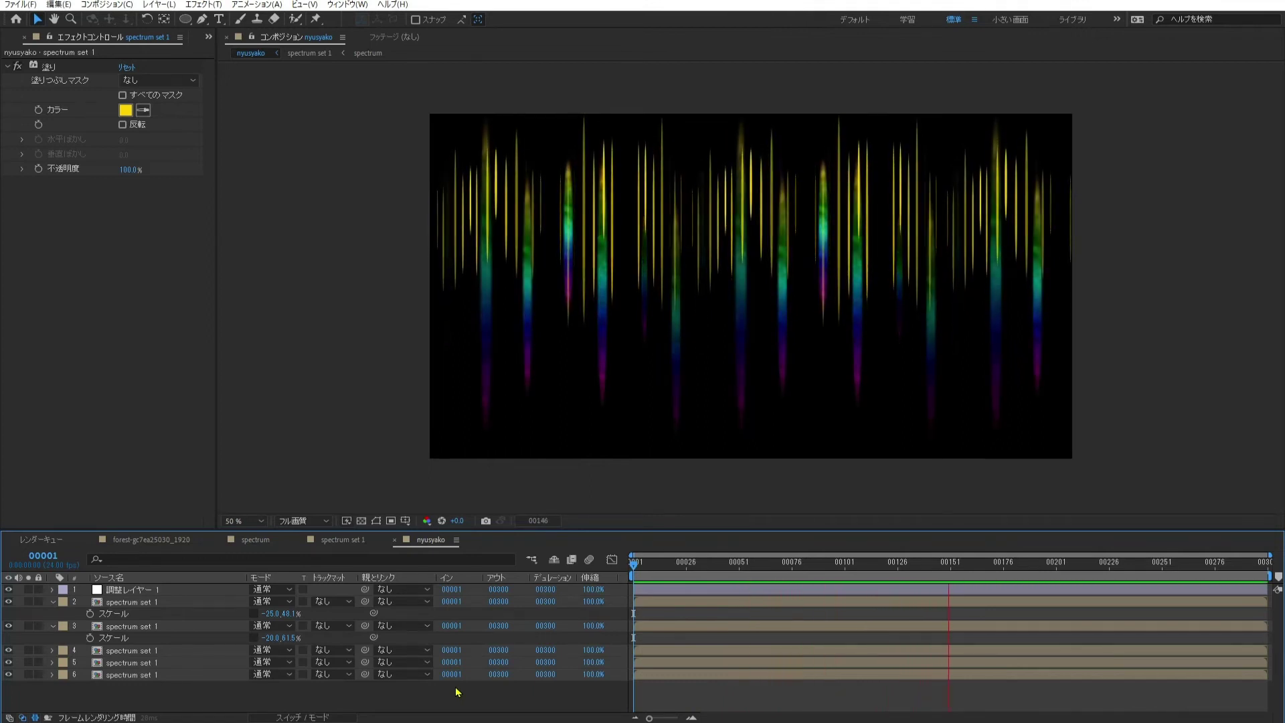
key(space)
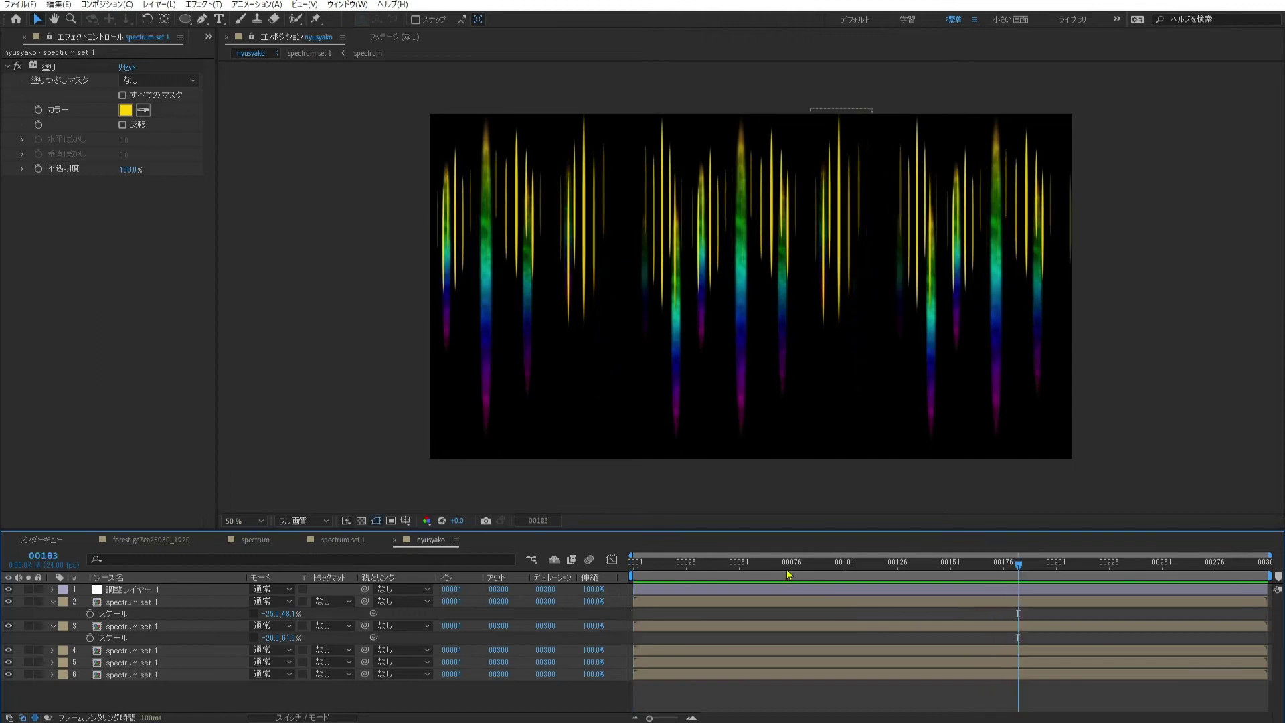
click(120, 629)
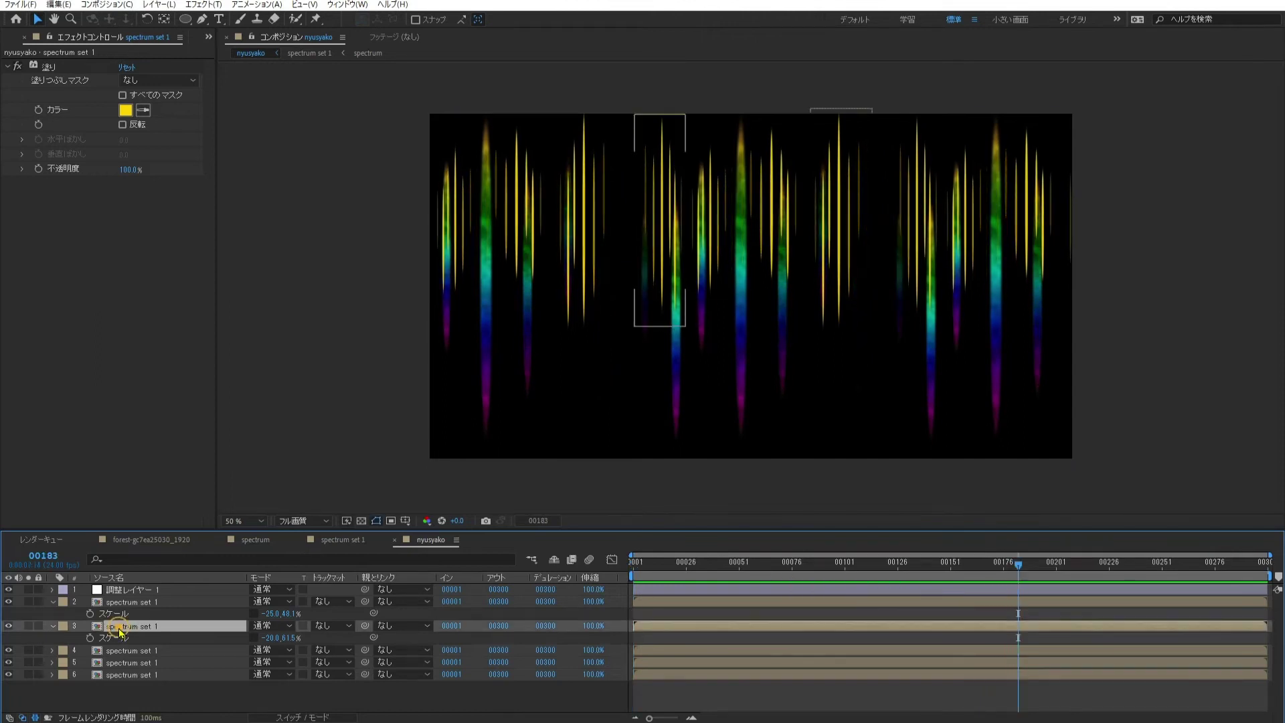
key(ctrl+a)
click(52, 602)
click(230, 649)
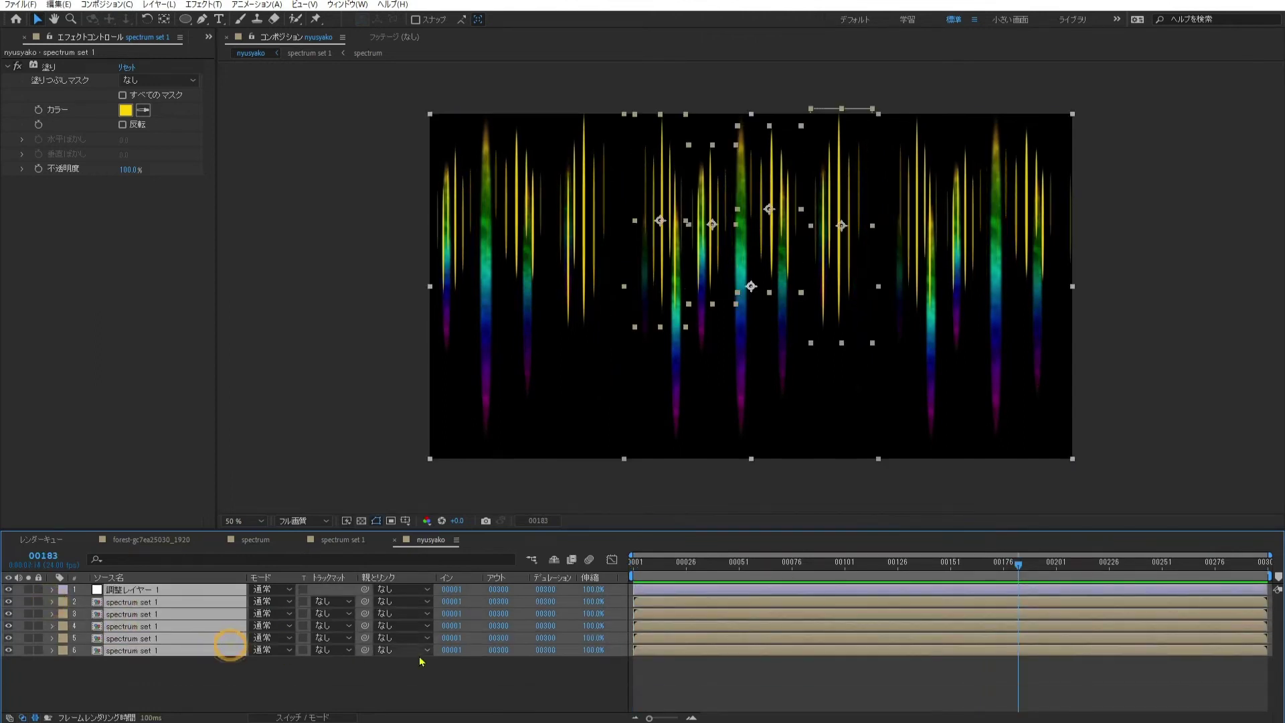
click(448, 672)
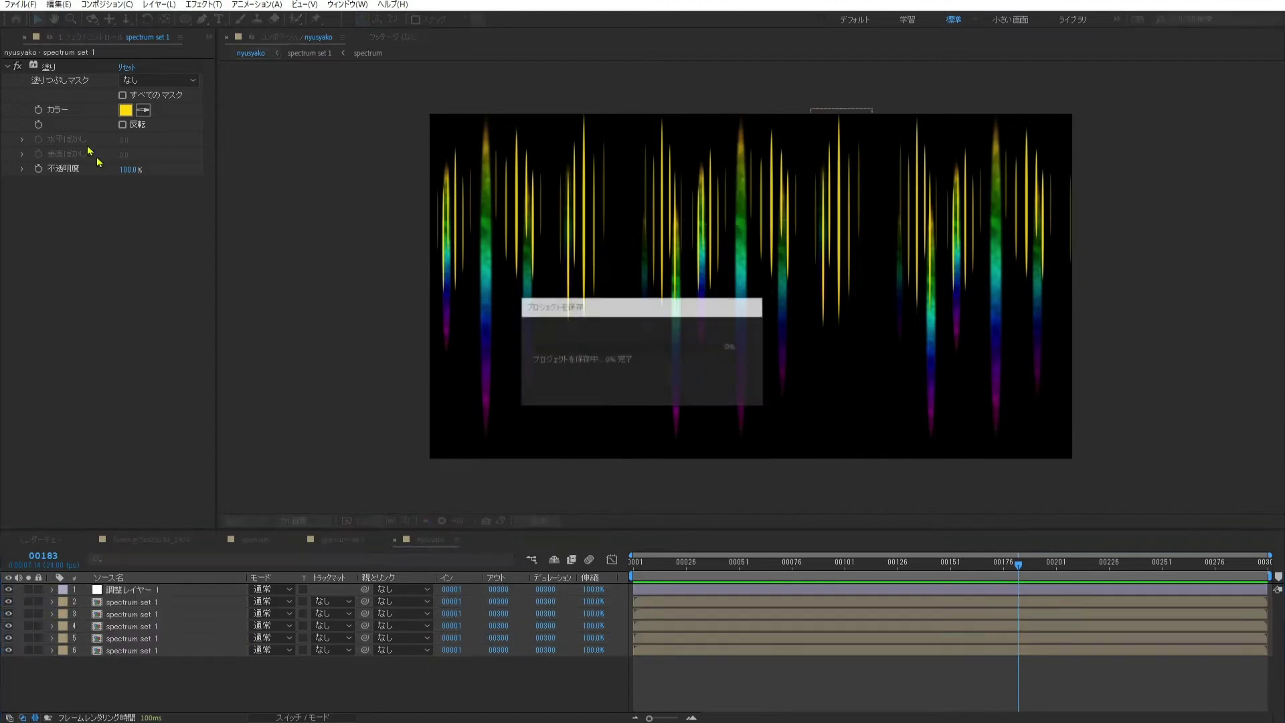
Step: Open the forest-gc7ea25030_1920 comp and add nyusyako above the forest image
click(12, 49)
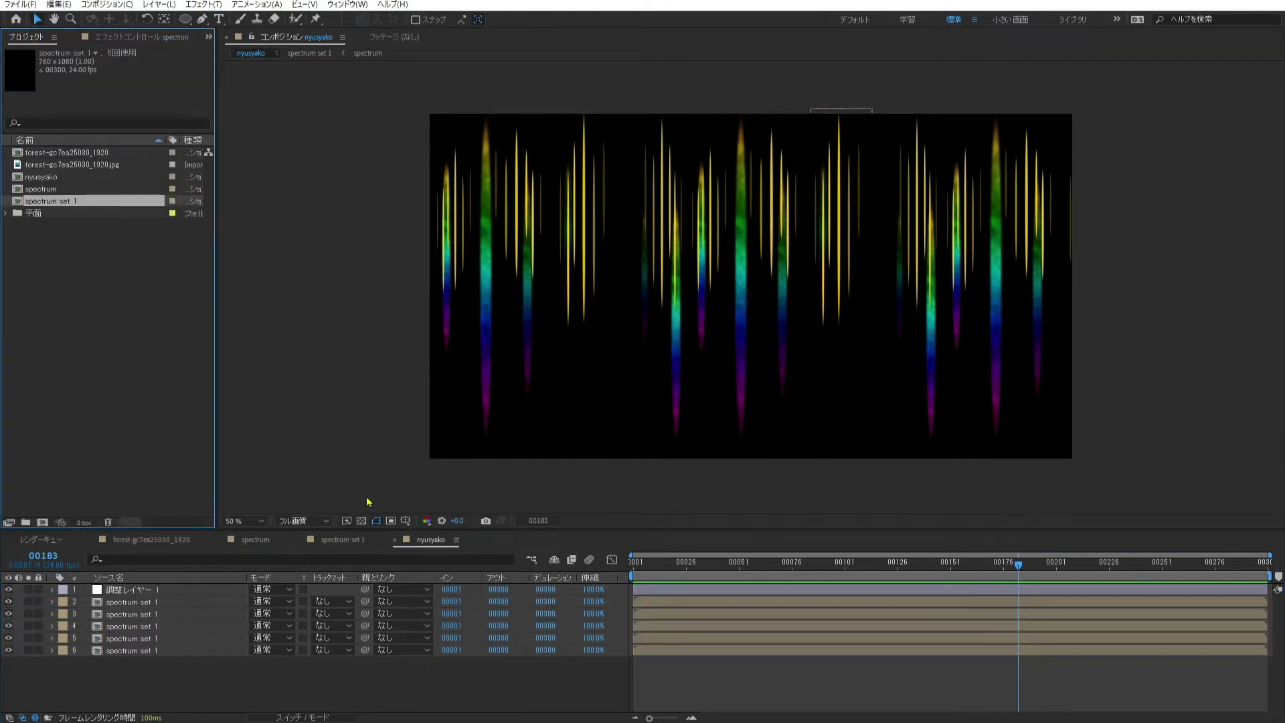
click(164, 541)
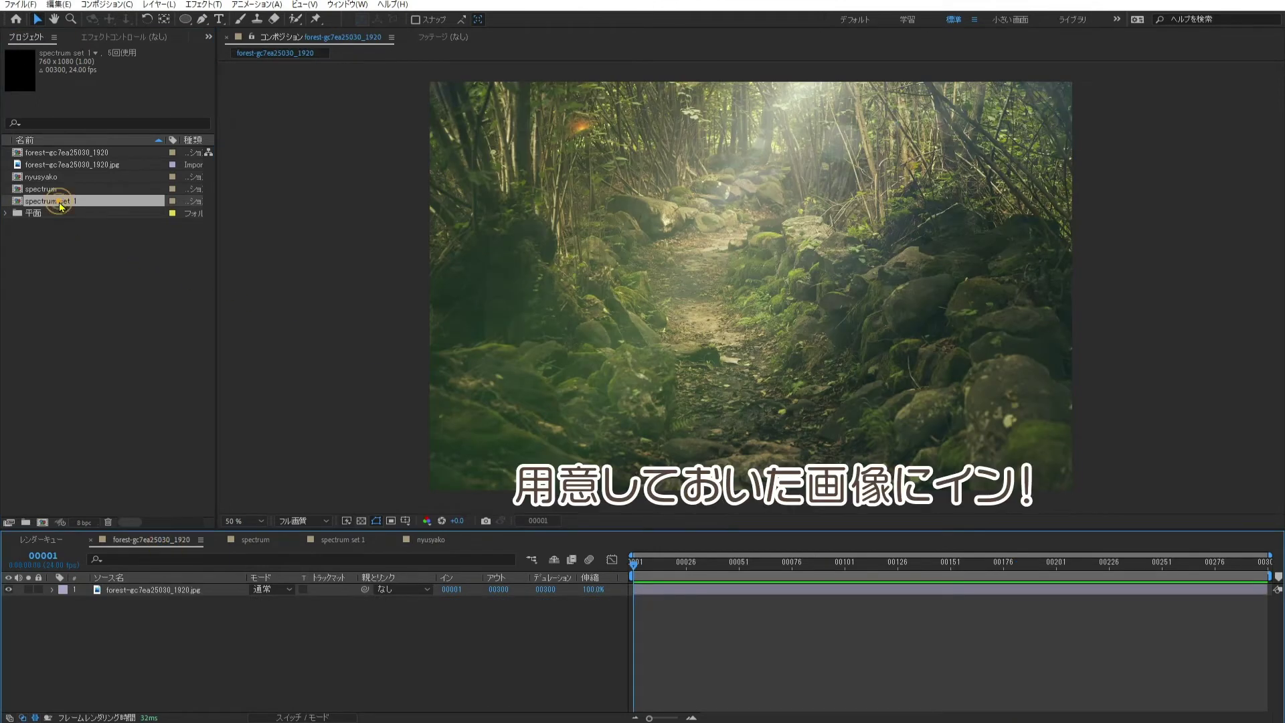
click(60, 205)
click(72, 181)
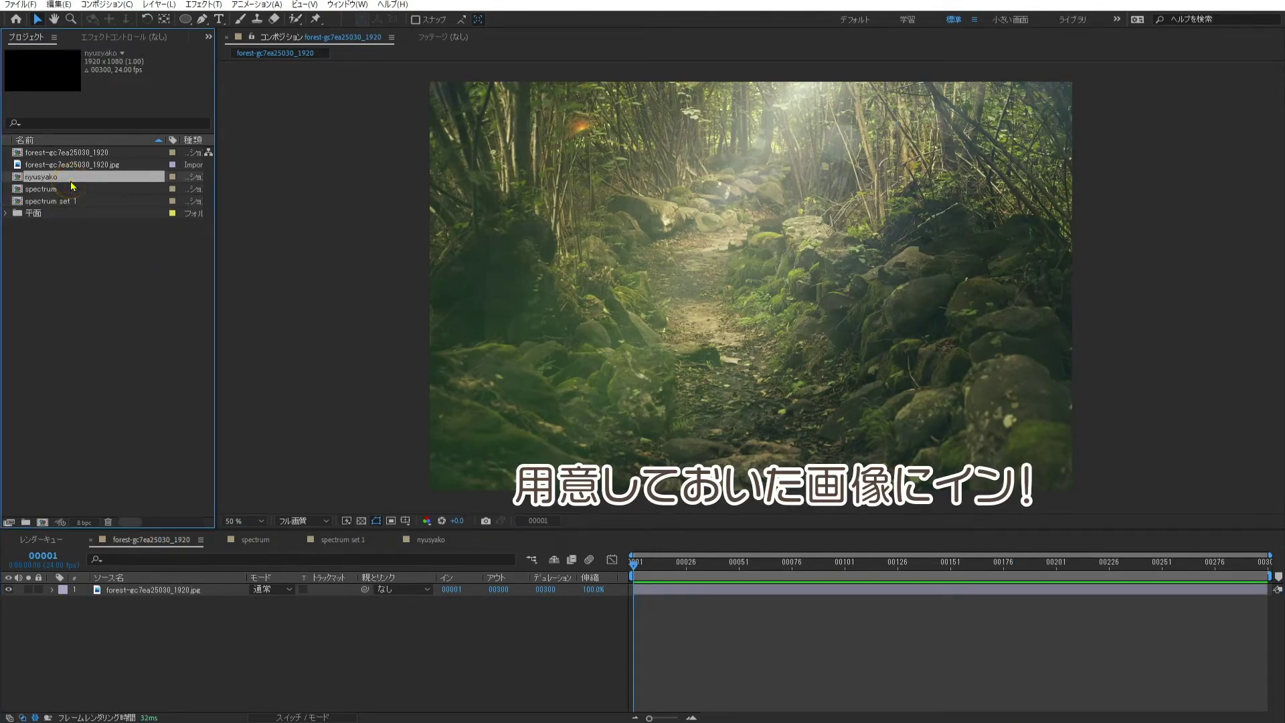
drag(70, 188, 129, 591)
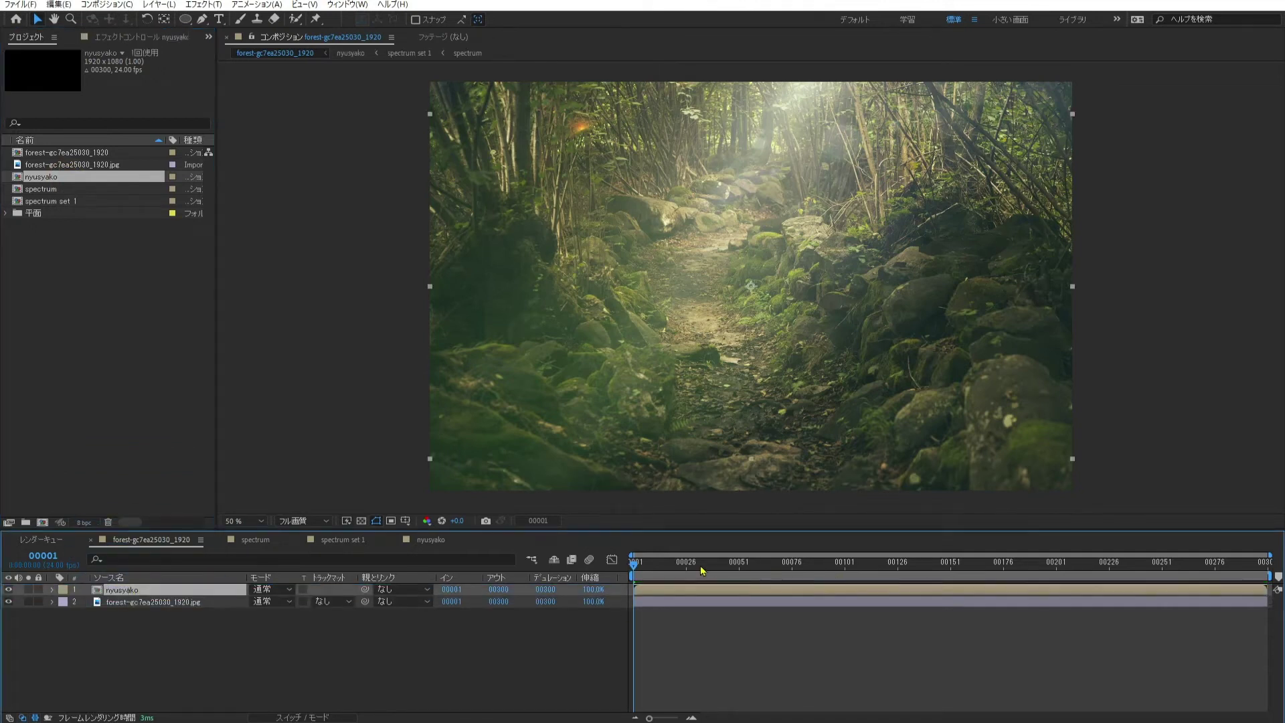
Step: Set the nyusyako layer's blending mode to Add, checked at frame 00048
click(733, 564)
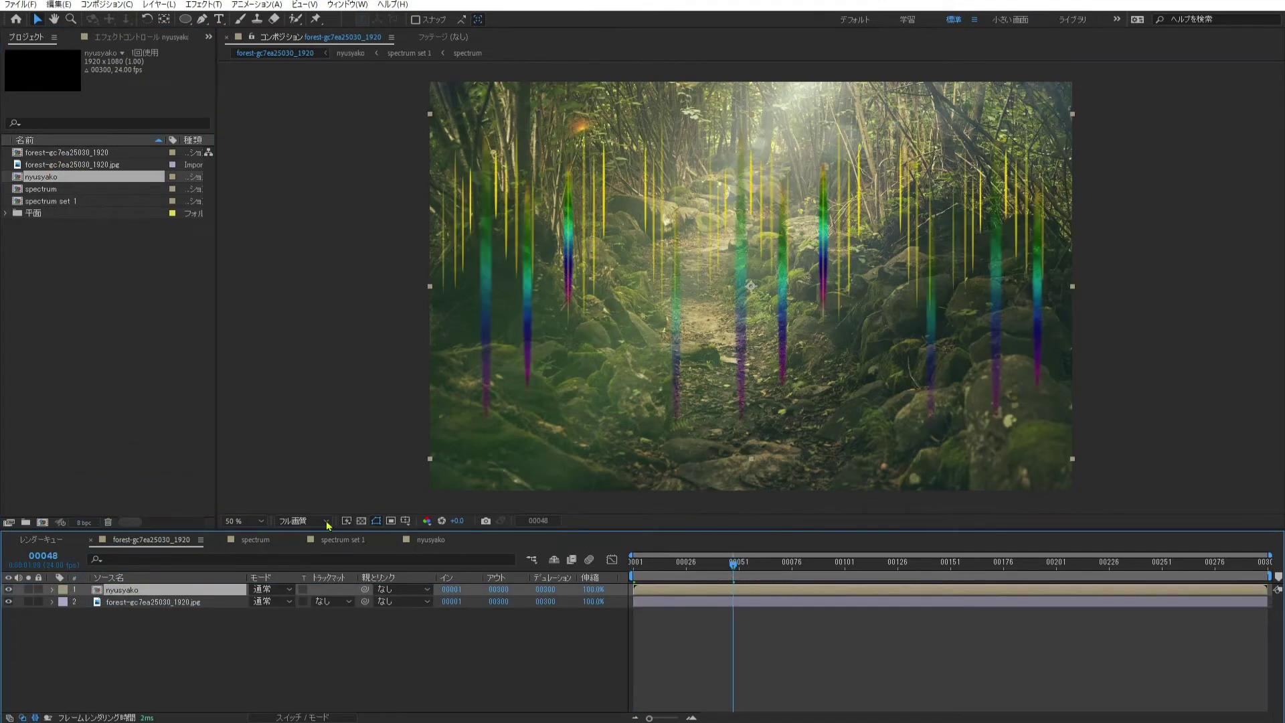
click(289, 592)
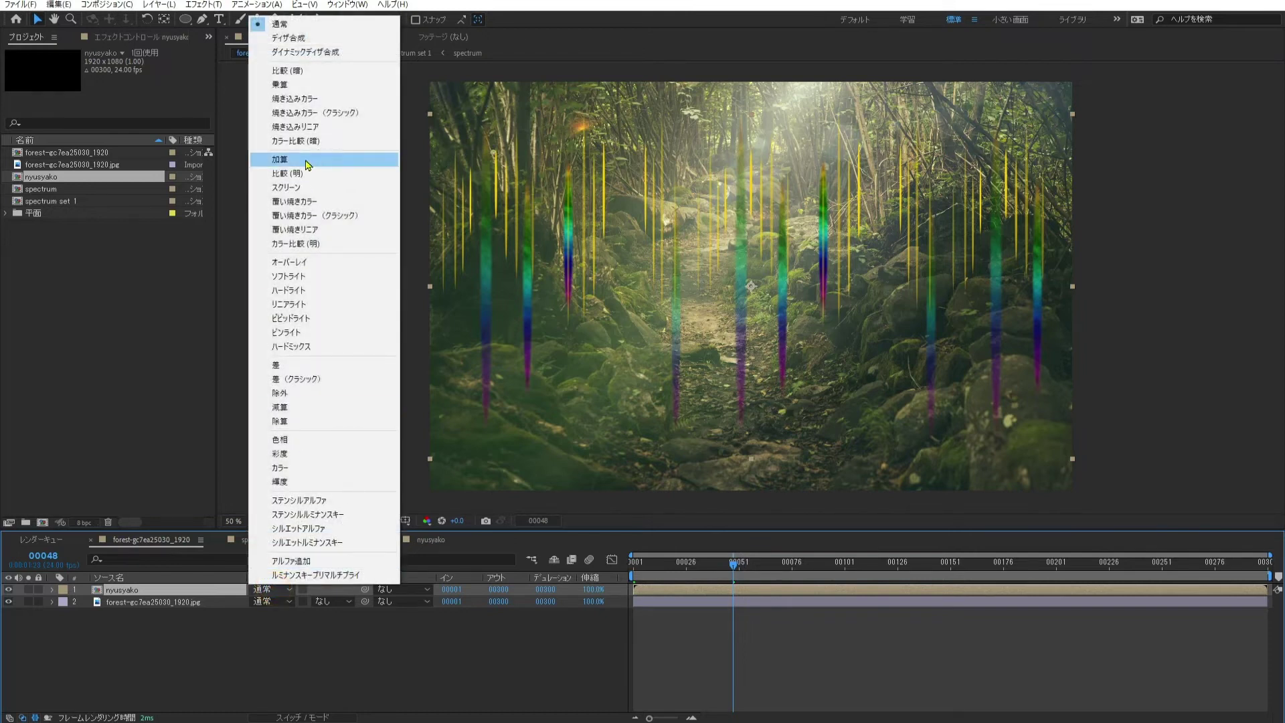
click(304, 163)
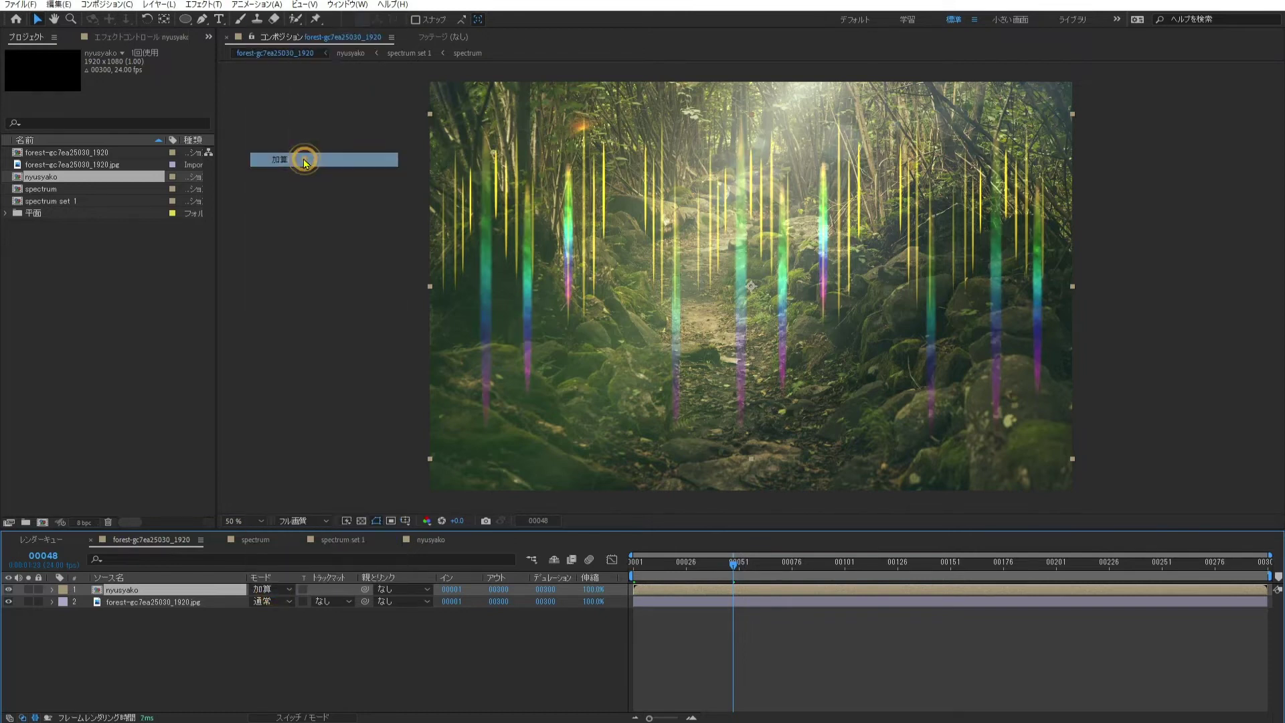
click(141, 39)
Step: Apply Corner Pin to nyusyako and drag its four corners to slant the bars
click(199, 5)
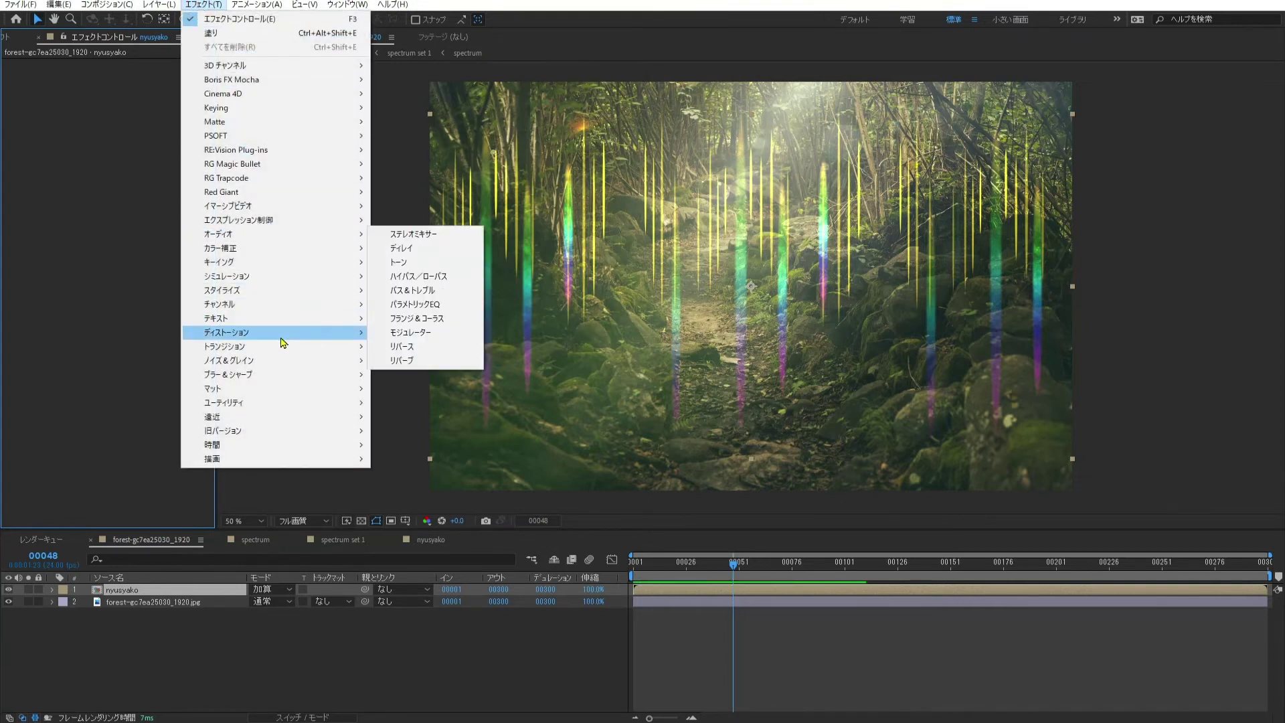
mouse_move(287, 333)
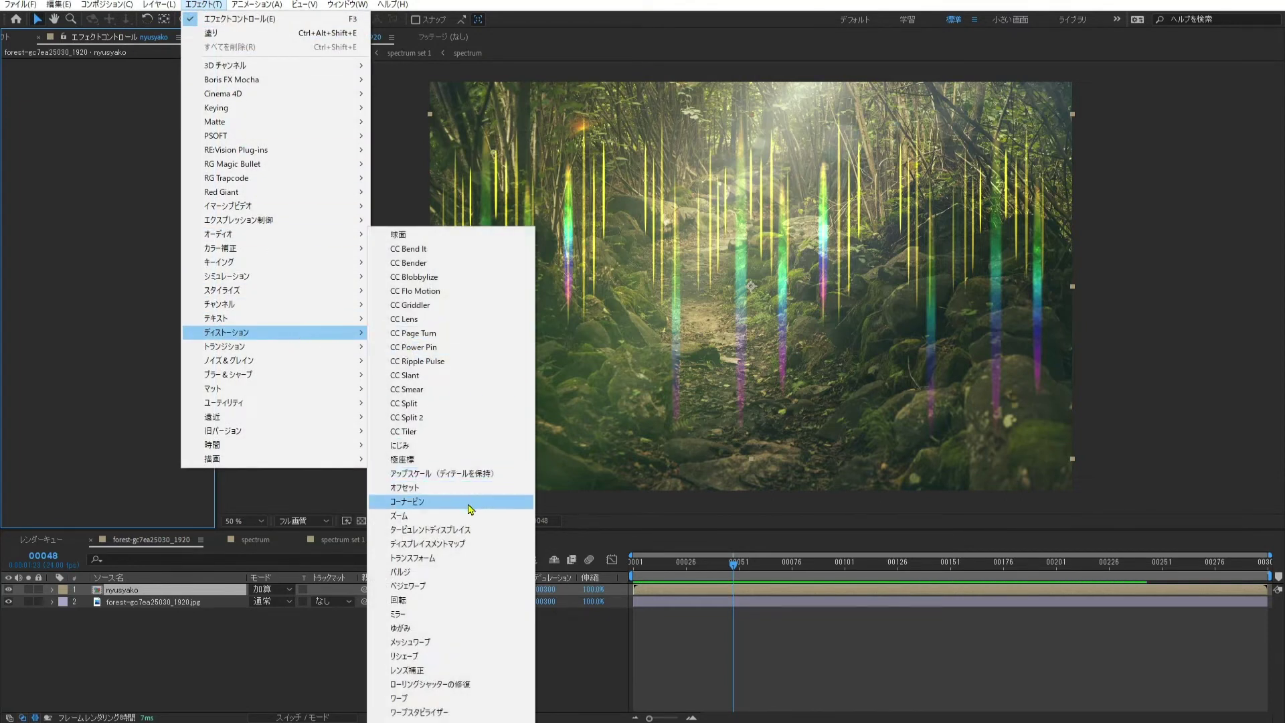
click(441, 502)
drag(430, 114, 608, 51)
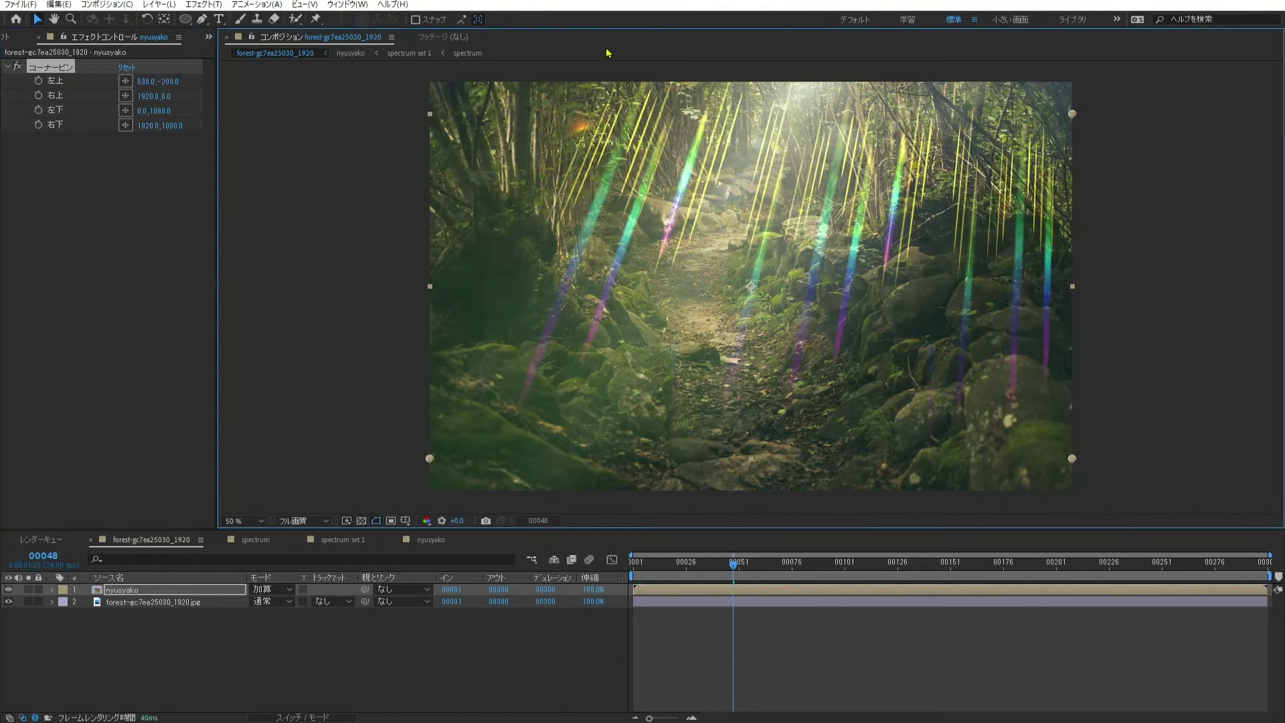
drag(430, 459, 209, 407)
drag(1072, 114, 964, 58)
mouse_move(1073, 458)
mouse_down()
mouse_move(1195, 587)
mouse_move(1239, 563)
mouse_up()
Step: Widen the ray fan, setting the bottom corners to -502, 930 and 2226, 1318
scroll(606, 121, up, 3)
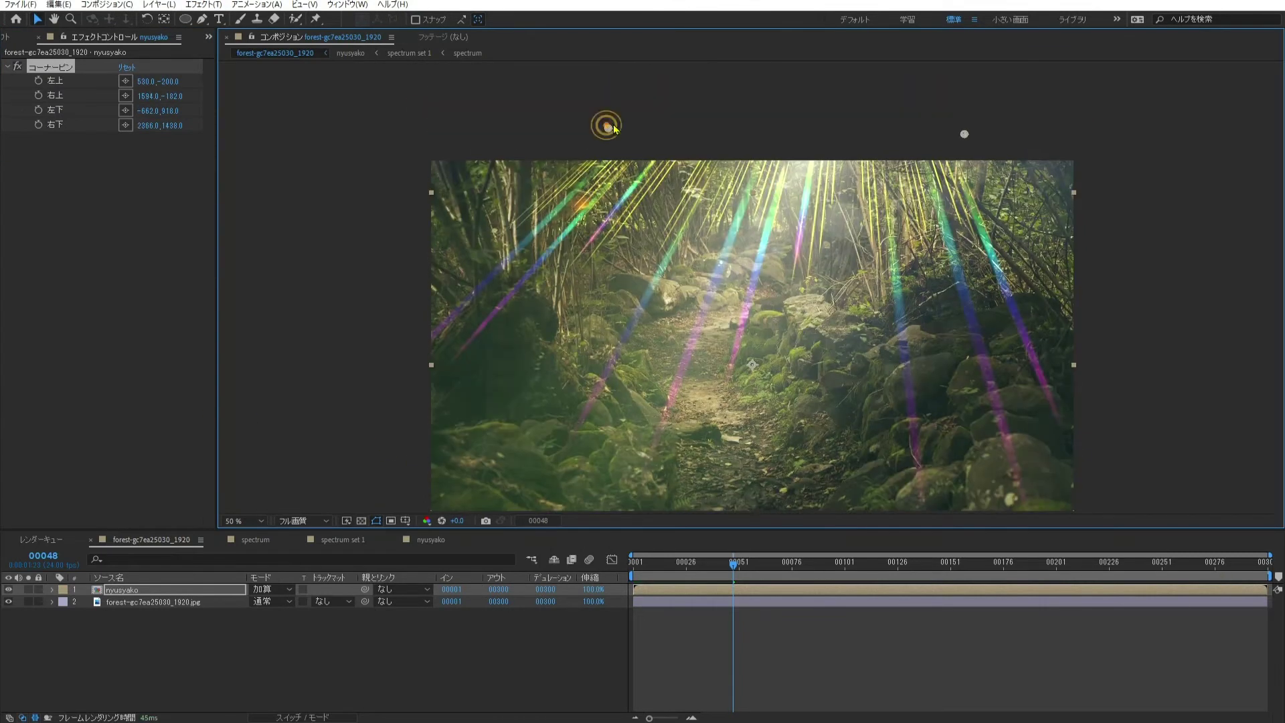
mouse_move(606, 120)
mouse_down()
mouse_move(678, 99)
mouse_move(632, 50)
mouse_up()
drag(926, 76, 913, 68)
key(comma)
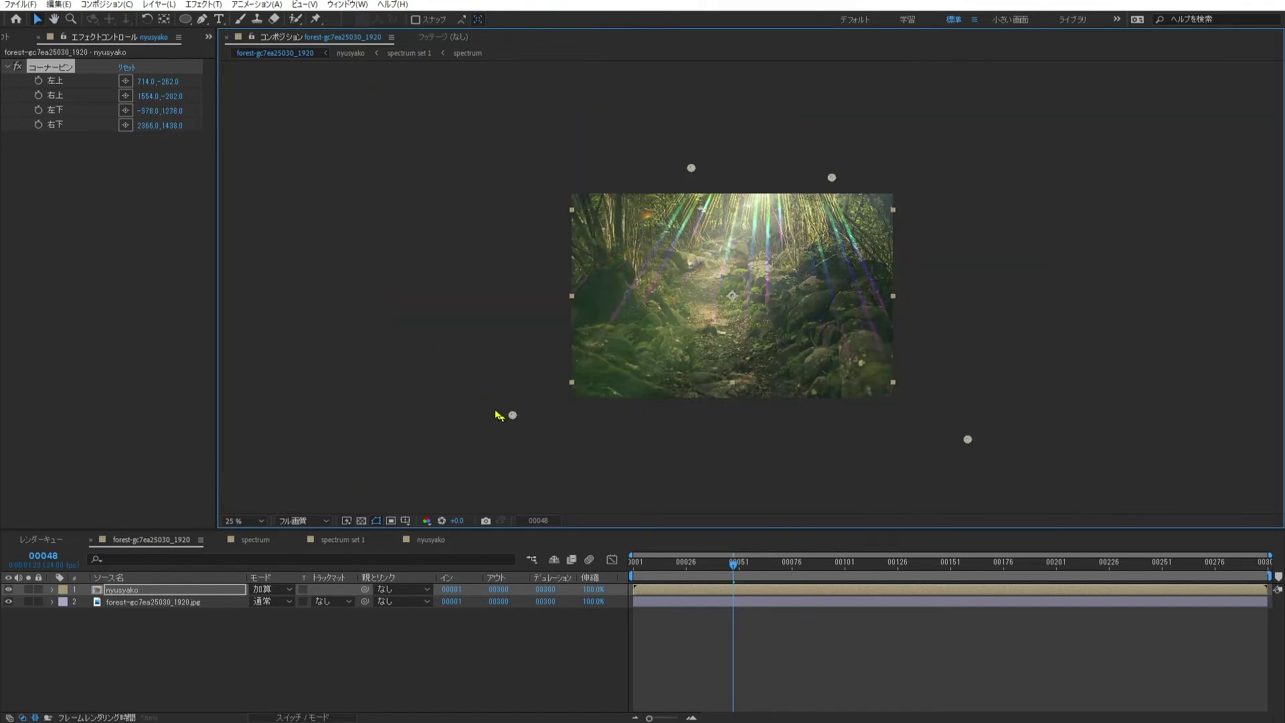
drag(455, 366, 488, 361)
drag(968, 442, 946, 437)
key(period)
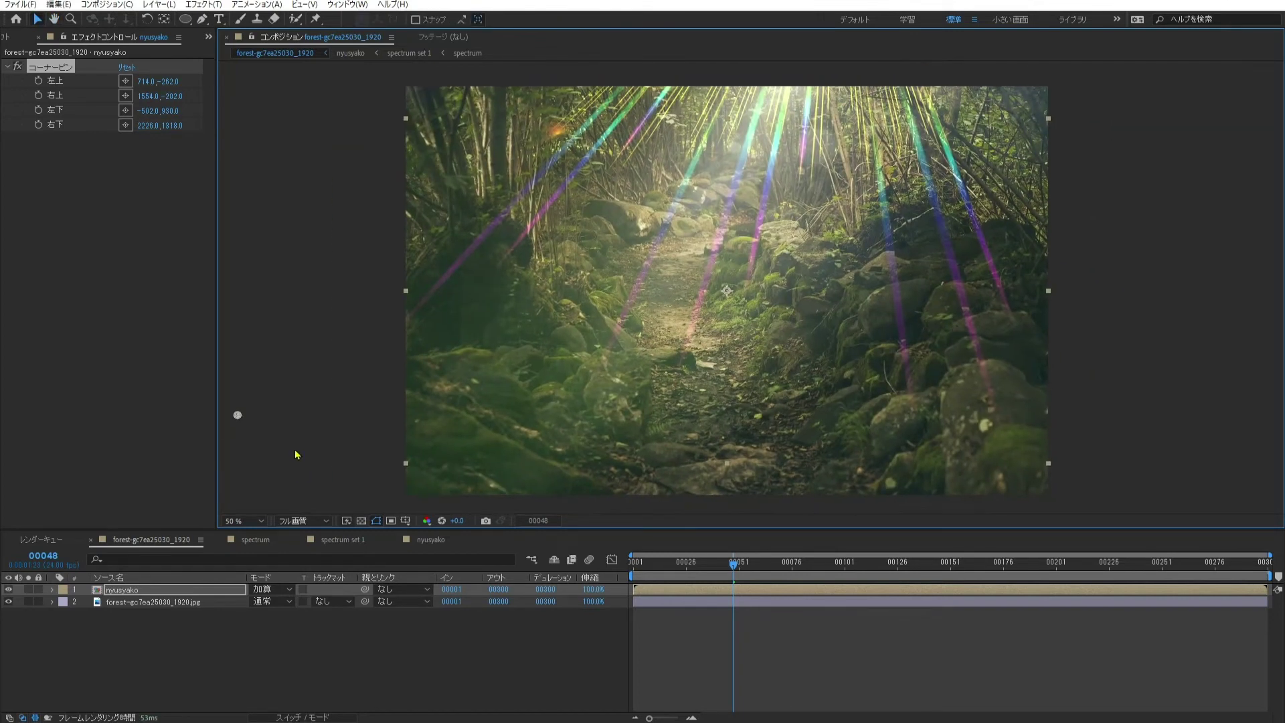
click(192, 6)
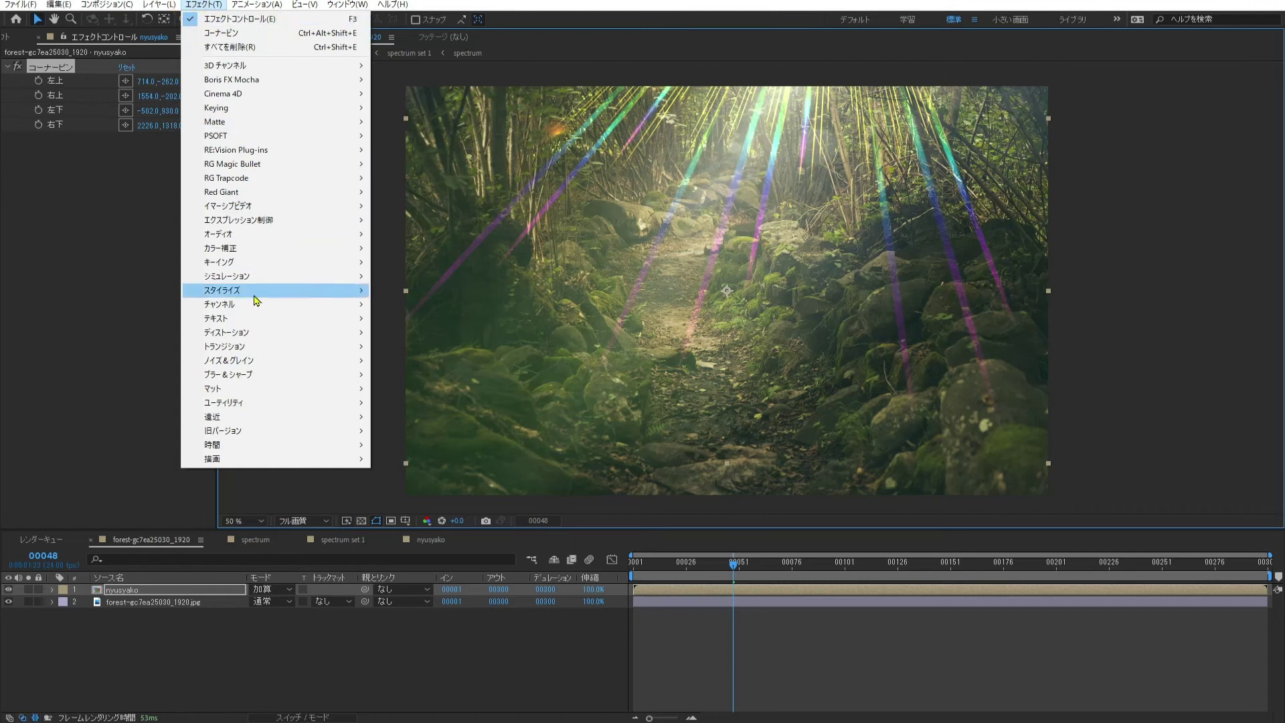
Step: Add Glow to the rays with threshold 50%, radius 100 and intensity 3.0
mouse_move(254, 295)
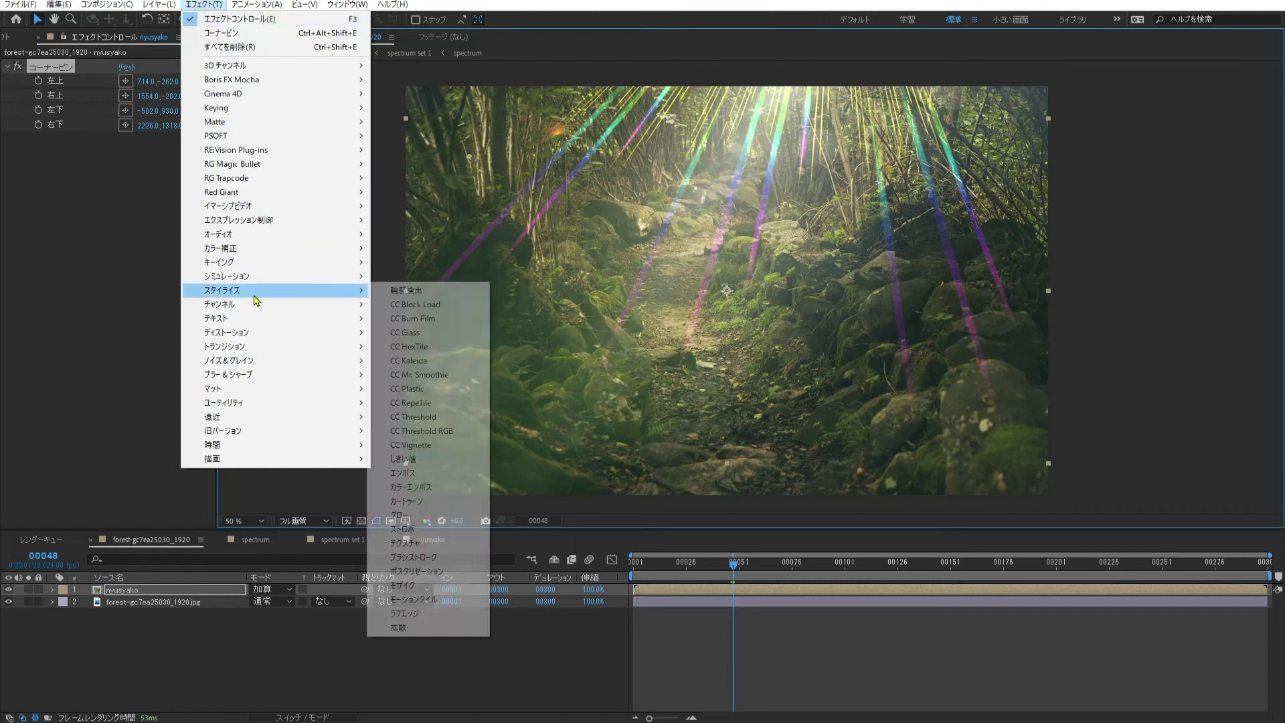
click(432, 515)
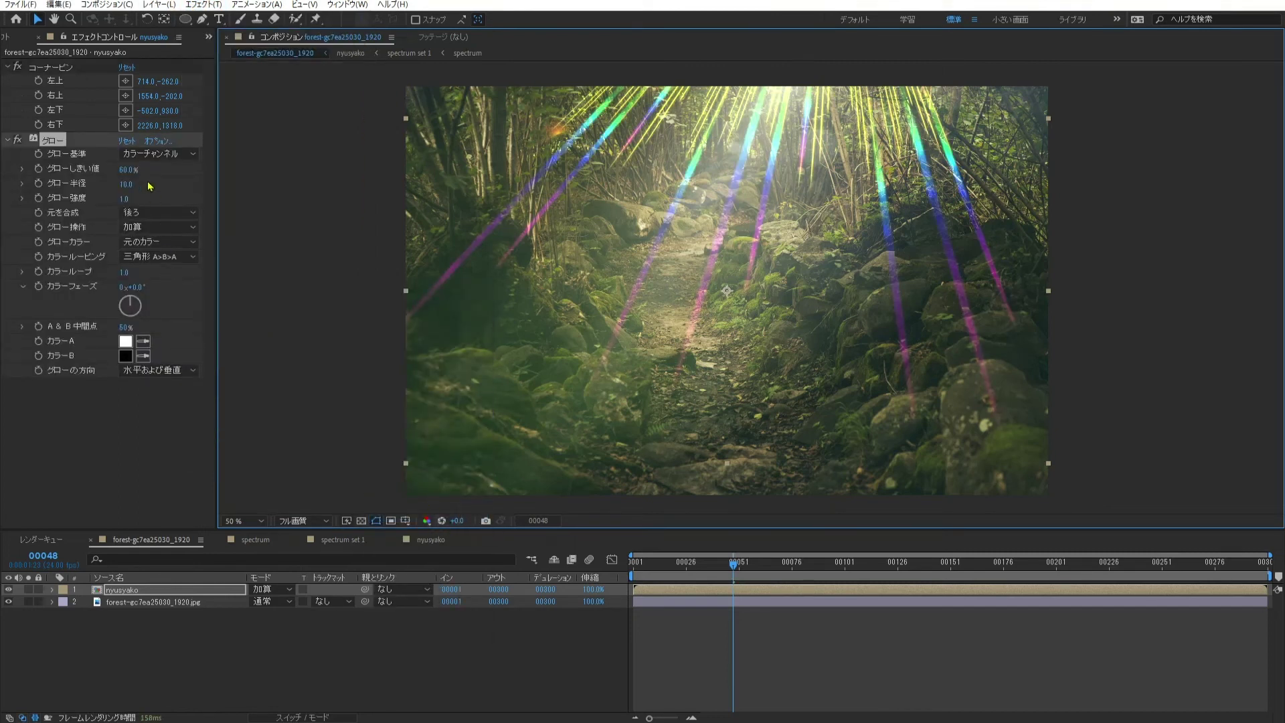
click(124, 170)
text(50)
key(Return)
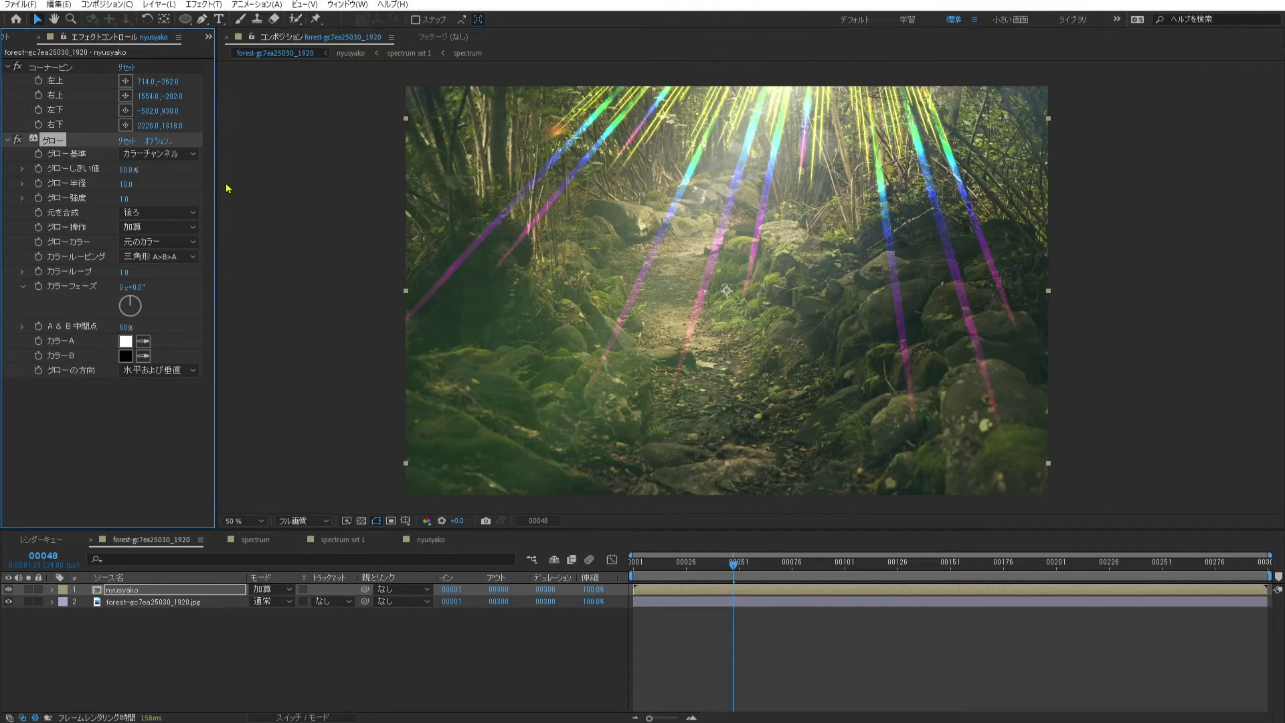
click(129, 185)
text(100)
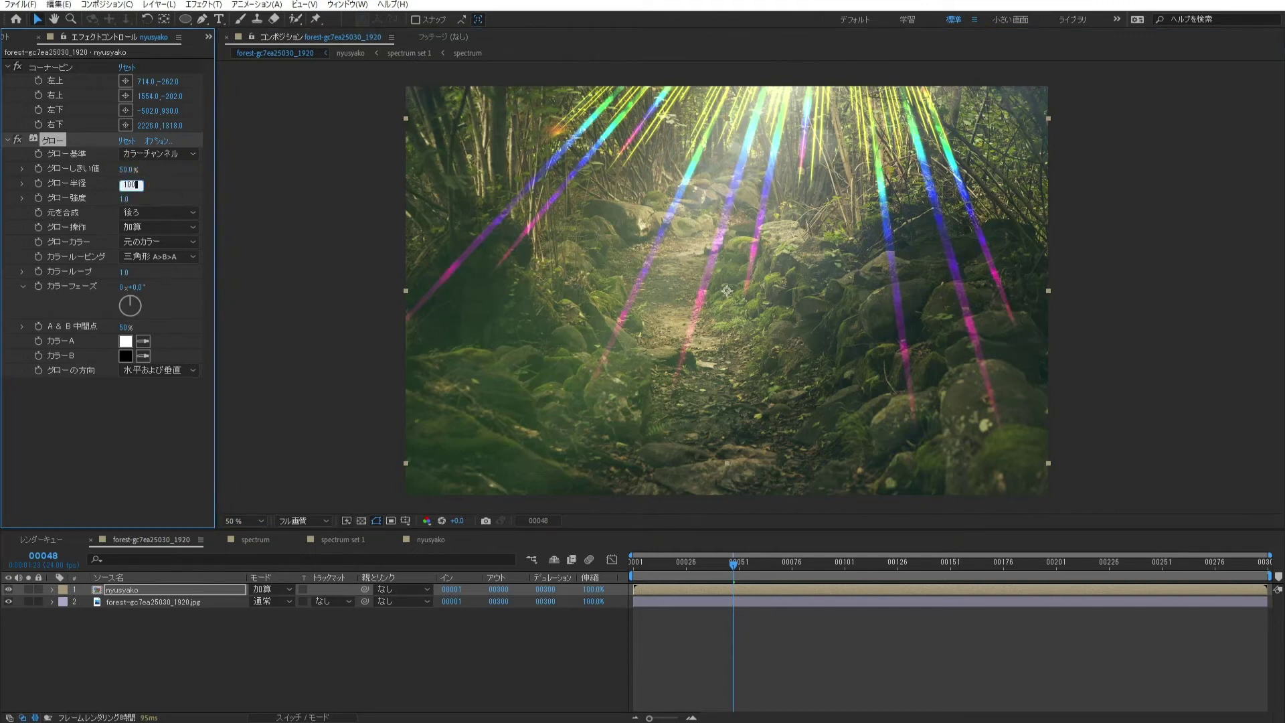
key(Return)
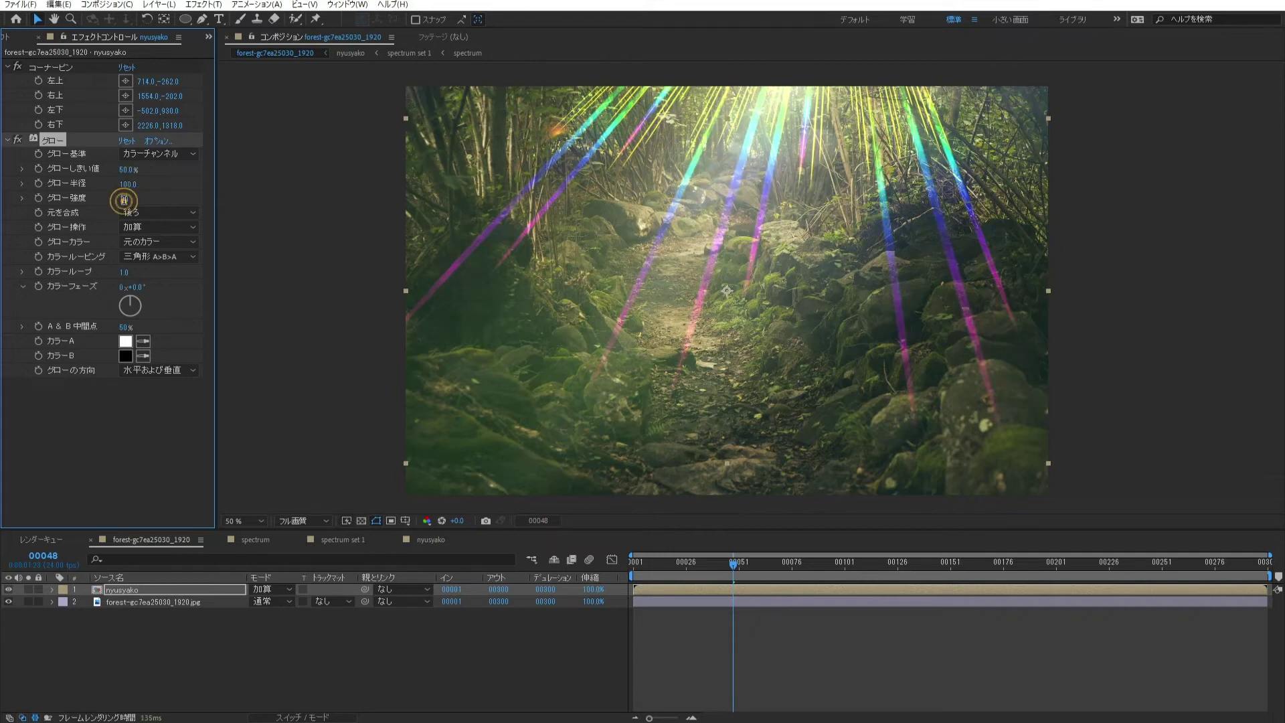
click(123, 201)
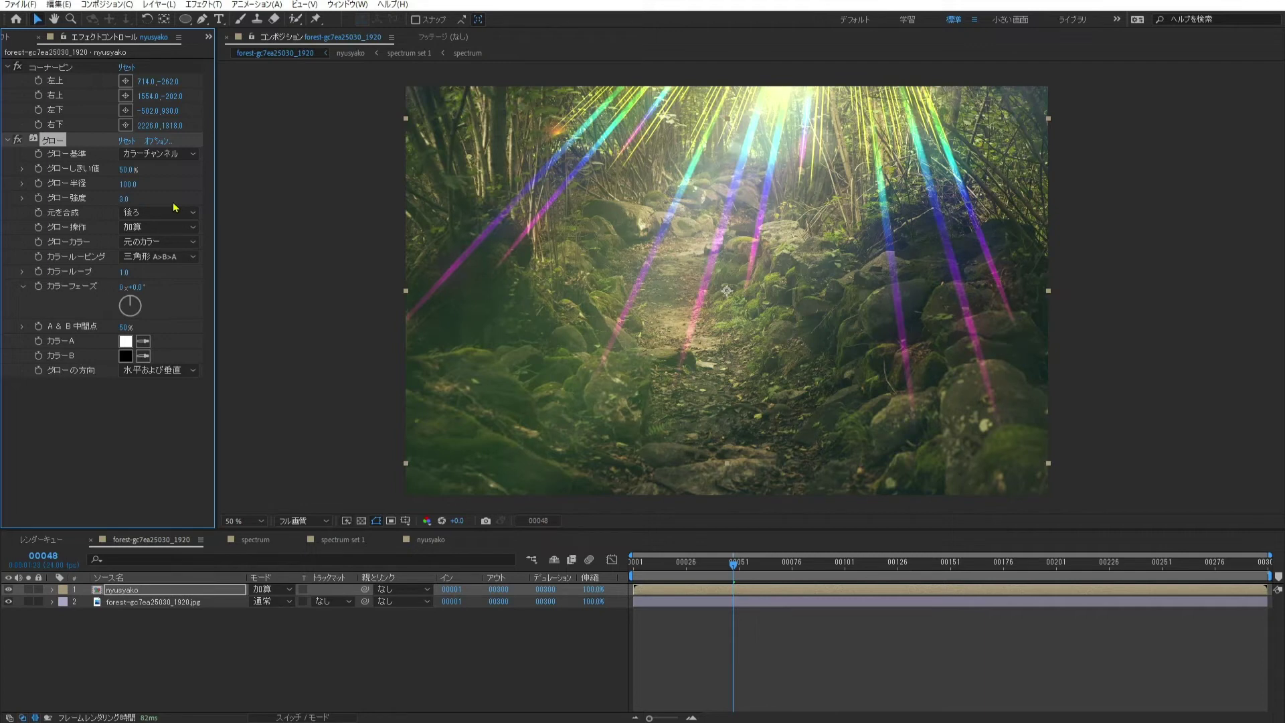
Step: Add a Gaussian Blur with blurriness 20 to the rays layer
click(203, 5)
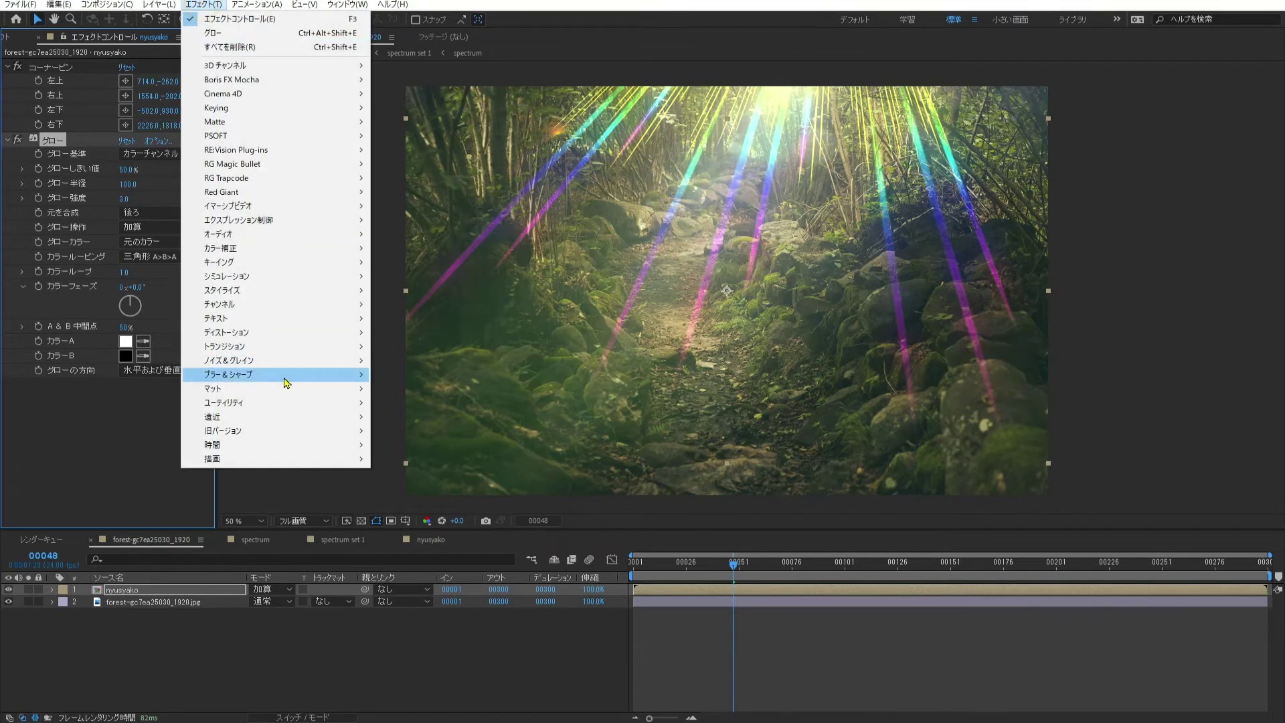
mouse_move(286, 376)
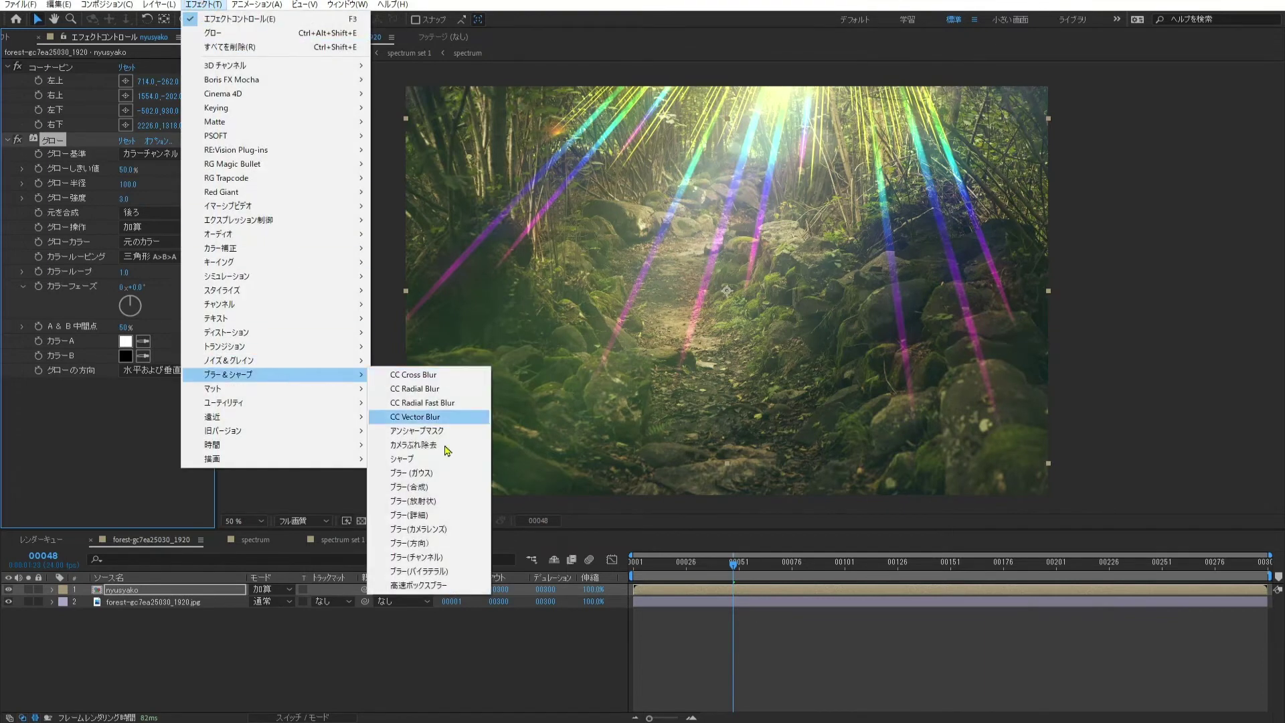
click(462, 479)
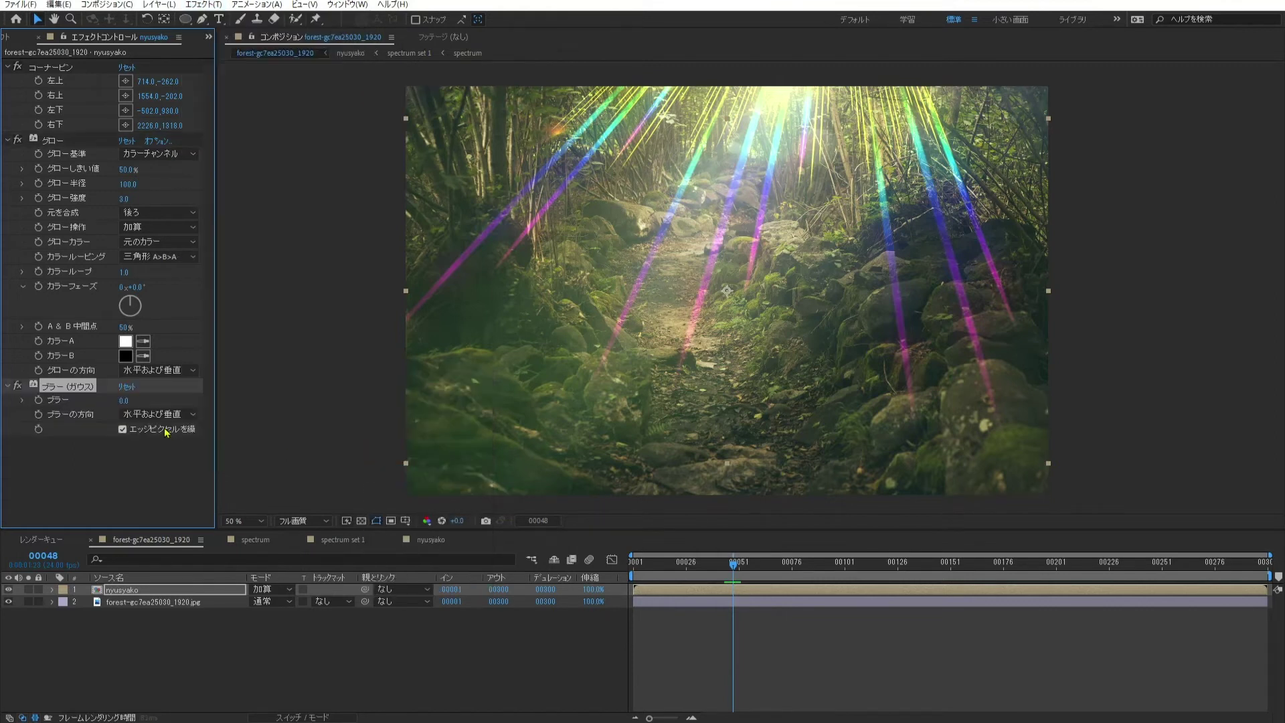
click(126, 401)
text(20)
key(Return)
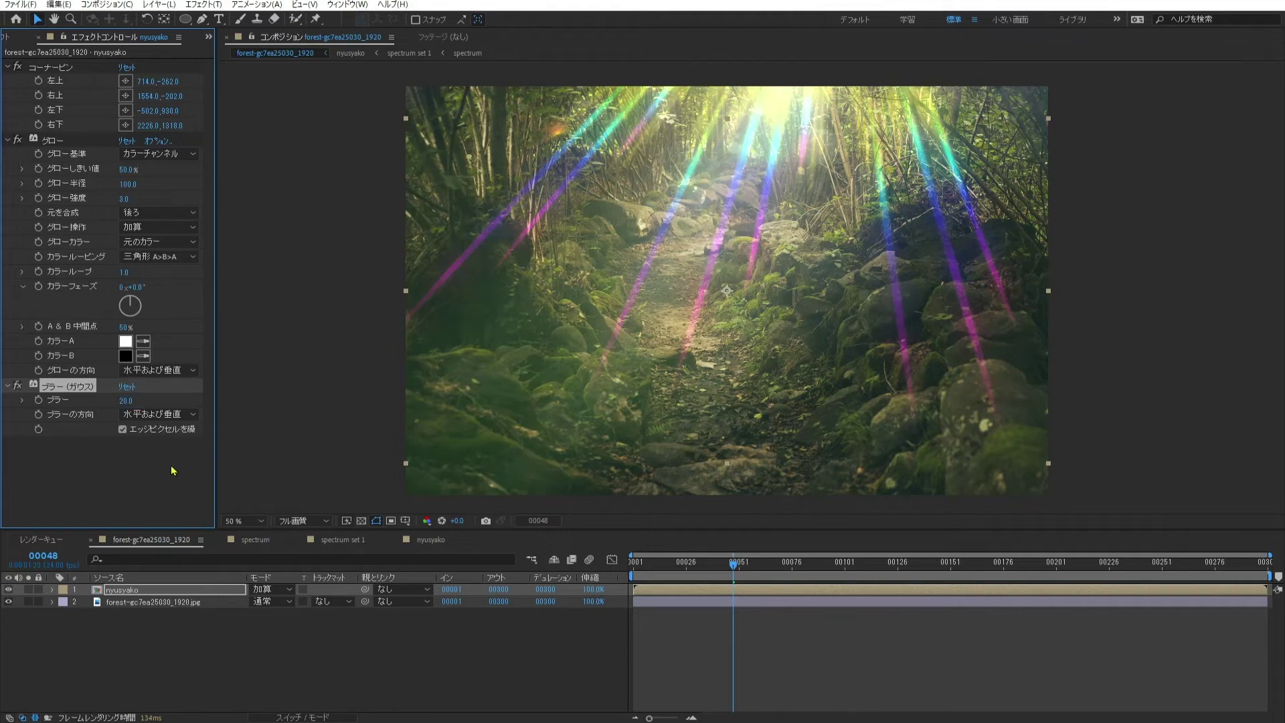
click(203, 4)
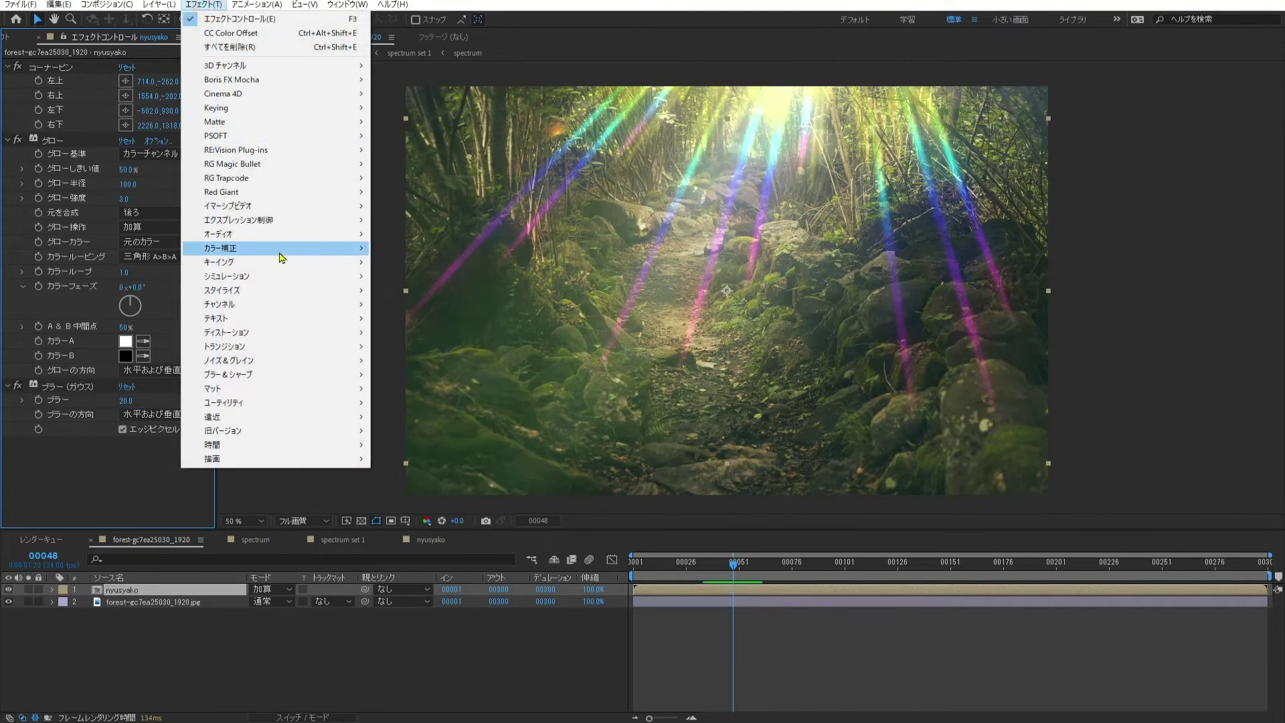
Step: Add a Tint effect and map black to light green
mouse_move(282, 258)
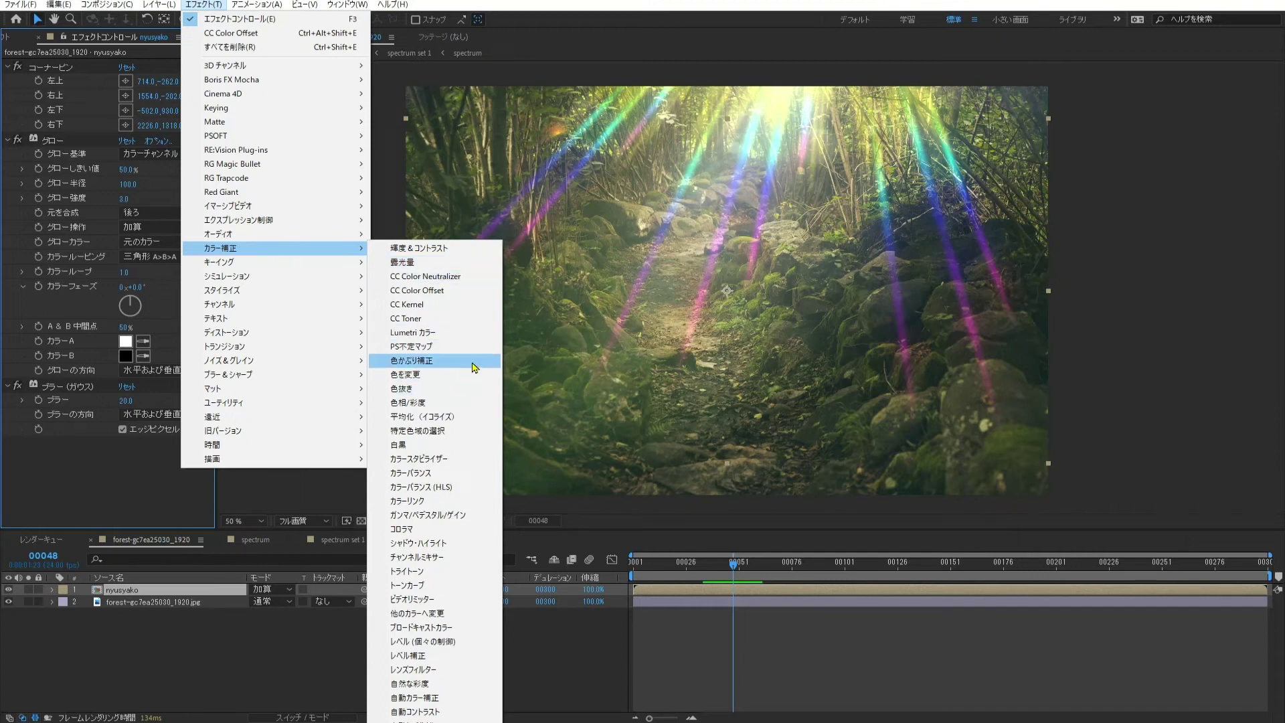
click(473, 368)
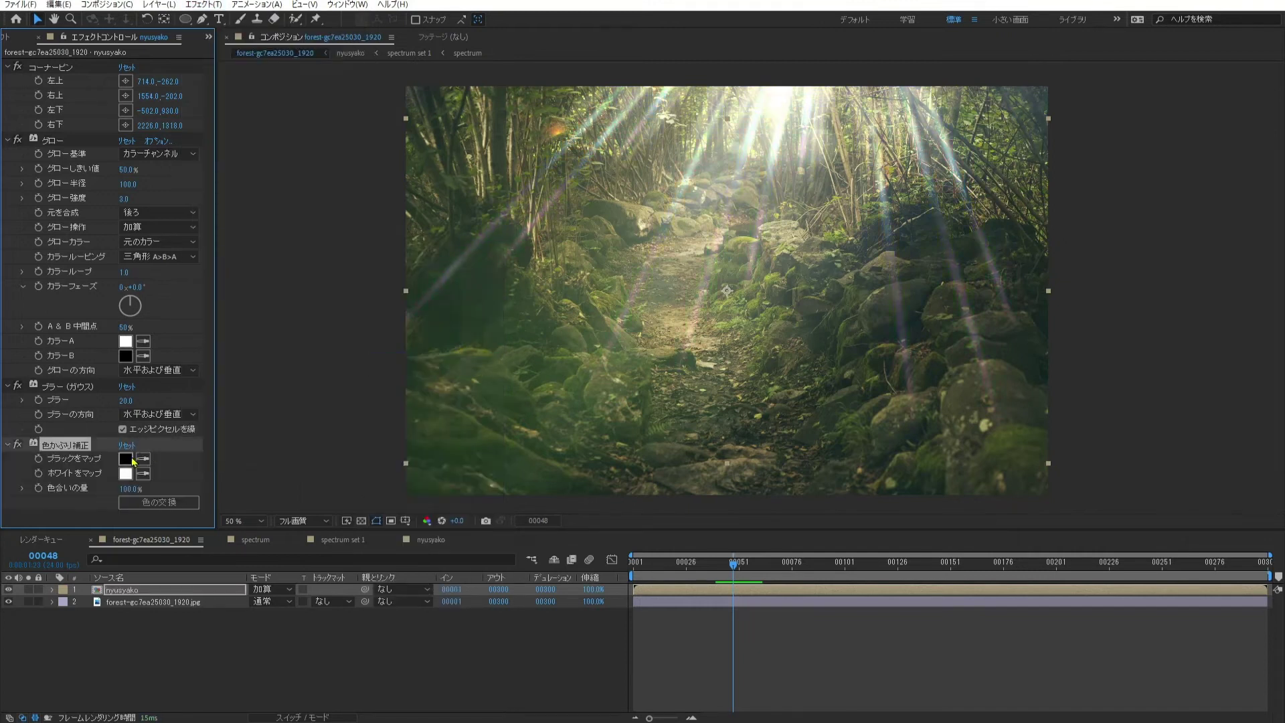
click(126, 459)
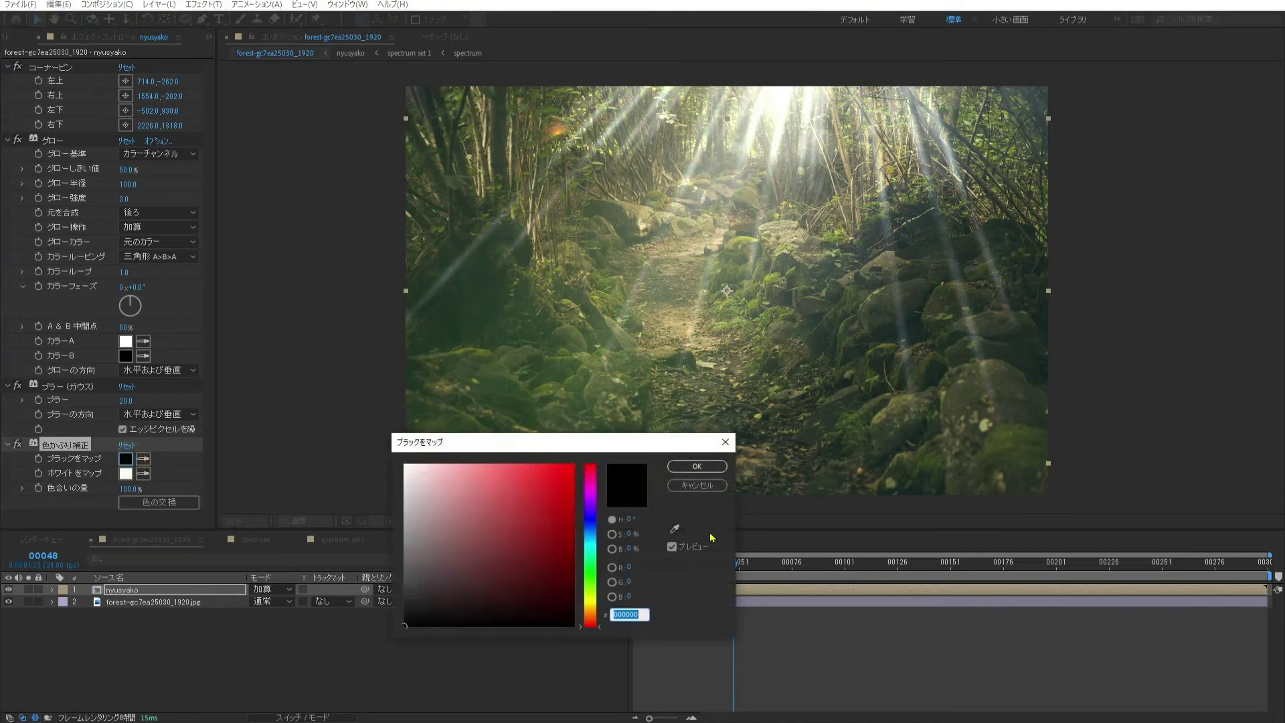
click(592, 553)
drag(523, 516, 492, 461)
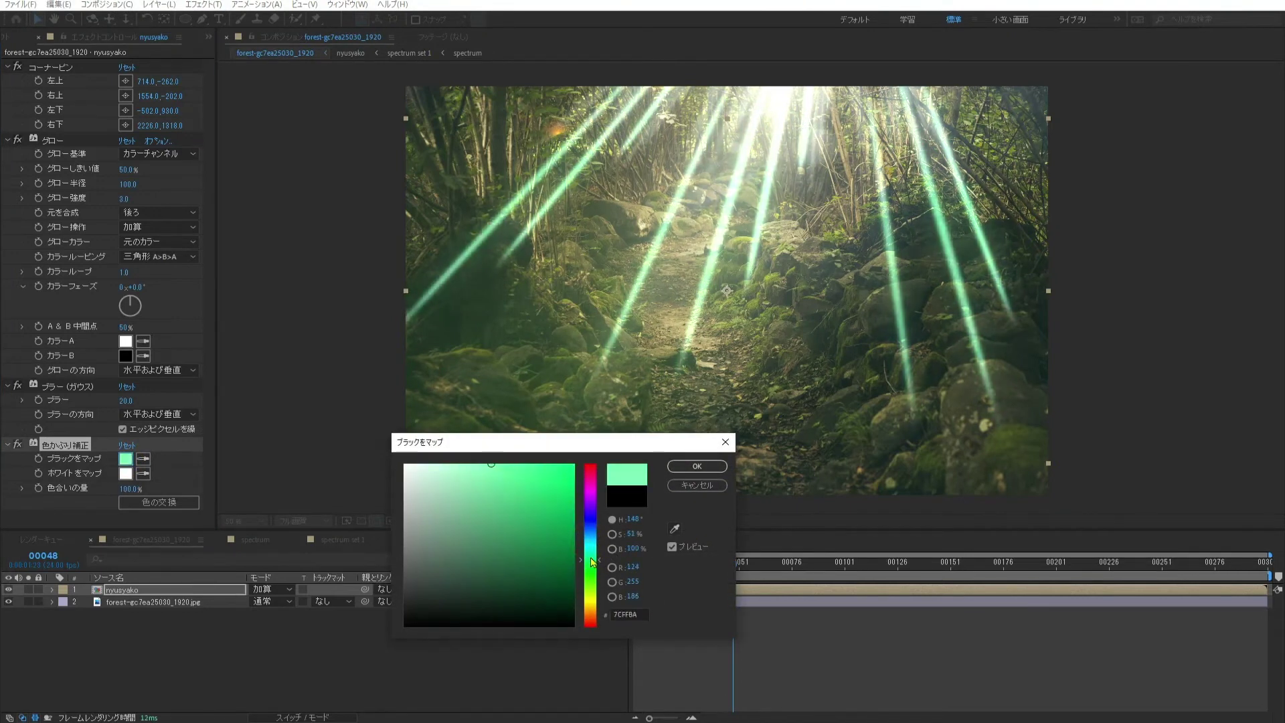
drag(592, 561, 597, 577)
click(696, 467)
Step: Map white to pale yellow and set the tint amount to 40%
click(125, 473)
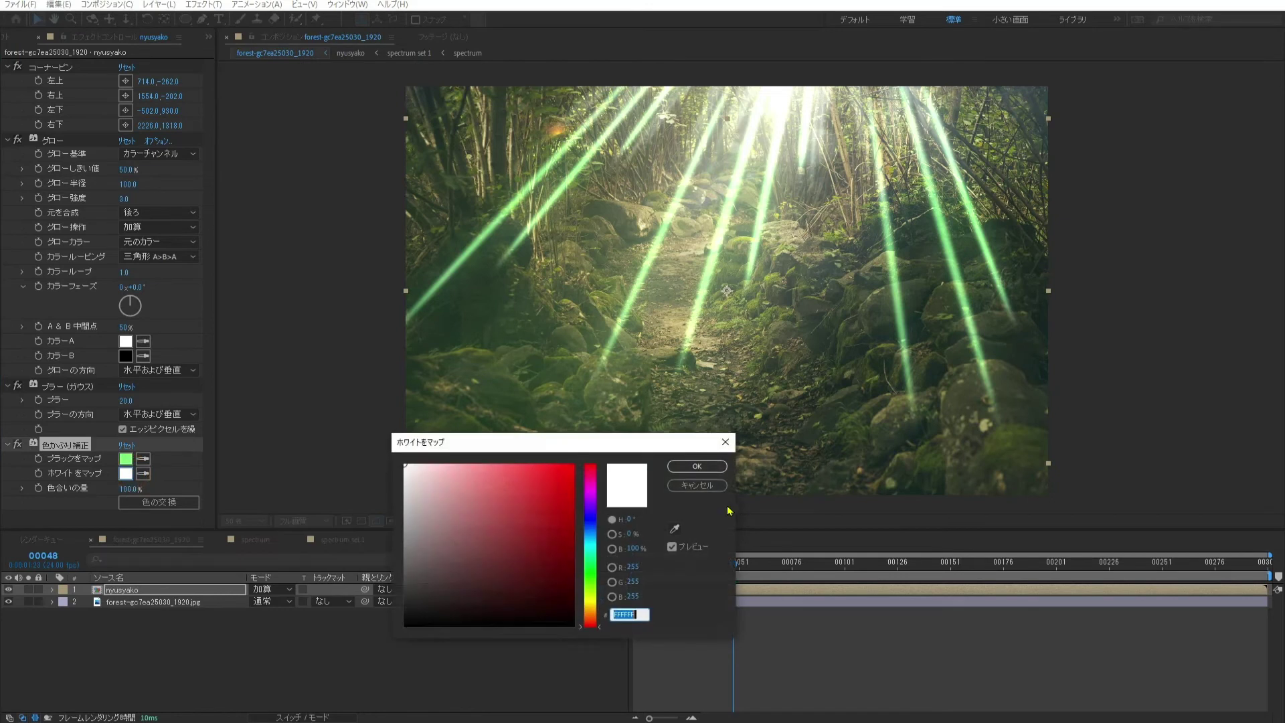
click(602, 598)
drag(458, 487, 475, 456)
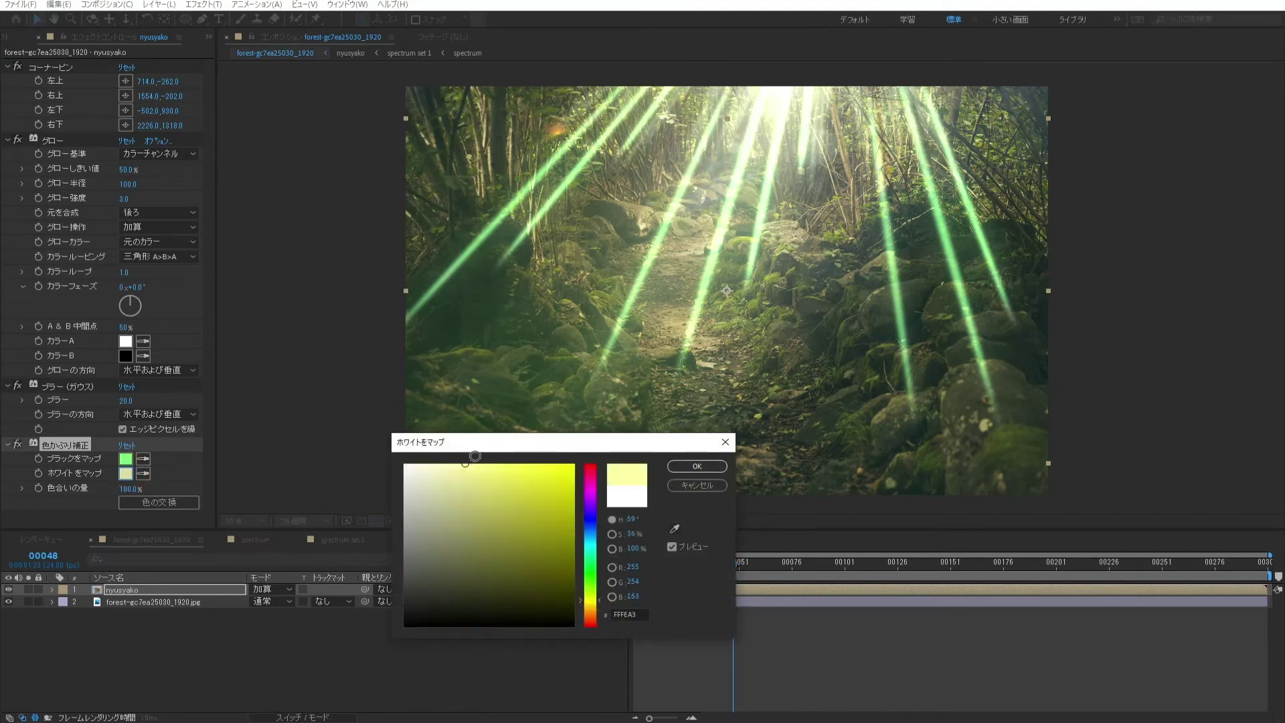
click(703, 467)
click(128, 489)
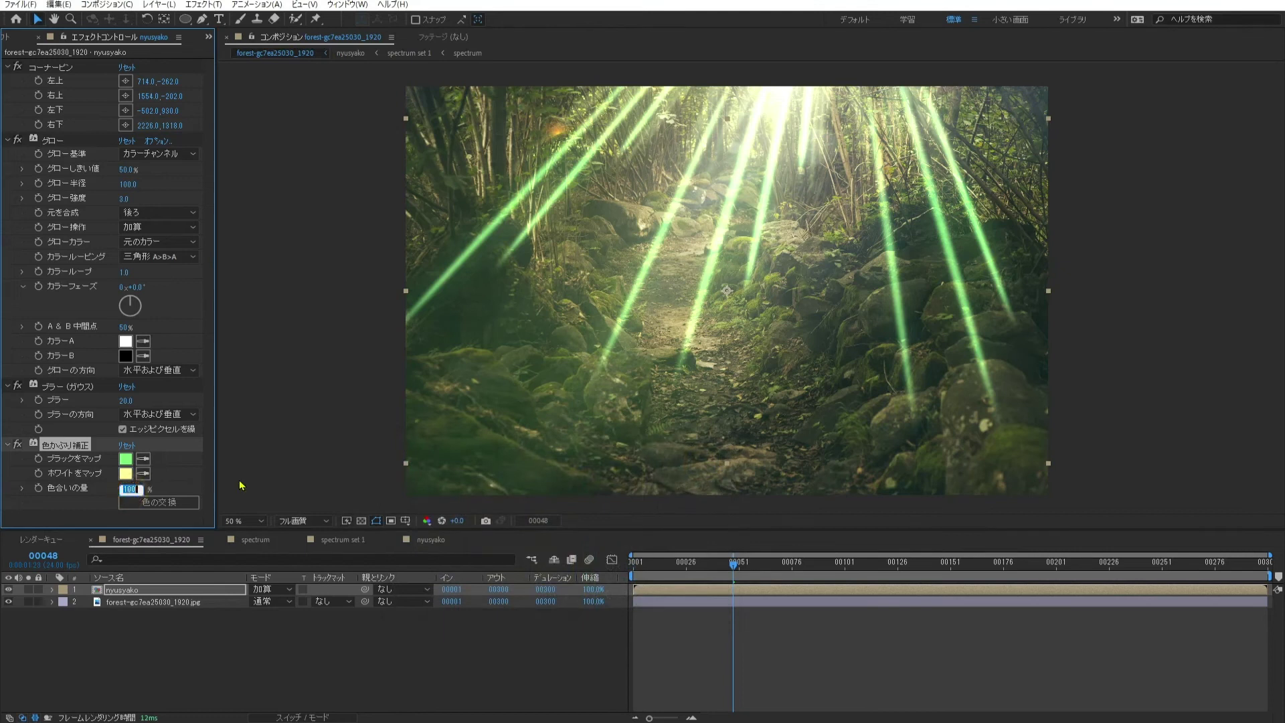
text(40)
key(Return)
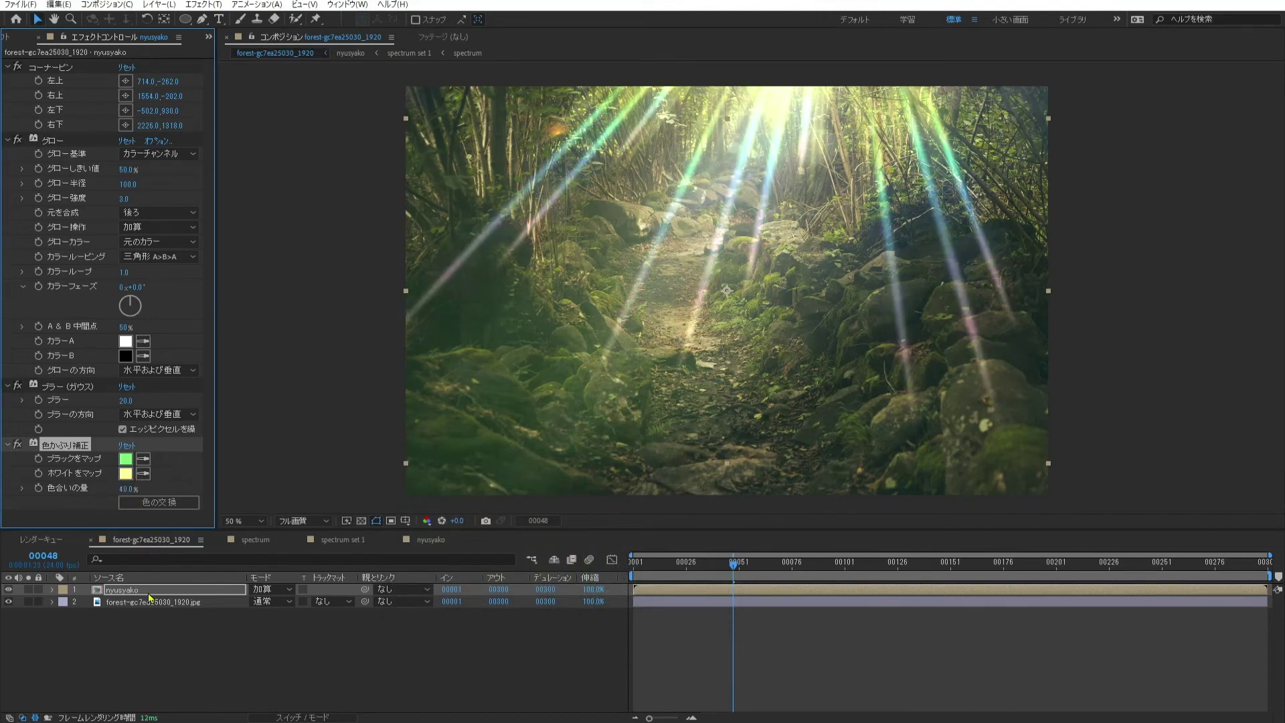
Step: Set the rays layer's opacity to 50%
key(t)
click(260, 601)
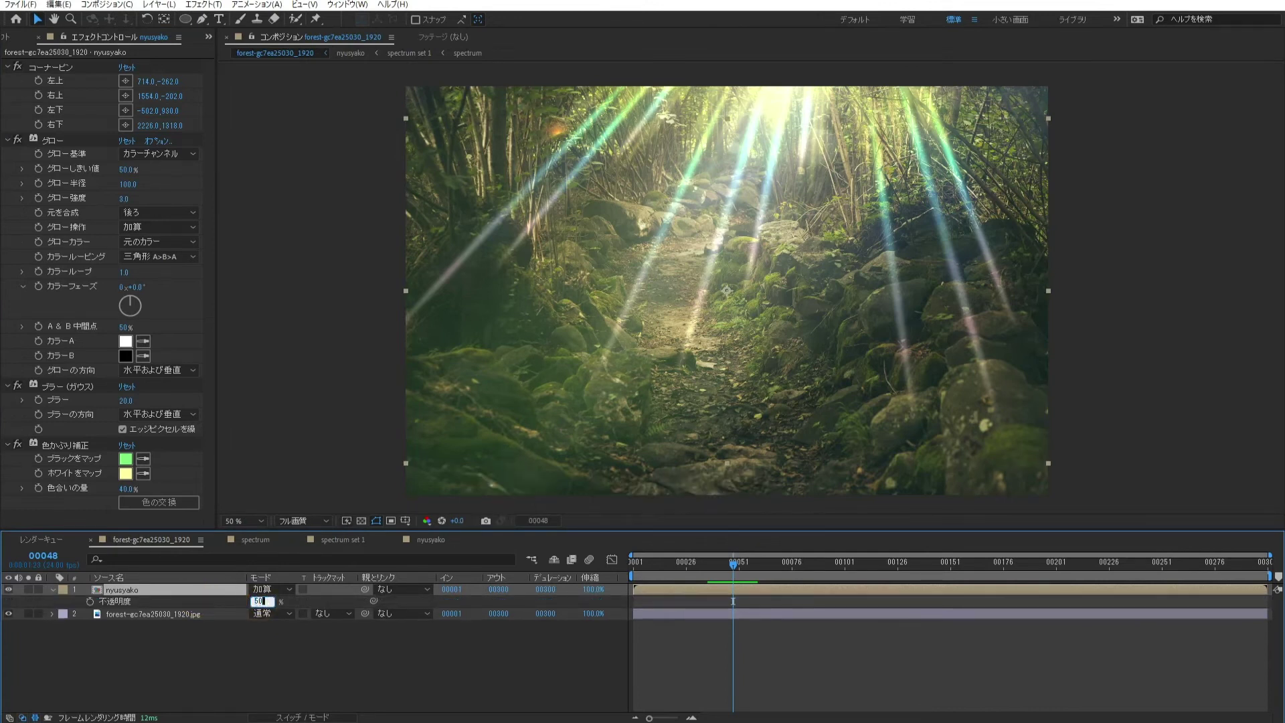
key(Return)
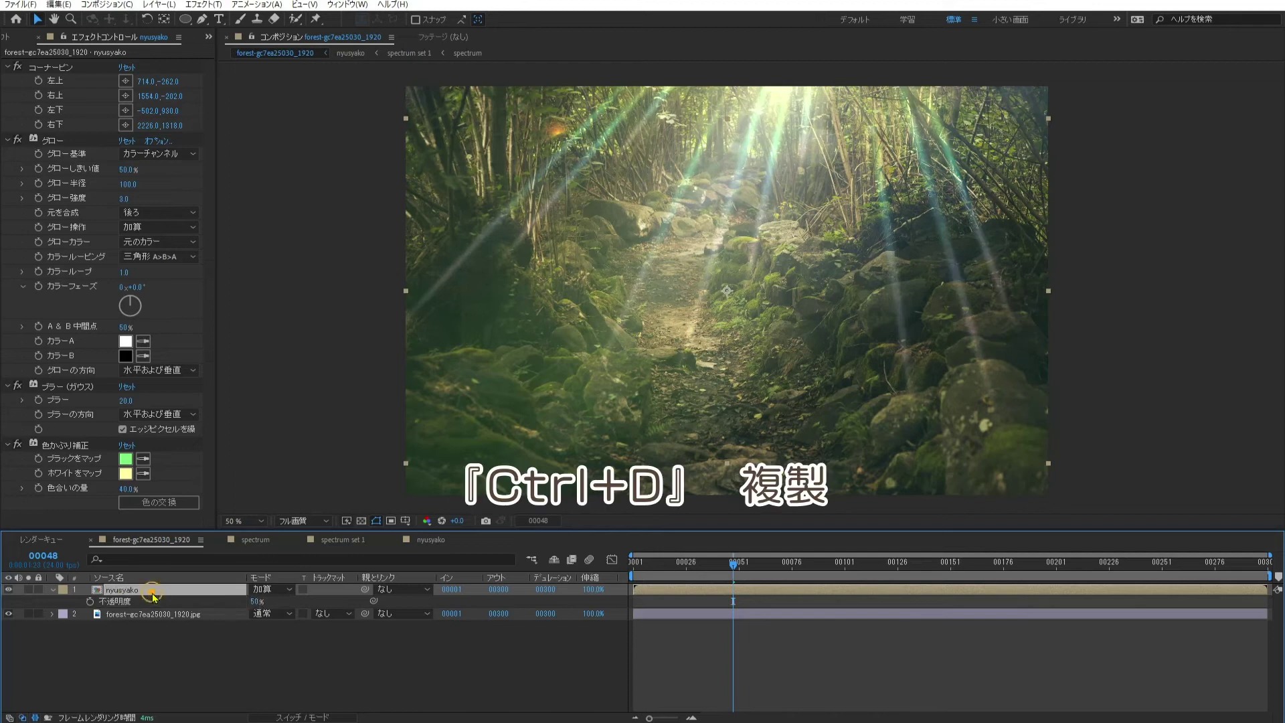
Step: Duplicate the nyusyako rays layer and set the copy's Gaussian Blur to 3
key(ctrl+d)
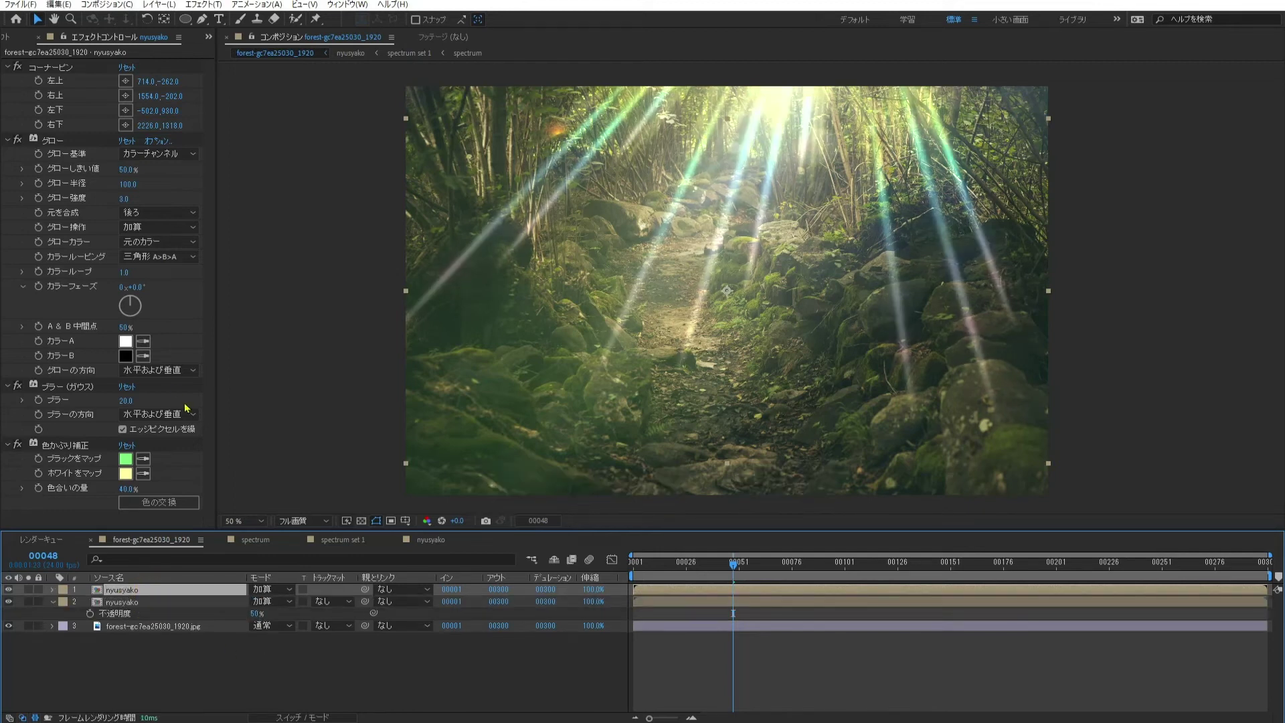
click(123, 399)
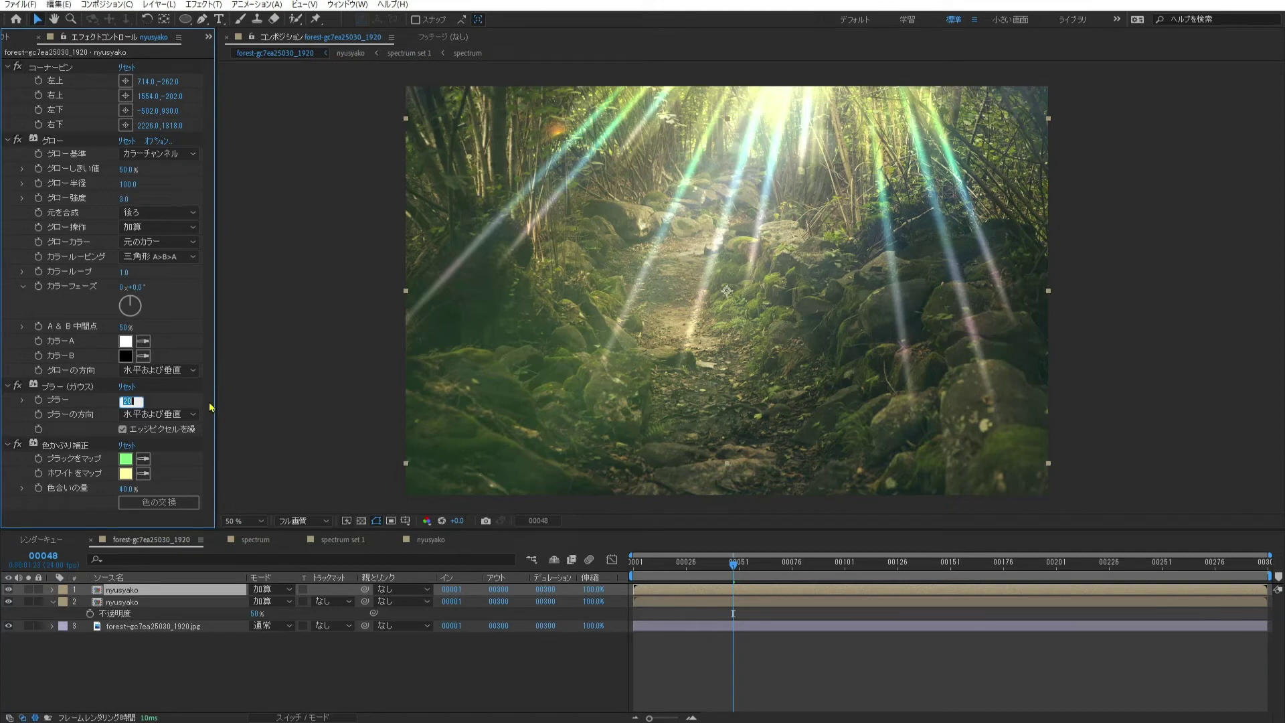
text(3)
key(Return)
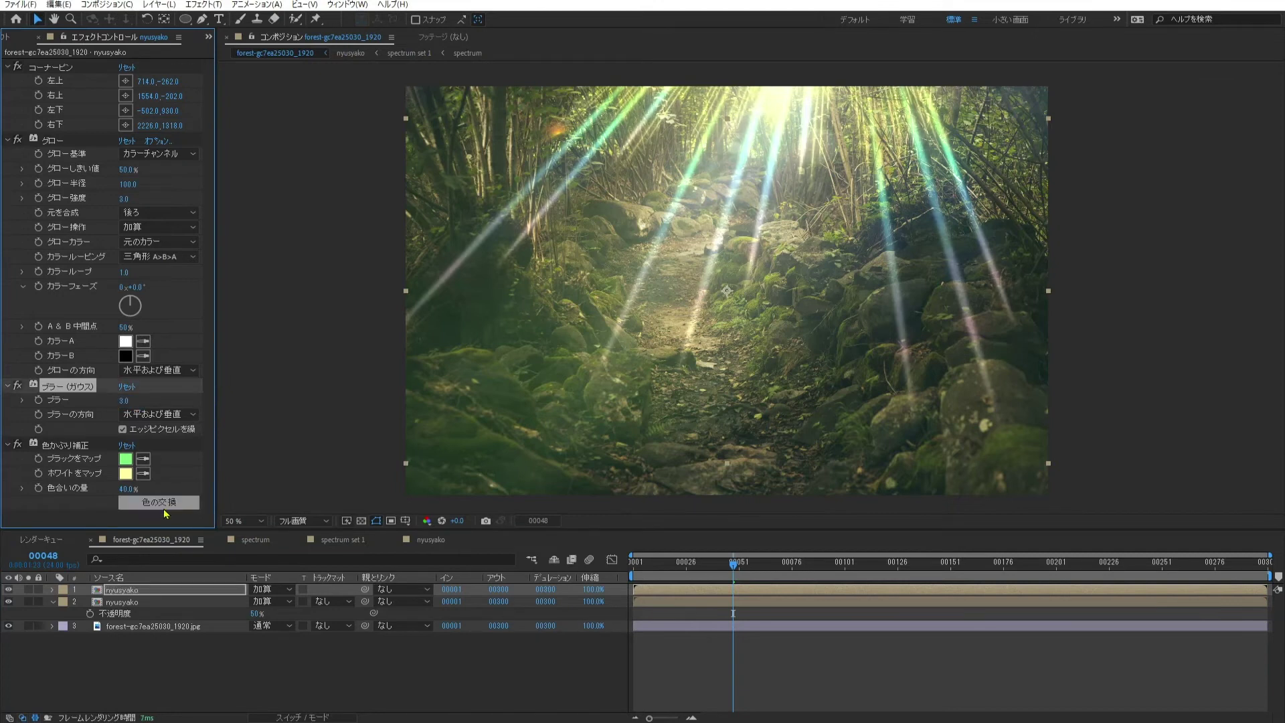
Step: Set the top rays copy's opacity to 15% and duplicate it again
key(t)
click(255, 602)
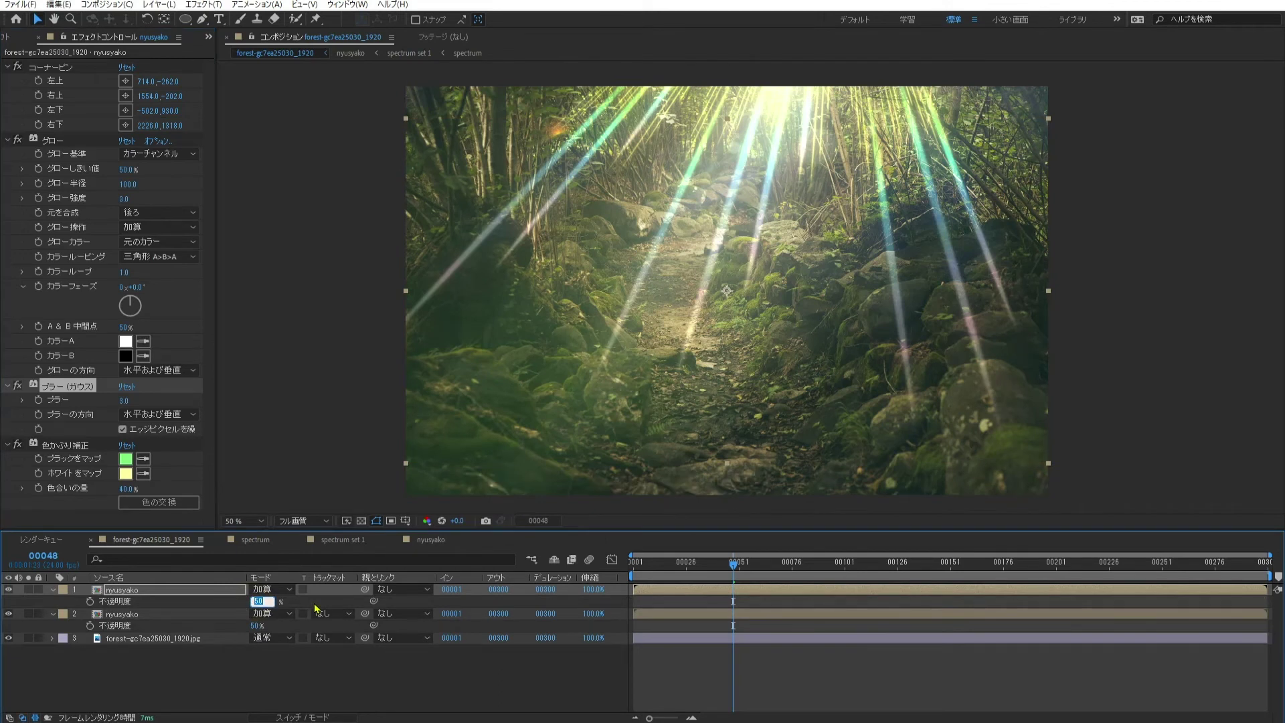
text(15)
key(Return)
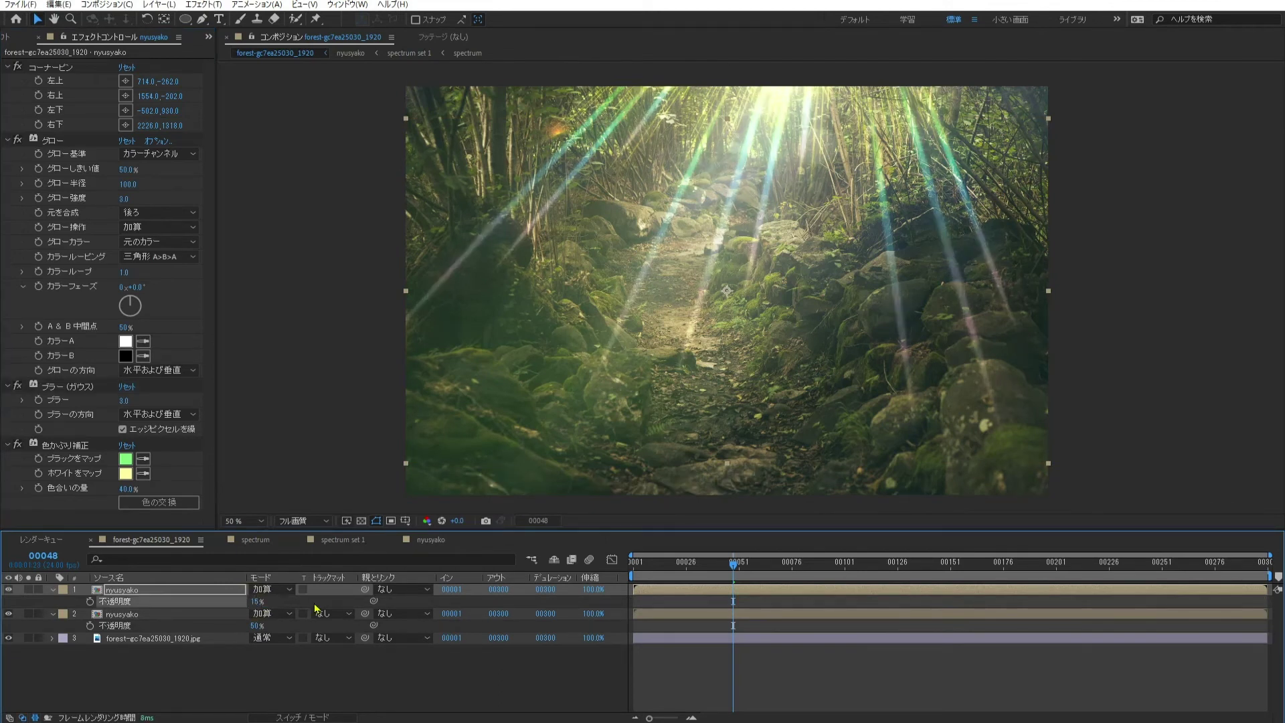
click(158, 589)
key(ctrl+d)
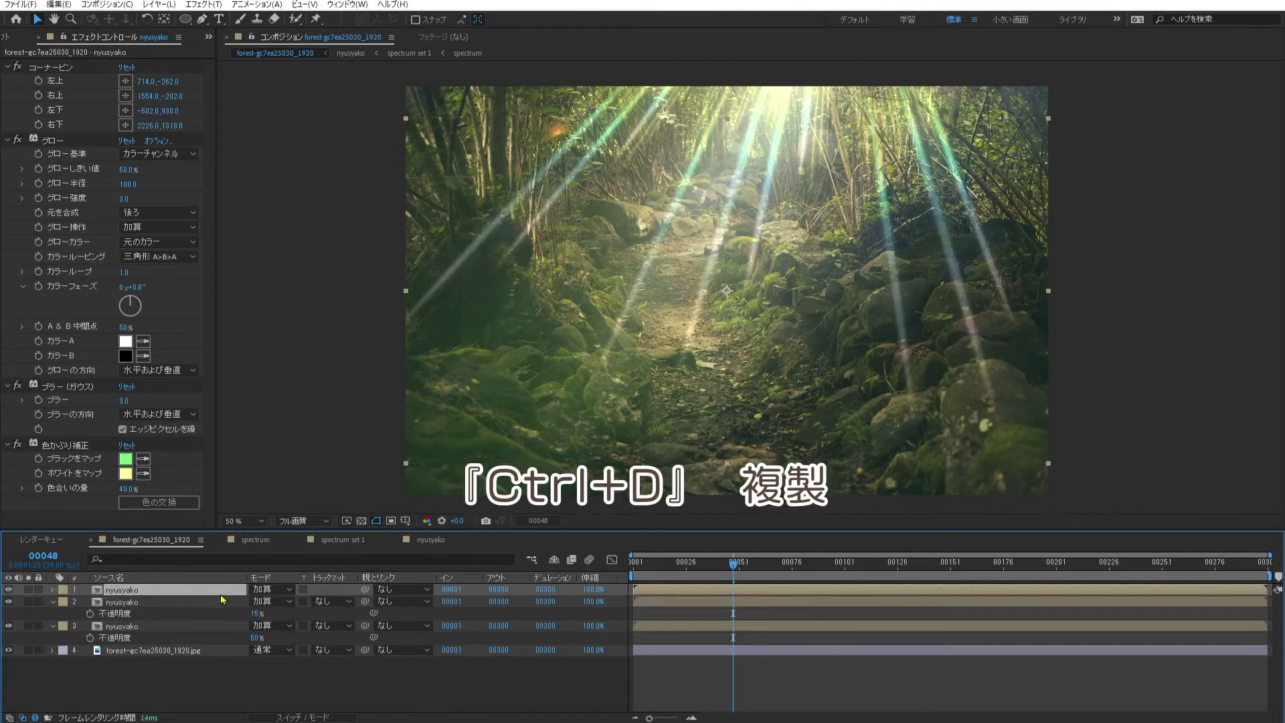
Step: Set the newest copy's blur to 400 and its opacity to 80%
click(125, 402)
text(400)
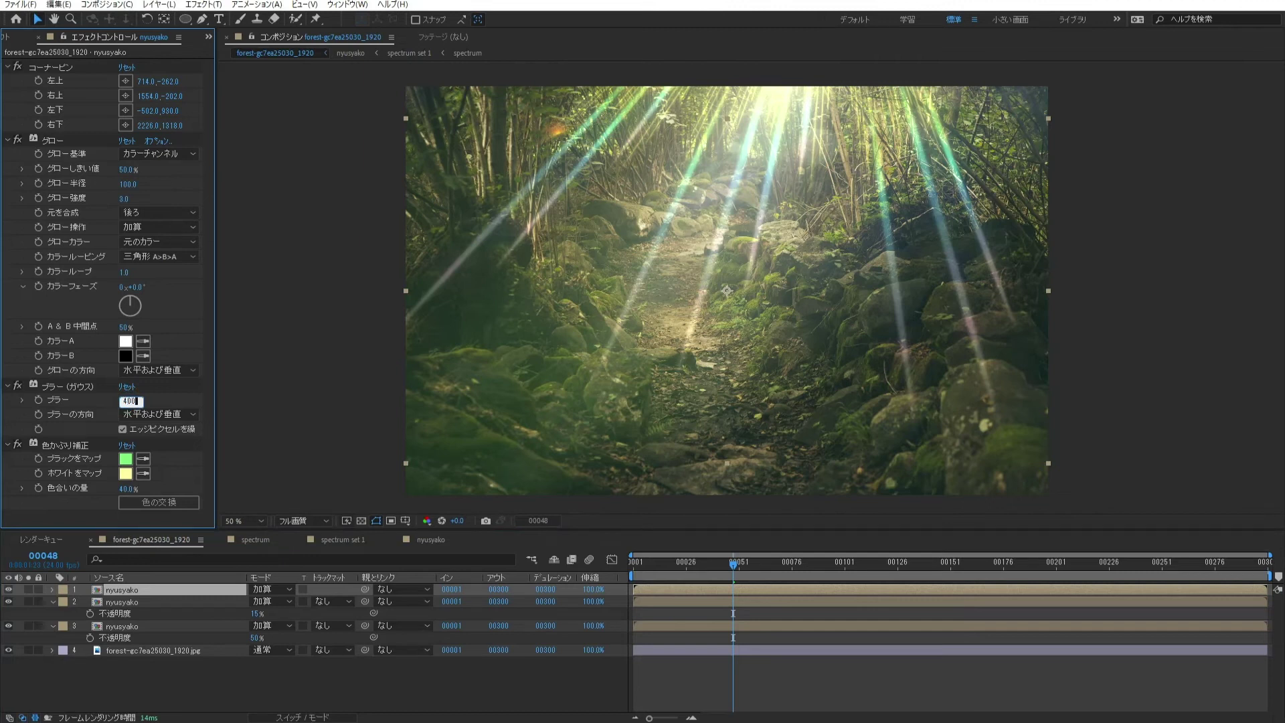
key(Return)
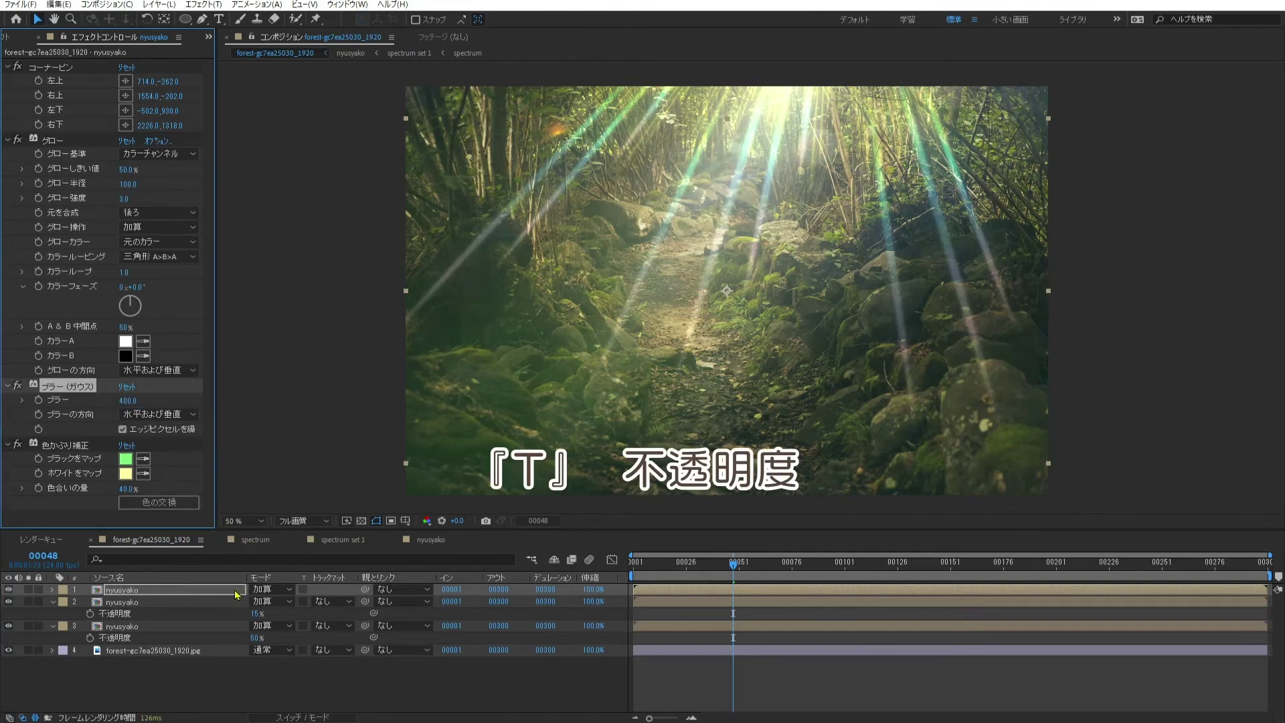
key(t)
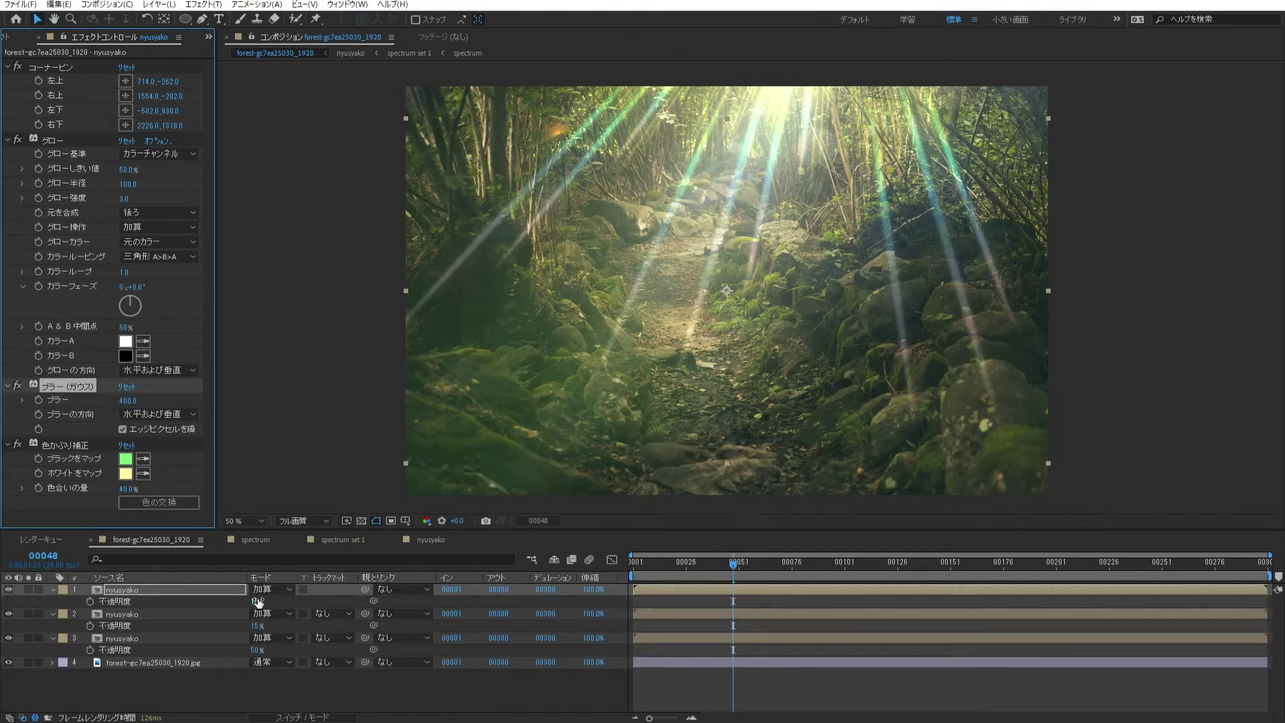
click(257, 601)
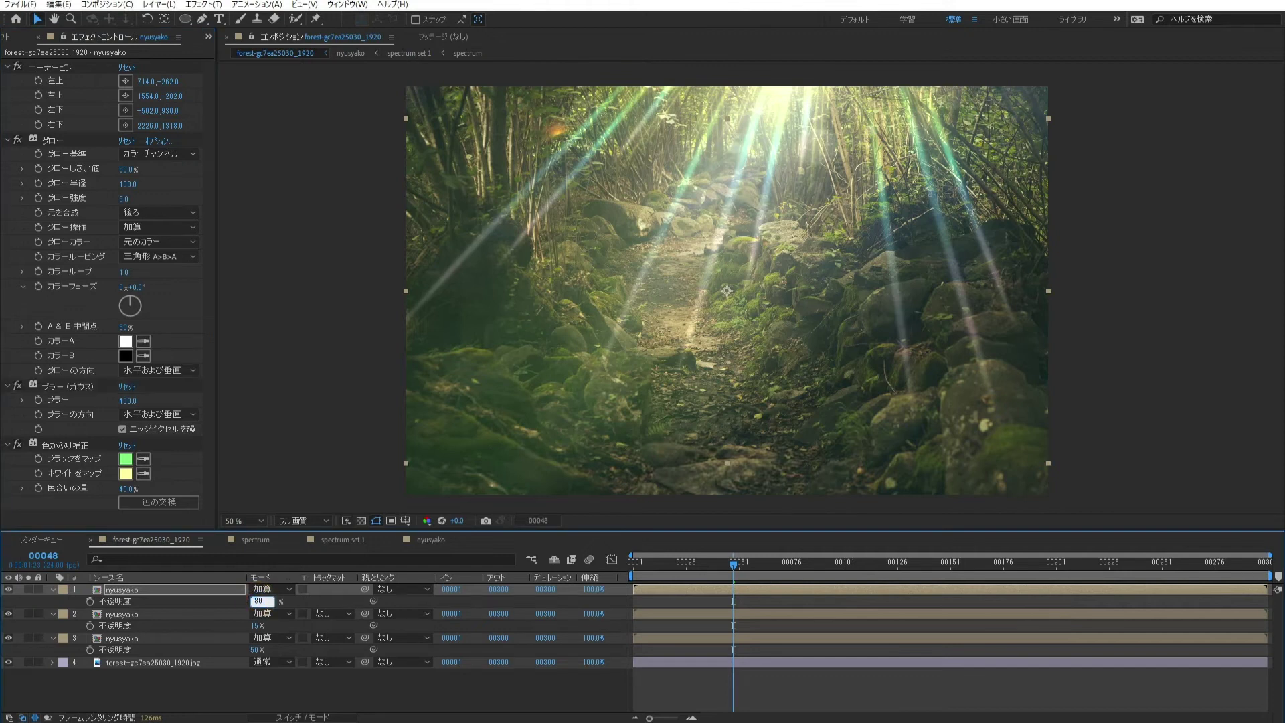
key(Return)
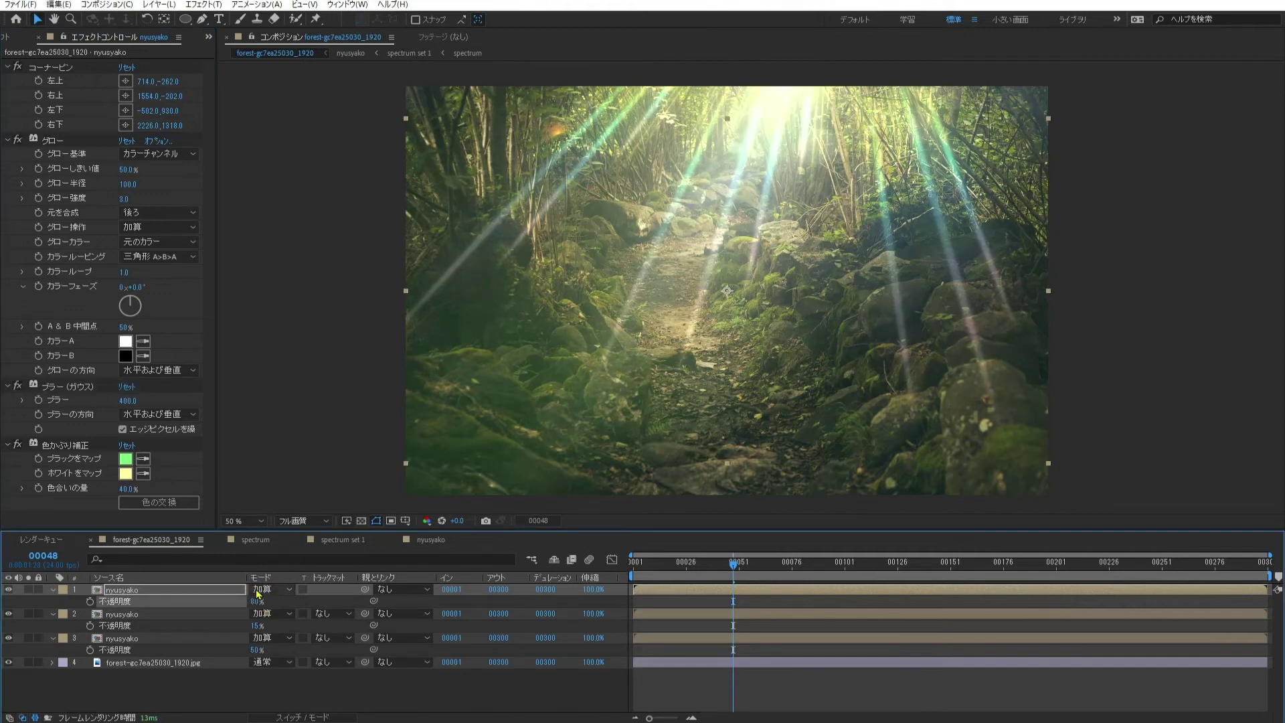
Step: Switch the top rays copy from Add to Screen blending and preview the forest scene
click(257, 591)
click(296, 188)
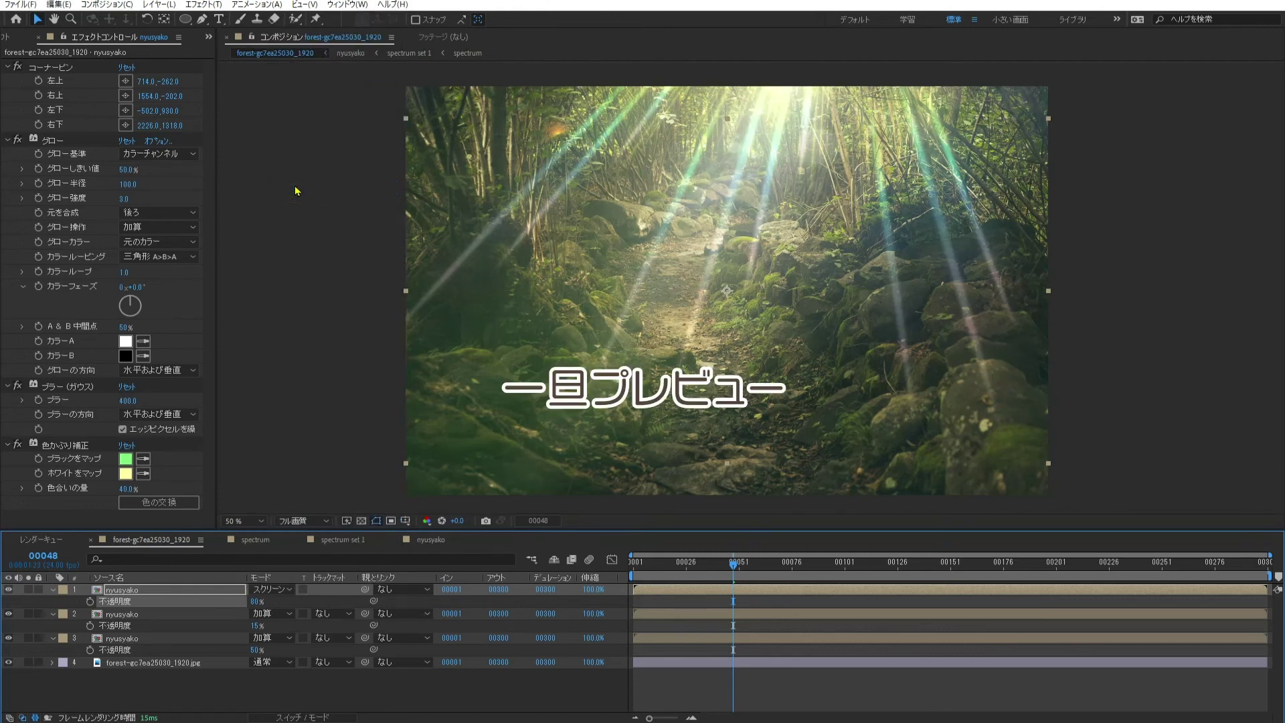
key(space)
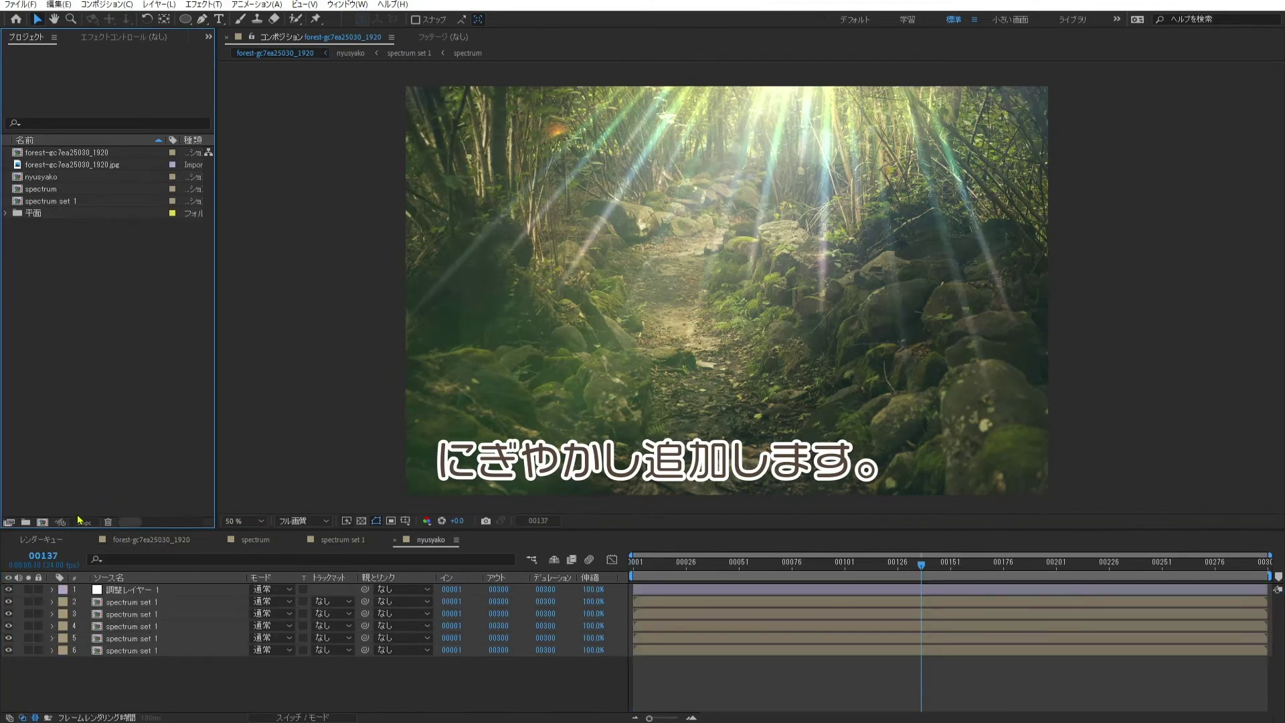
Step: Create a composition named 'spectrum set 2', 320 wide by 300 high
click(44, 522)
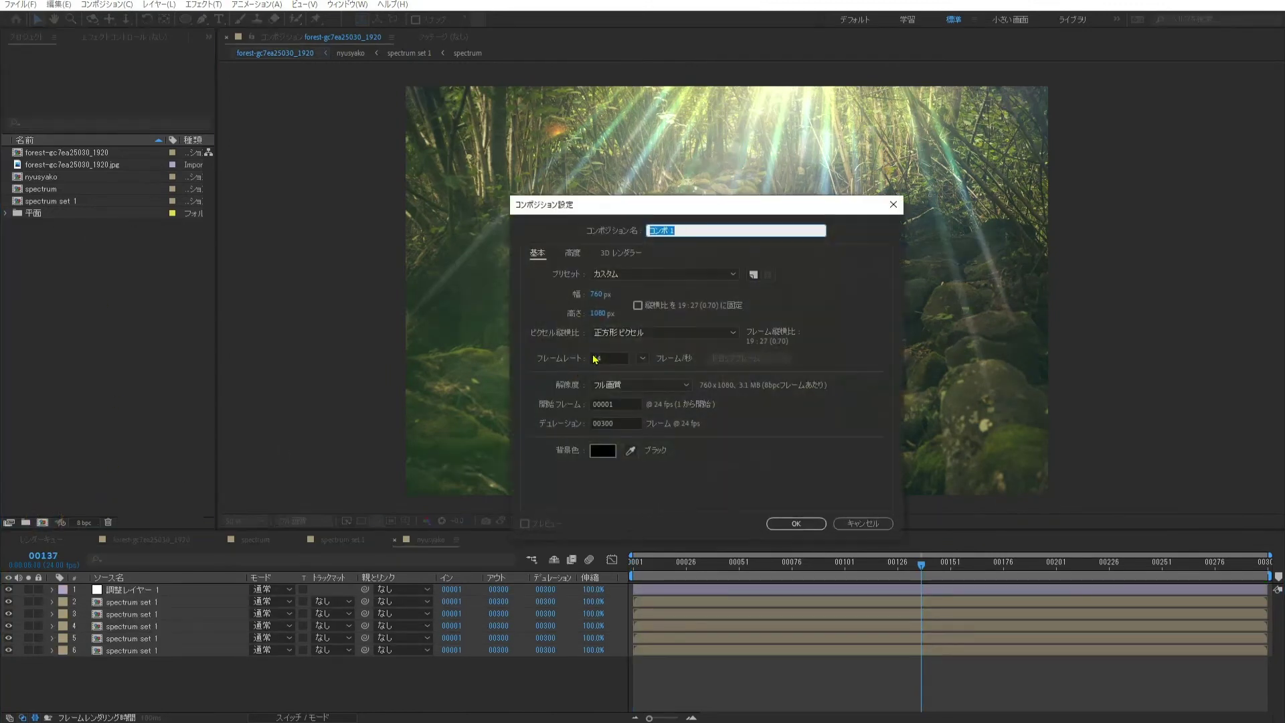
text(spectrum set 2)
click(596, 294)
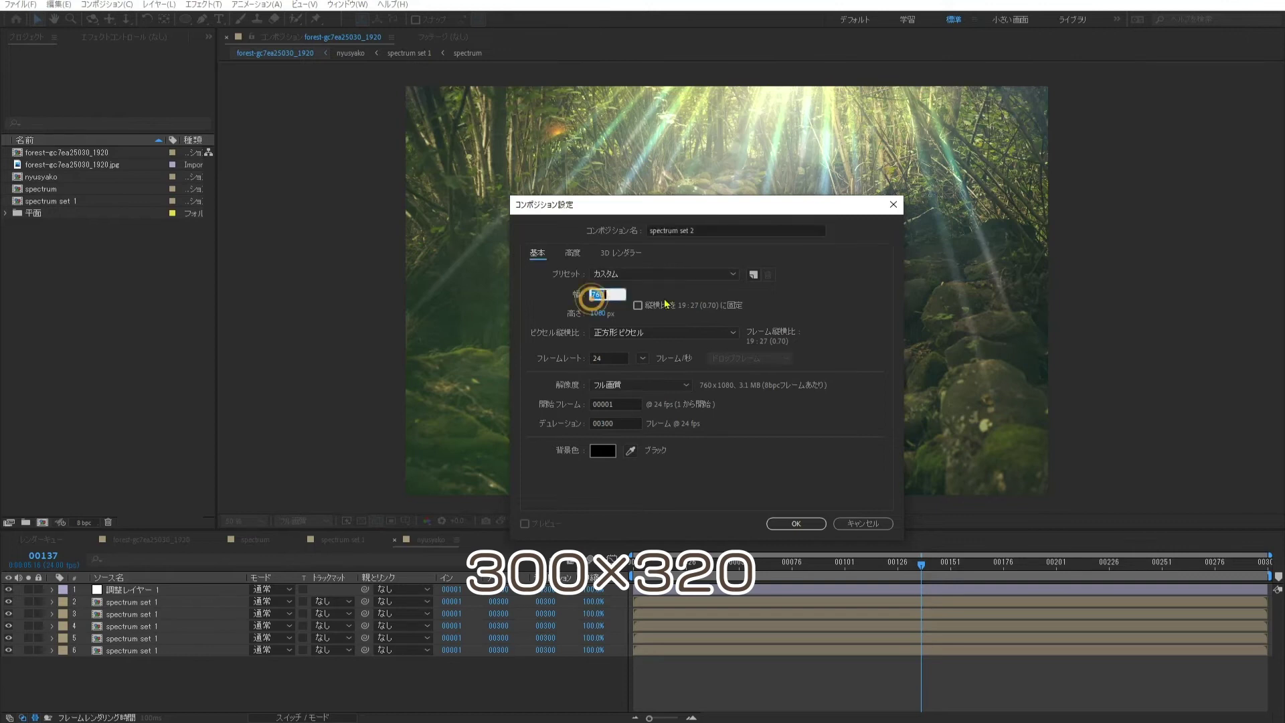
text(320)
key(Tab)
text(300)
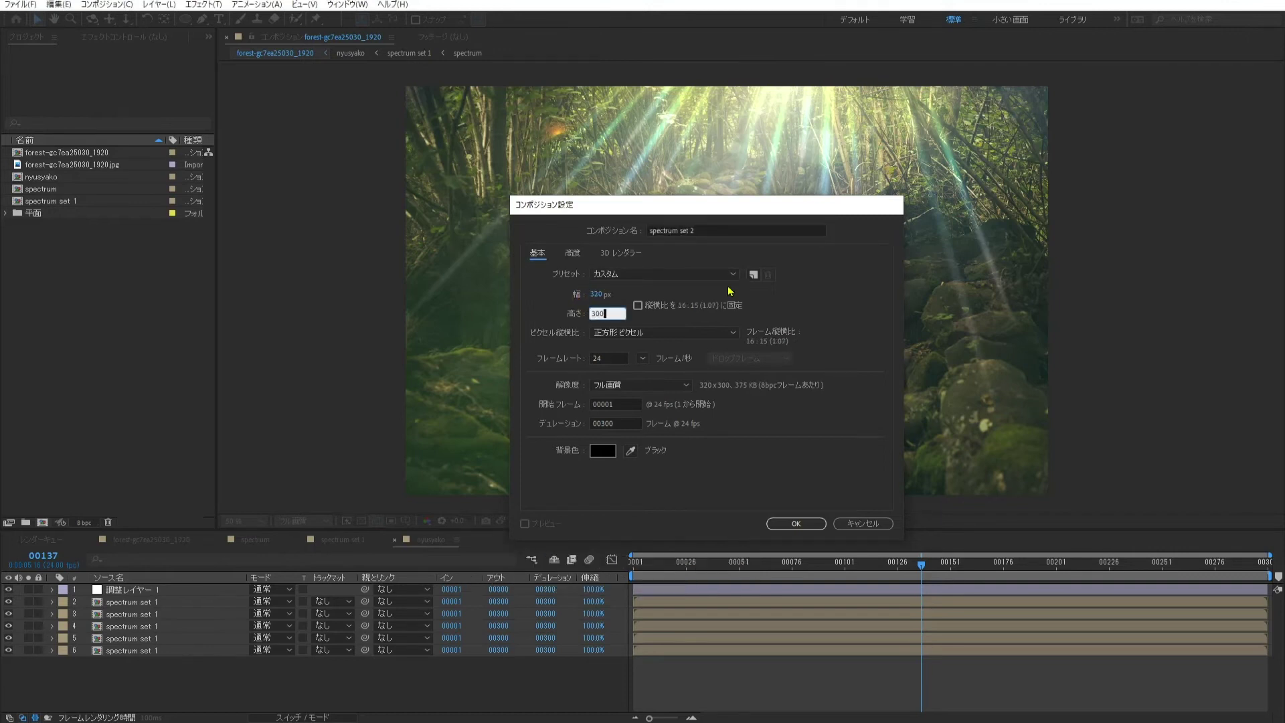
key(Return)
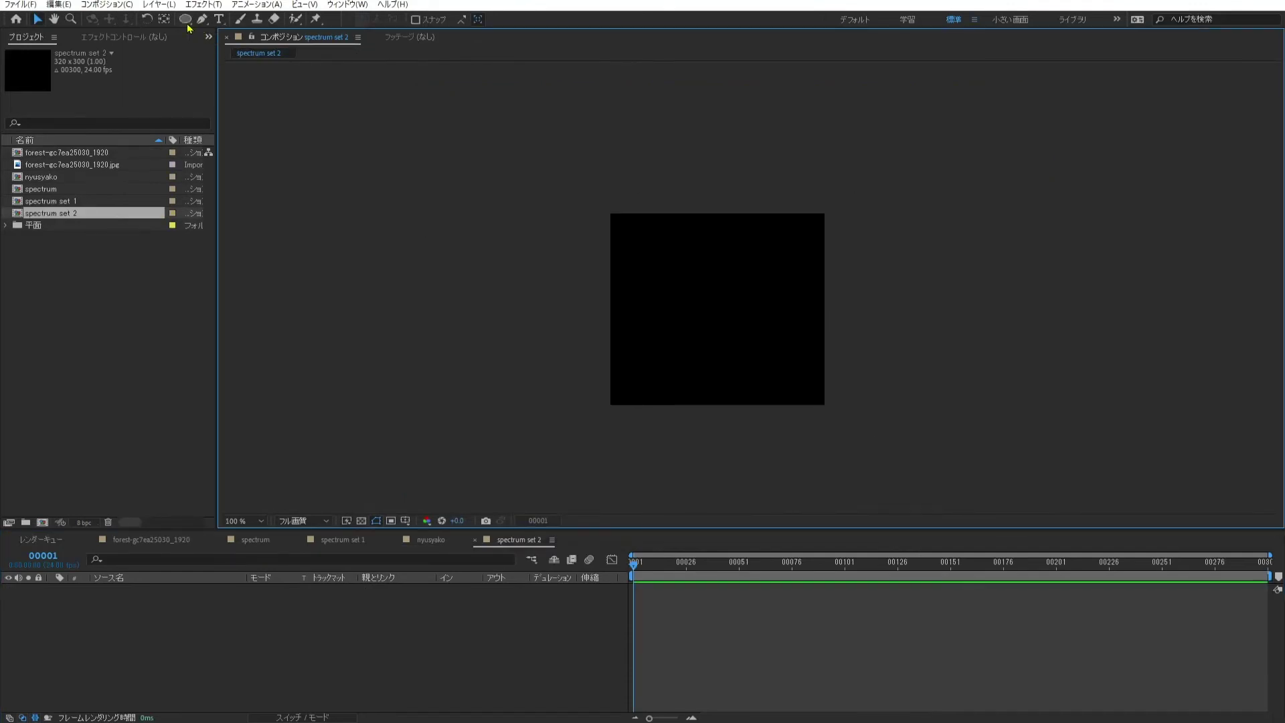
Step: Draw a green ellipse from the comp centre and scale it to 10%
click(184, 19)
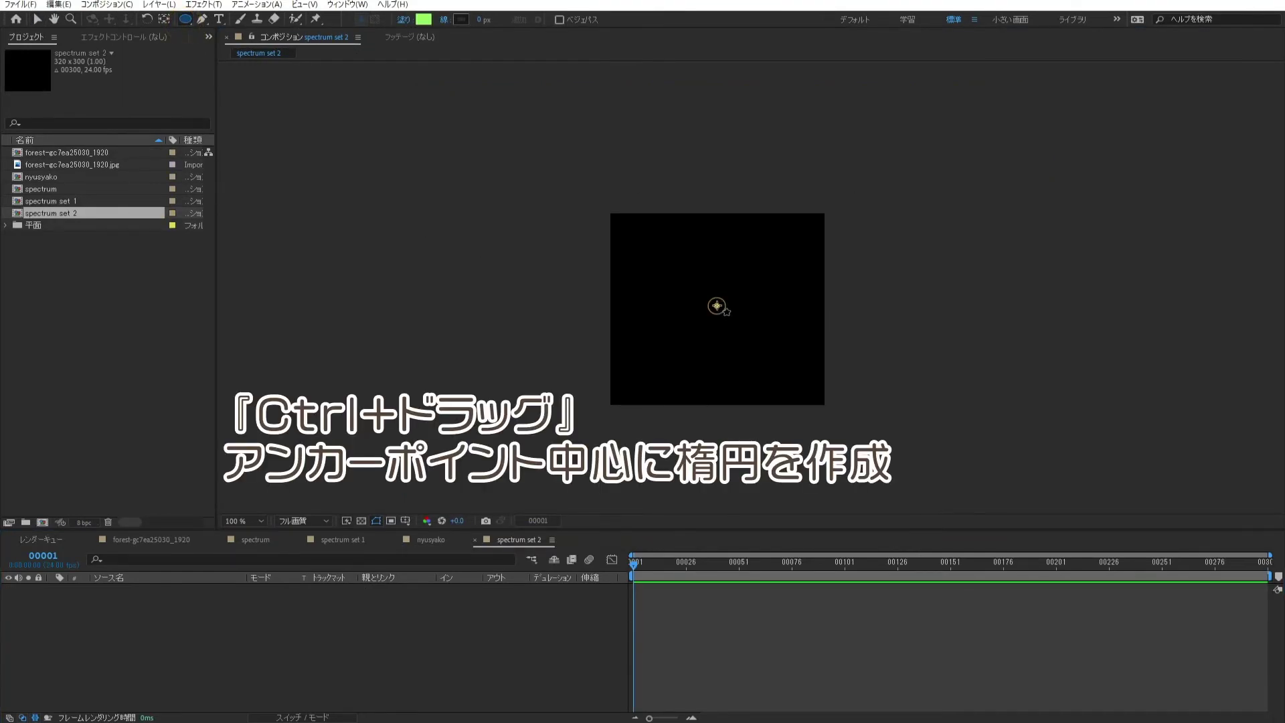
mouse_move(717, 307)
mouse_down()
mouse_move(746, 326)
mouse_move(734, 327)
mouse_up()
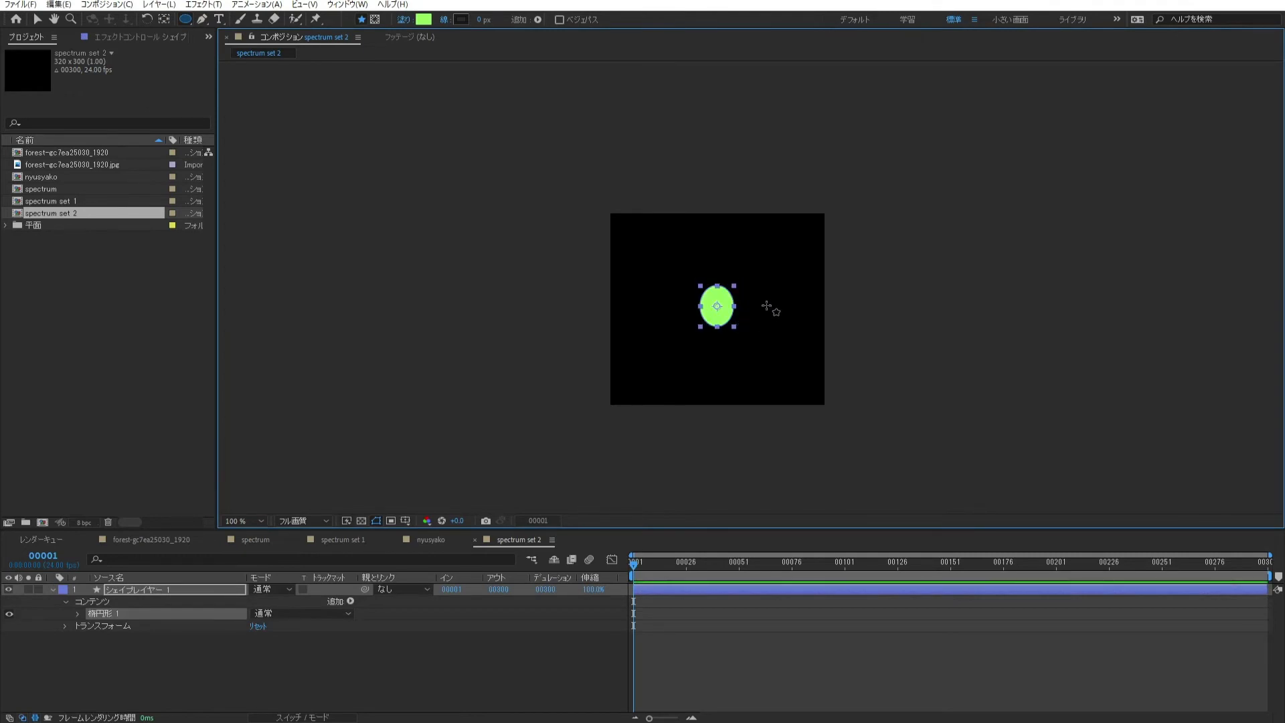
key(v)
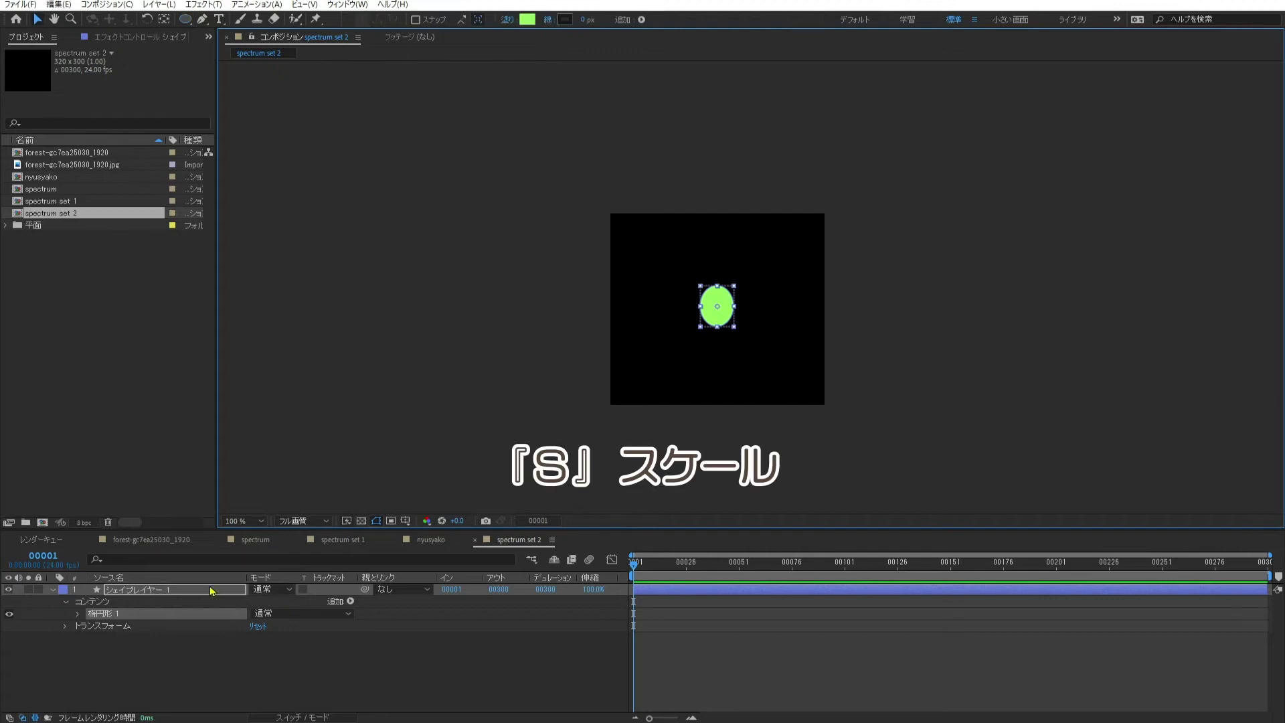
key(s)
click(271, 601)
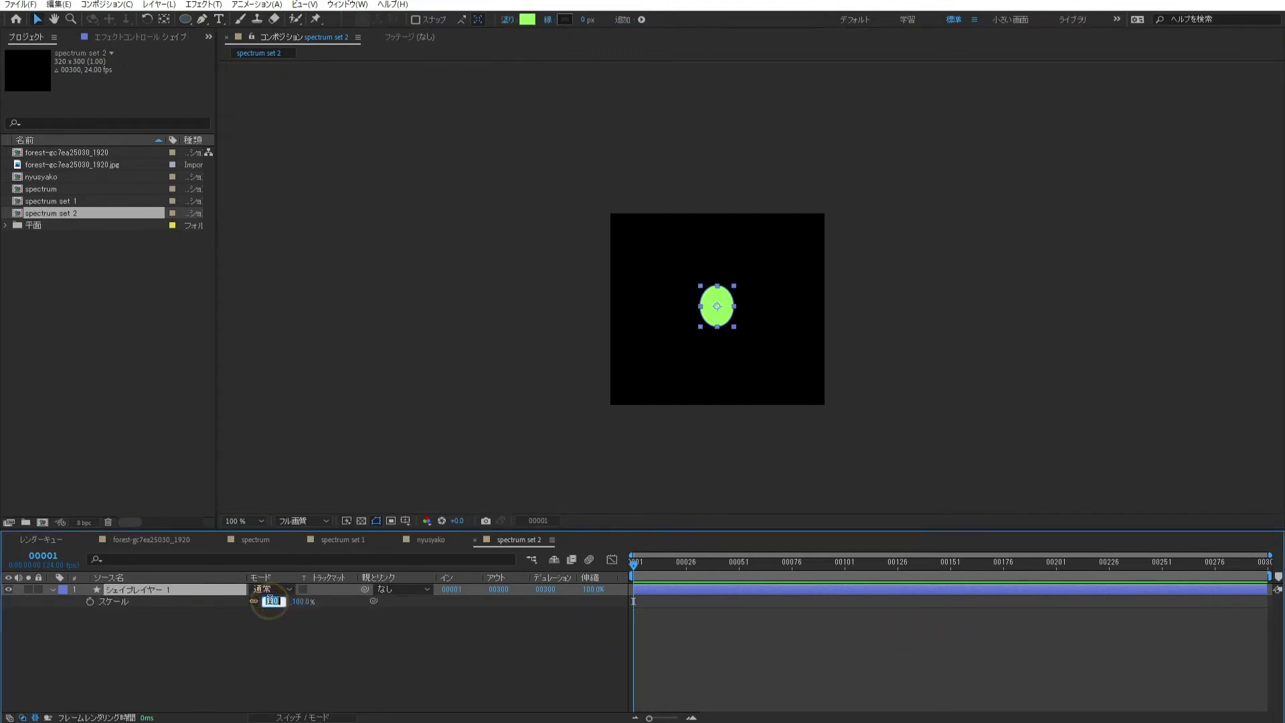
text(10)
key(Return)
Step: Set the ellipse shape layer's opacity to 0%
click(266, 646)
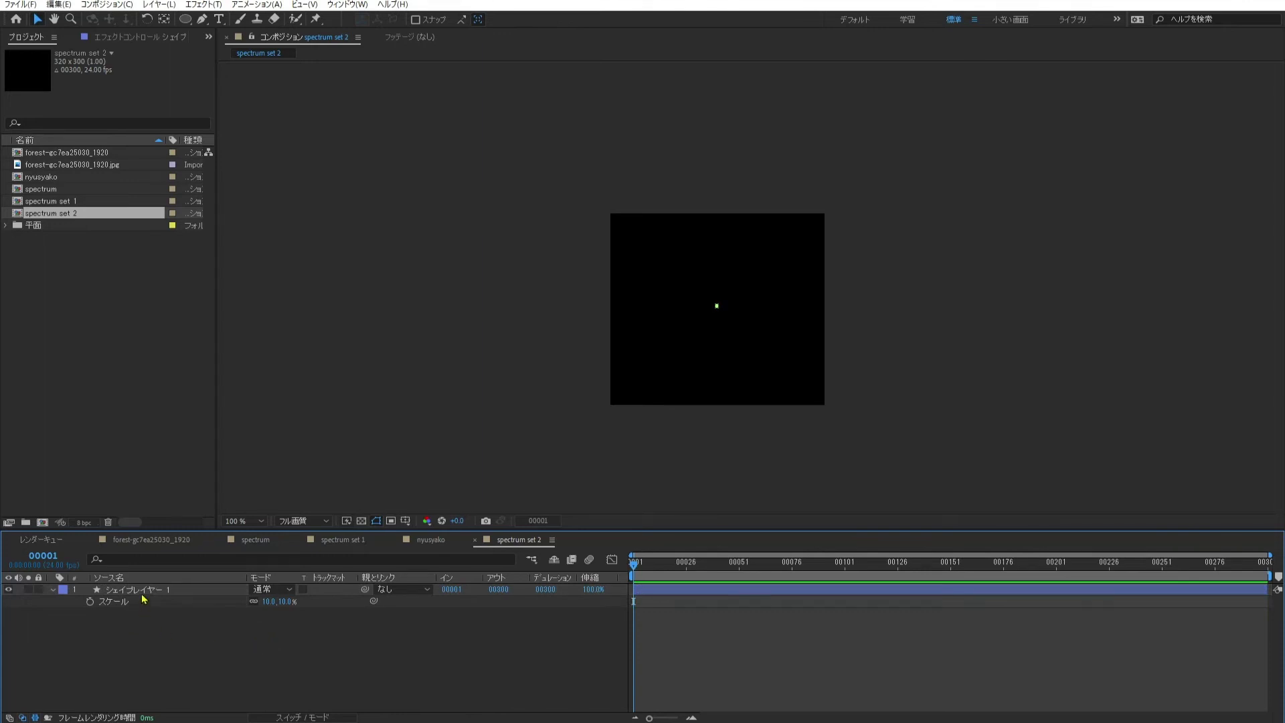
click(181, 587)
key(t)
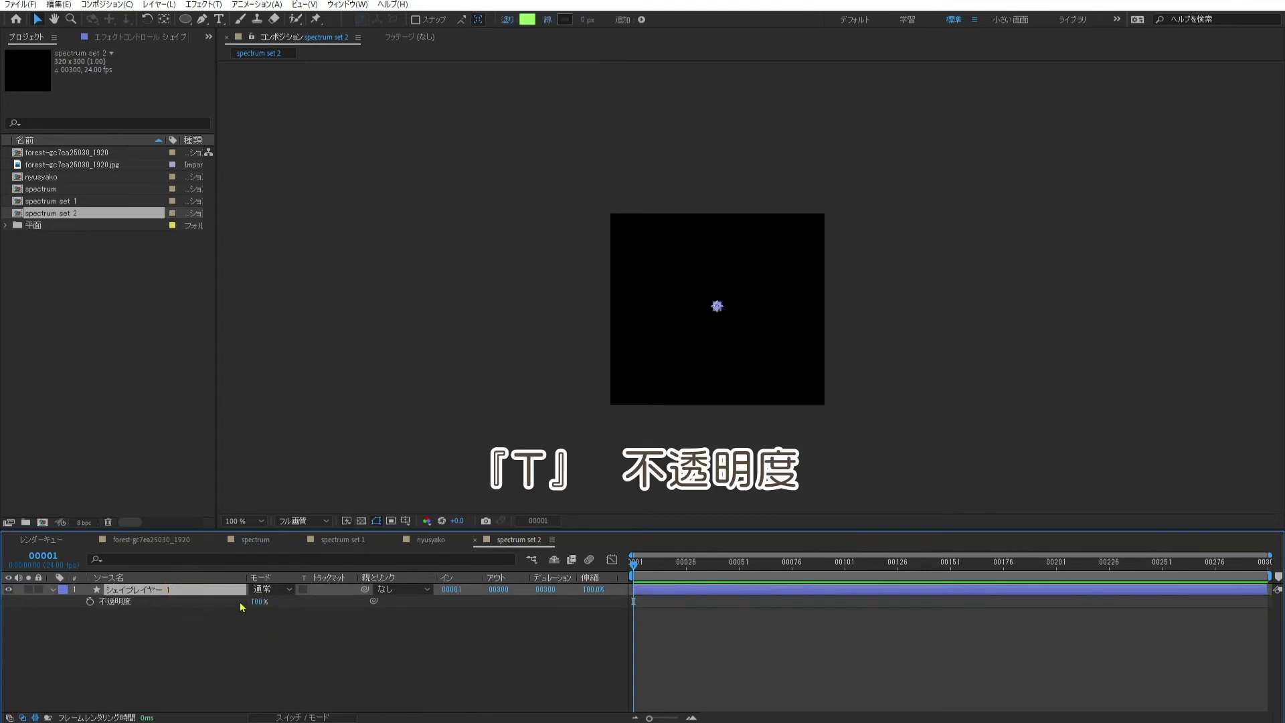
click(260, 602)
text(0)
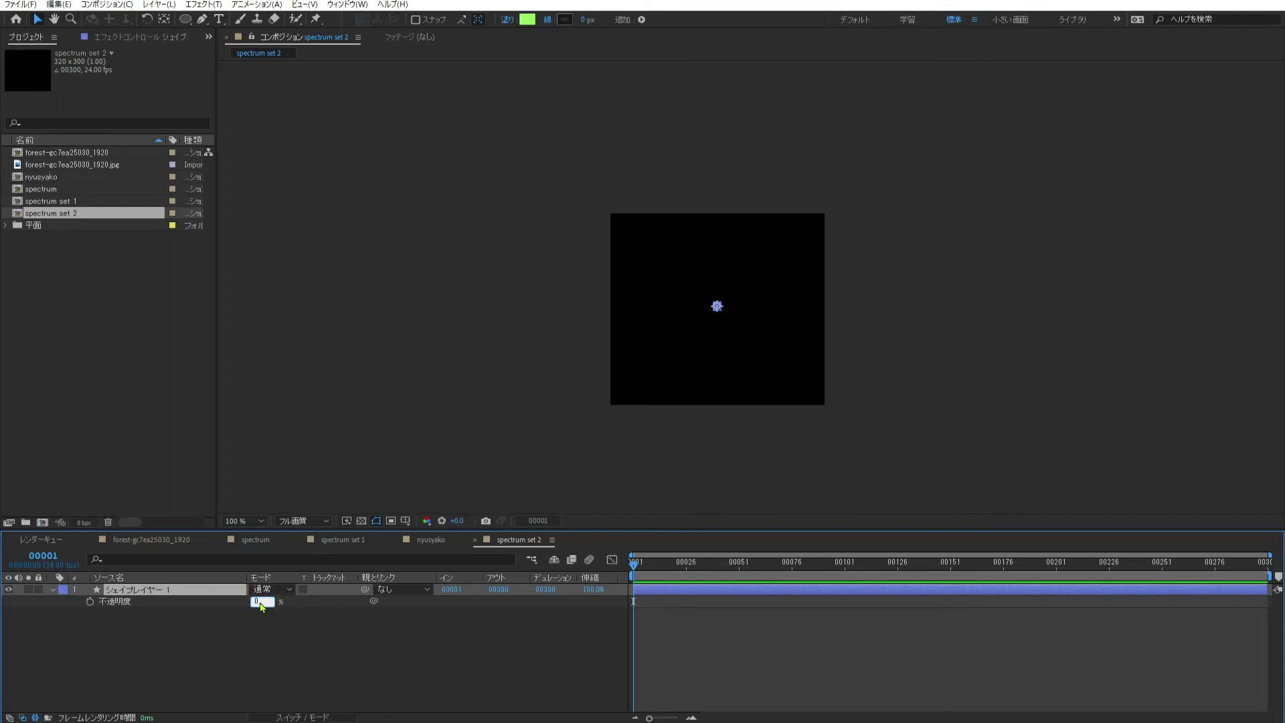
key(Return)
Step: Keyframe the dot's opacity at 0% on frame 1 and 100% at frame 50
click(90, 602)
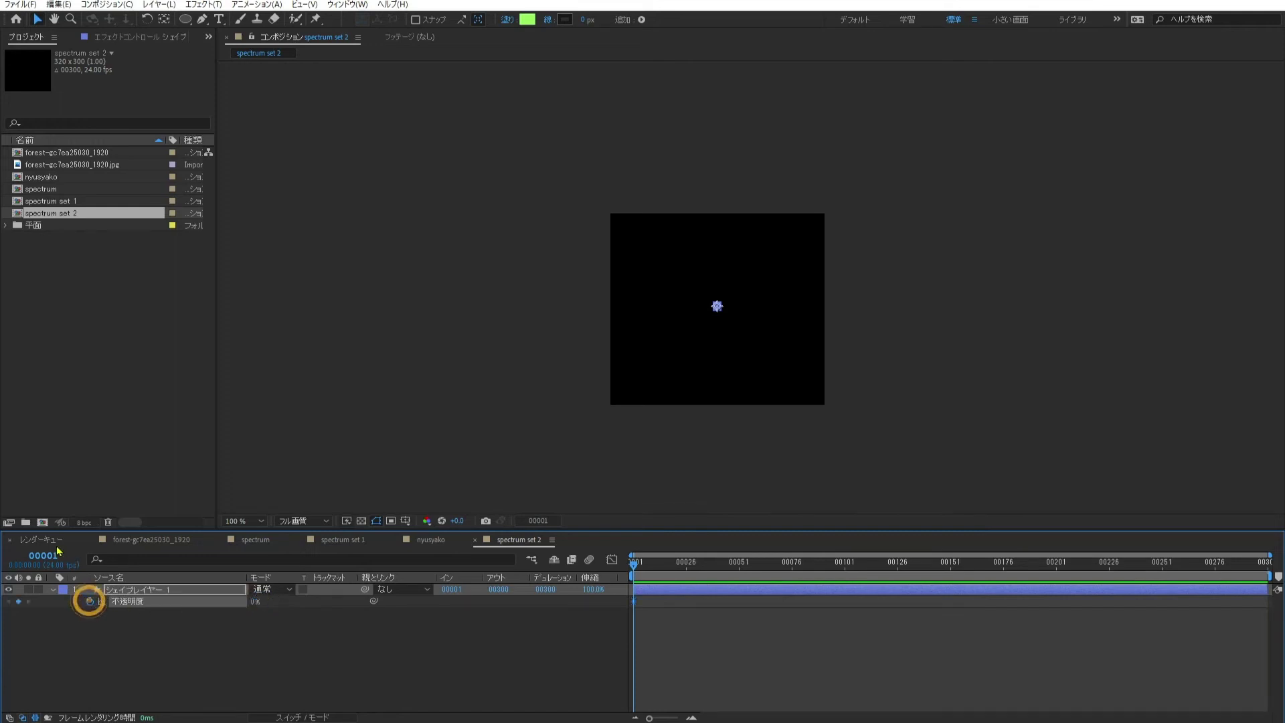
click(43, 555)
text(50)
key(Return)
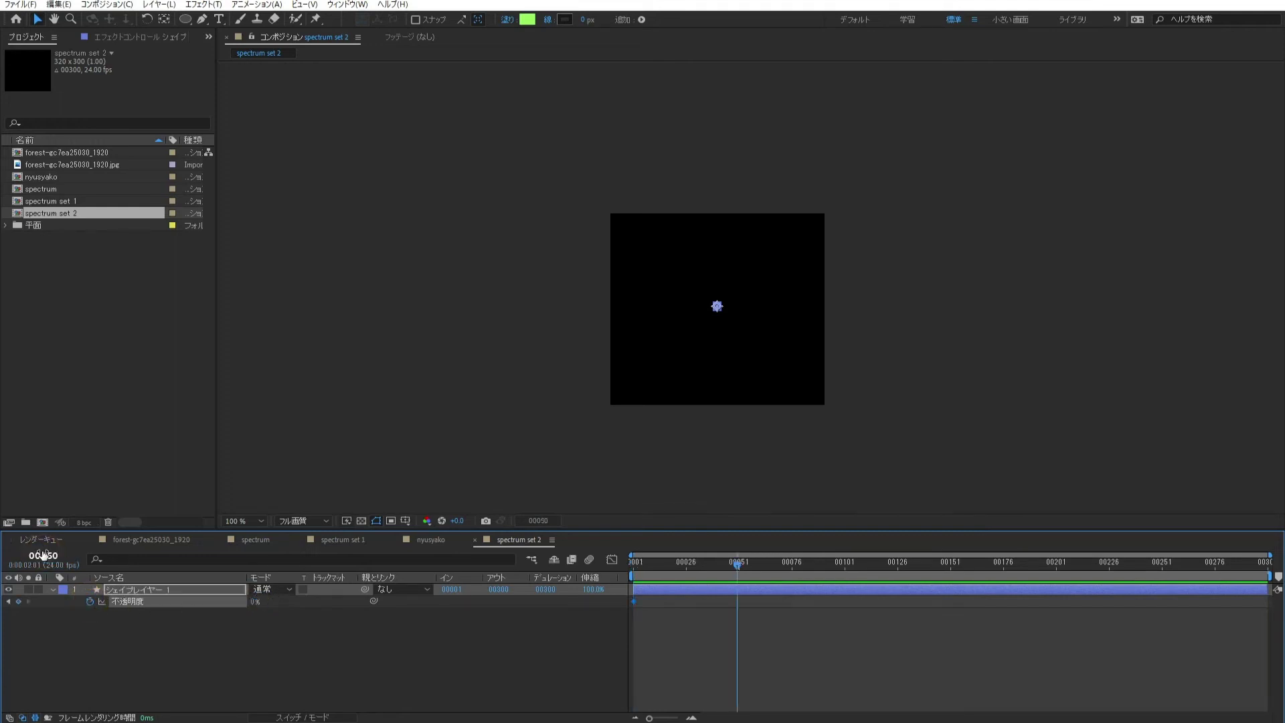
click(251, 606)
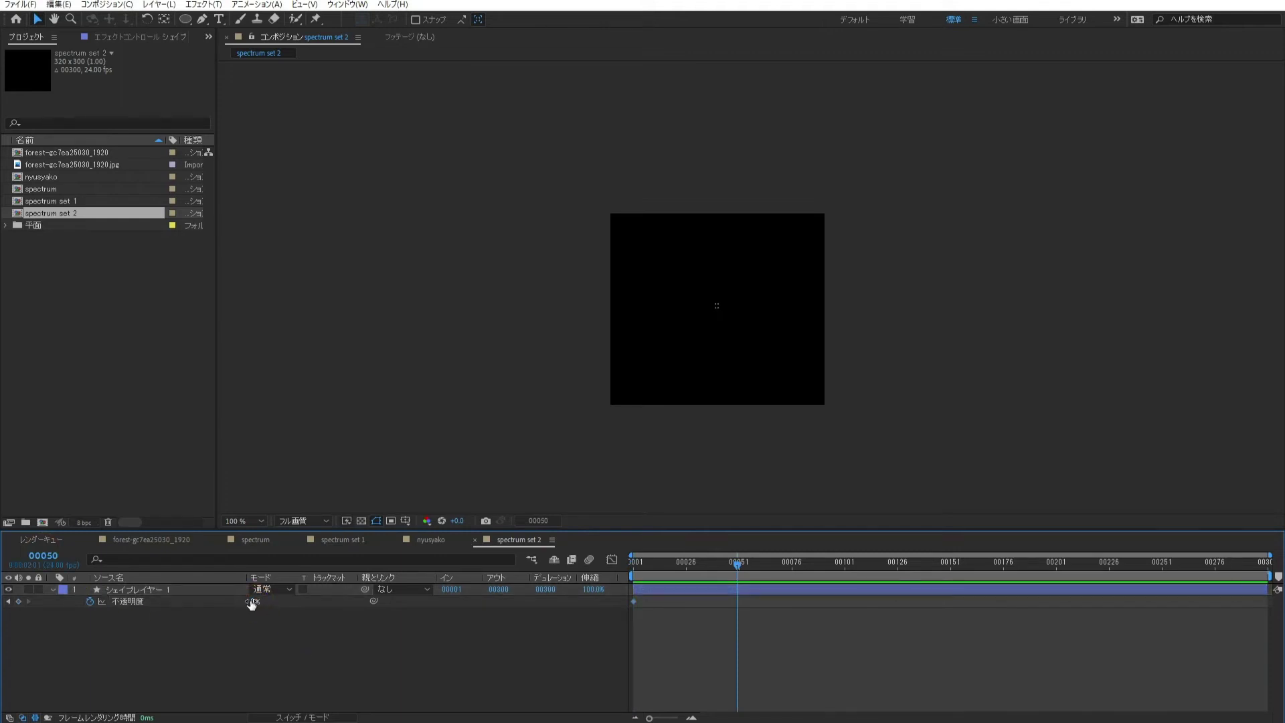
click(252, 601)
text(00)
key(Return)
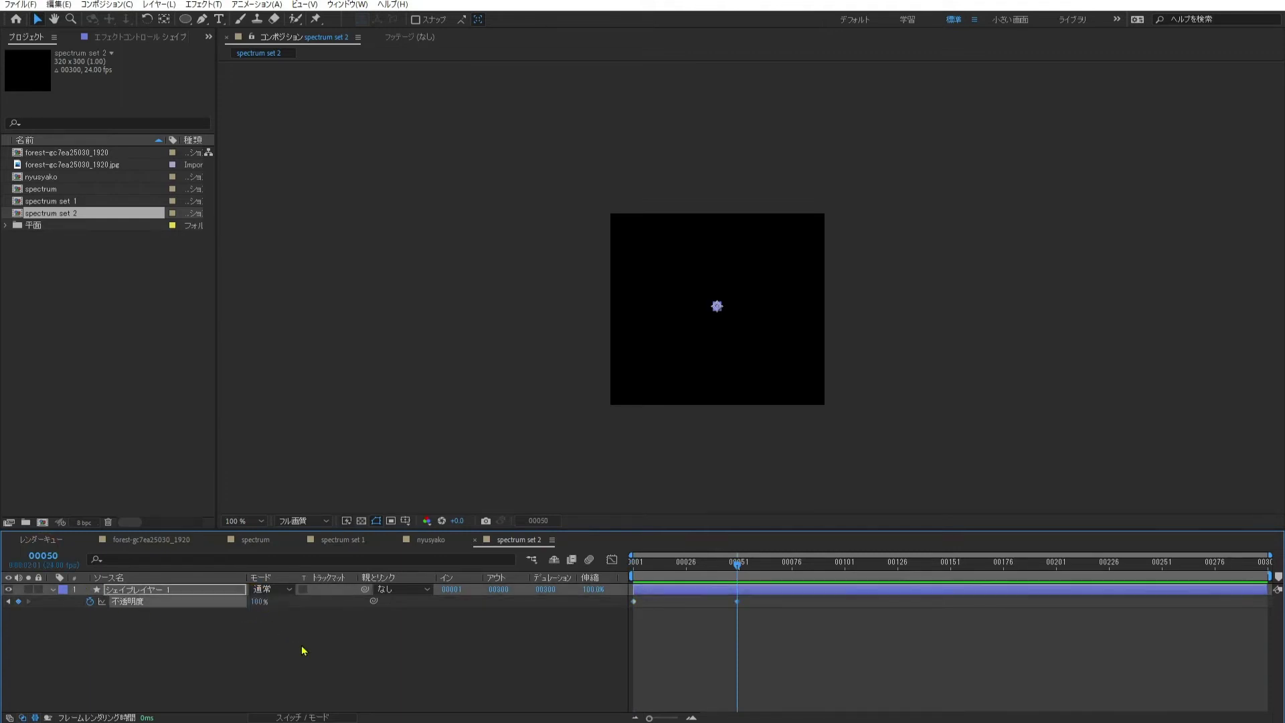
Step: Add a 0% opacity keyframe at frame 100
click(43, 556)
text(100)
key(Return)
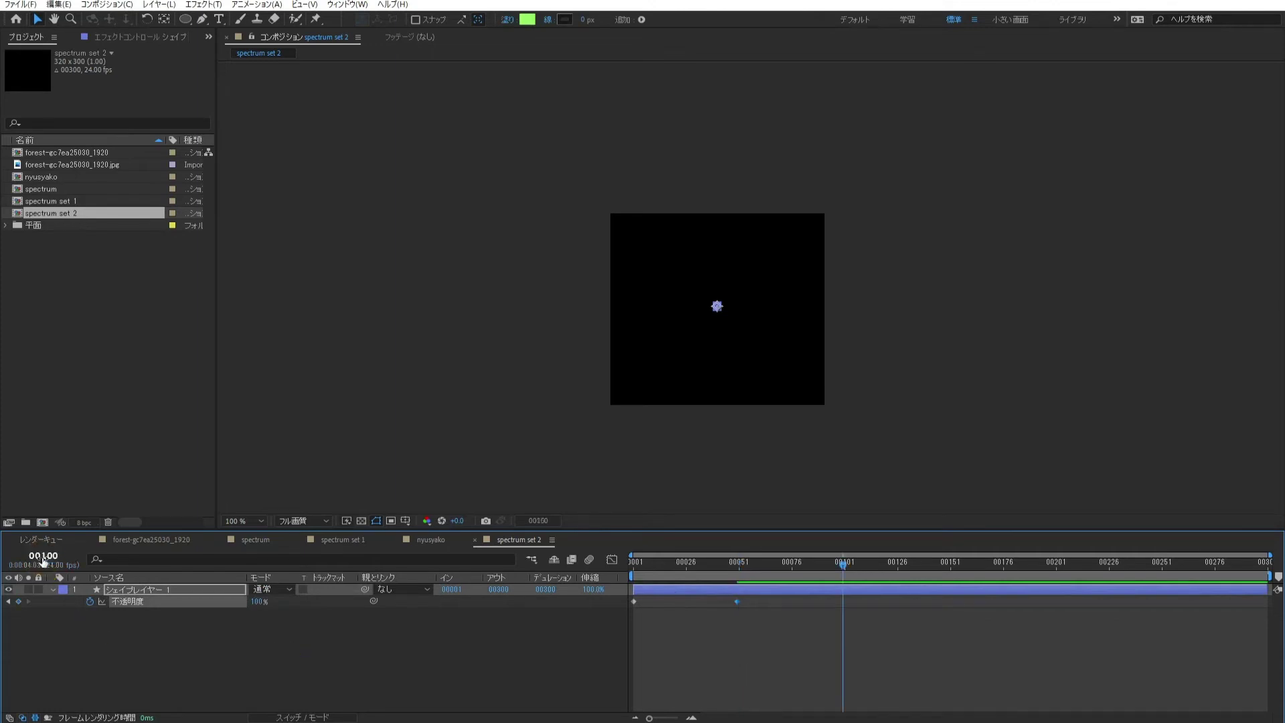
click(252, 602)
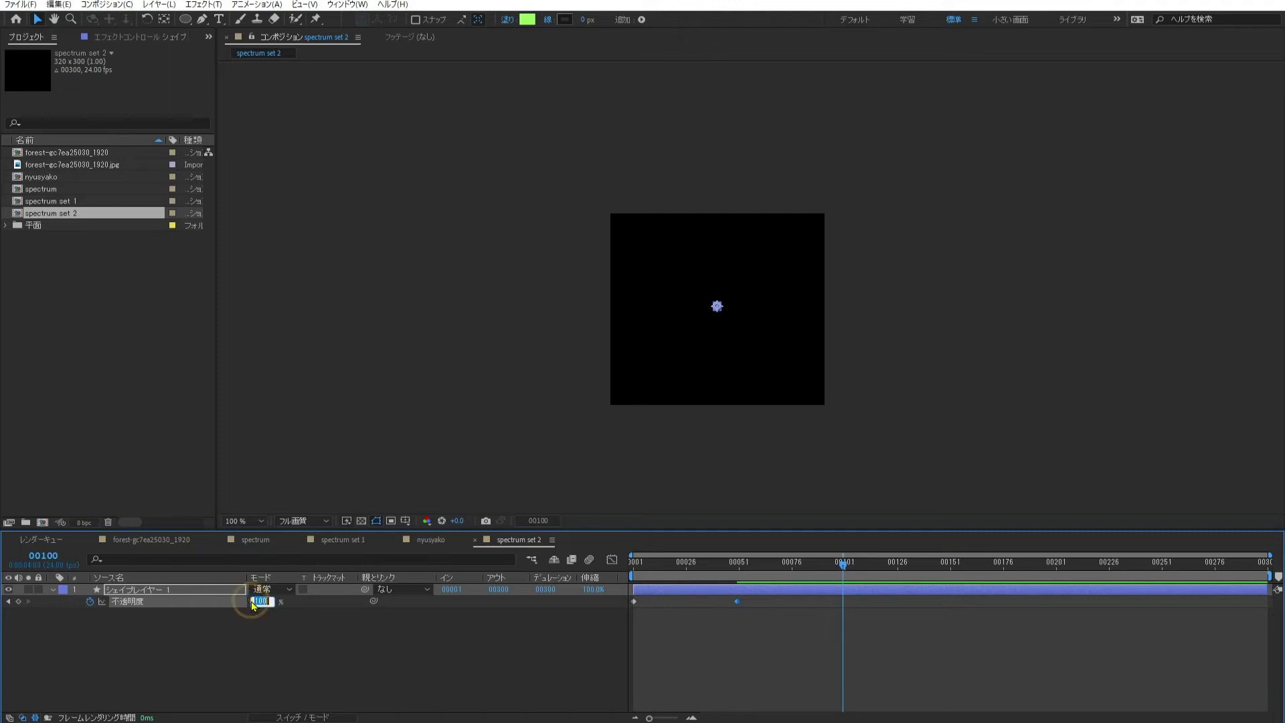
text(0)
key(Return)
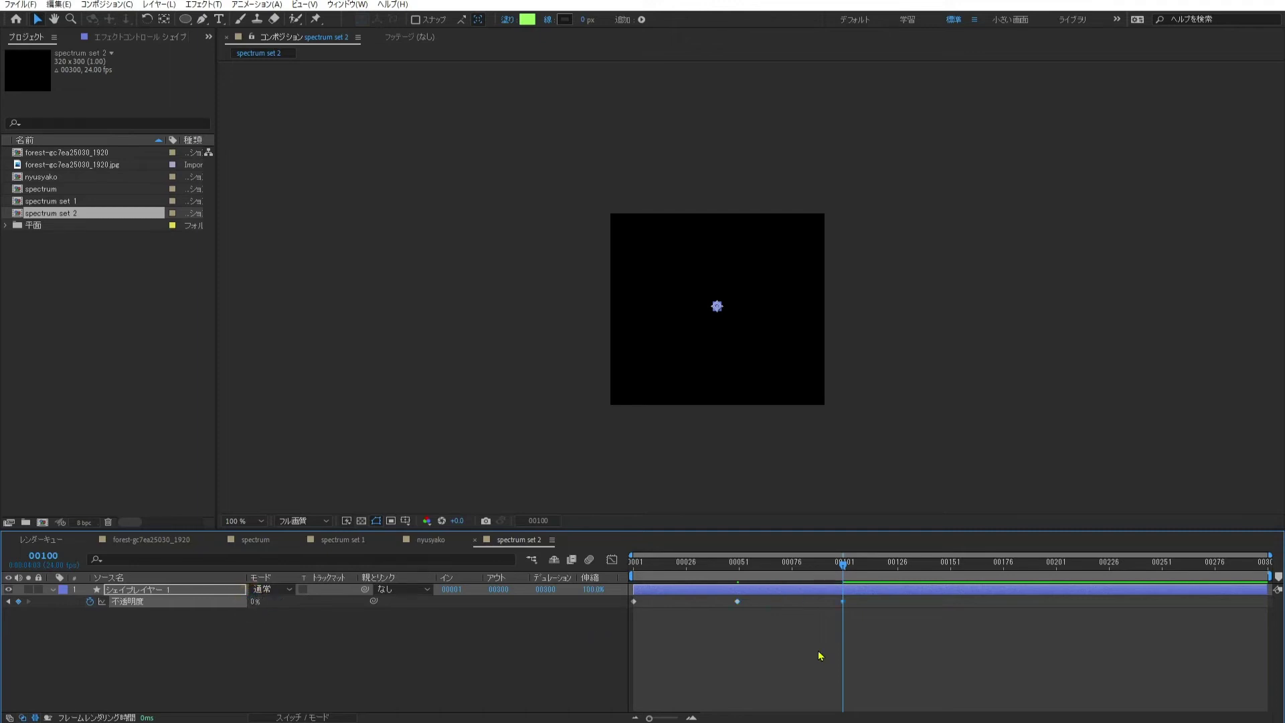
Step: Apply Easy Ease to the three opacity keyframes and return to the first frame
right_click(190, 603)
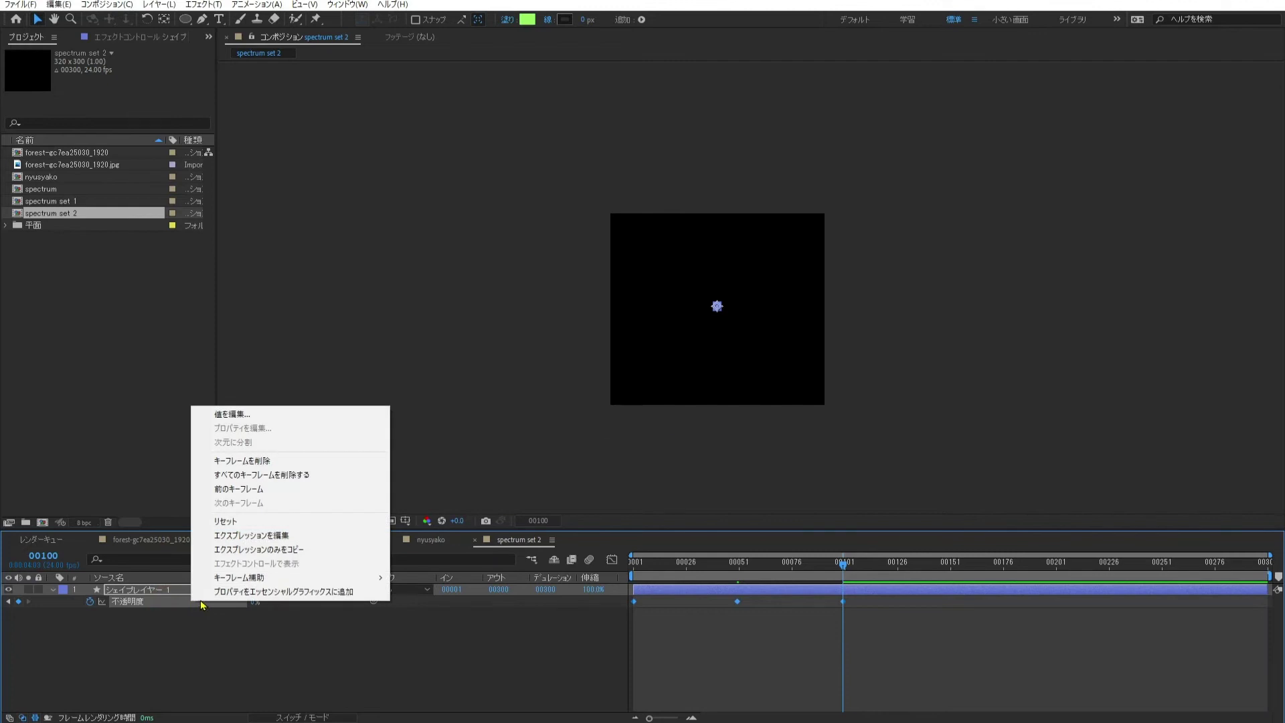
mouse_move(262, 580)
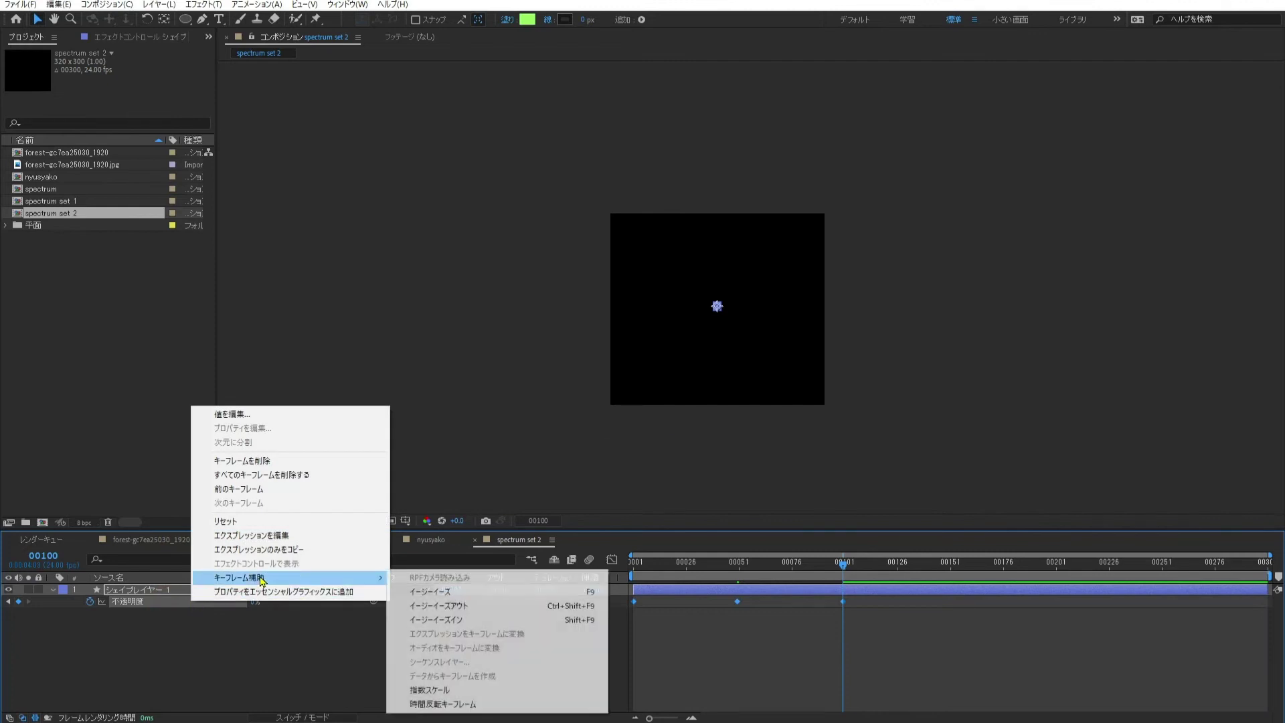
click(445, 595)
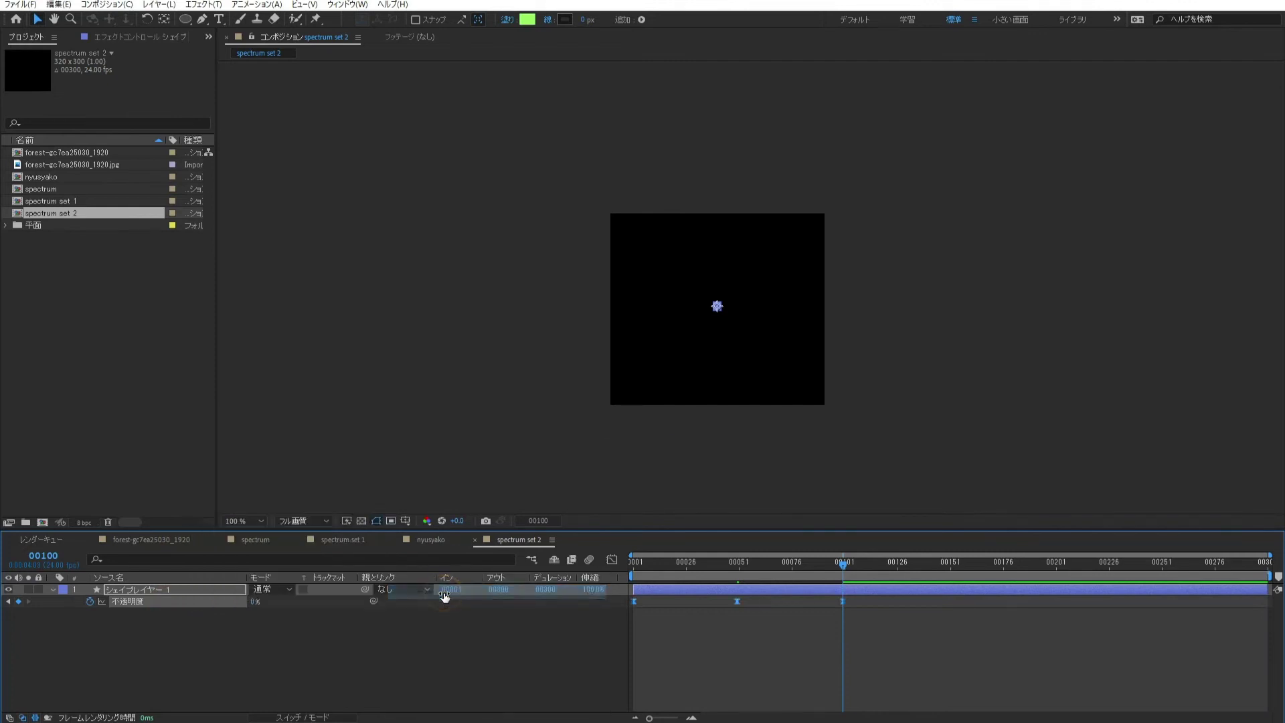
click(384, 663)
key(Home)
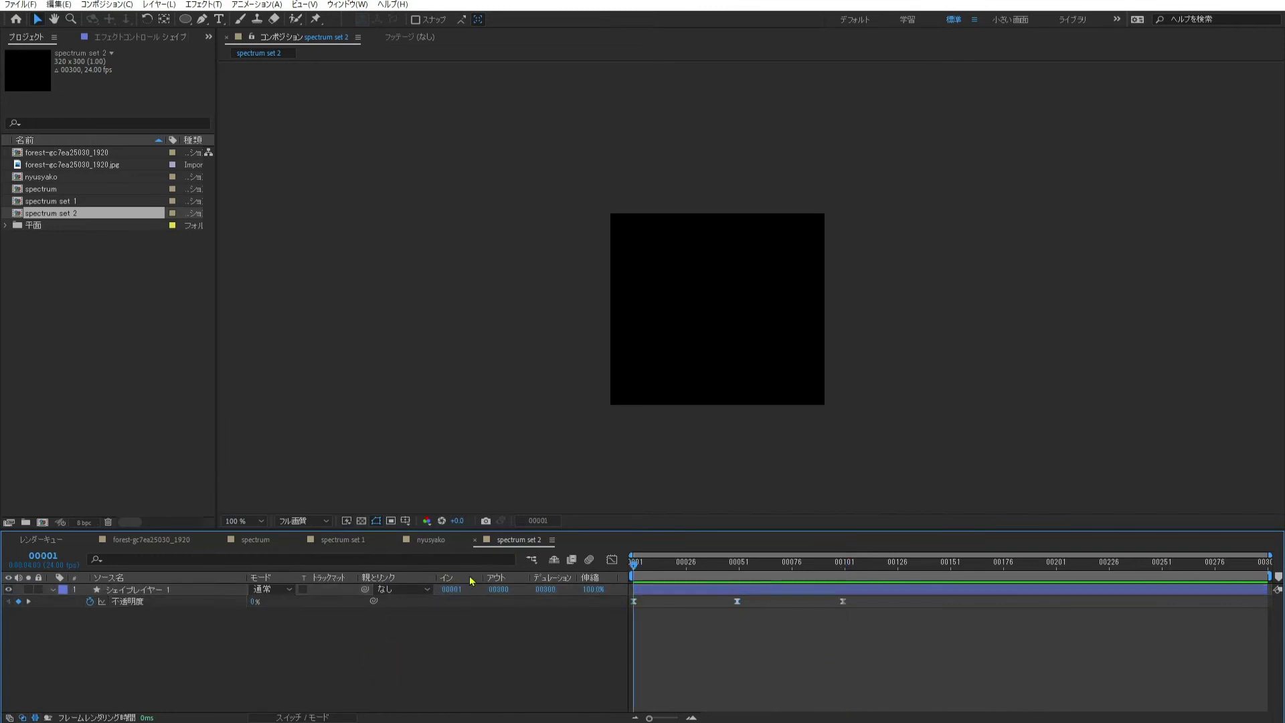
Step: Add a loopOut(type = "cycle") expression to the dot's opacity and preview the blinking
alt+click(89, 602)
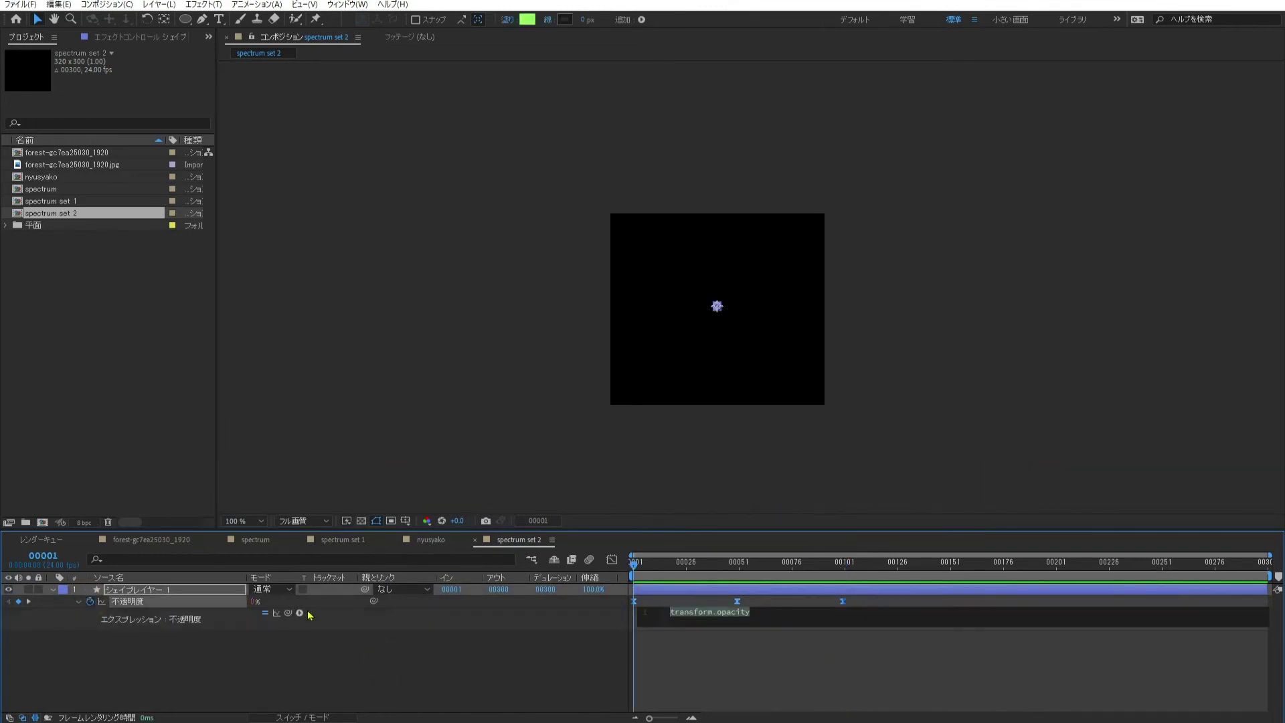
click(300, 613)
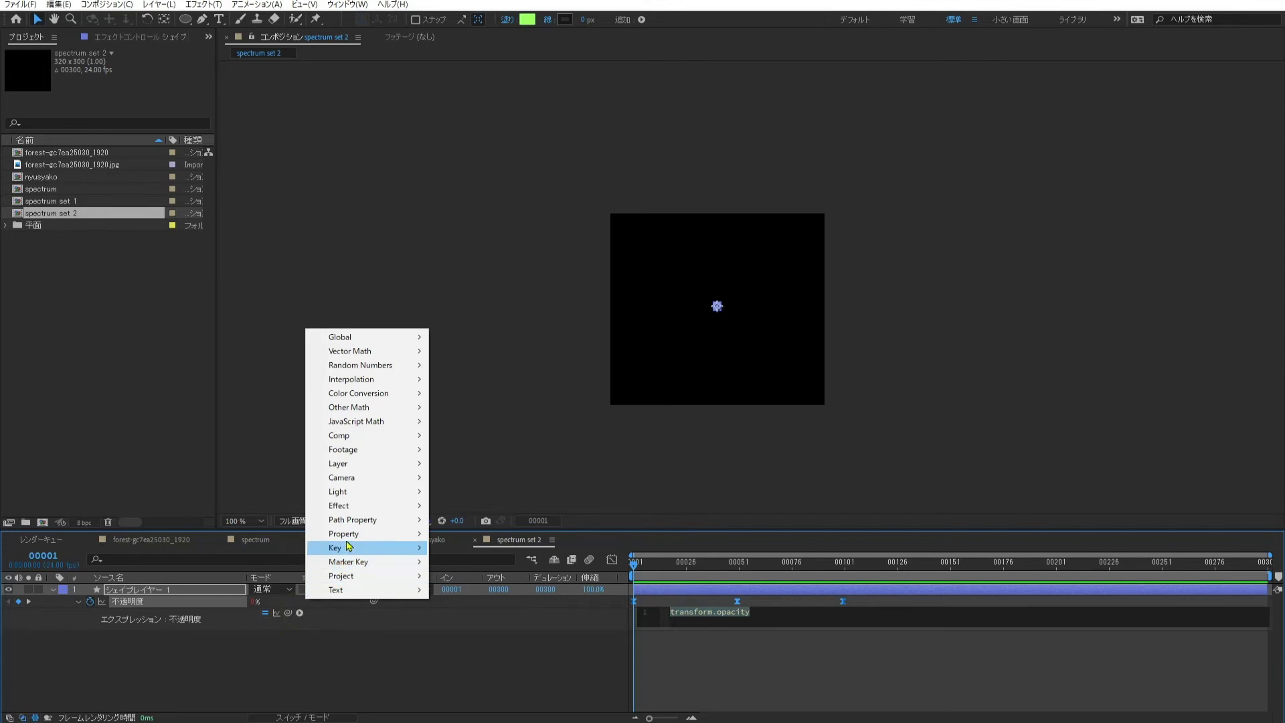
mouse_move(347, 535)
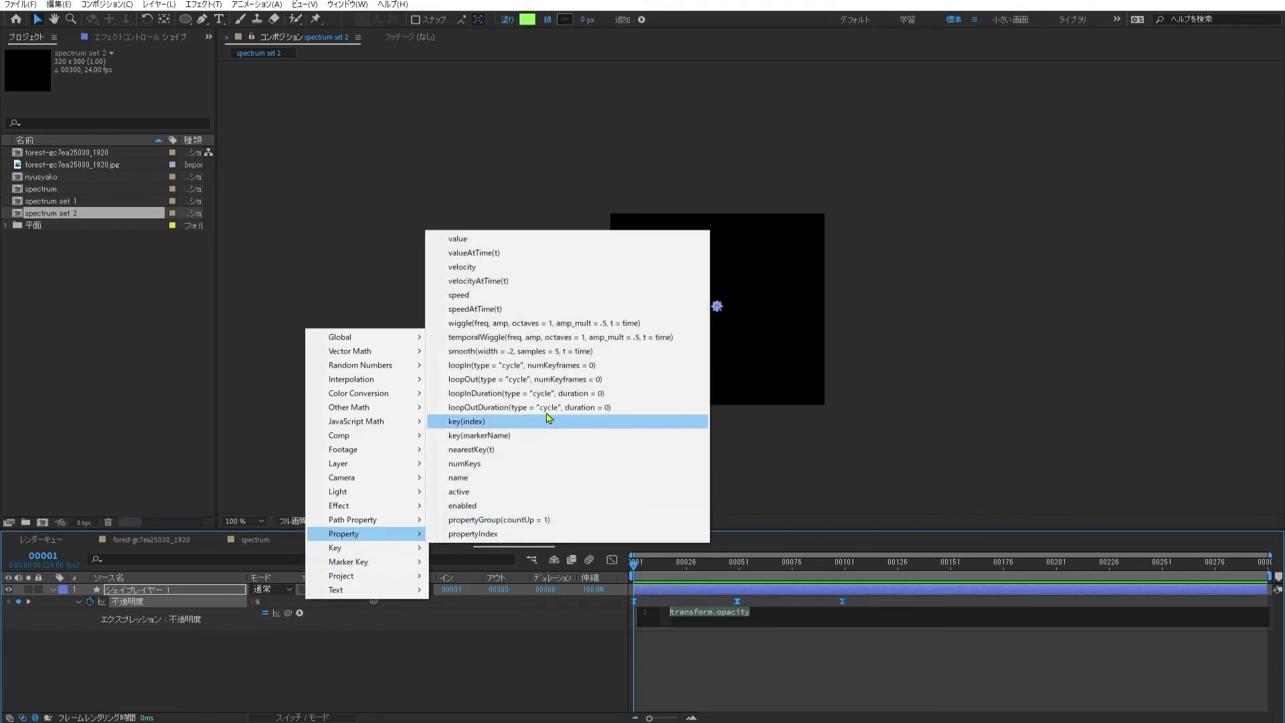
click(551, 379)
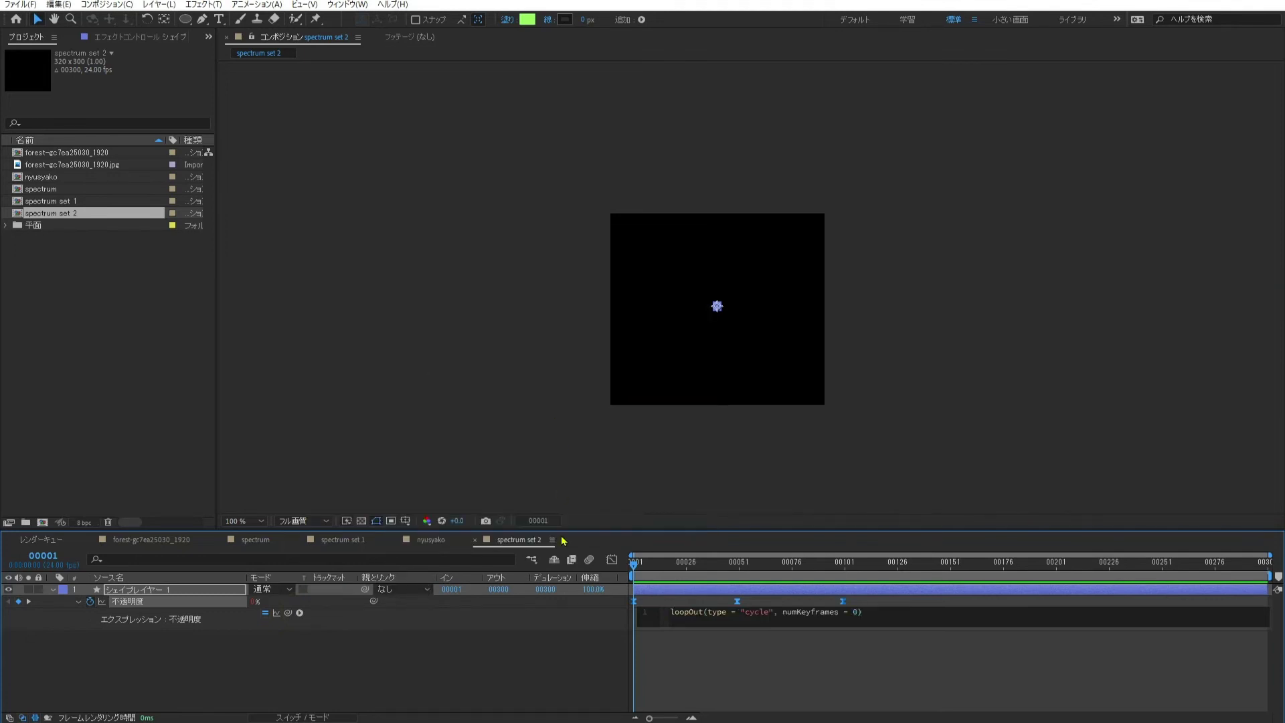
click(518, 662)
key(space)
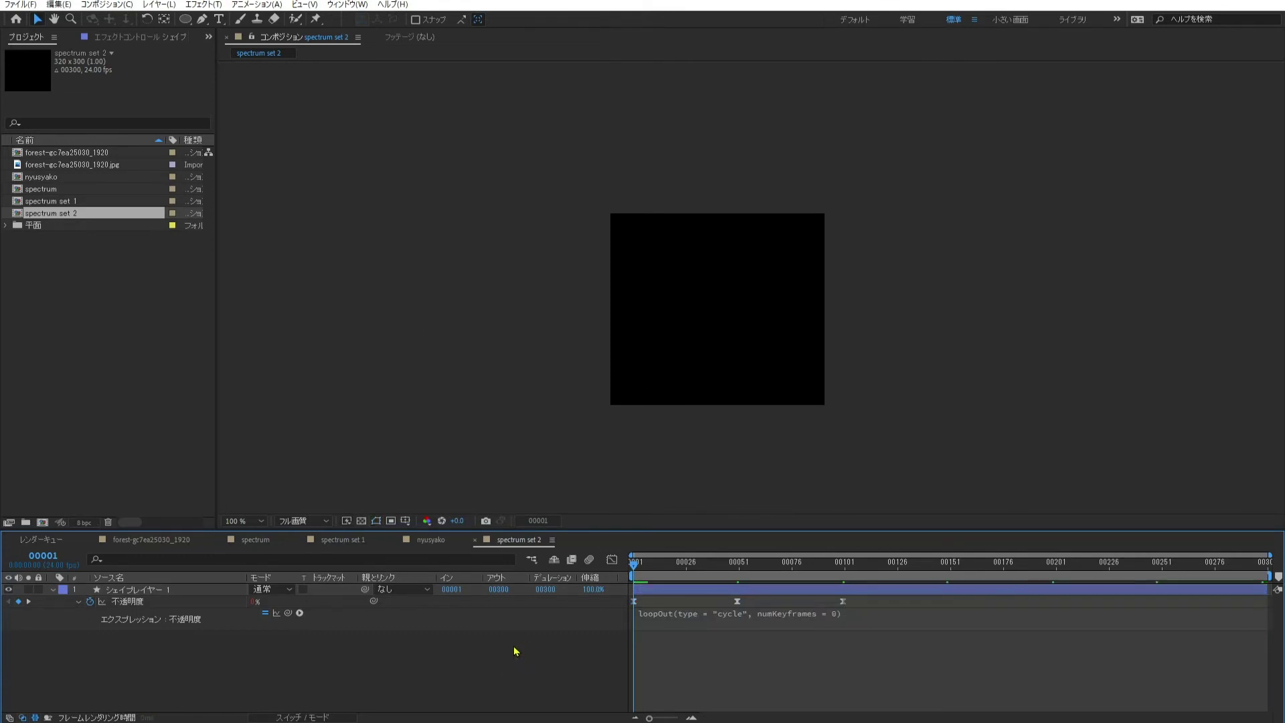
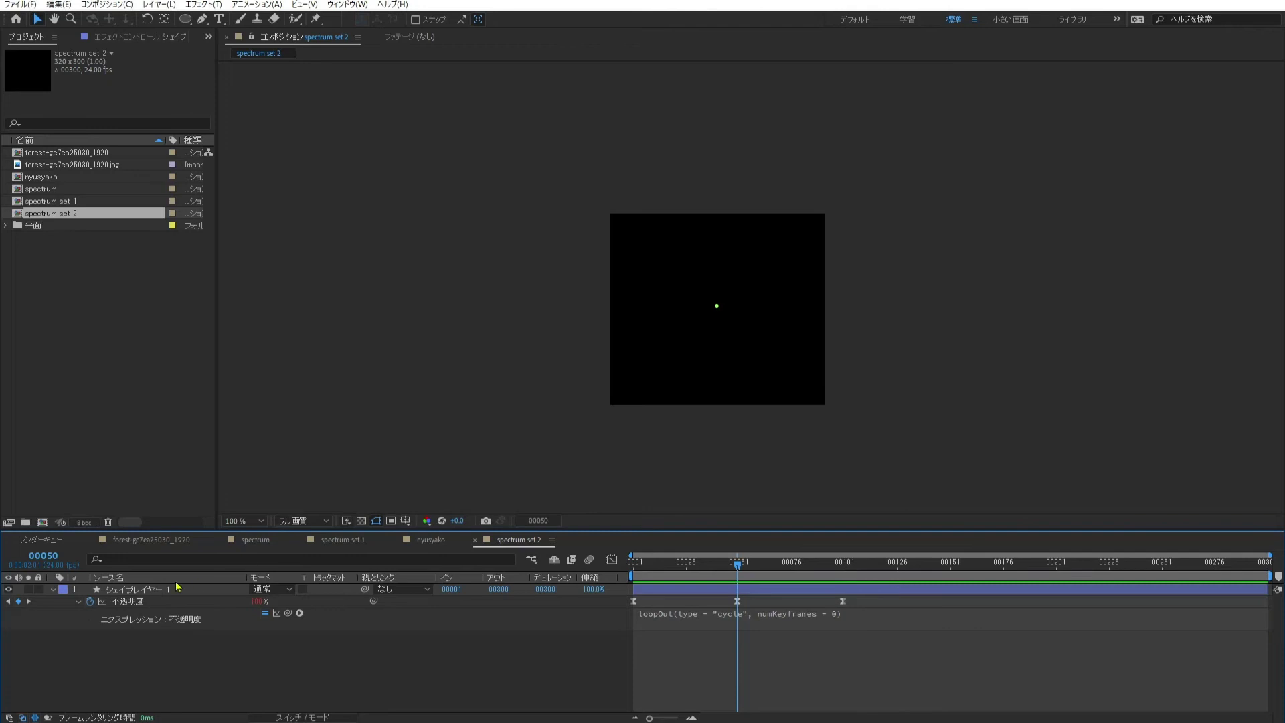
Step: With シェイプレイヤー 1 selected, bring up the Effect menu's ディストーション submenu
click(151, 591)
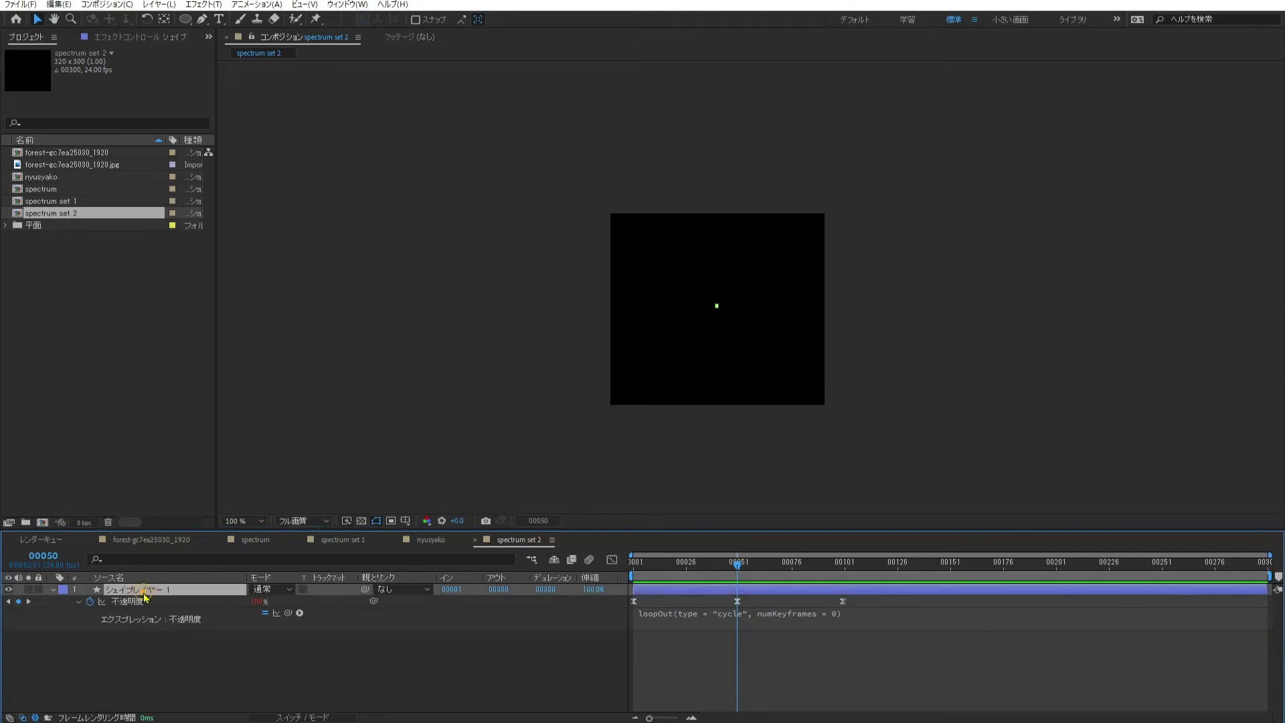
click(142, 37)
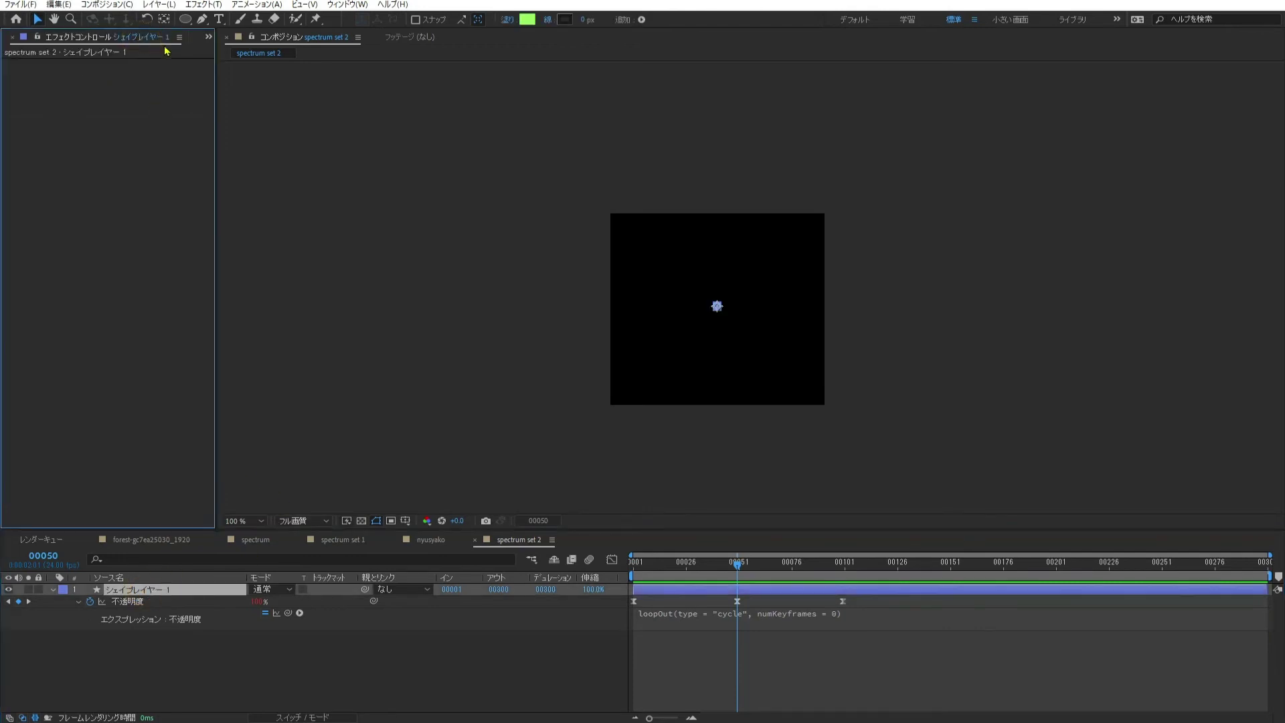
click(198, 5)
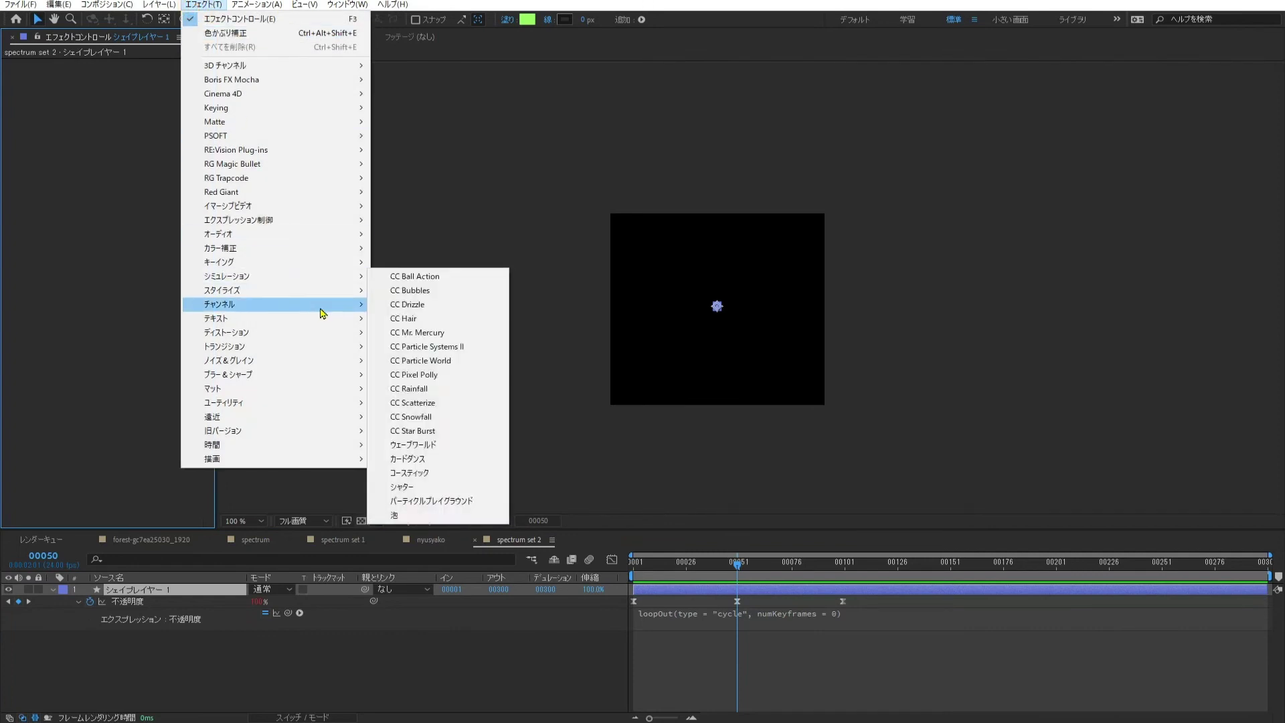
mouse_move(324, 333)
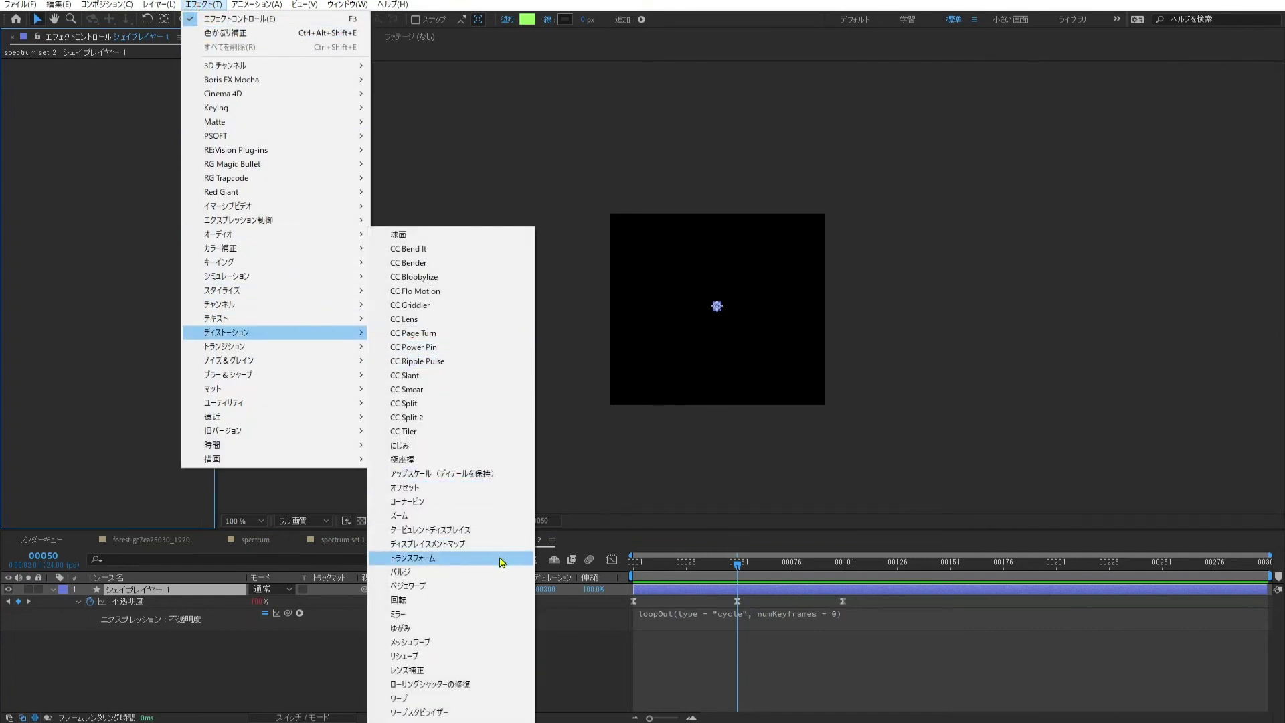
Step: Apply a トランスフォーム effect to the dot and add a wiggle expression to its opacity
click(519, 558)
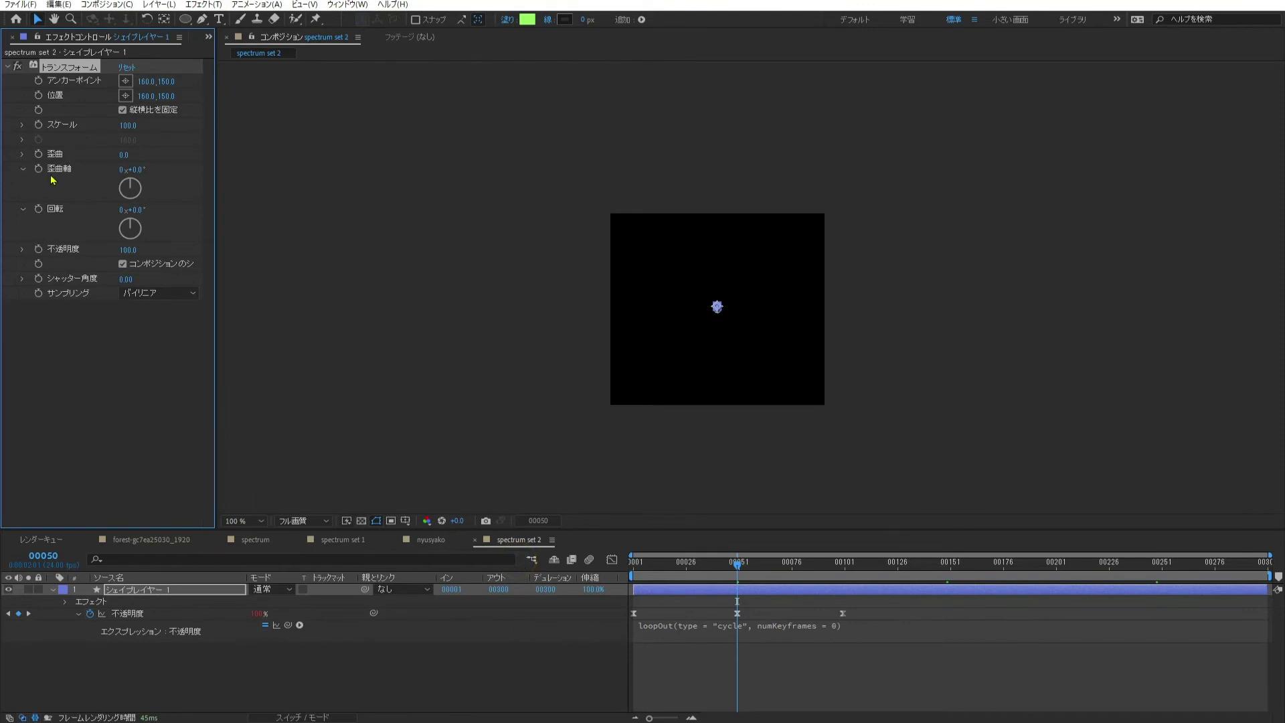
alt+click(38, 248)
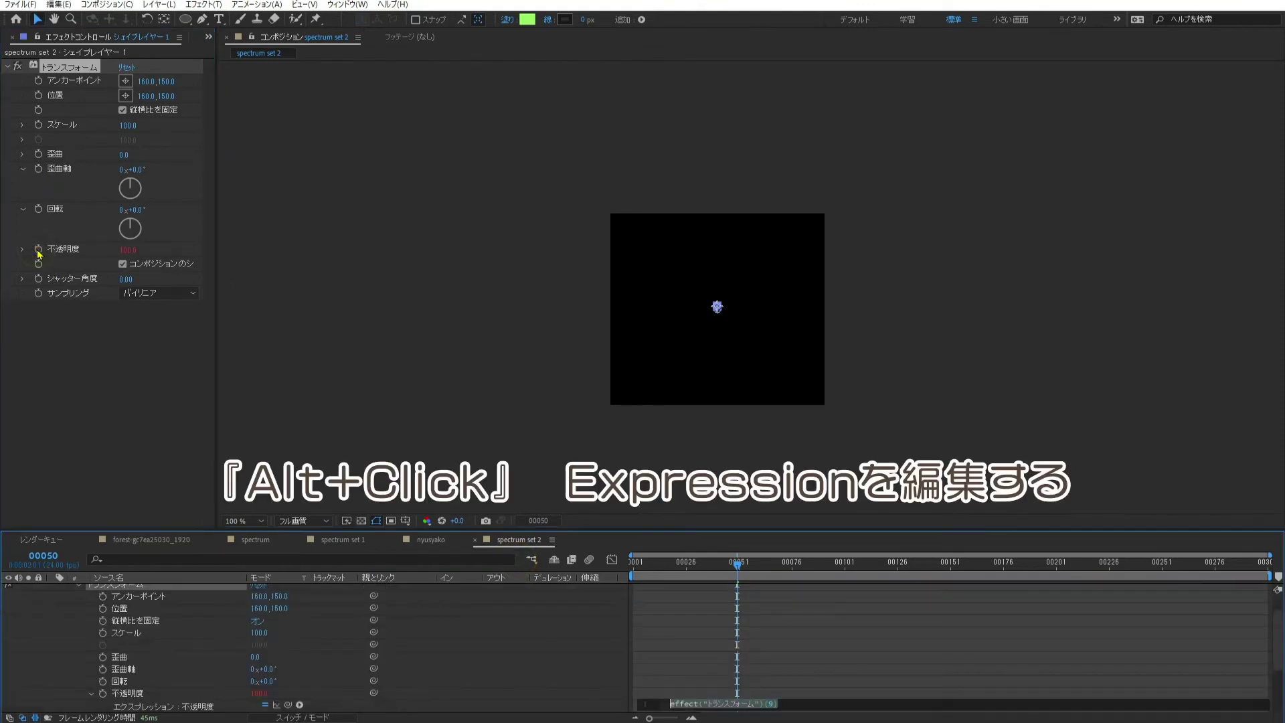
click(300, 706)
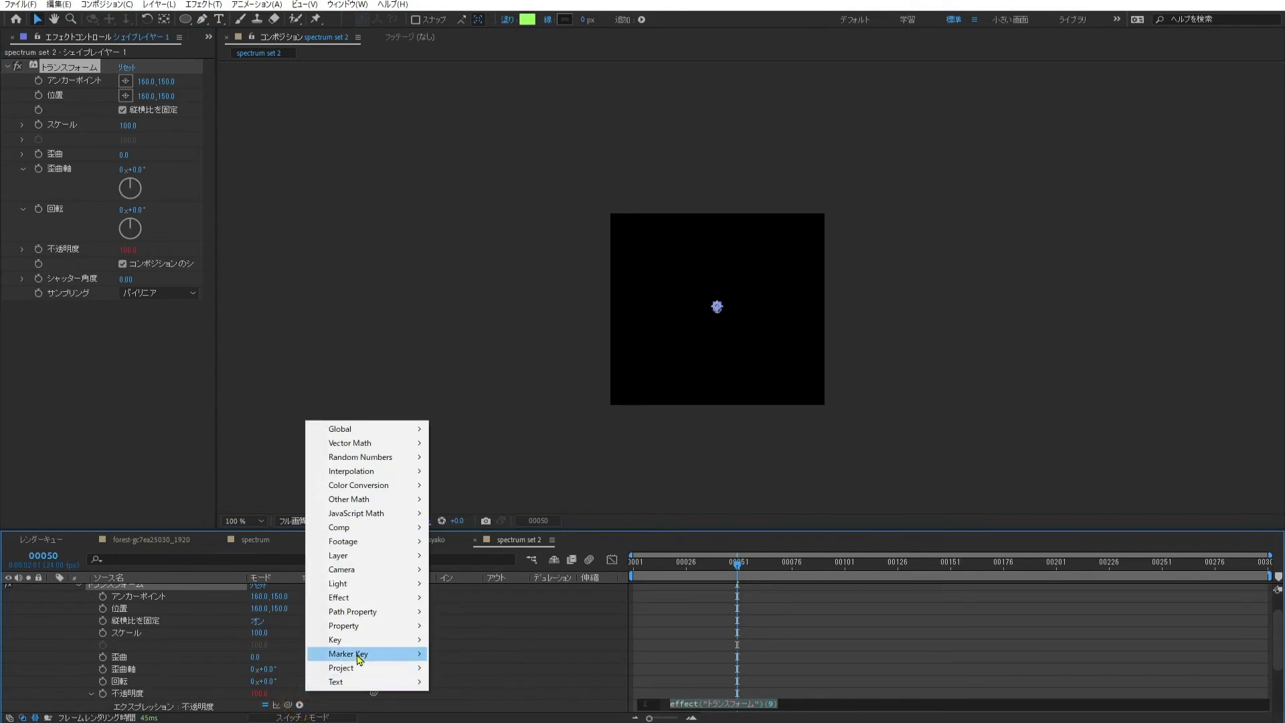
mouse_move(365, 634)
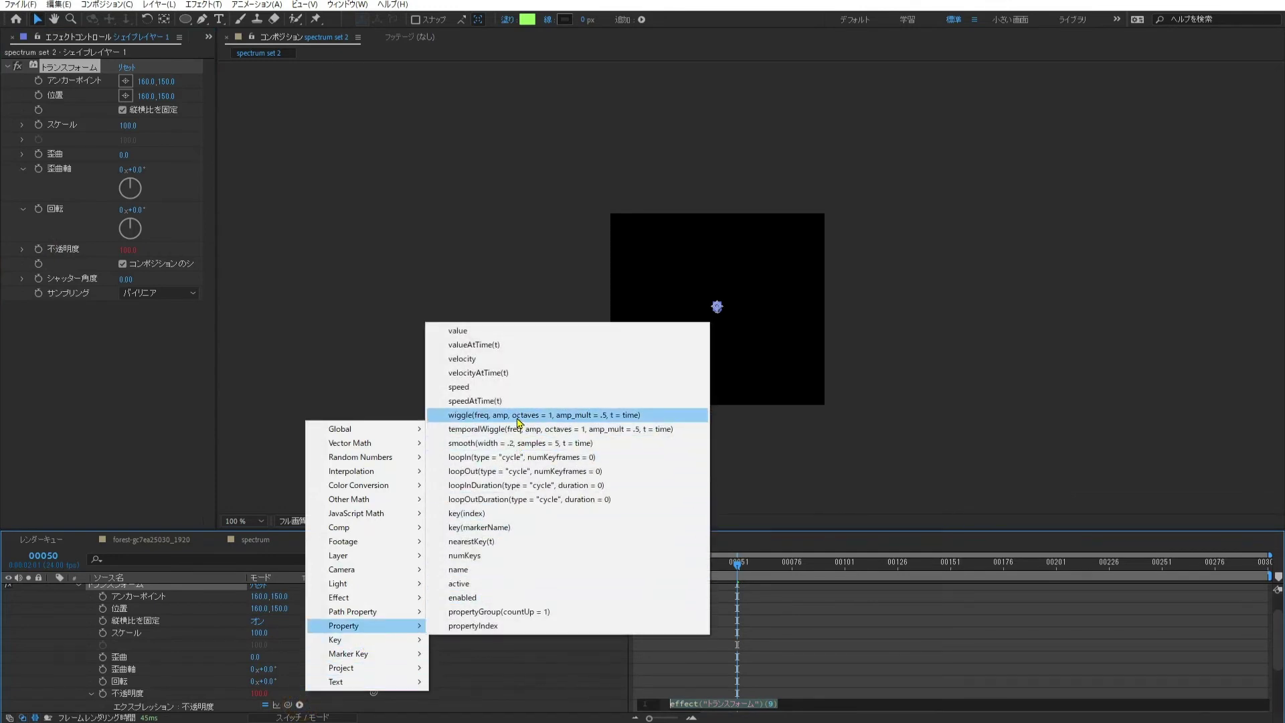
click(518, 417)
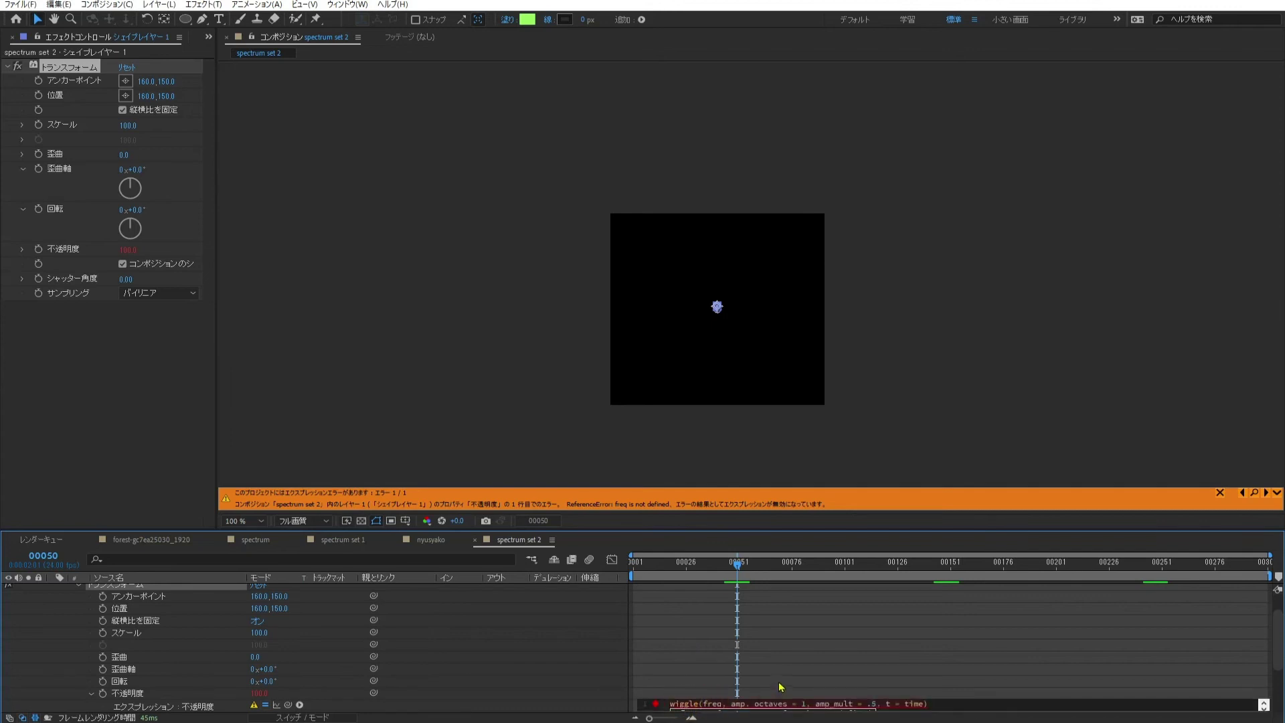
Step: Edit the wiggle arguments to wiggle(15, 50) and return to the first frame
scroll(670, 643, down, 2)
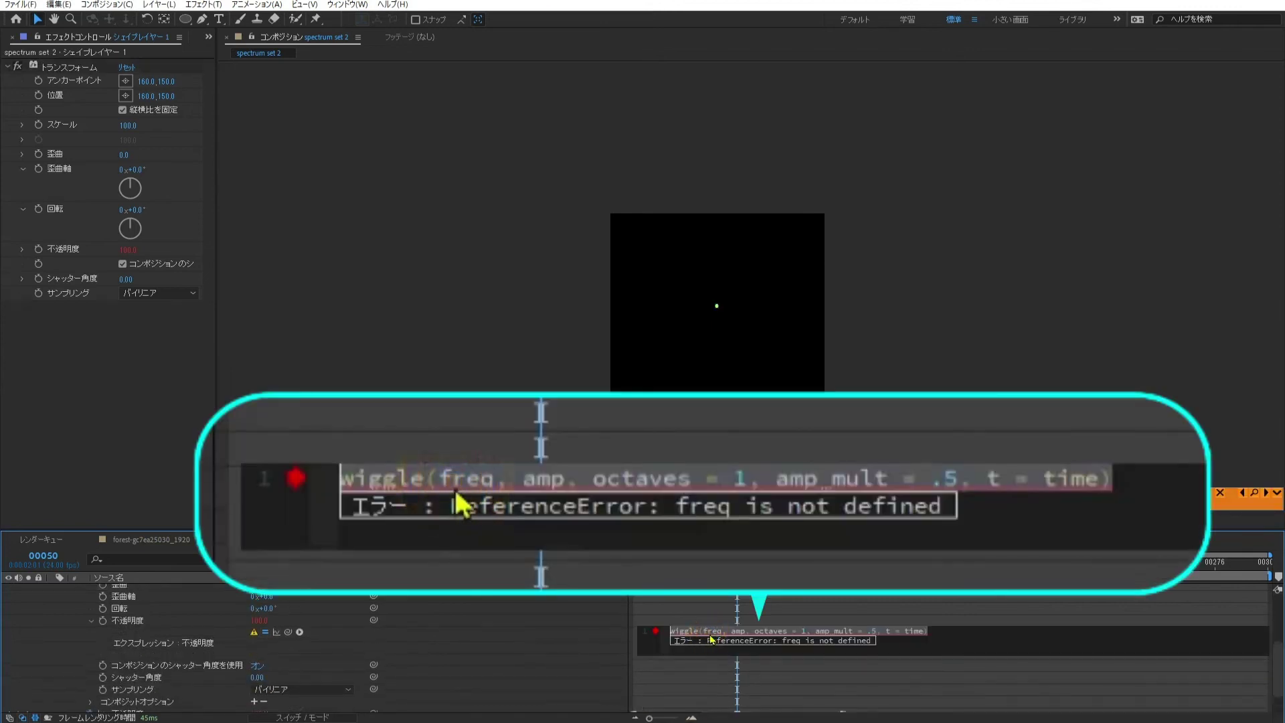
click(701, 631)
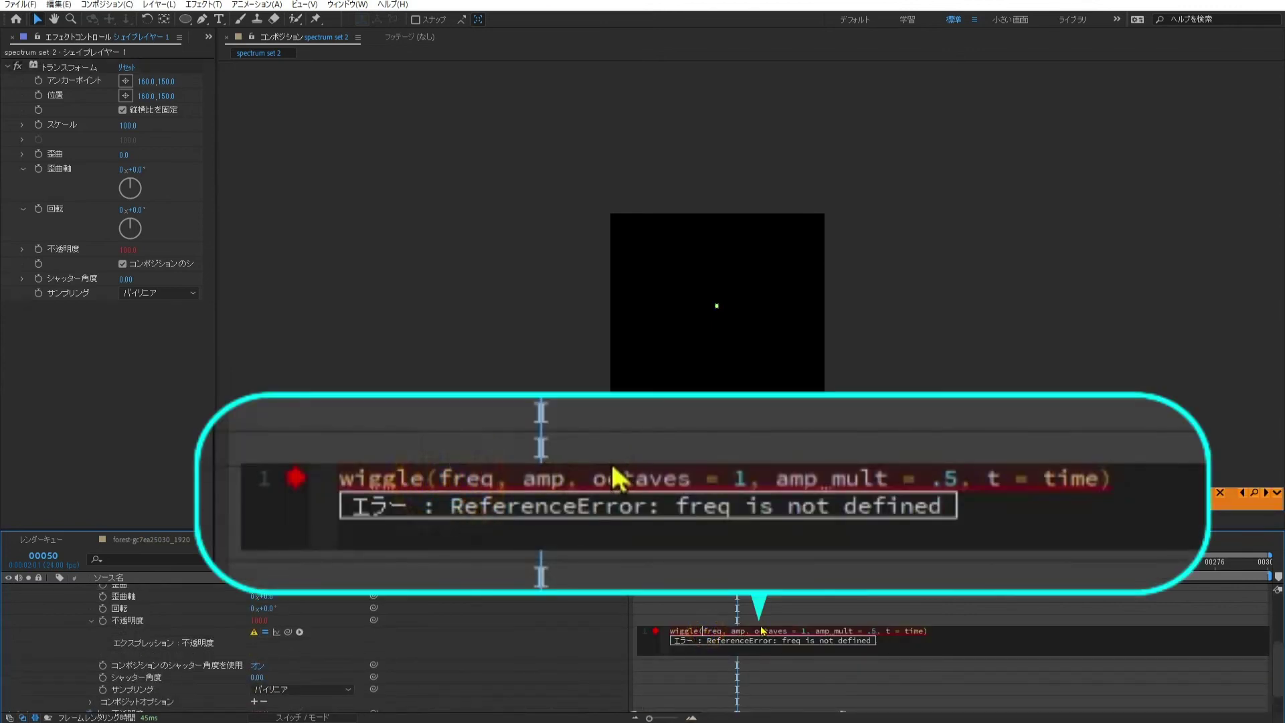
key(Delete)
key(Delete)
key(Delete)
key(Delete)
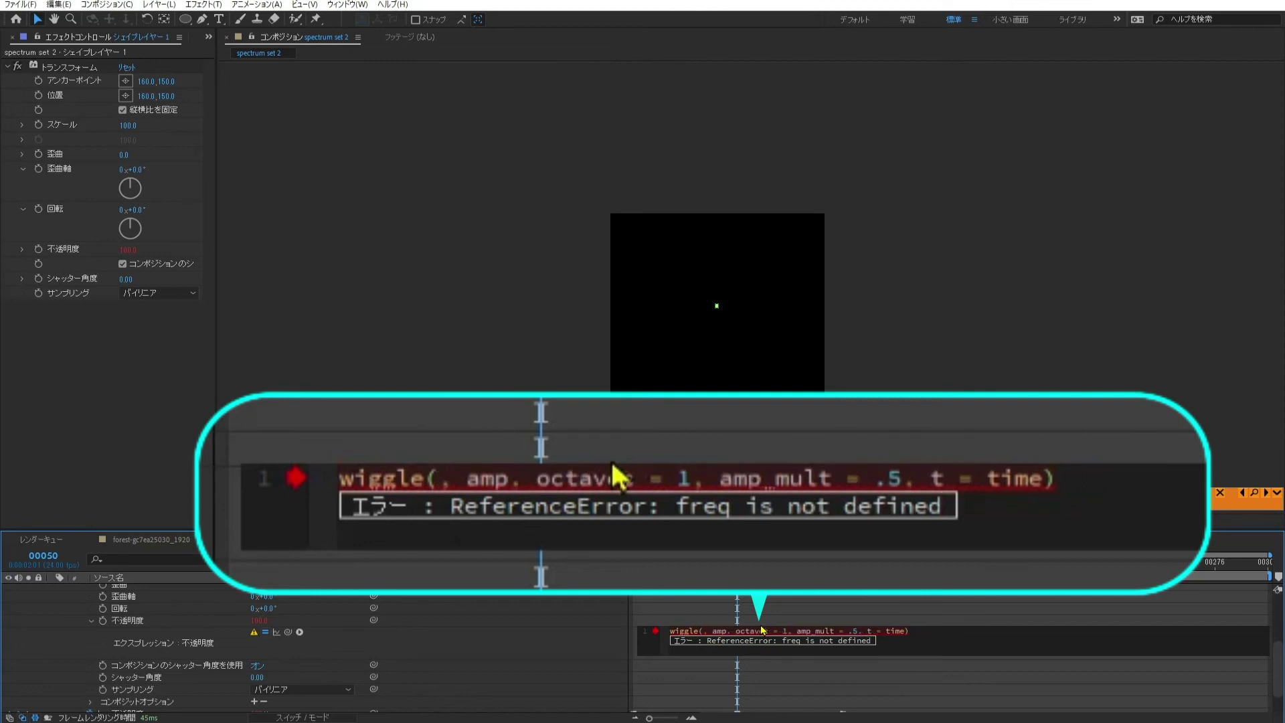
text(15)
key(Right)
key(Right)
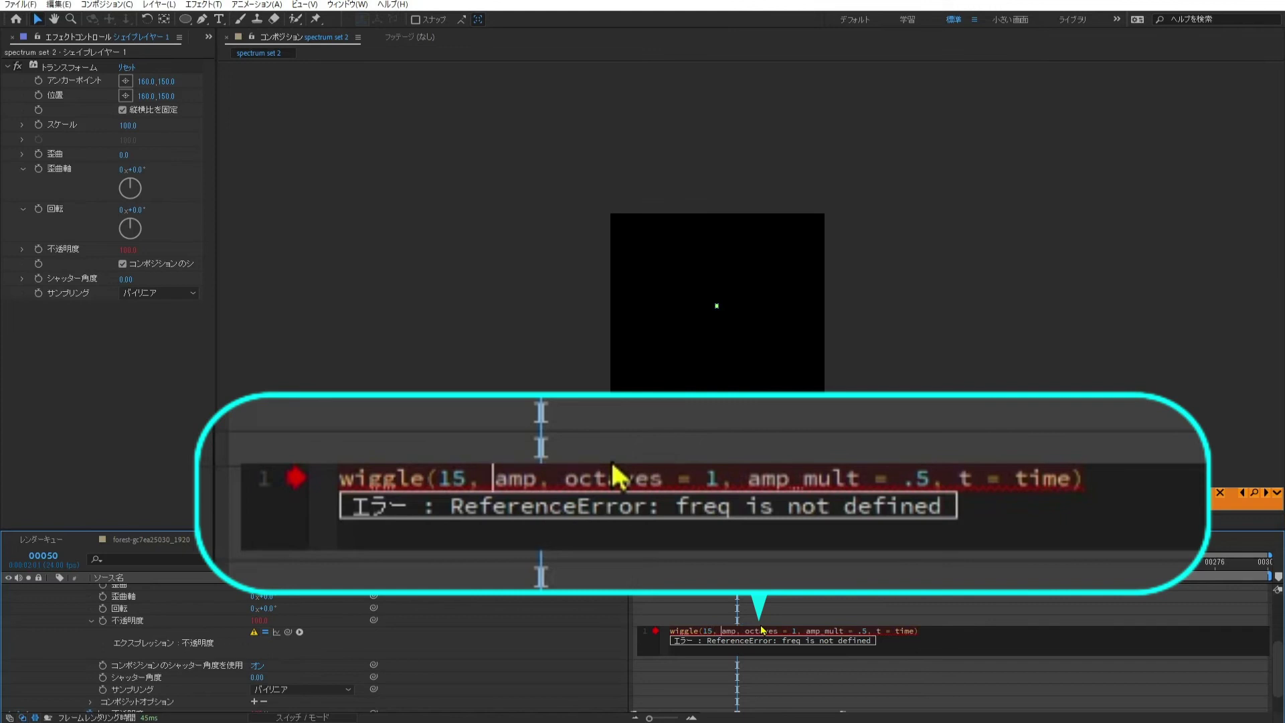
key(Right)
key(Left)
key(Delete)
key(Delete)
key(Delete)
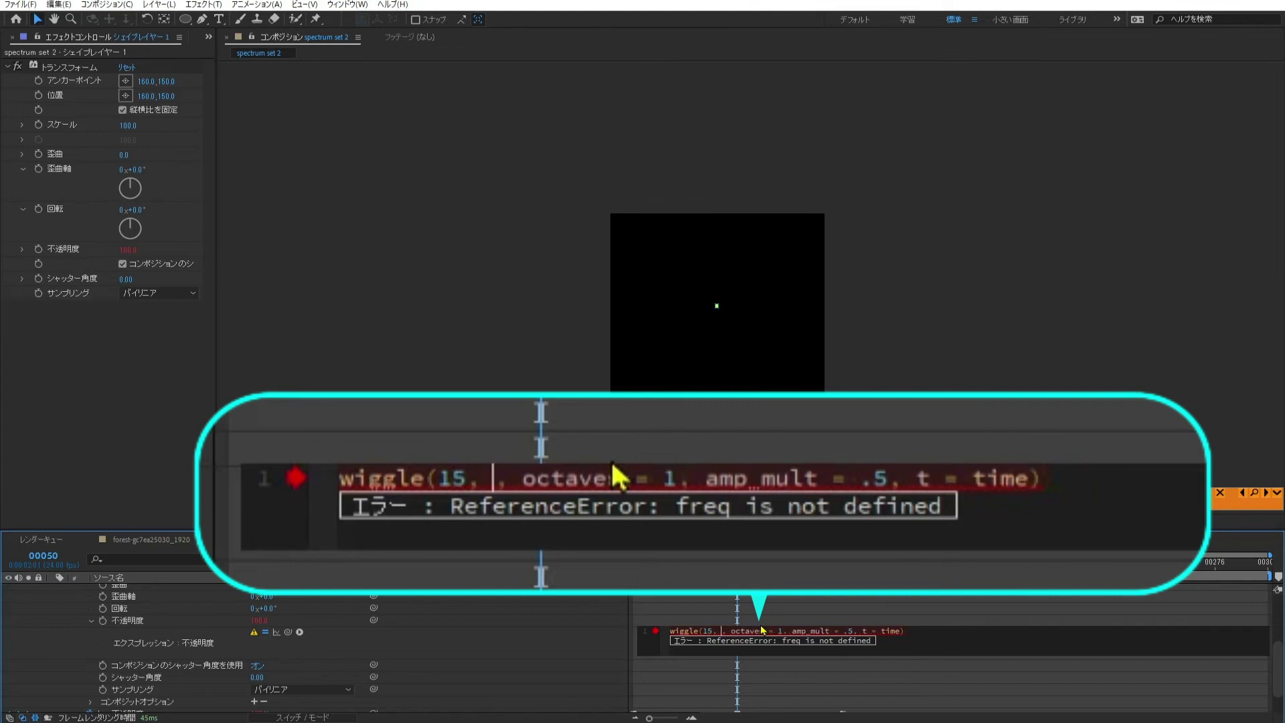
text(50)
key(KP_Enter)
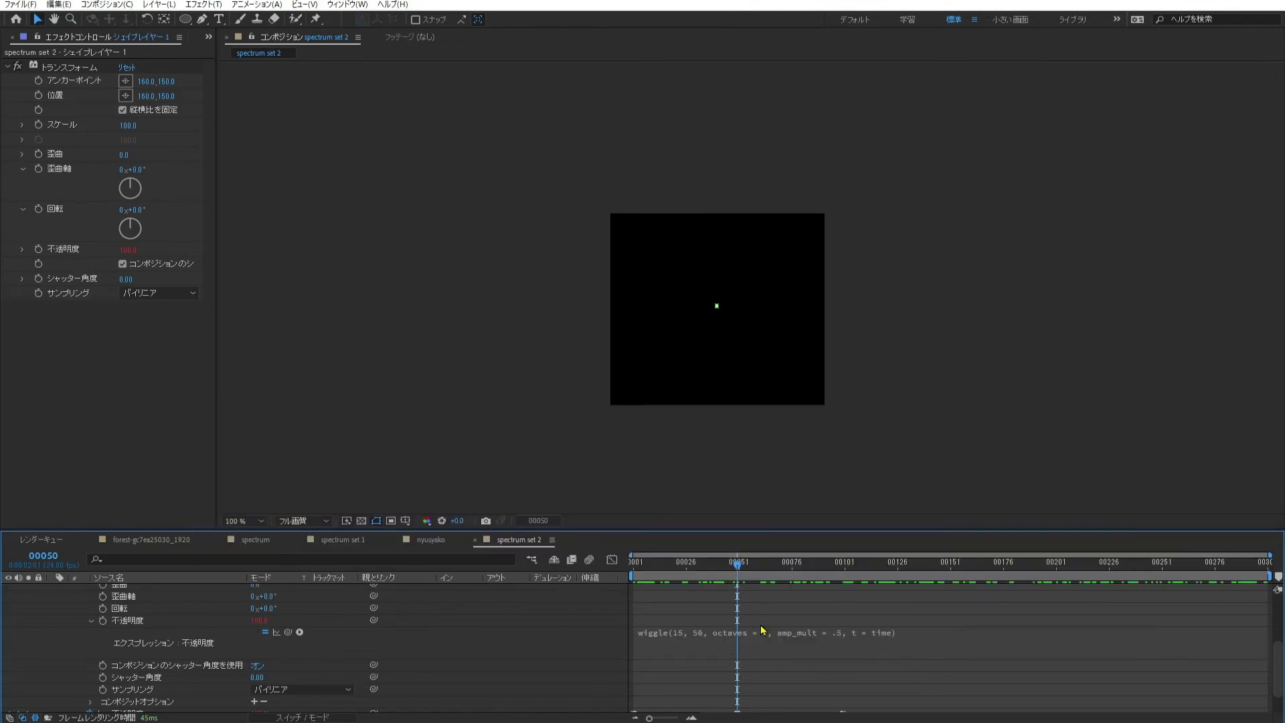
drag(666, 564, 611, 569)
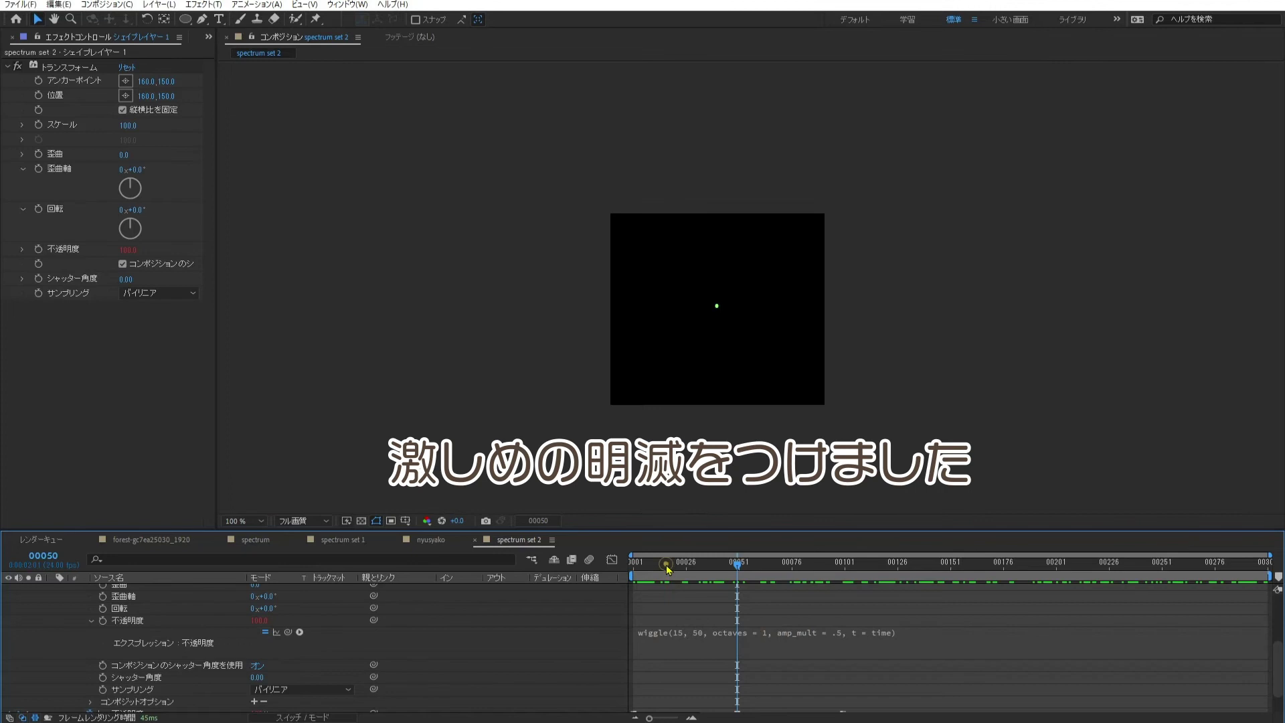
Step: Preview the flickering dot, stop at frame 23, and zoom the viewer to 400%
click(558, 606)
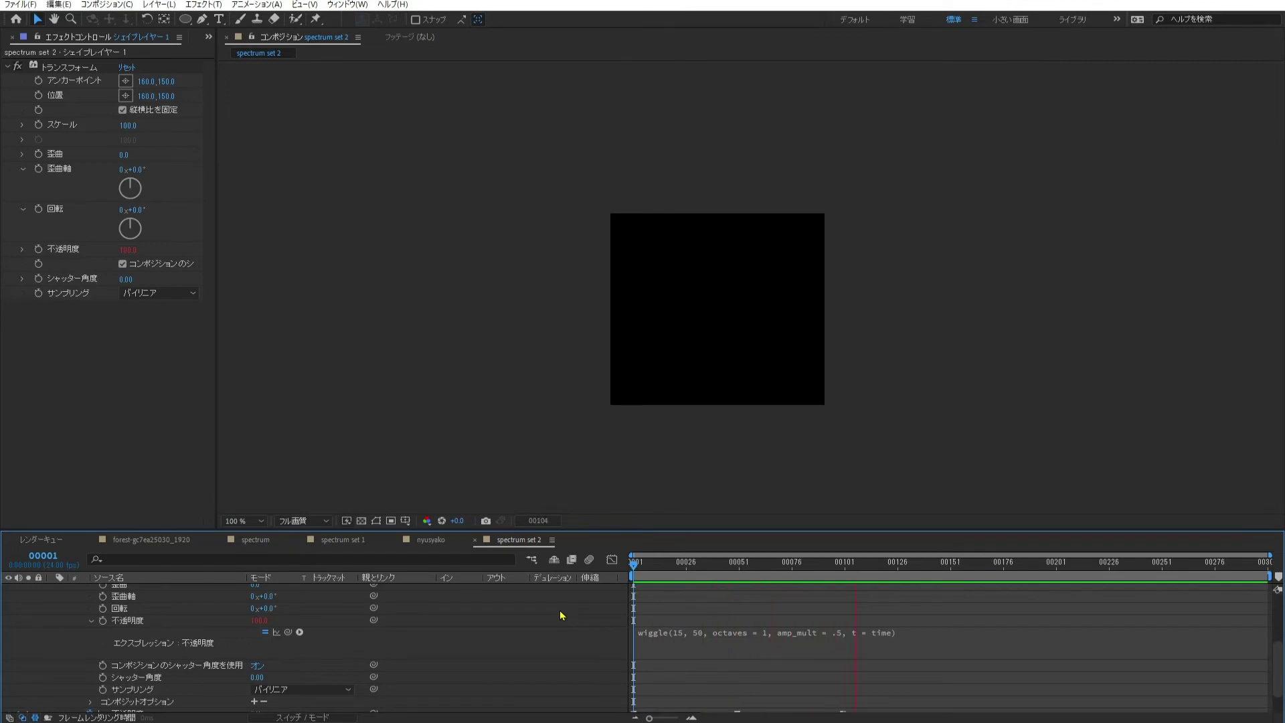
click(573, 598)
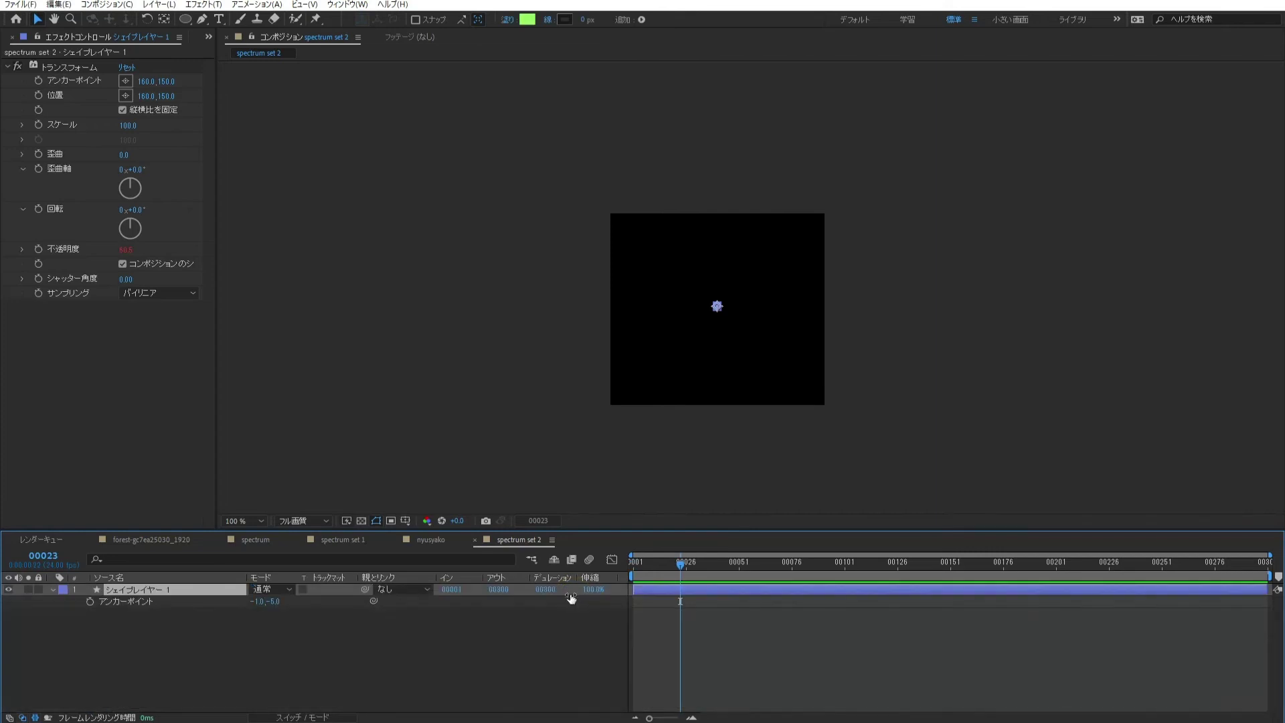
click(294, 630)
click(213, 579)
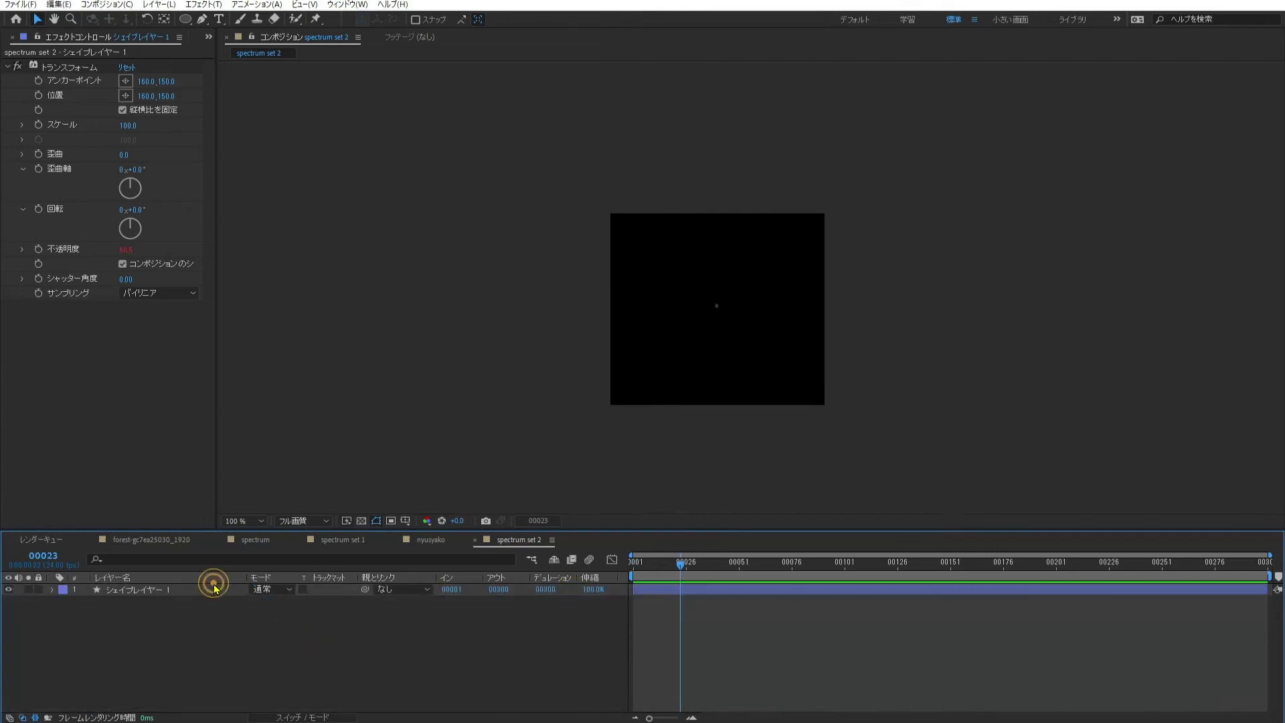
click(127, 590)
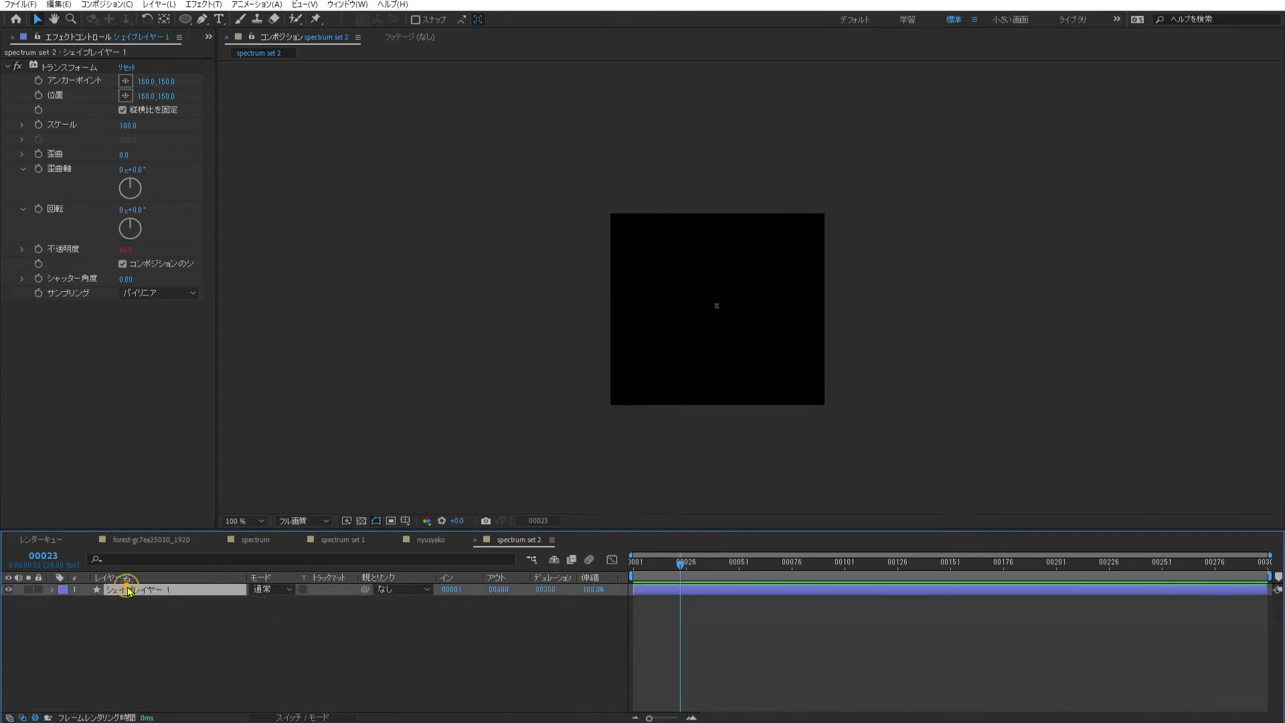
key(period)
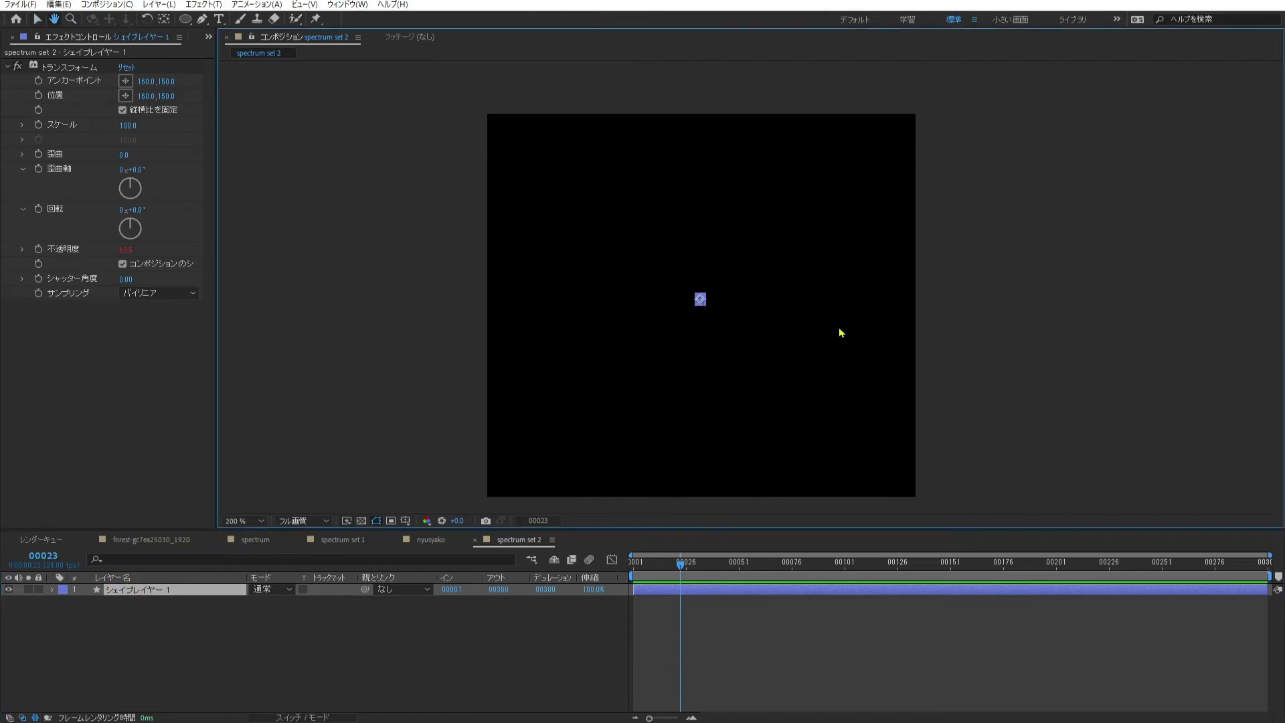
key(period)
click(682, 602)
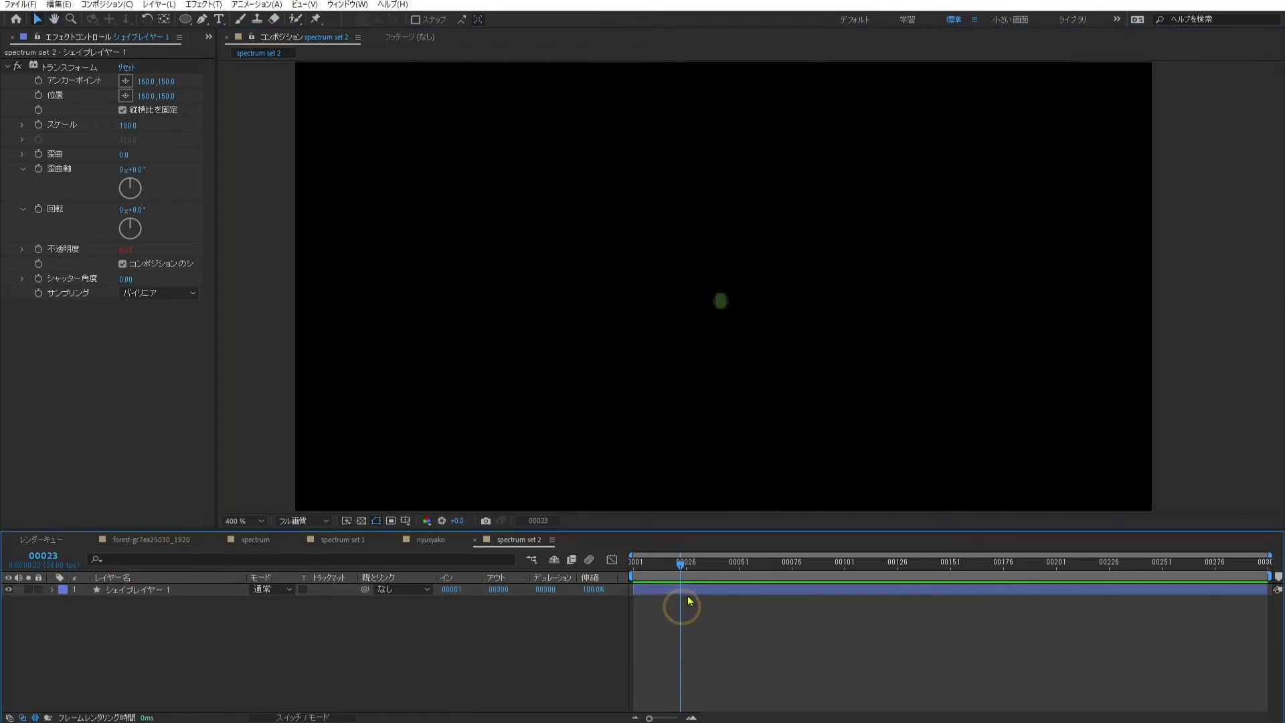
click(686, 591)
Step: At the frame 50 keyframe, duplicate the dot layer and move the copy upper right
key(t)
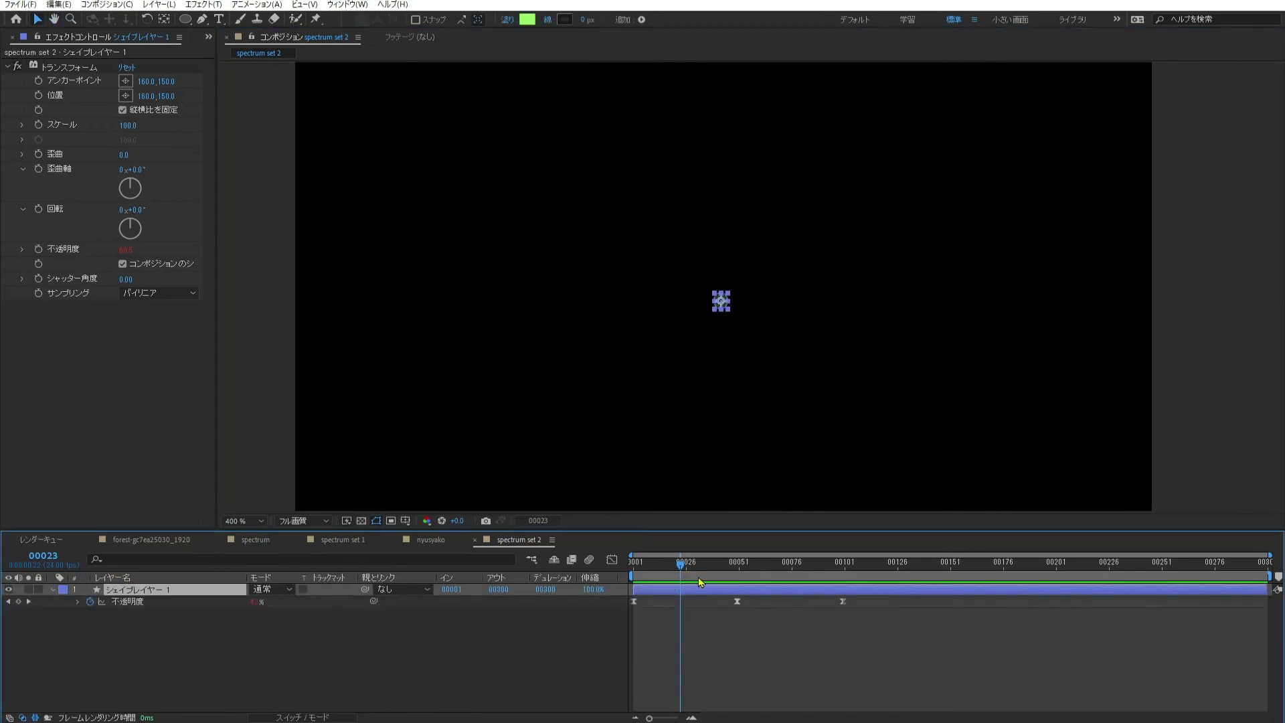
drag(706, 569, 725, 572)
click(712, 611)
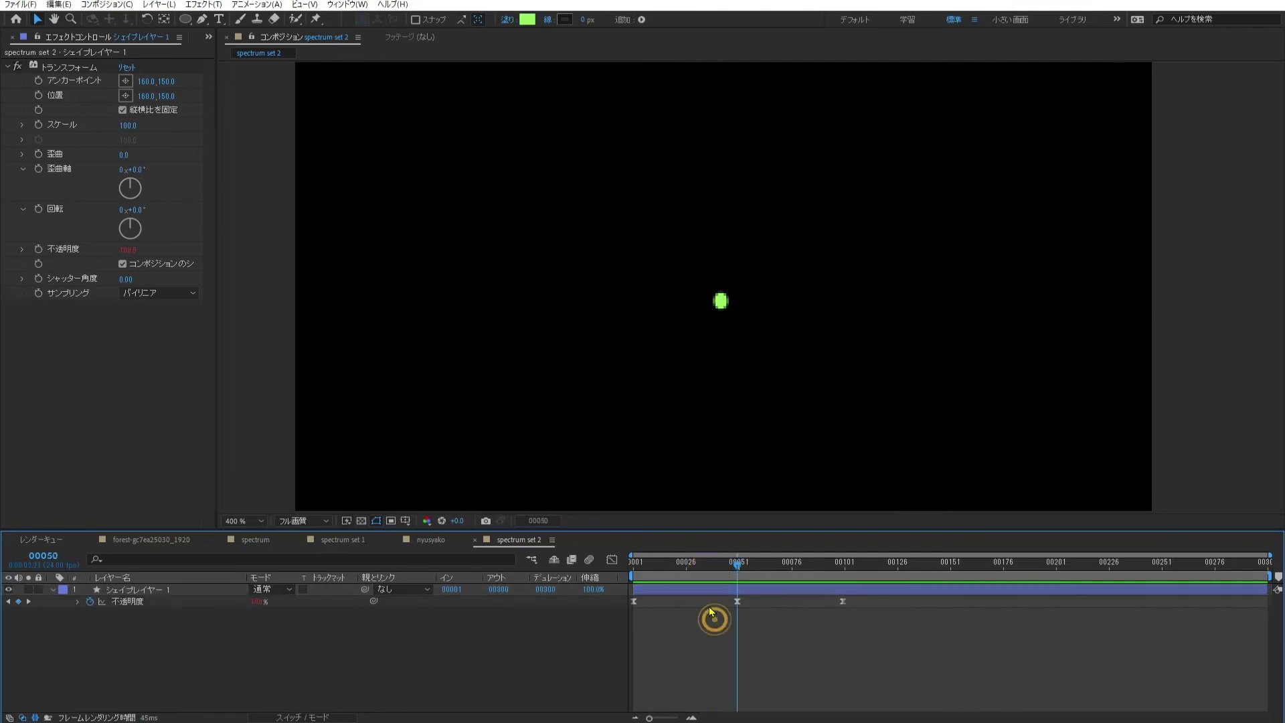
click(693, 589)
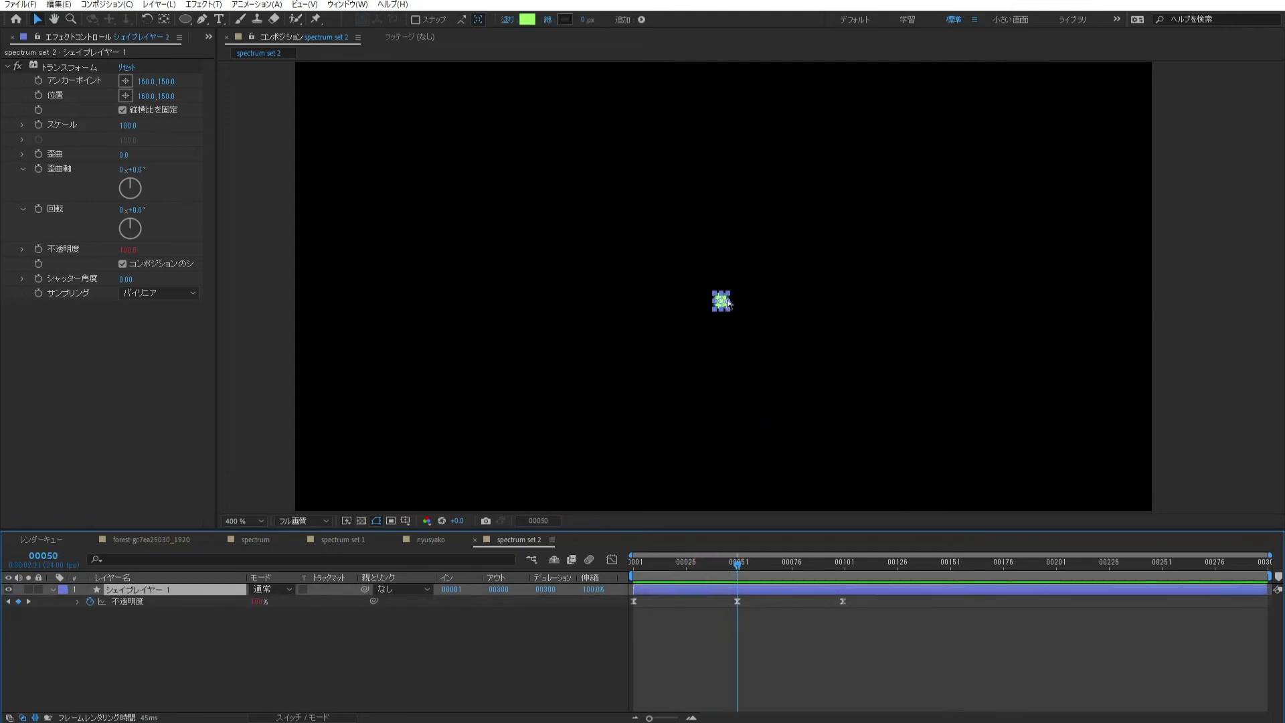
key(ctrl+d)
mouse_move(728, 302)
mouse_down()
mouse_move(843, 231)
mouse_move(956, 387)
mouse_move(976, 320)
mouse_move(1024, 267)
mouse_move(669, 172)
mouse_move(645, 128)
mouse_move(463, 453)
mouse_move(378, 287)
mouse_move(614, 229)
mouse_up()
key(ctrl+d)
key(ctrl+d)
key(ctrl+d)
key(ctrl+d)
key(ctrl+d)
key(ctrl+d)
key(ctrl+d)
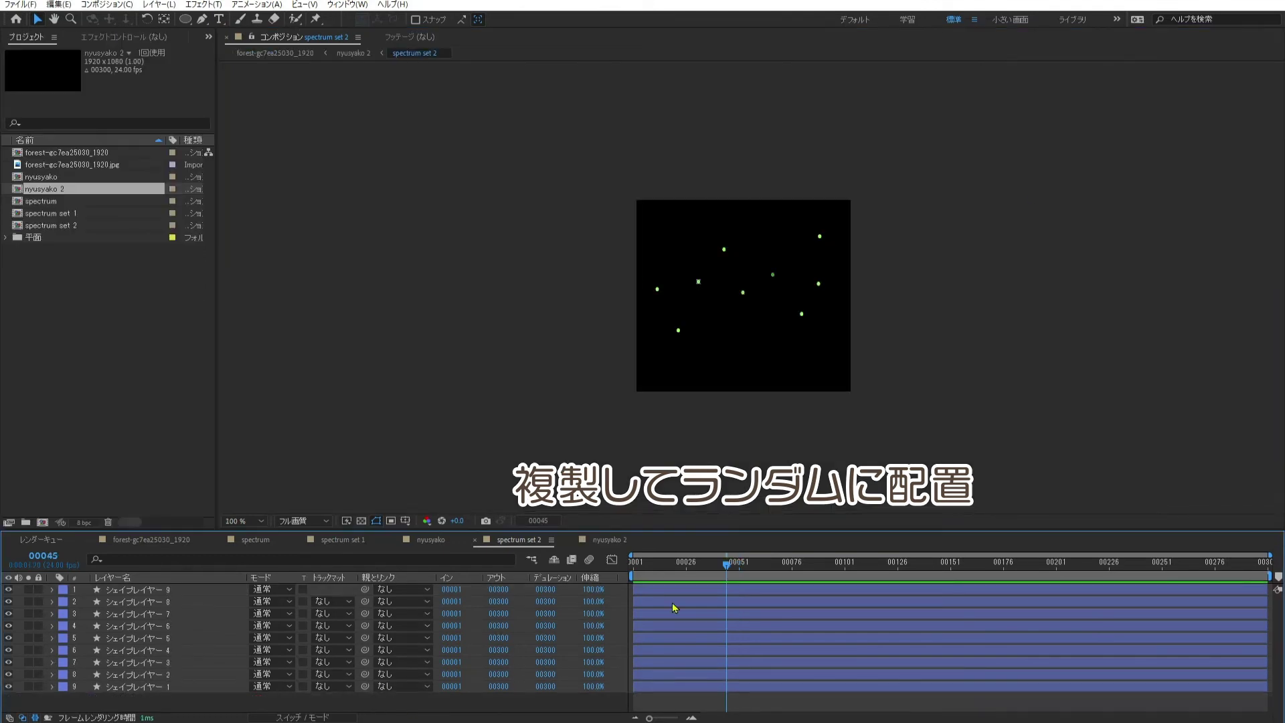
Step: Drag the dot layers' bars to staggered in-points, delaying layer 7 to frame 109
drag(672, 603, 806, 628)
drag(676, 650, 818, 650)
drag(730, 638, 759, 645)
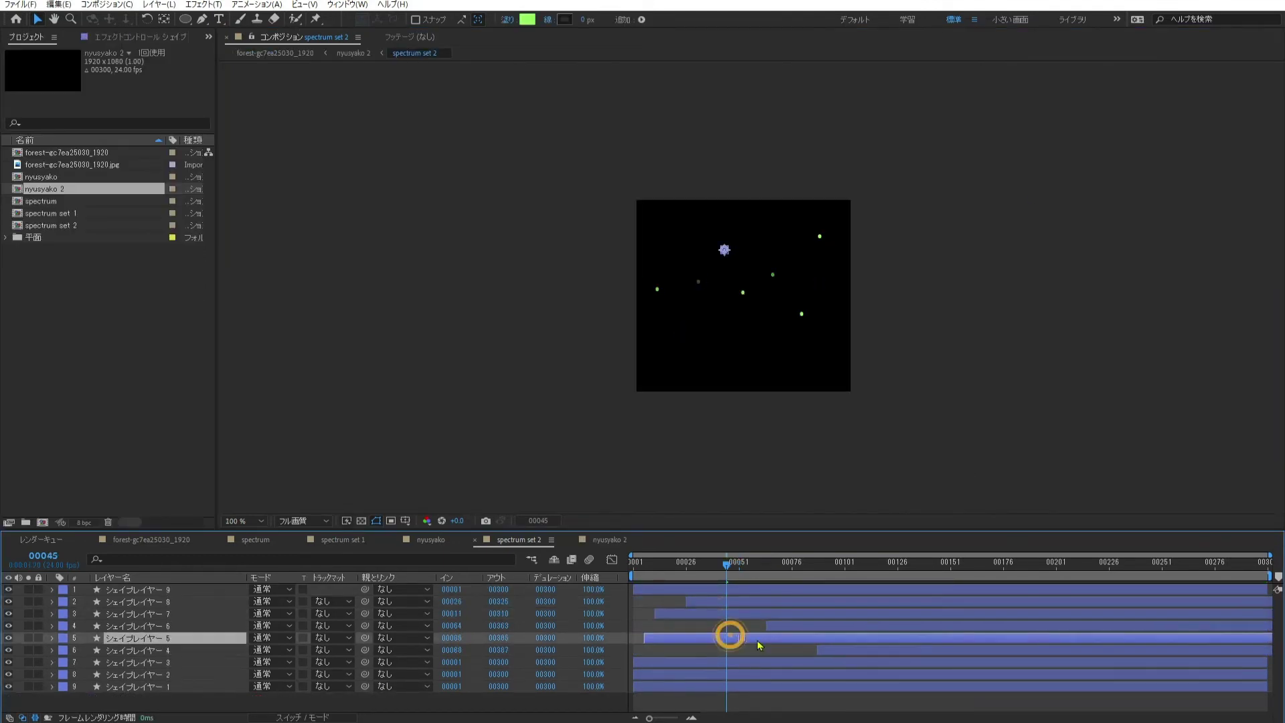
drag(661, 662, 891, 660)
drag(767, 676, 818, 675)
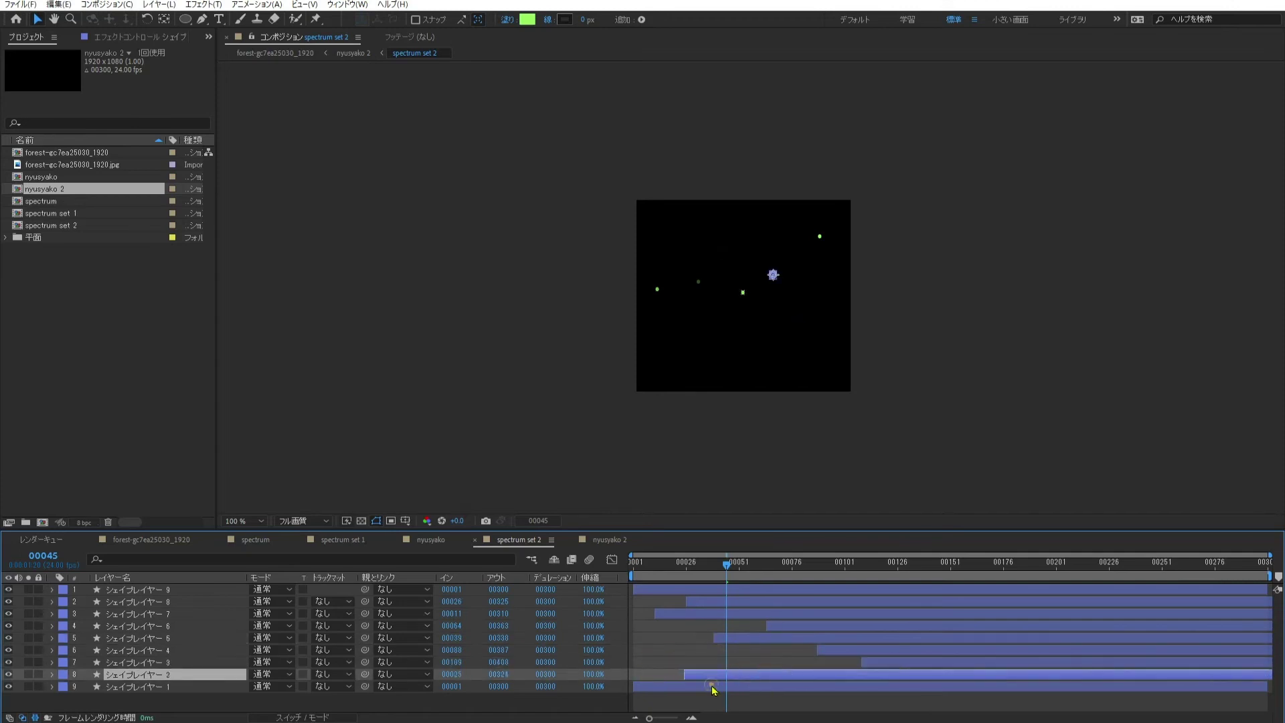
drag(711, 688, 741, 687)
mouse_move(735, 602)
mouse_down()
mouse_move(840, 602)
mouse_move(784, 620)
mouse_up()
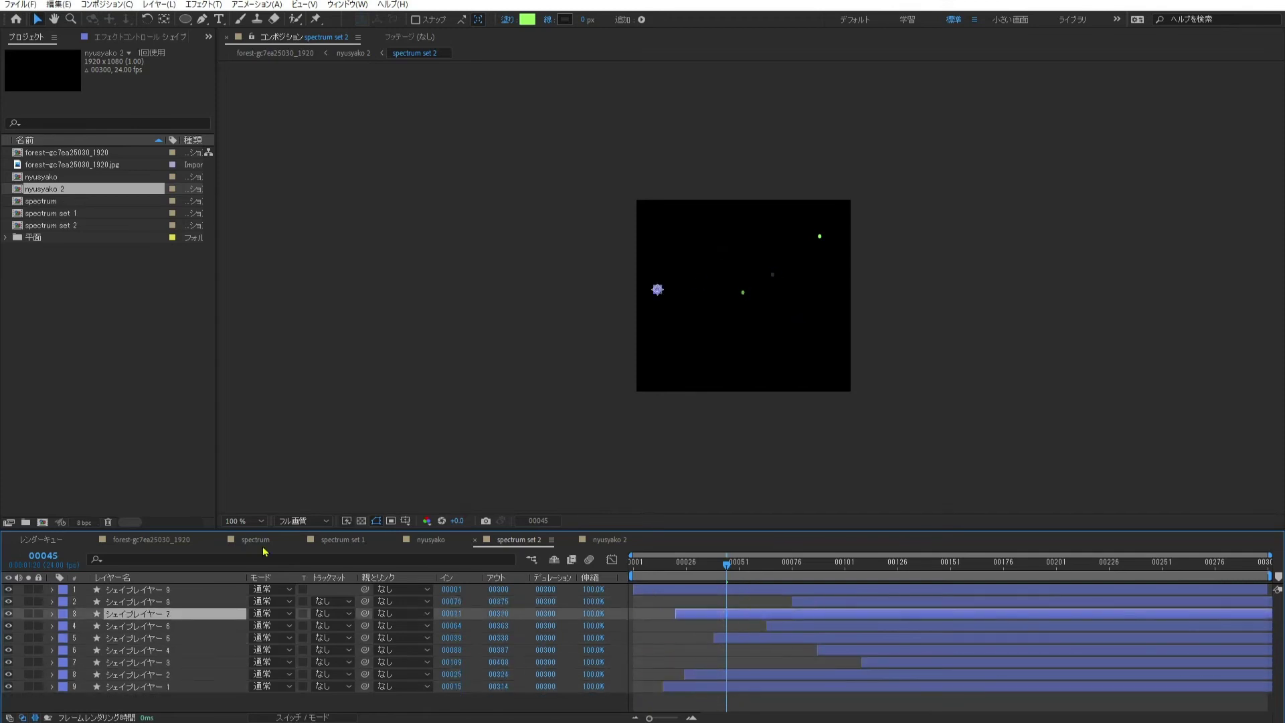
click(135, 314)
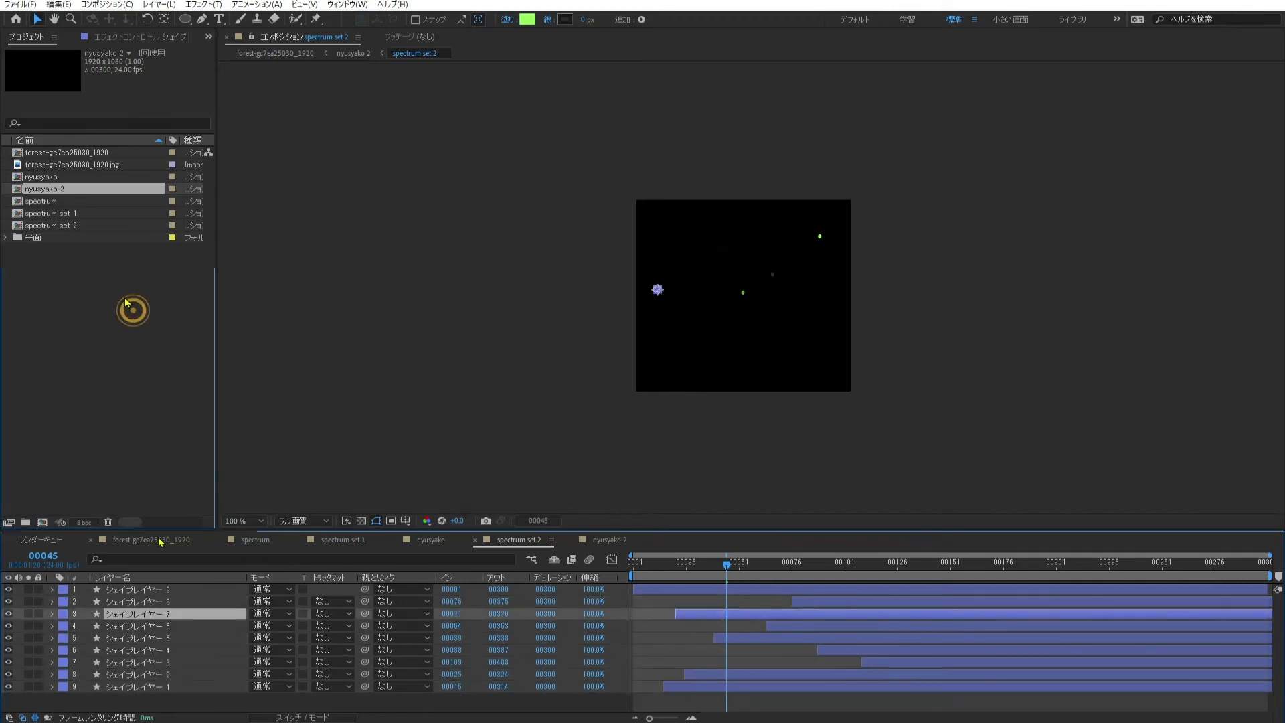
Step: Create a composition named nyusyako 2 sized 1920 × 1080
click(42, 521)
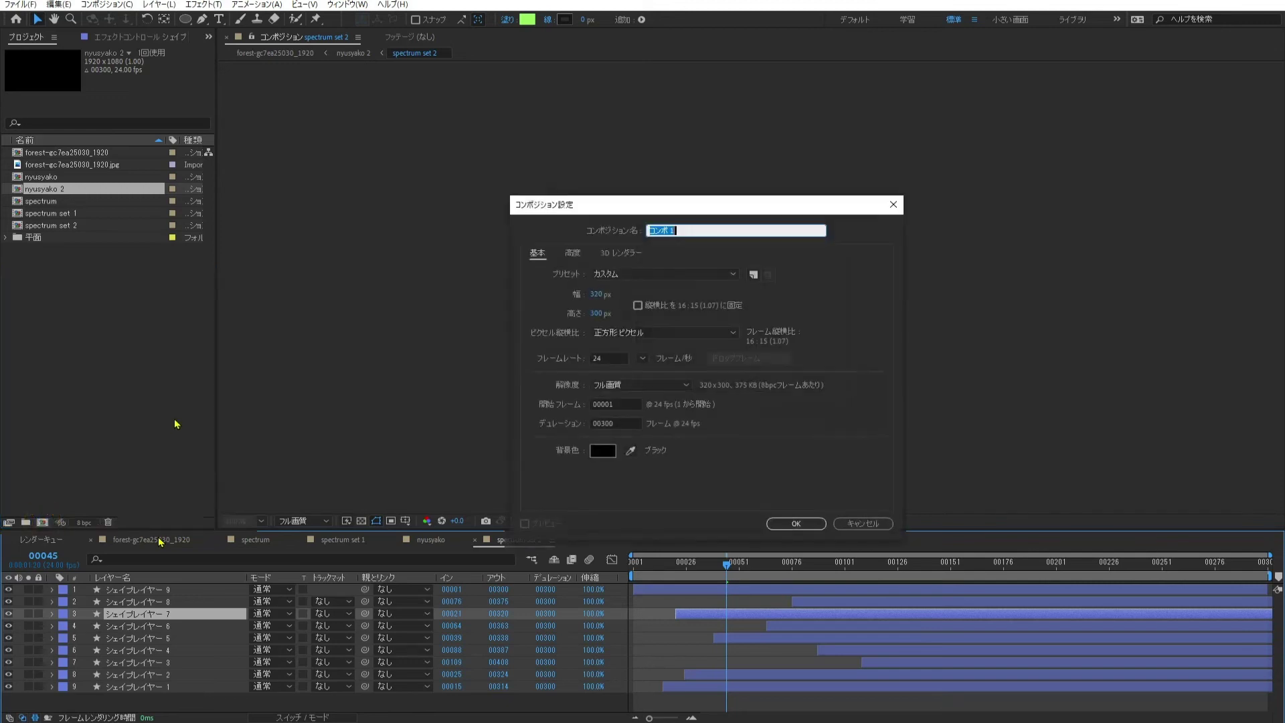
text(nyusyako 2)
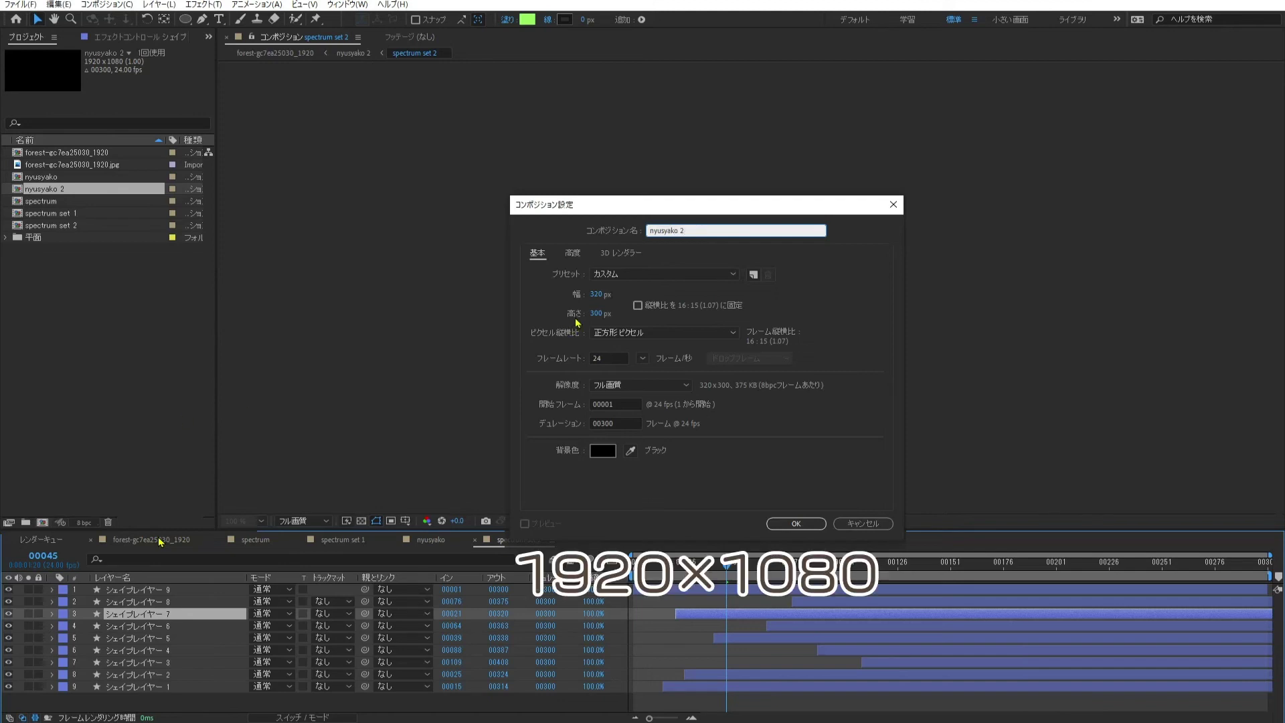
click(596, 294)
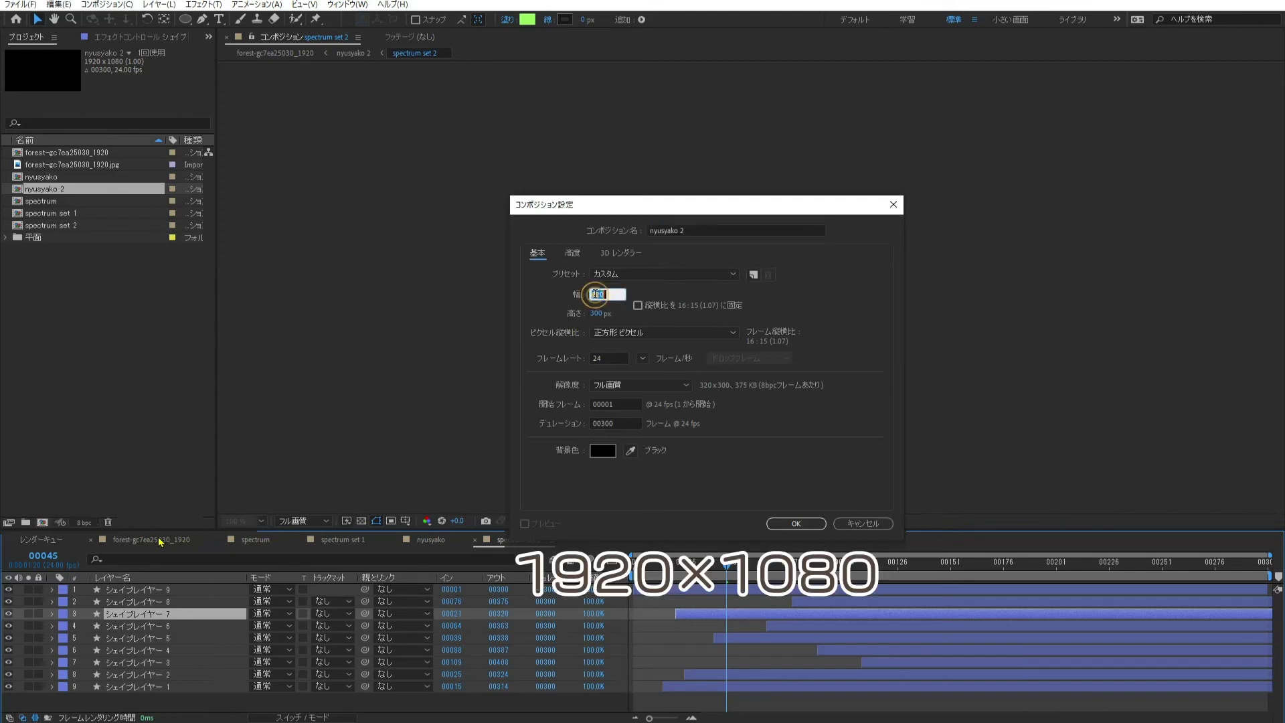
text(1920)
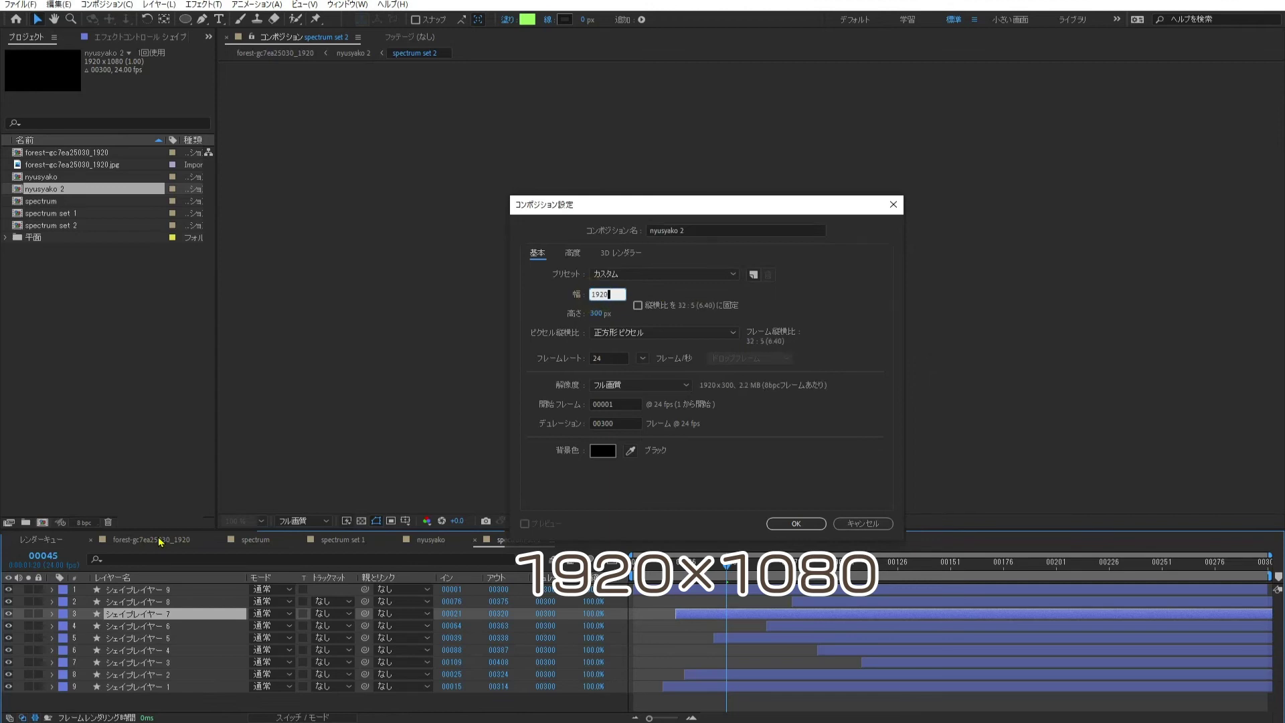
key(Tab)
text(10)
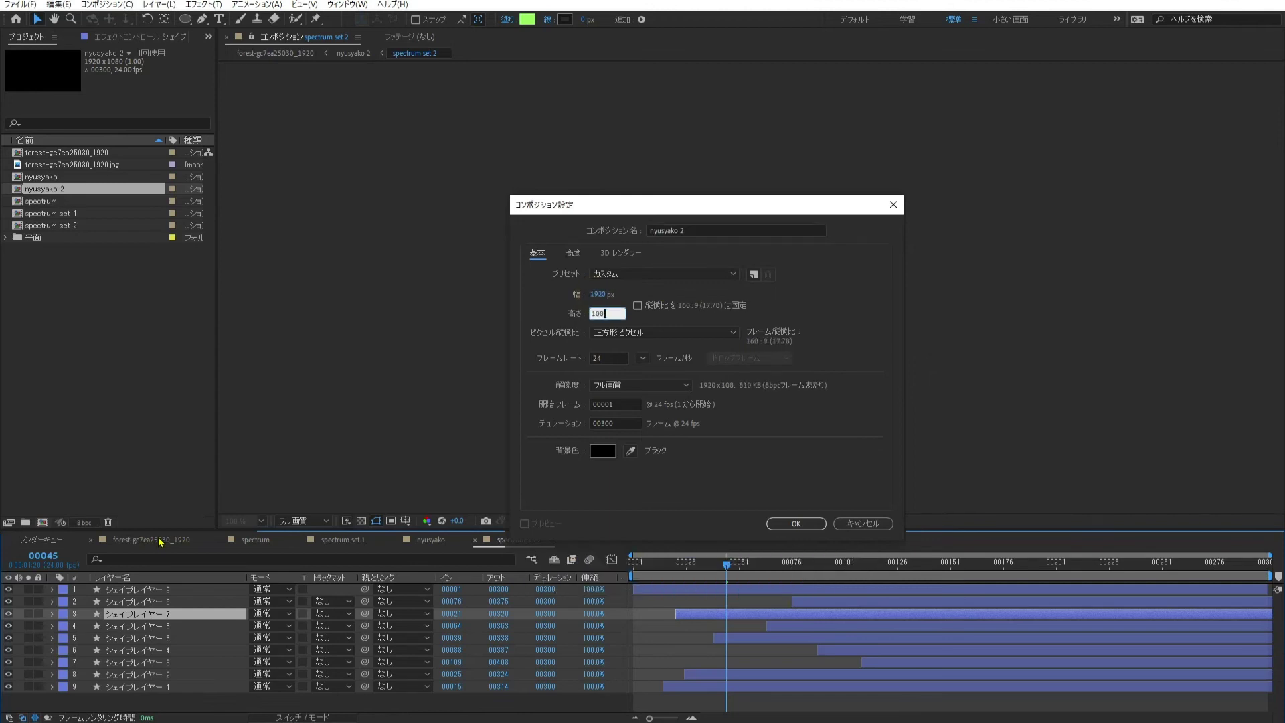
text(80)
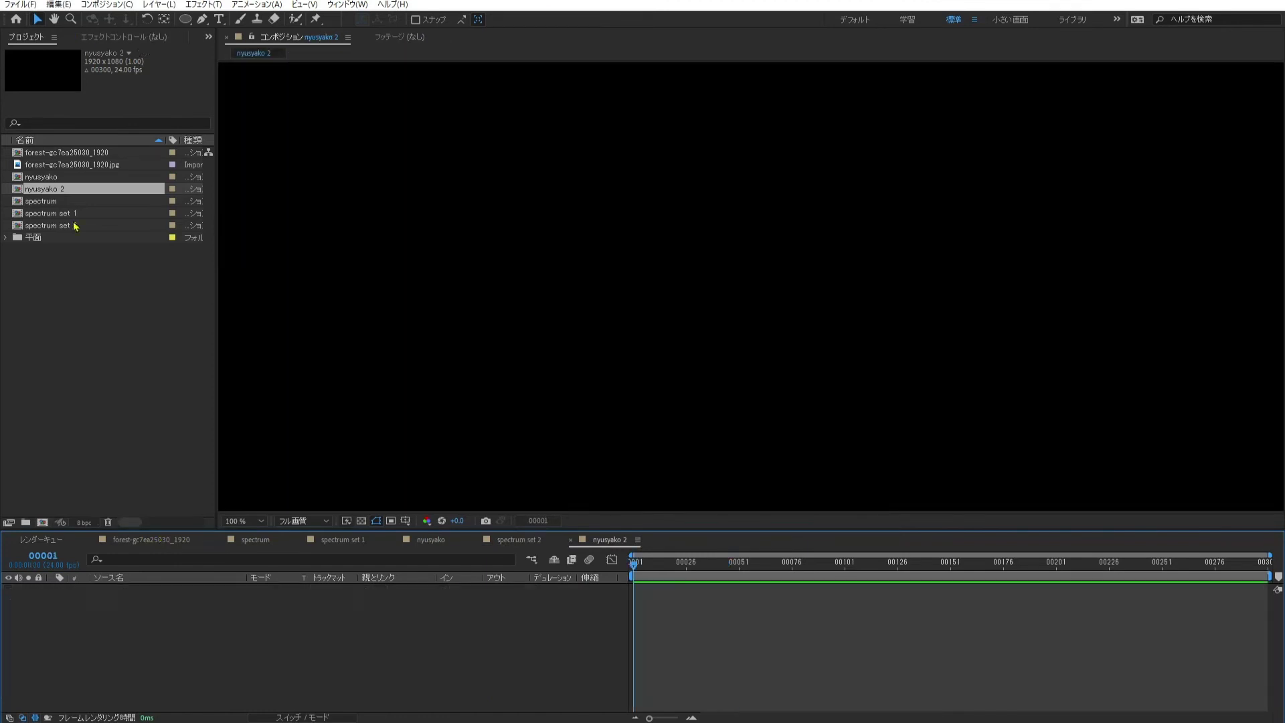
Step: Add spectrum set 2 as a layer in nyusyako 2 with the viewer at 100%
click(60, 226)
drag(61, 226, 279, 654)
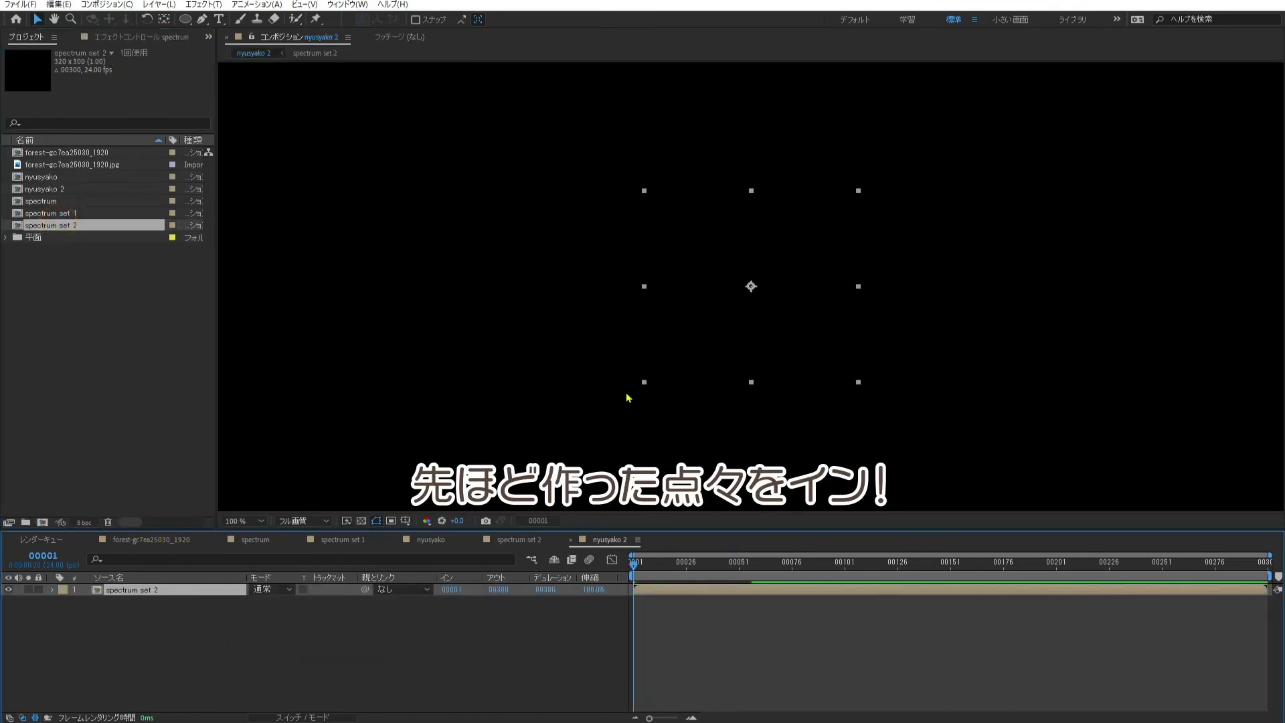
key(comma)
key(period)
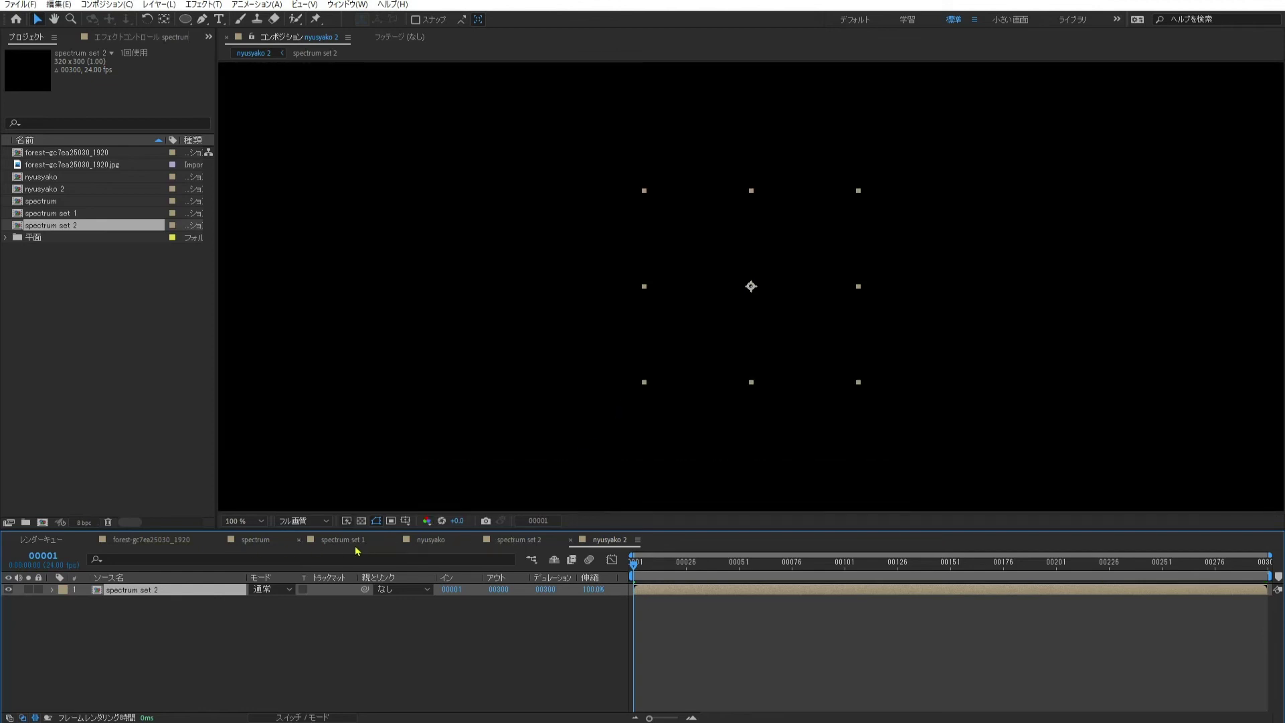
Step: Copy 調整レイヤー 1 from nyusyako and paste it into nyusyako 2
click(430, 540)
click(168, 589)
key(ctrl+c)
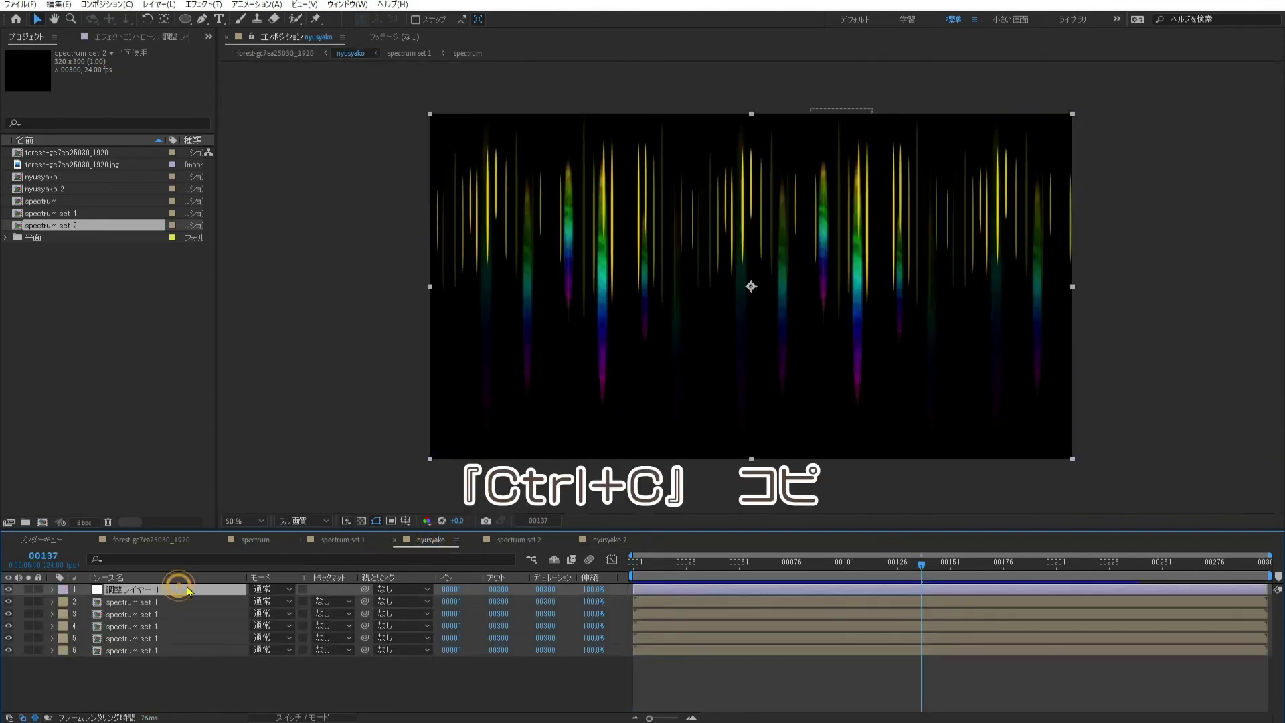
click(595, 540)
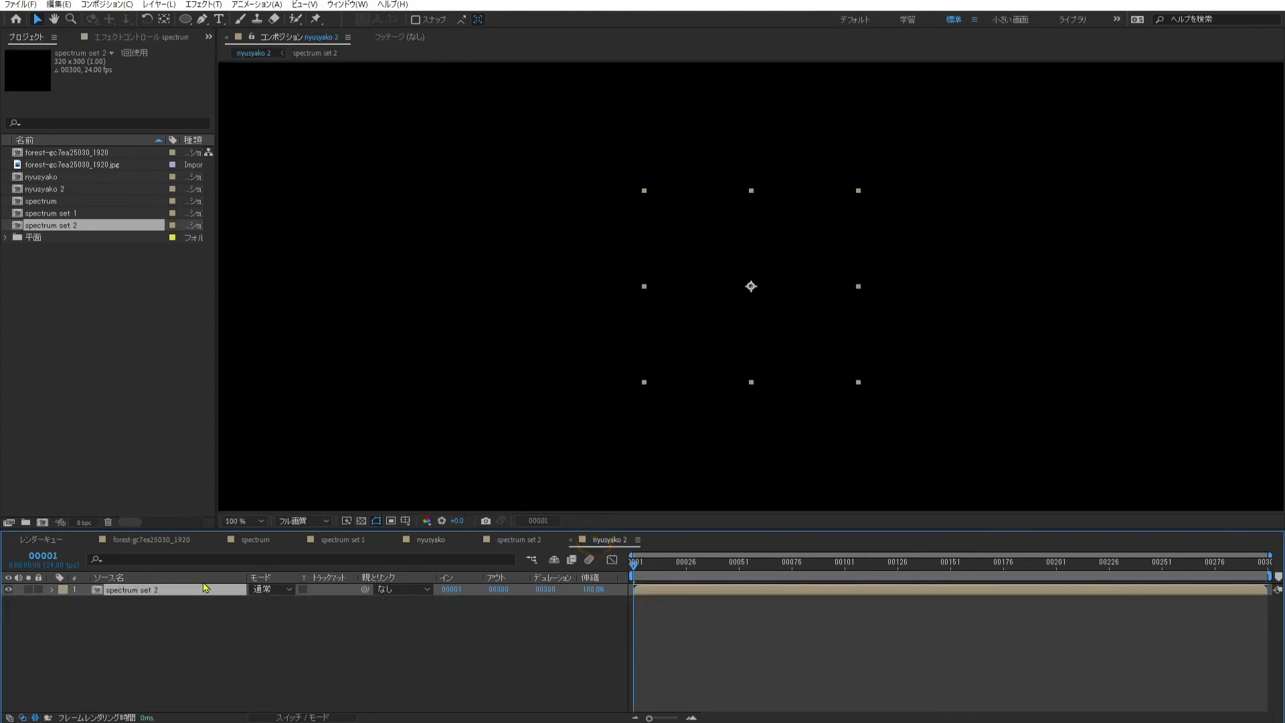
key(ctrl+v)
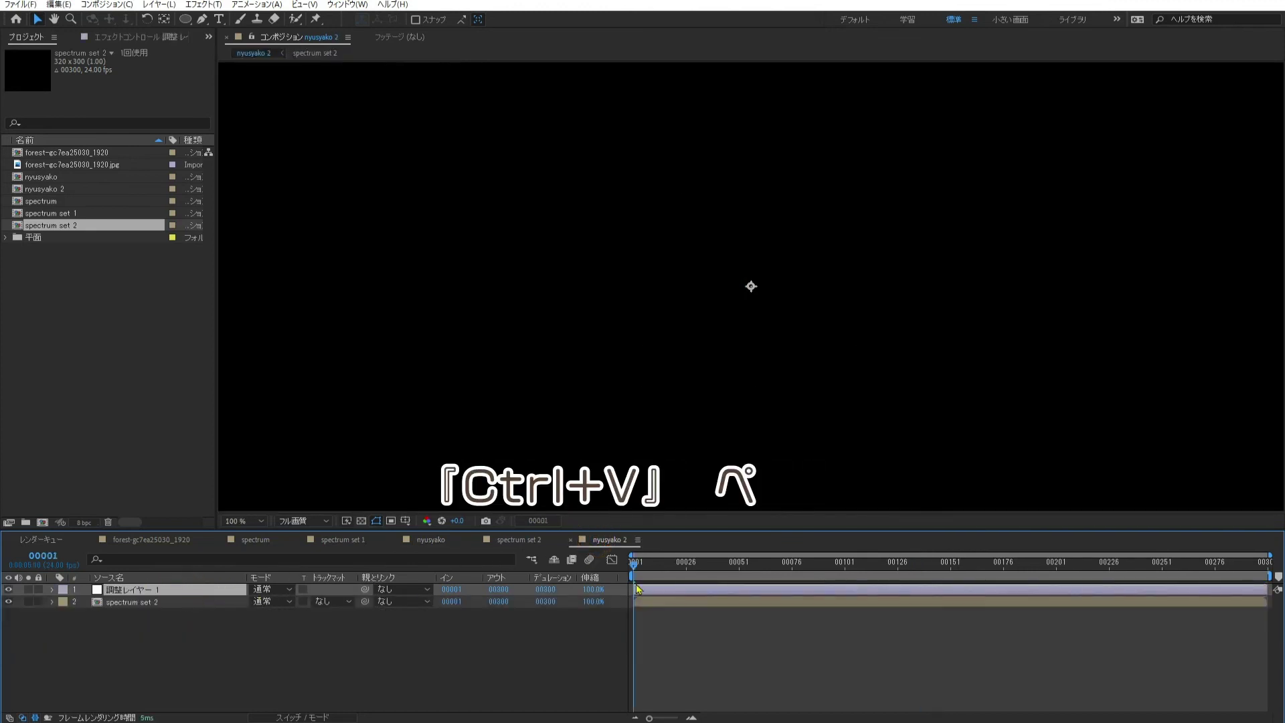
Step: At frame 49, duplicate spectrum set 2 twice, moving copies up-right and up-left
click(737, 572)
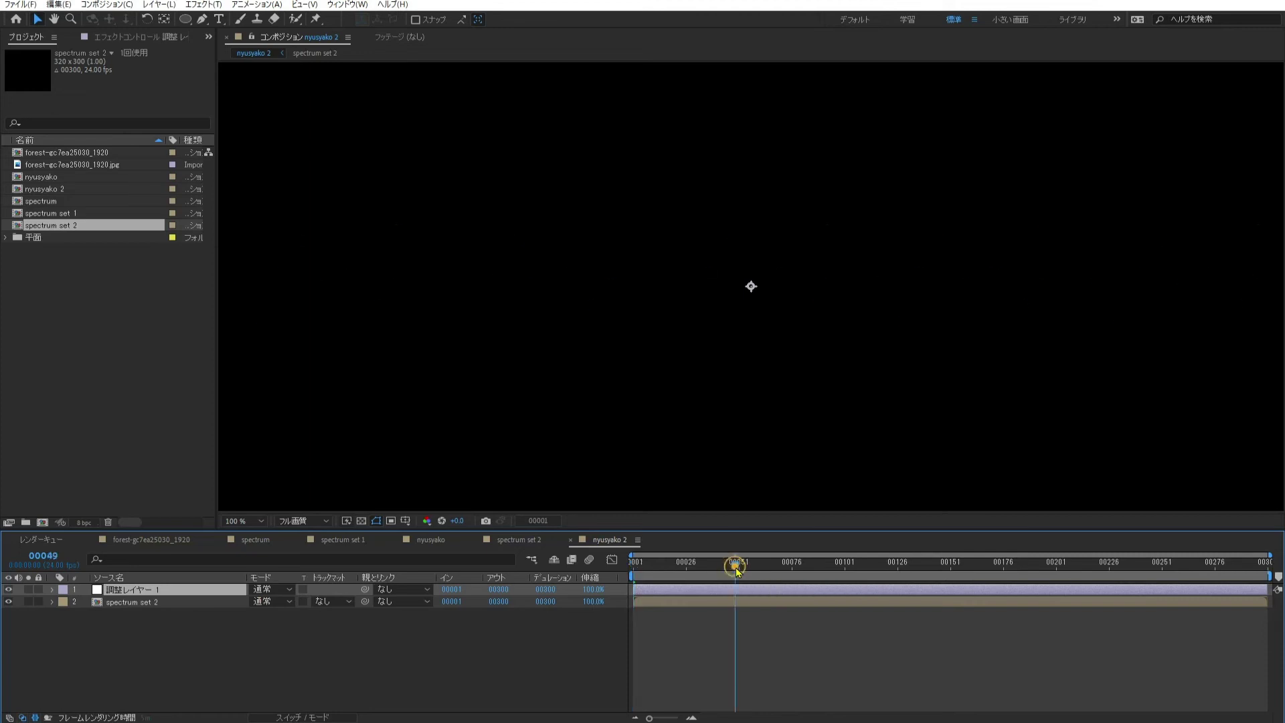
click(790, 332)
key(ctrl+d)
drag(783, 311, 872, 274)
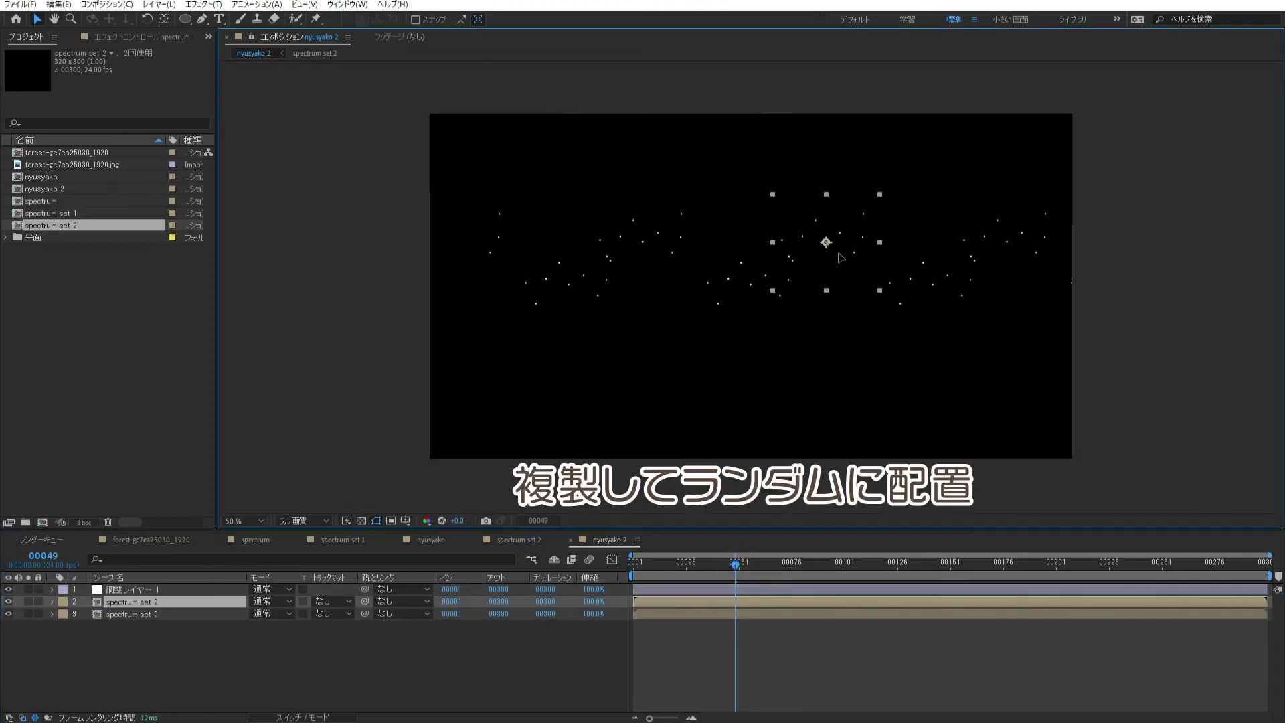
key(s)
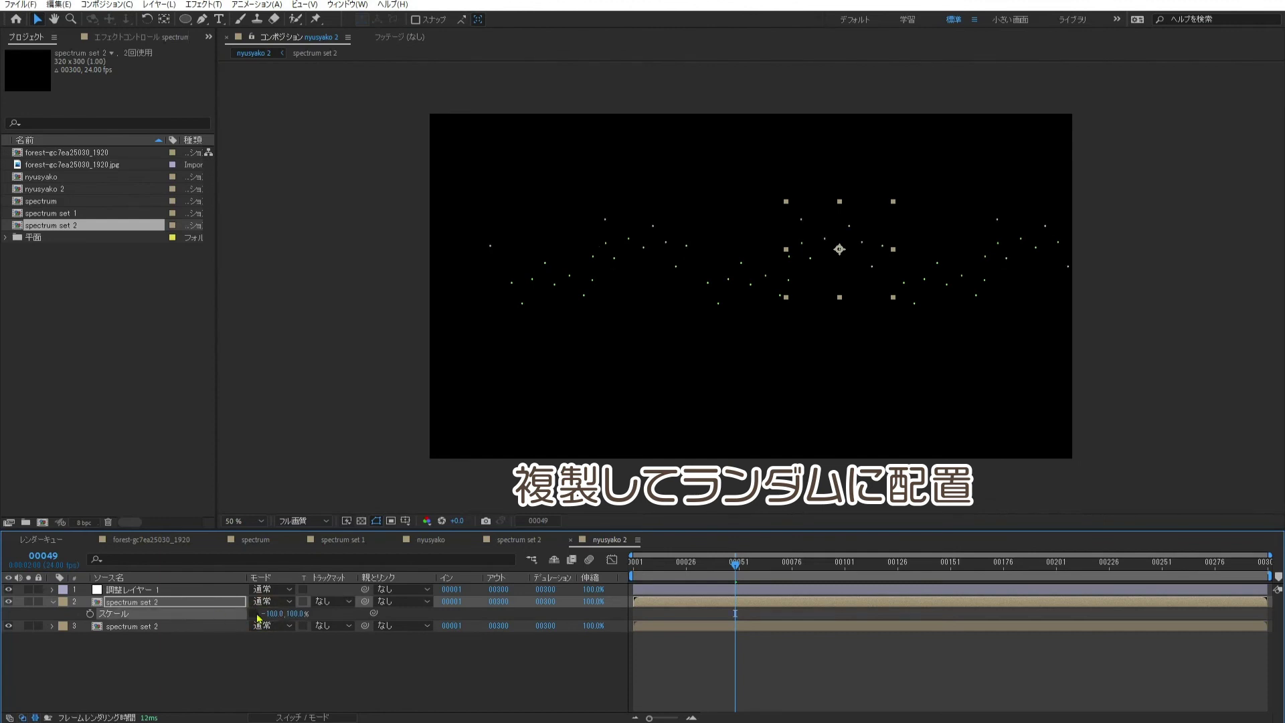
click(187, 601)
key(ctrl+d)
drag(826, 268, 658, 246)
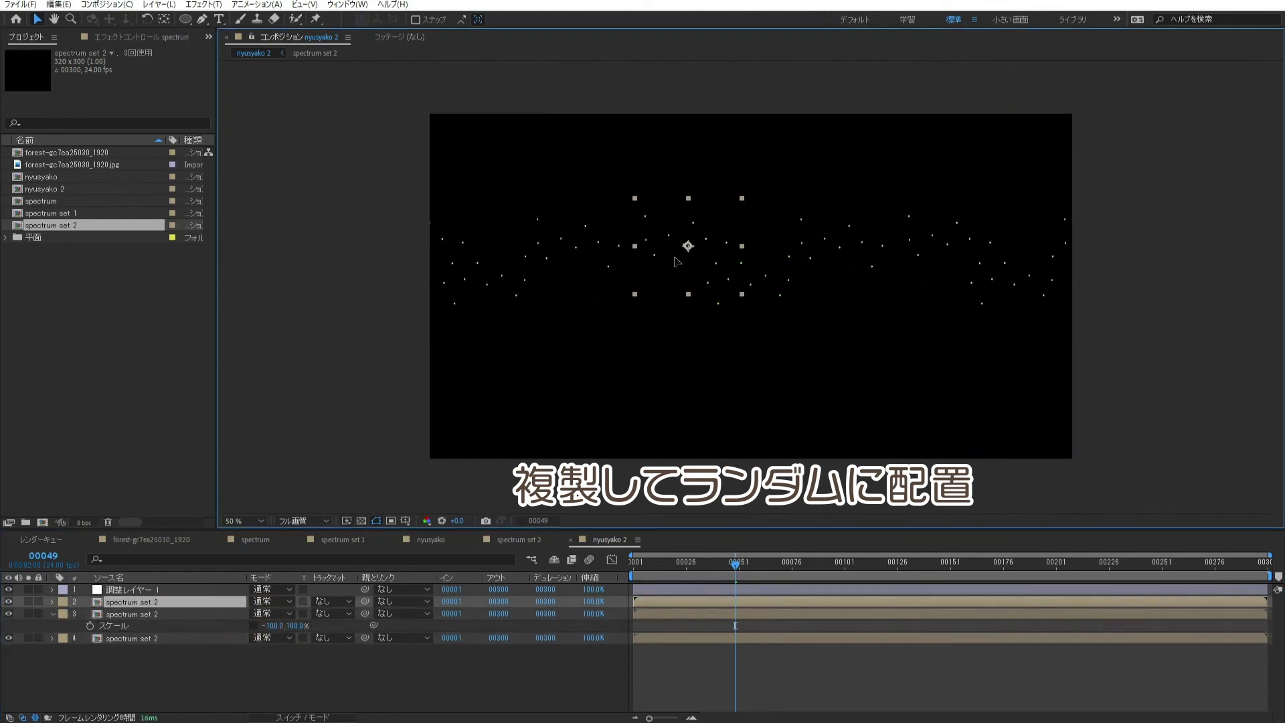
Step: Scale the third dot layer to about -91,83% and add two more shifted, shrunk copies
click(160, 614)
drag(893, 300, 891, 289)
click(148, 639)
key(ctrl+d)
drag(775, 278, 703, 289)
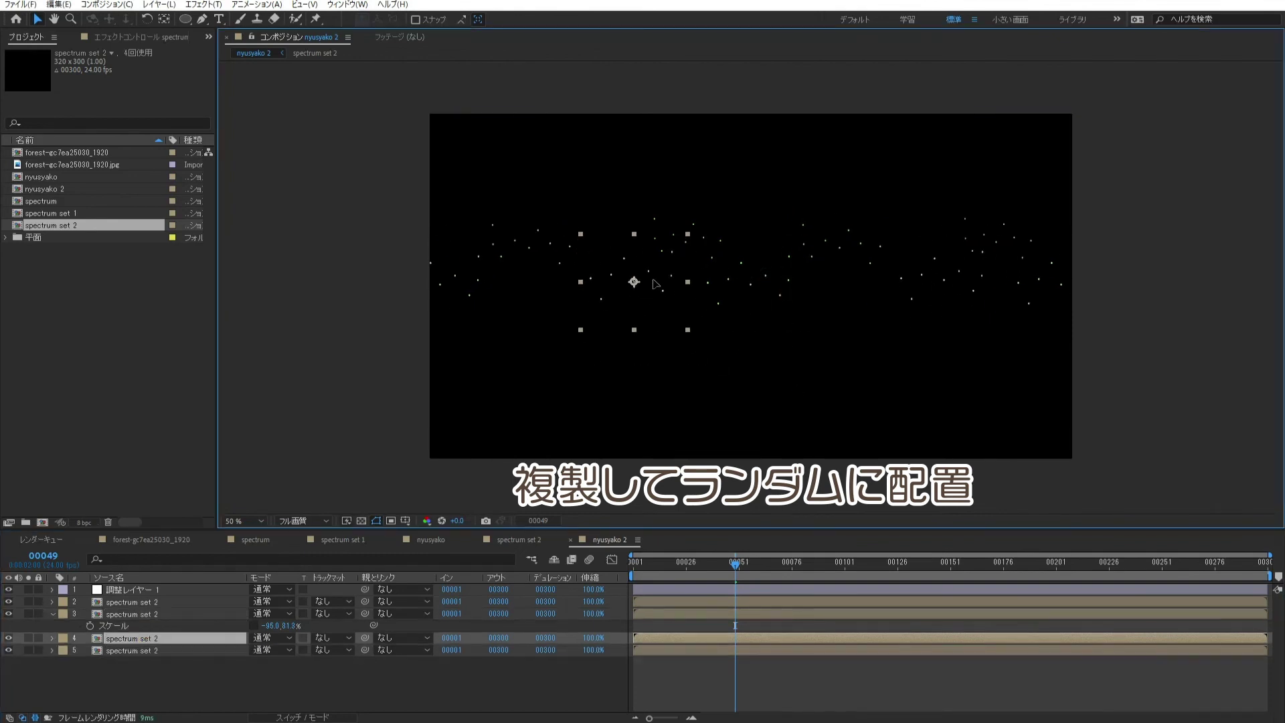
drag(715, 348, 653, 218)
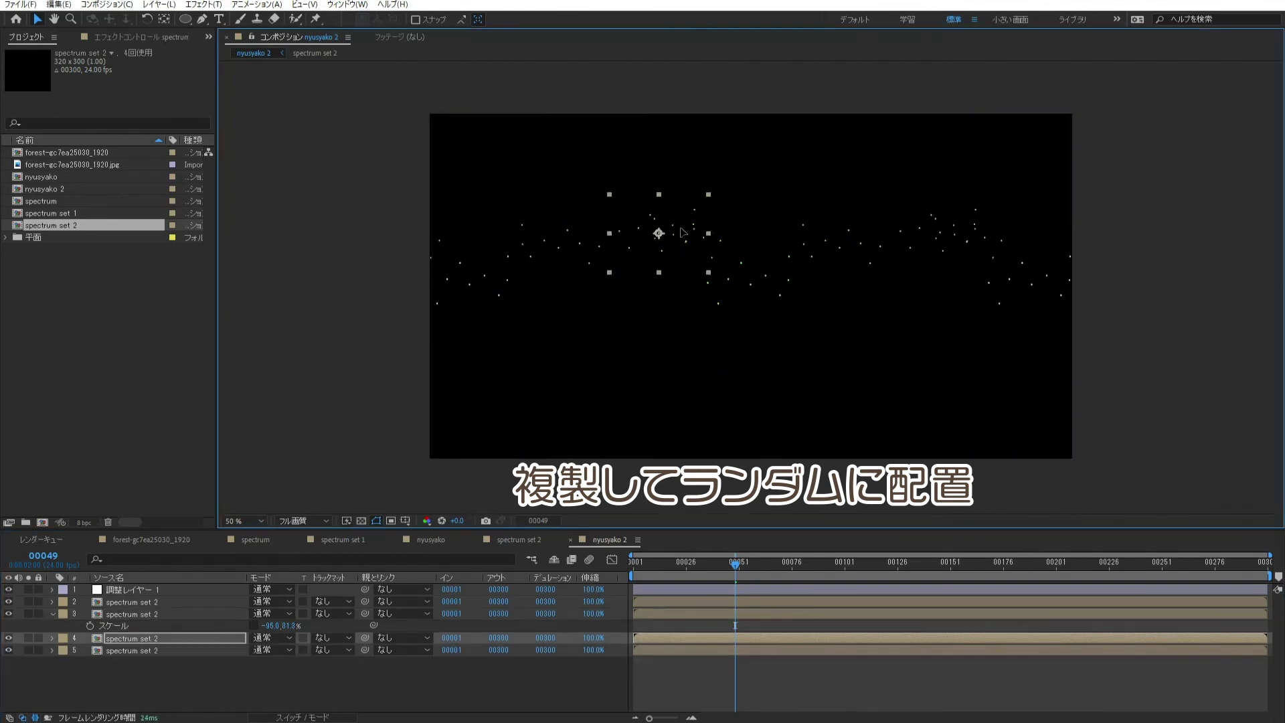
key(ctrl+d)
mouse_move(611, 173)
mouse_down()
mouse_move(859, 251)
mouse_move(851, 223)
mouse_up()
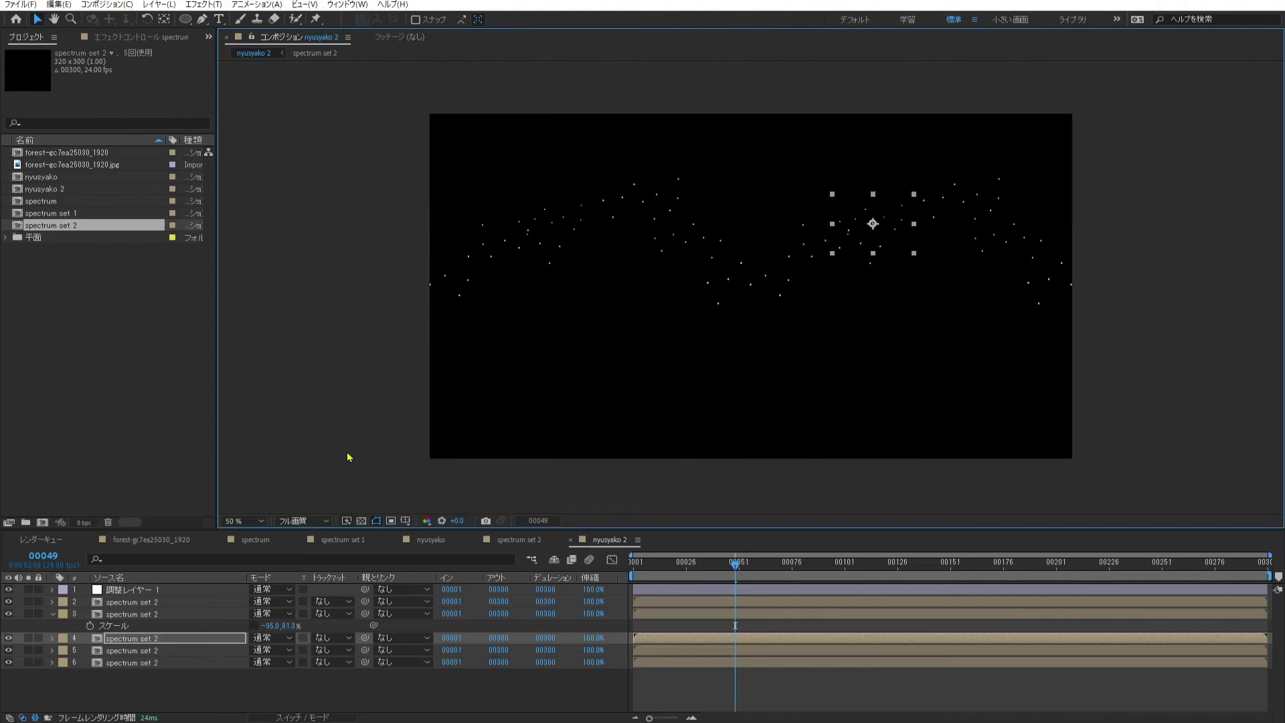
click(193, 682)
Step: Place nyusyako 2 atop the forest composition with blending mode 加算 (Add)
click(674, 562)
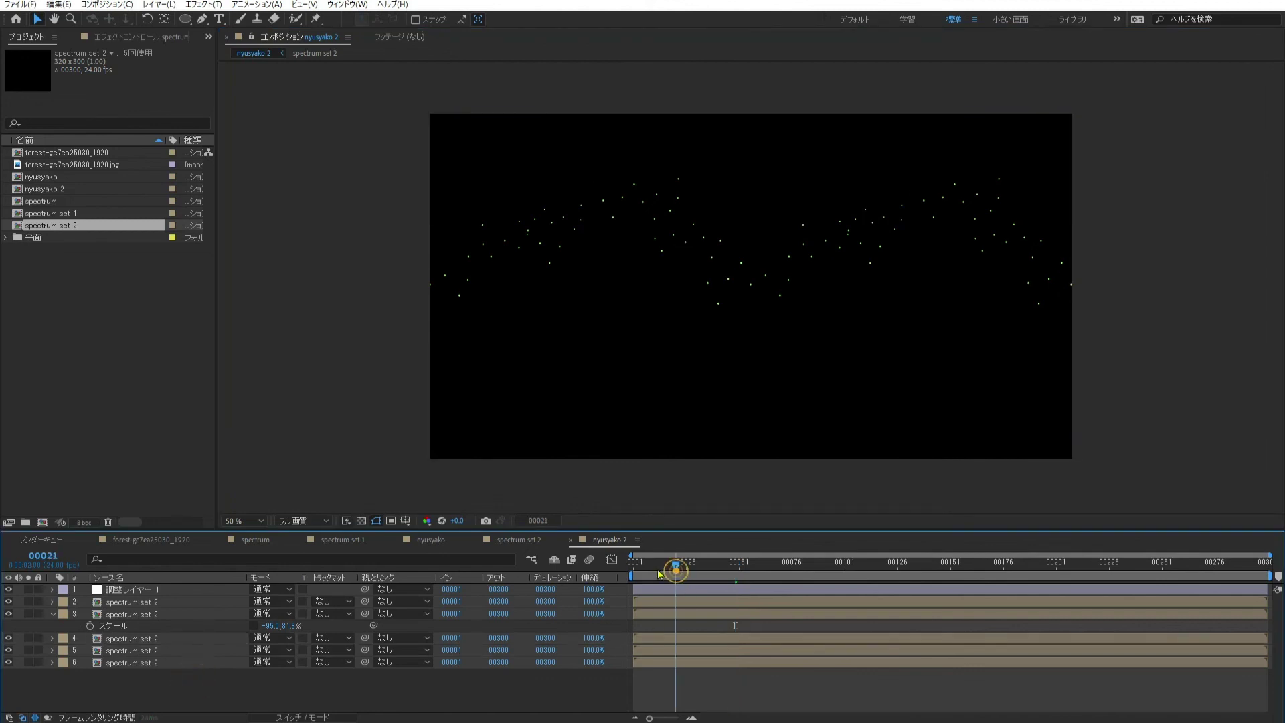
key(space)
click(158, 541)
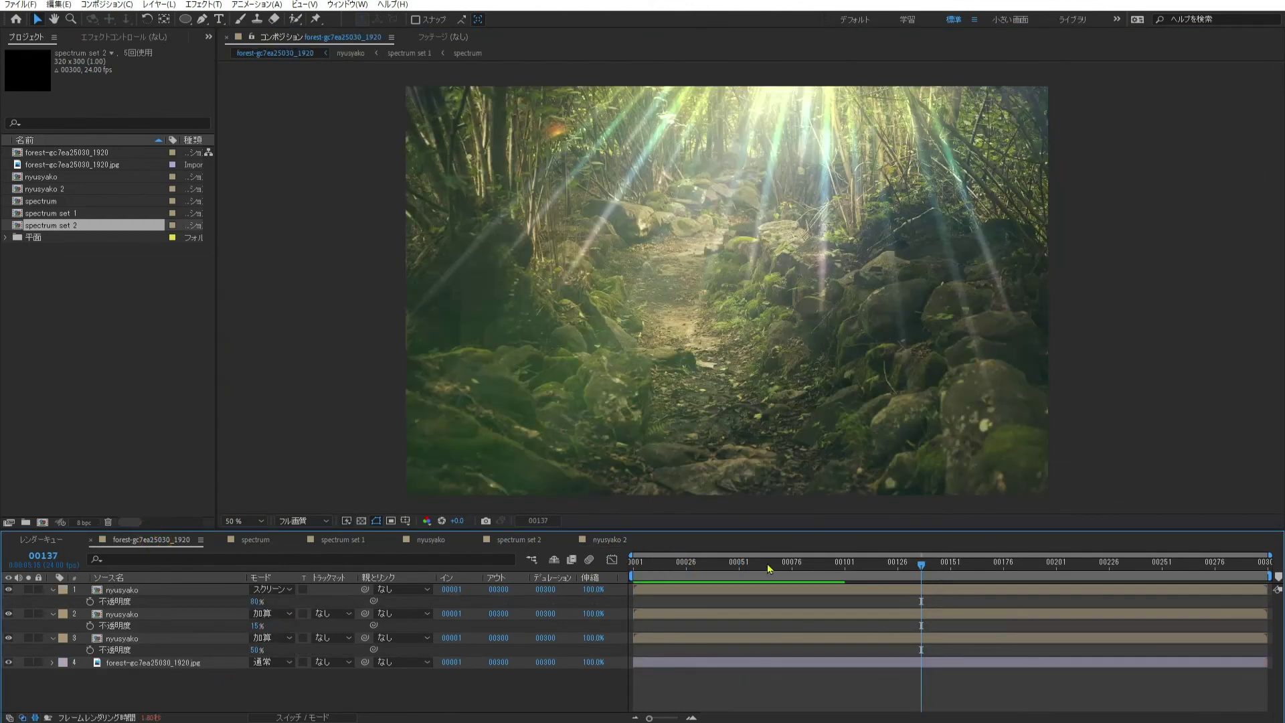
click(69, 190)
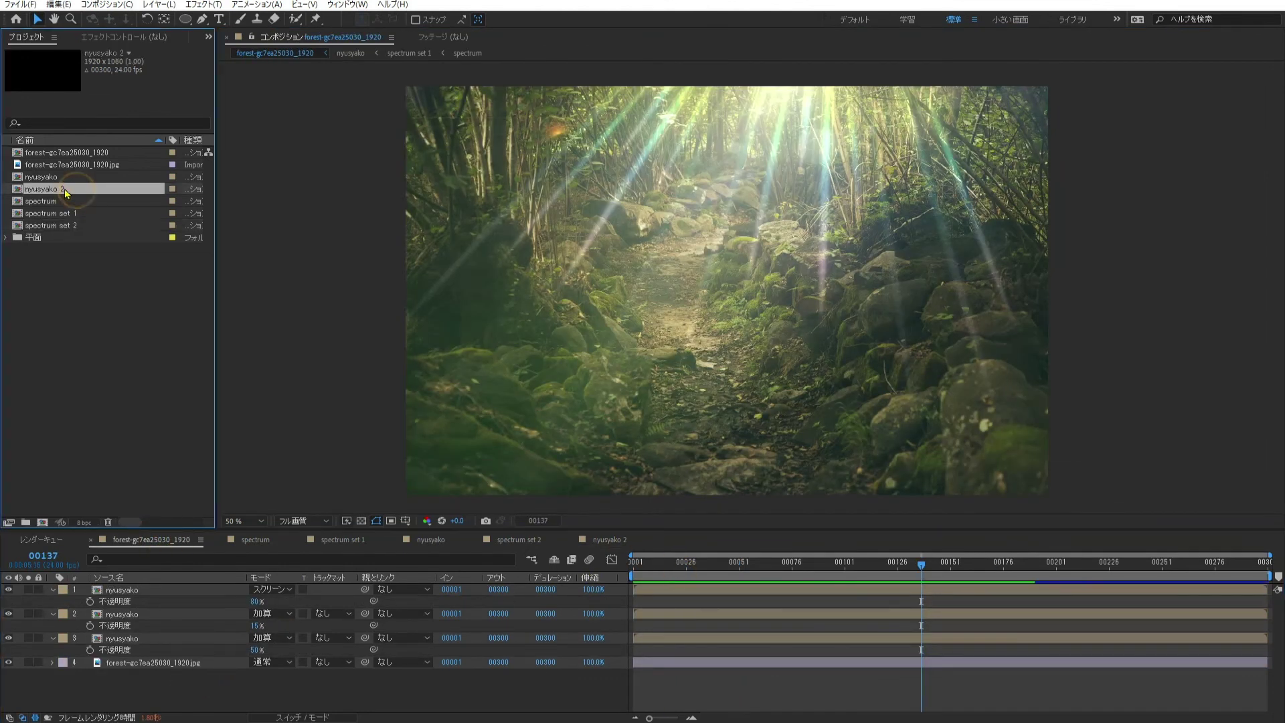
drag(84, 192, 162, 586)
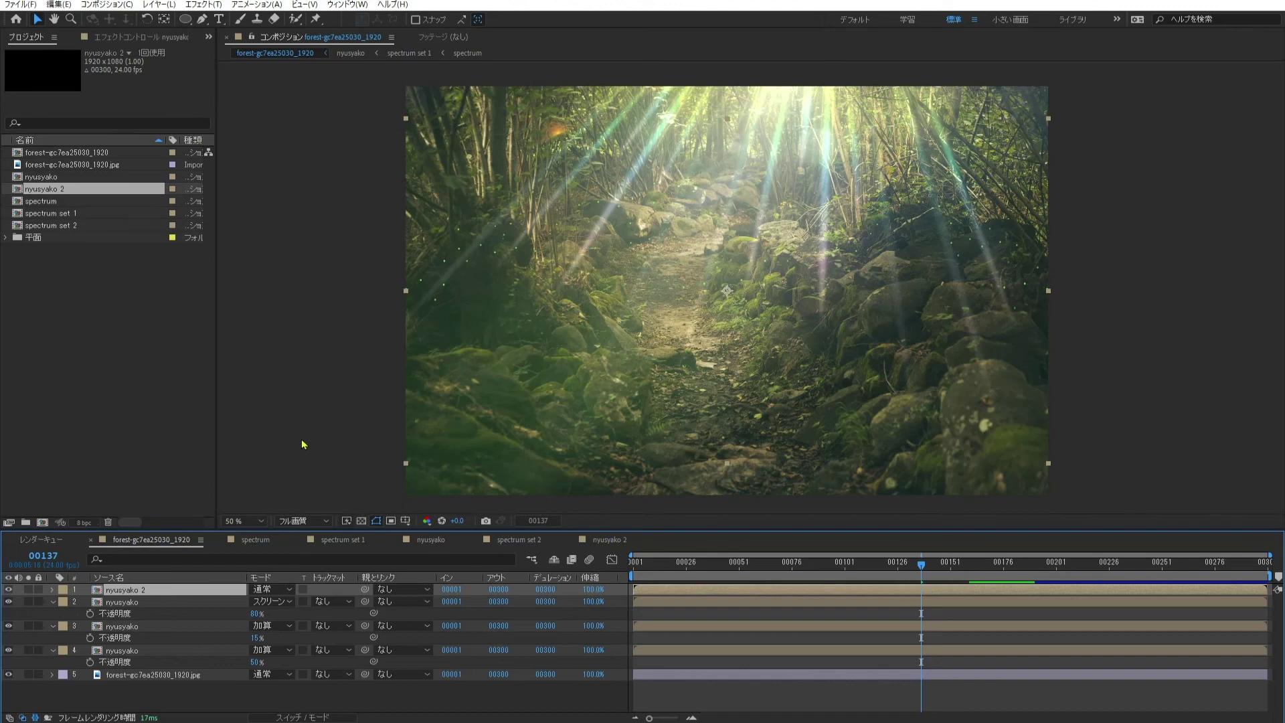
click(271, 589)
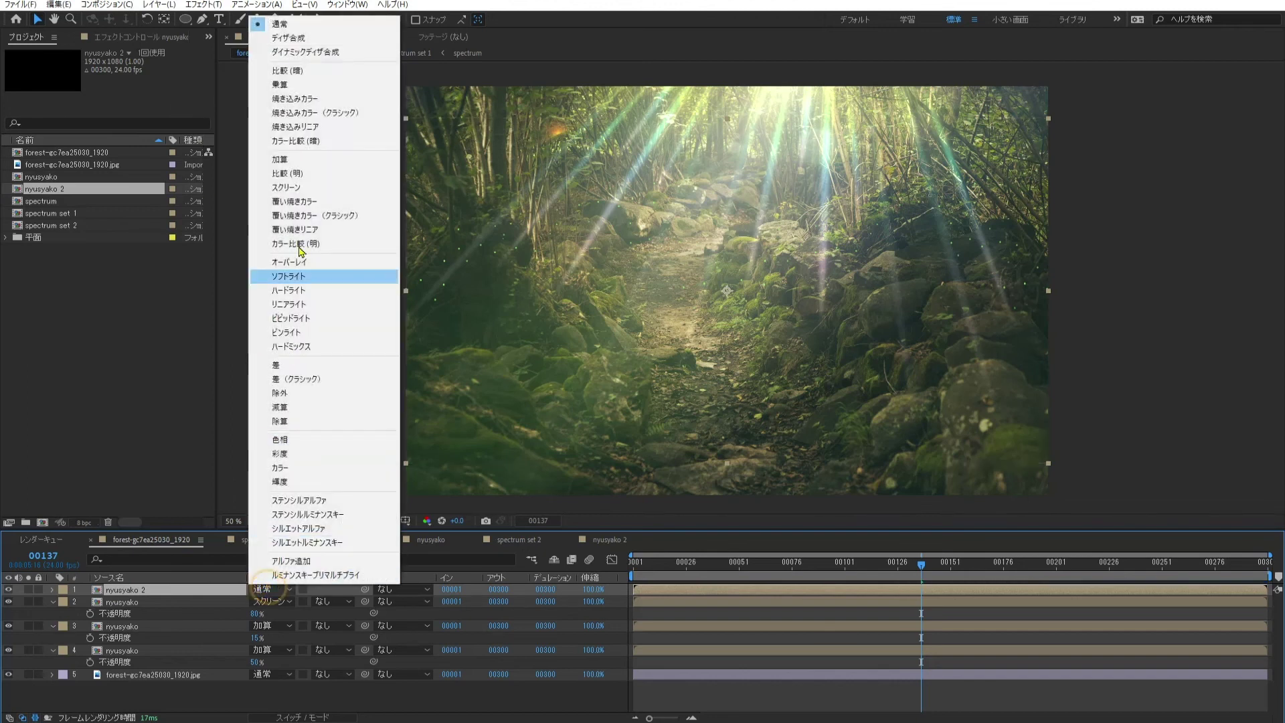
click(359, 165)
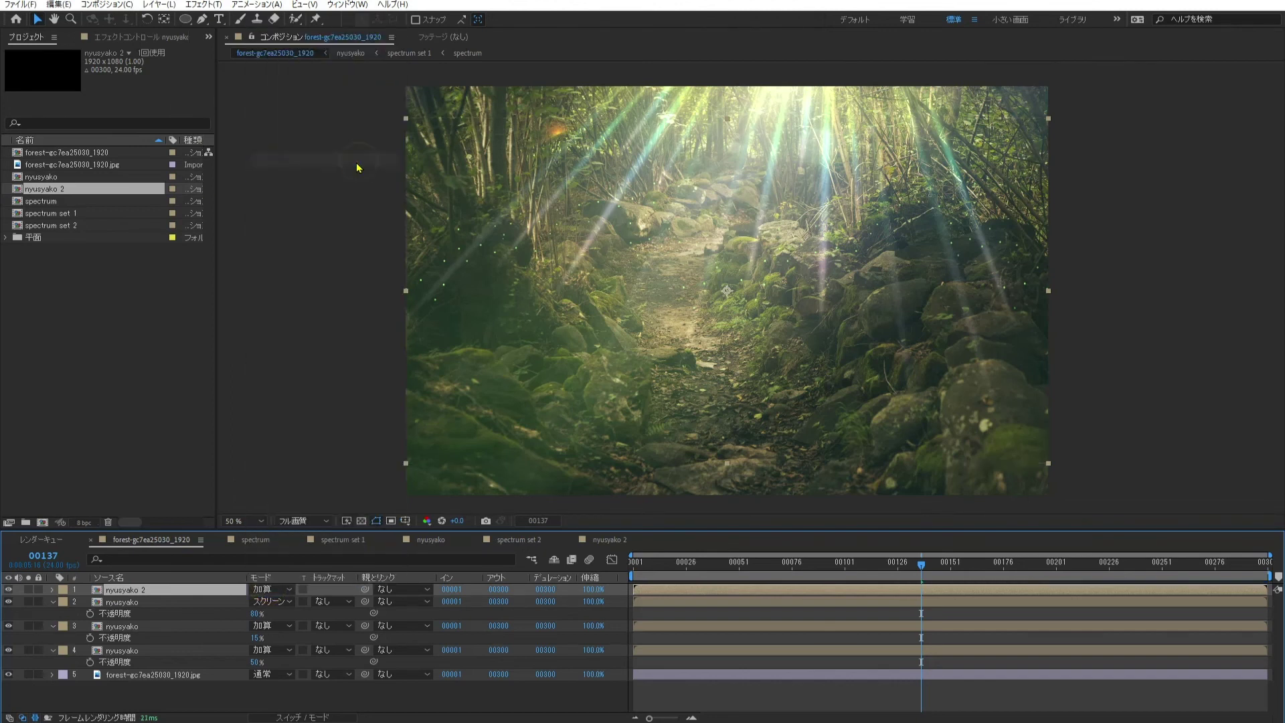
key(F3)
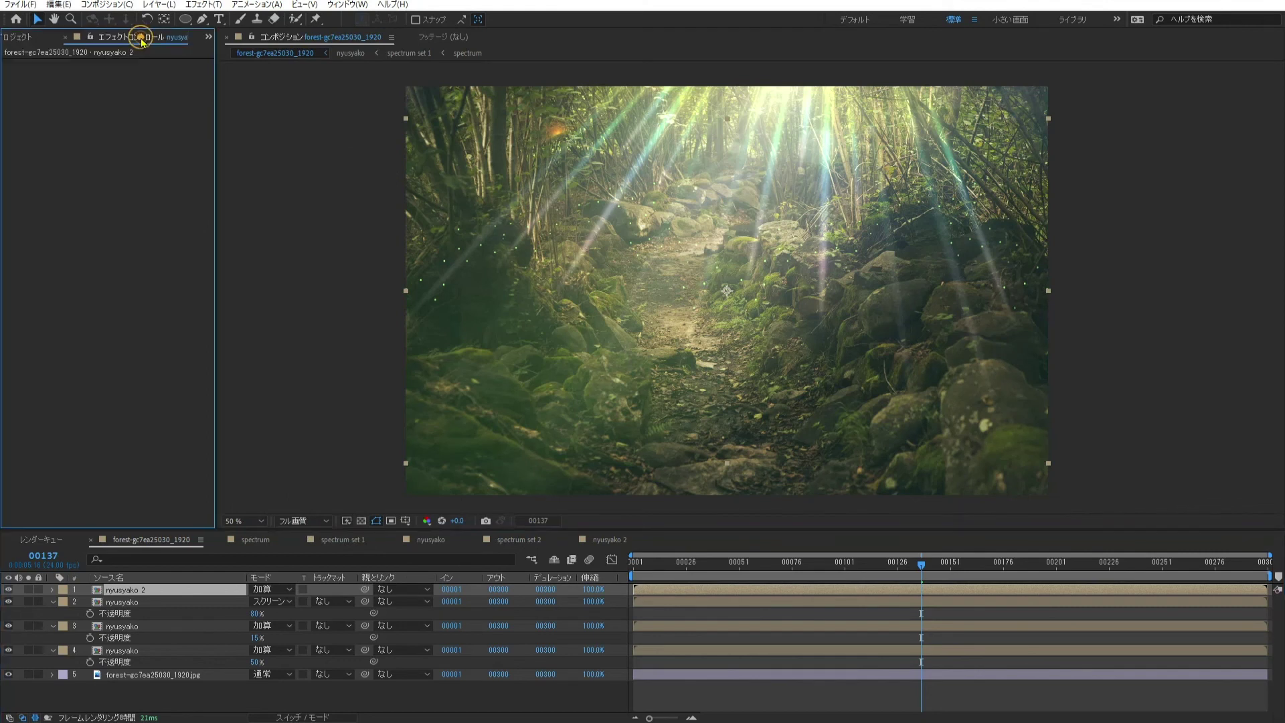
Step: Copy Corner Pin, Glow and Gaussian Blur from nyusyako and paste them onto nyusyako 2
click(143, 630)
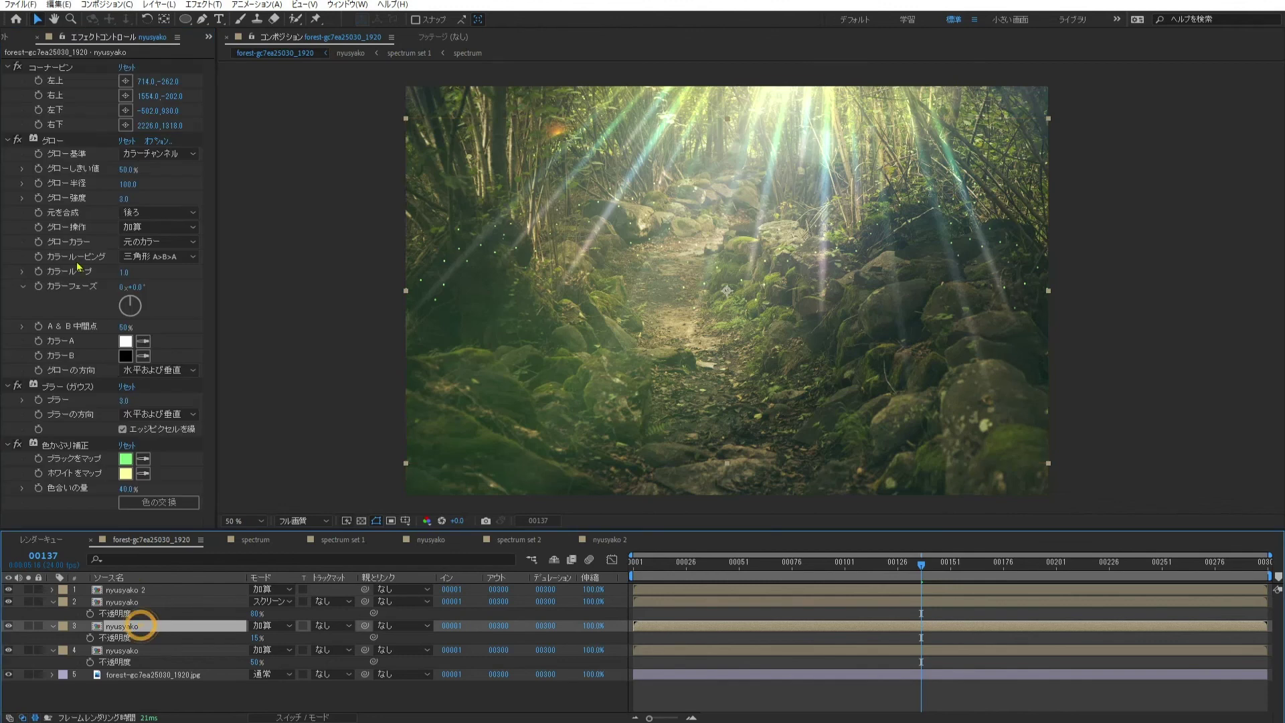
click(56, 68)
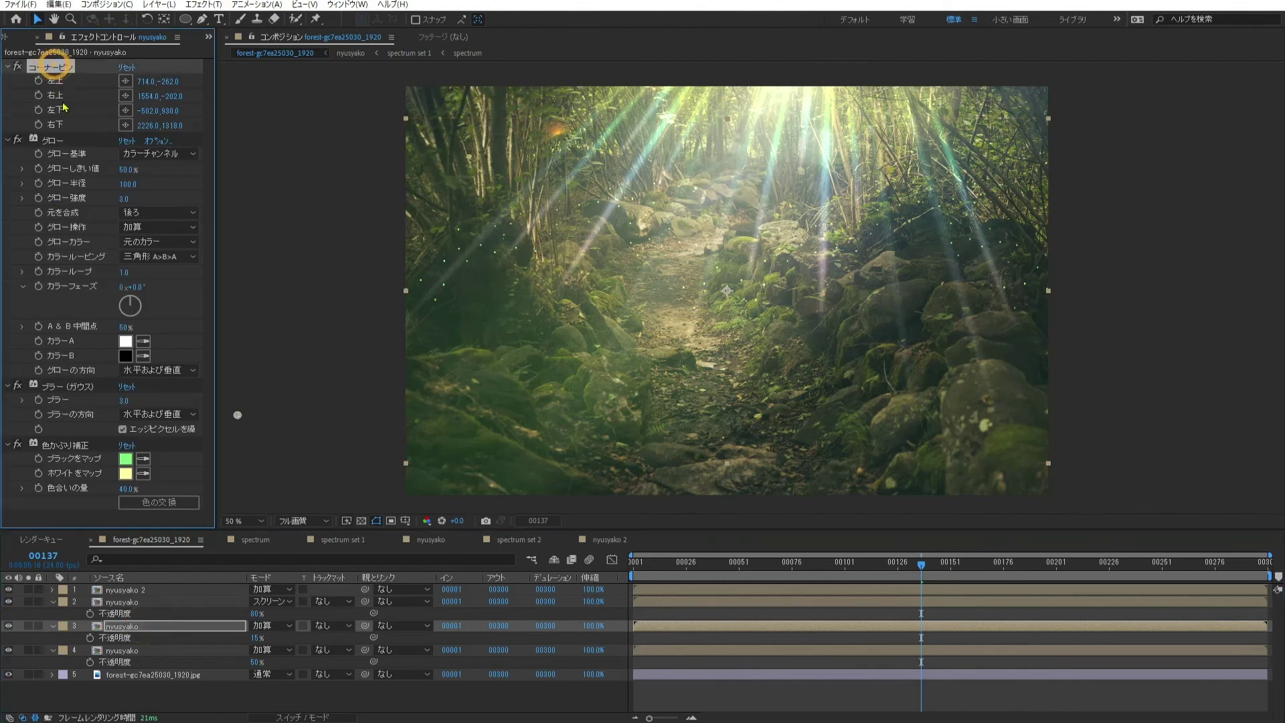
shift+click(61, 387)
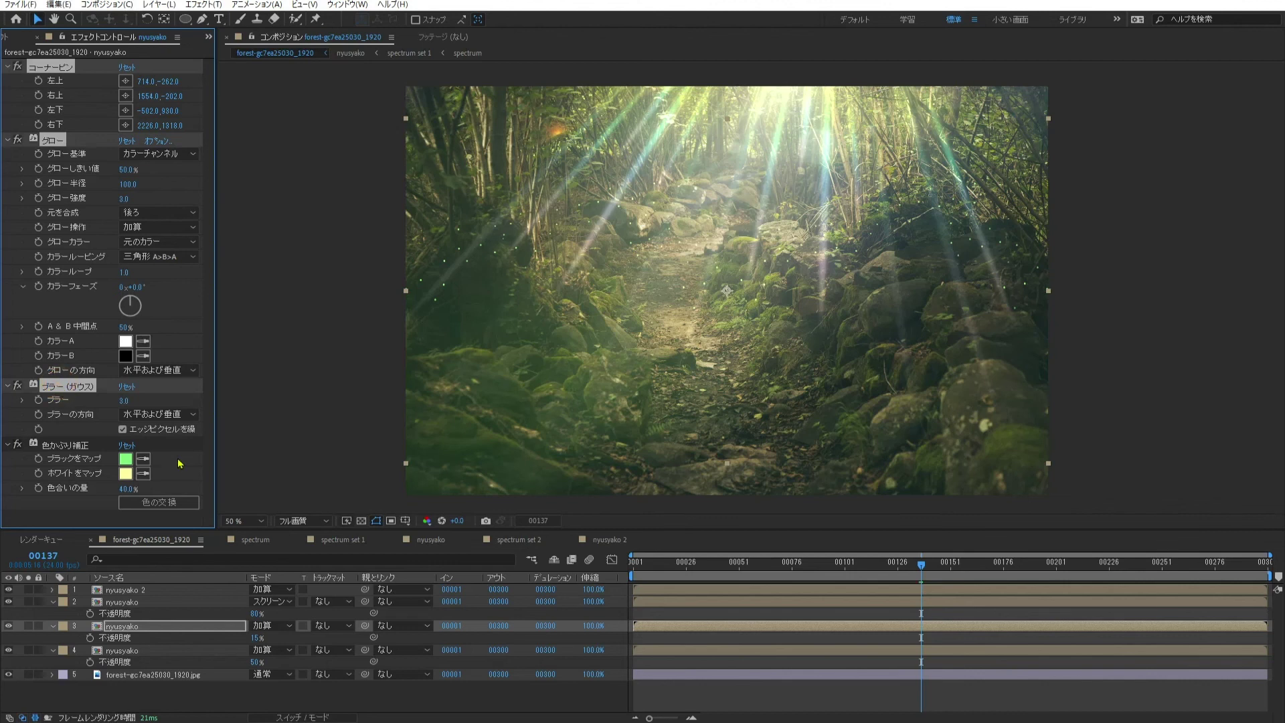
key(ctrl+c)
click(151, 590)
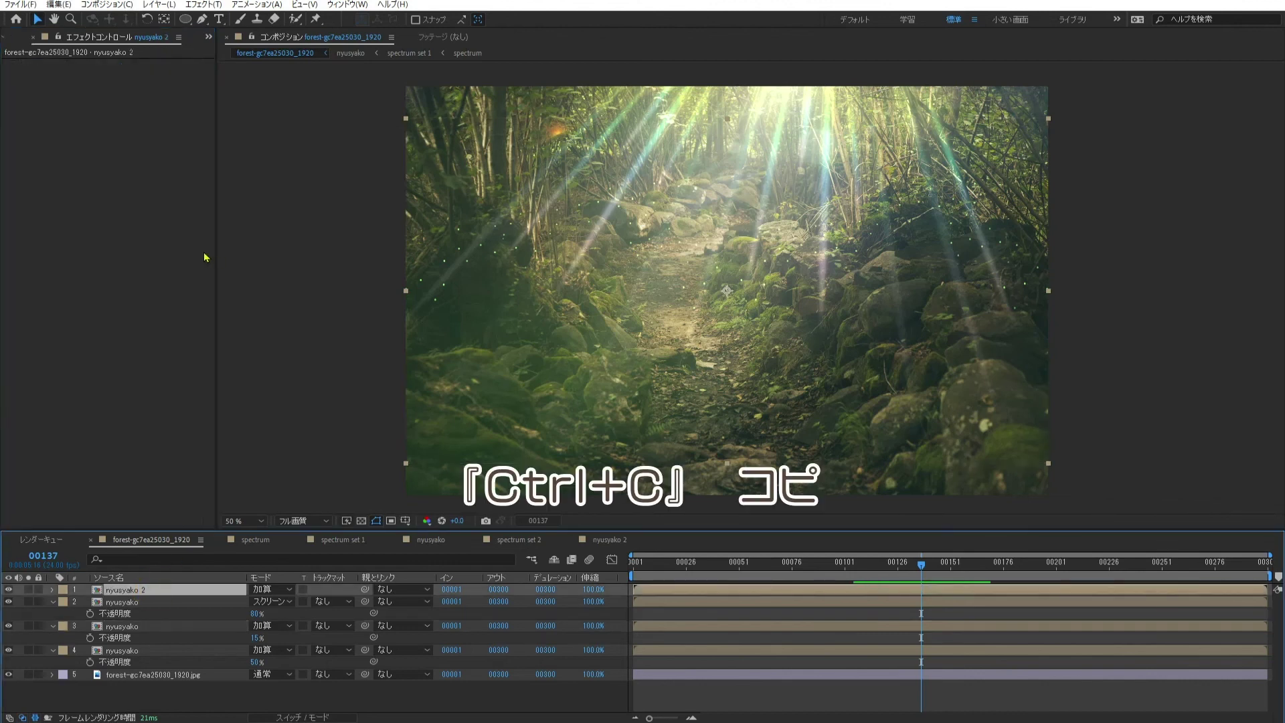
key(ctrl+v)
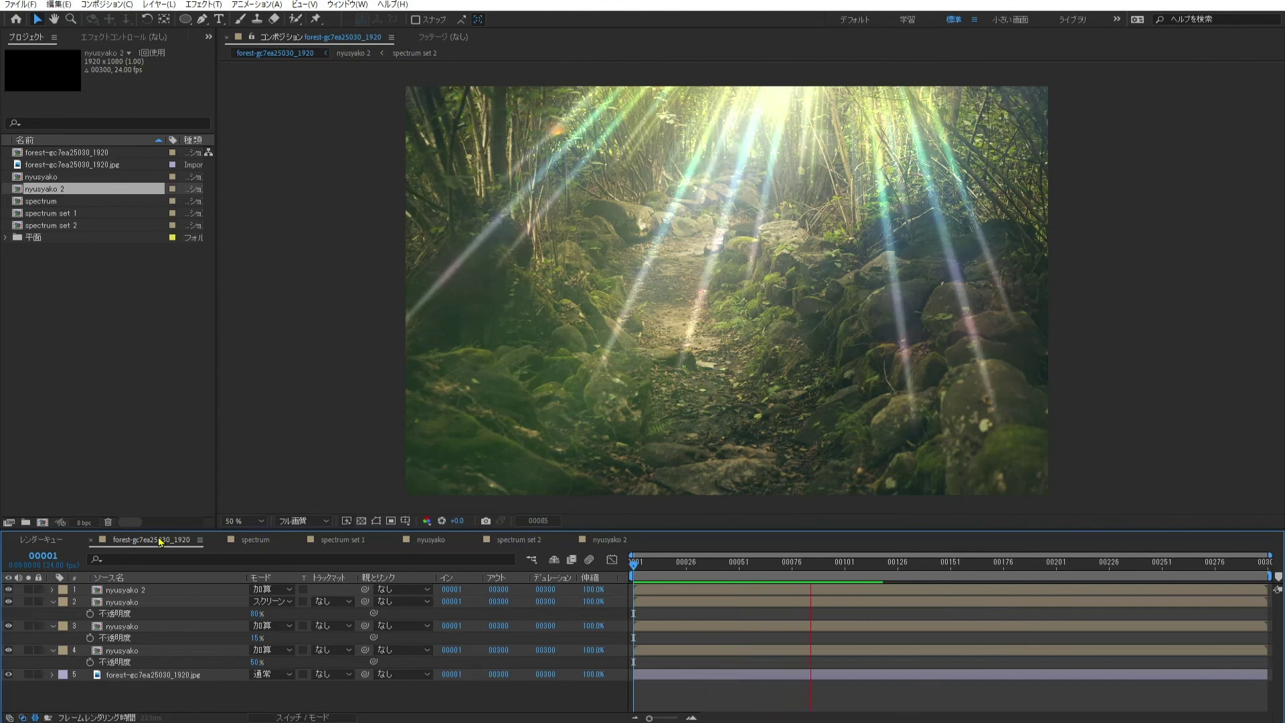
Step: Stop the preview and check the dots in nyusyako 2 at frame 73
key(space)
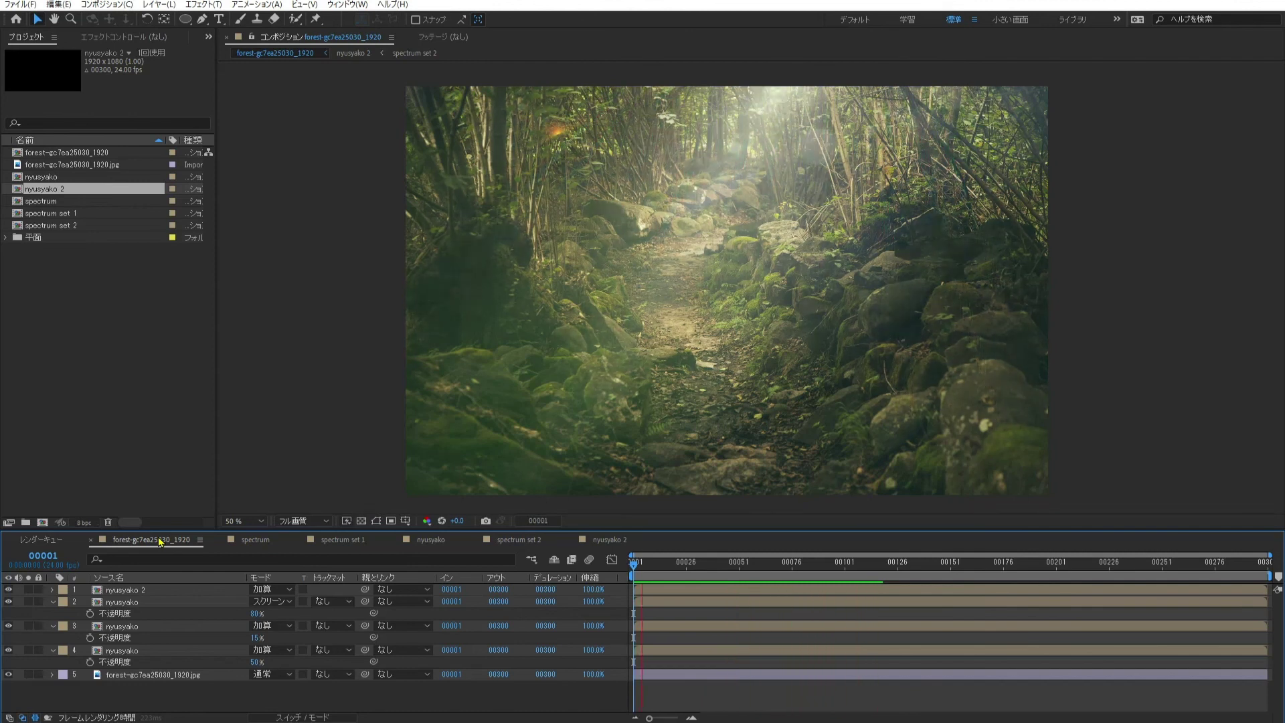
key(space)
click(616, 544)
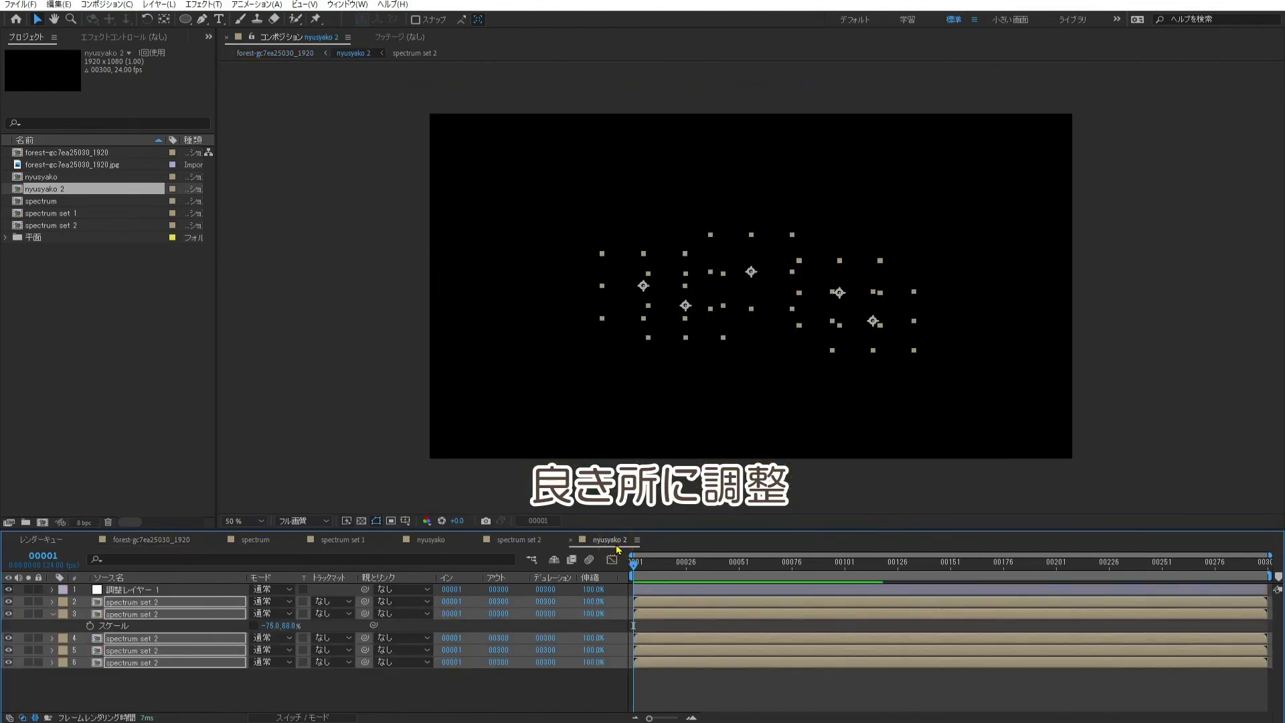
drag(706, 562, 787, 562)
Step: Preview the forest composite to frame 109, then collapse all five layers' rows
click(164, 540)
key(space)
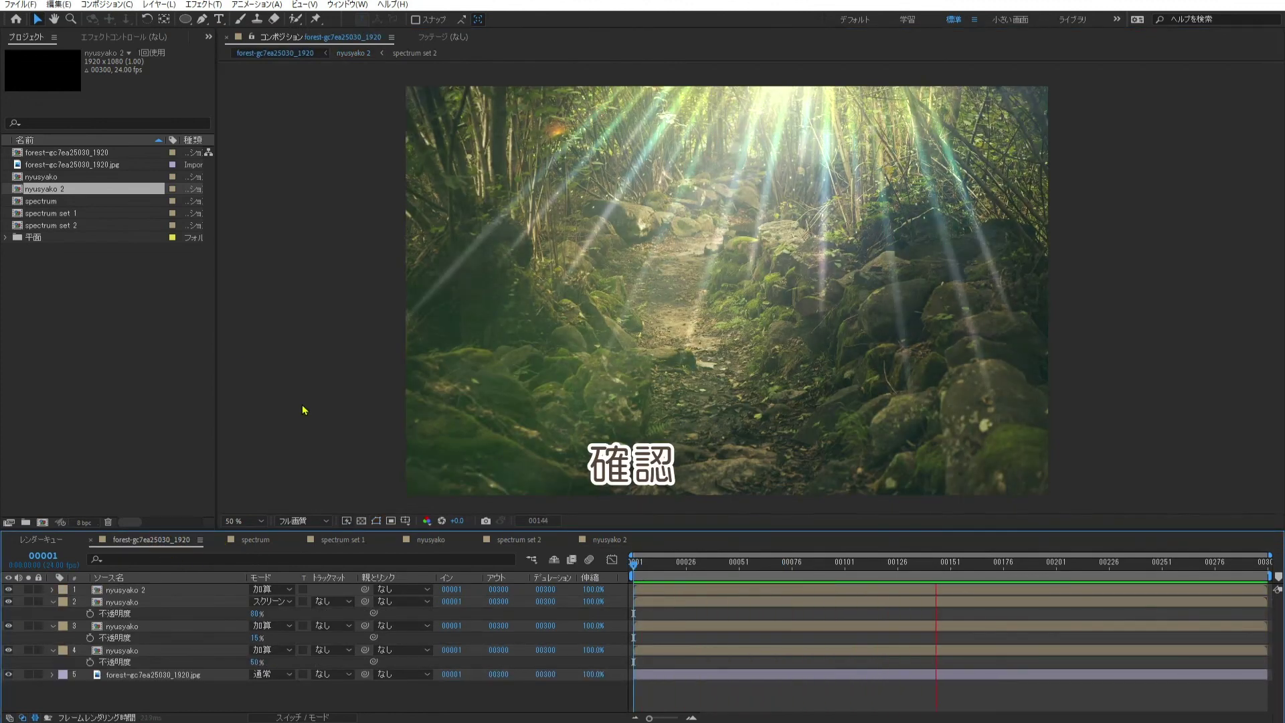
key(space)
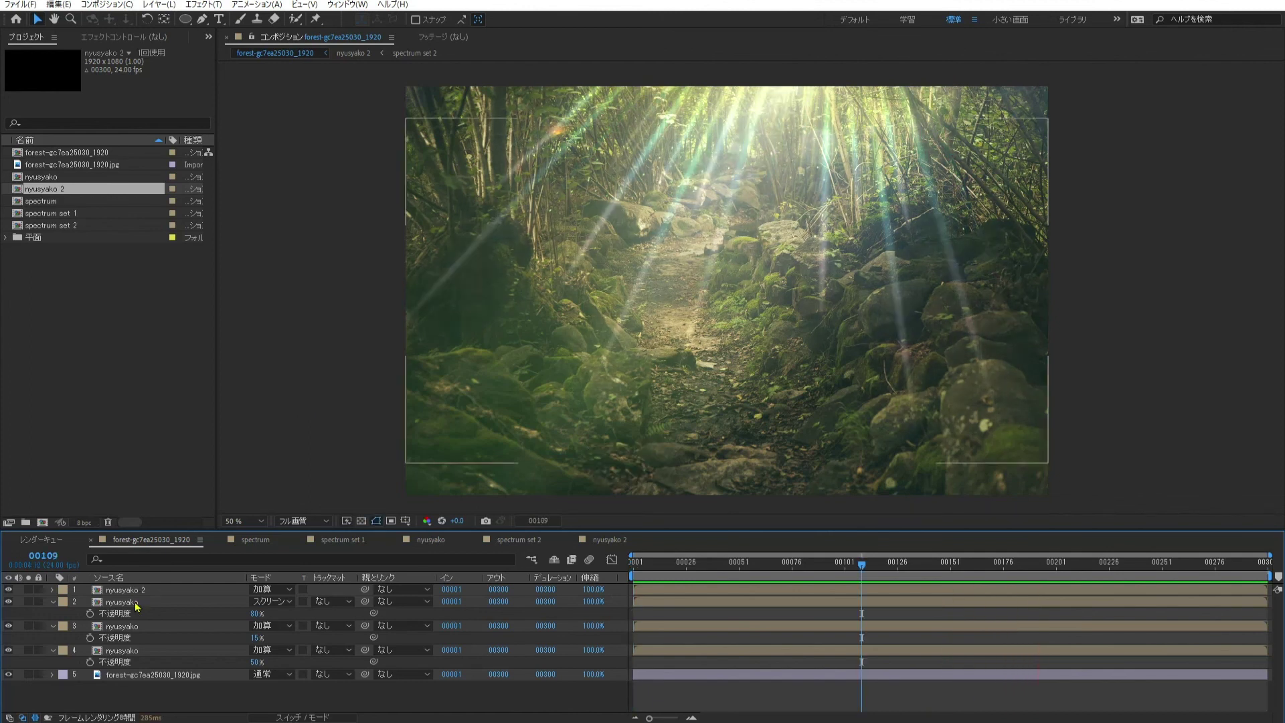
click(137, 603)
key(ctrl+a)
click(52, 603)
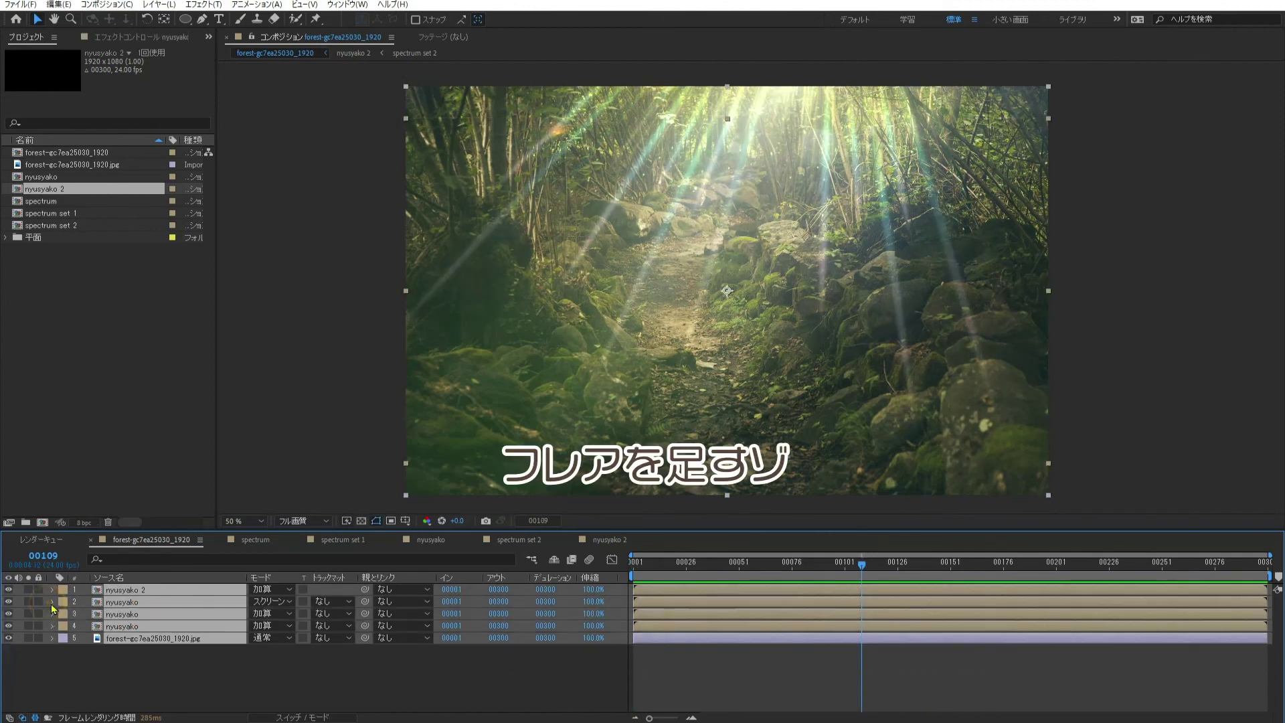
Step: Deselect all layers and create a new solid layer named F
click(97, 656)
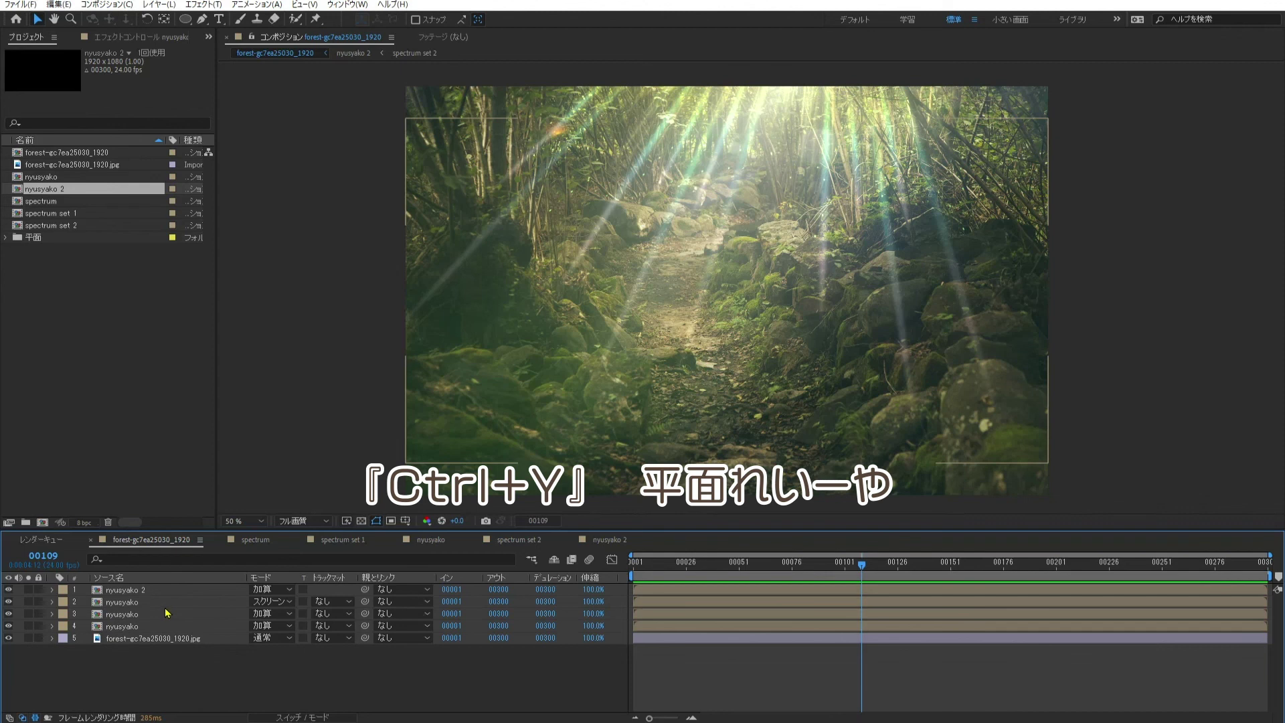
key(ctrl+y)
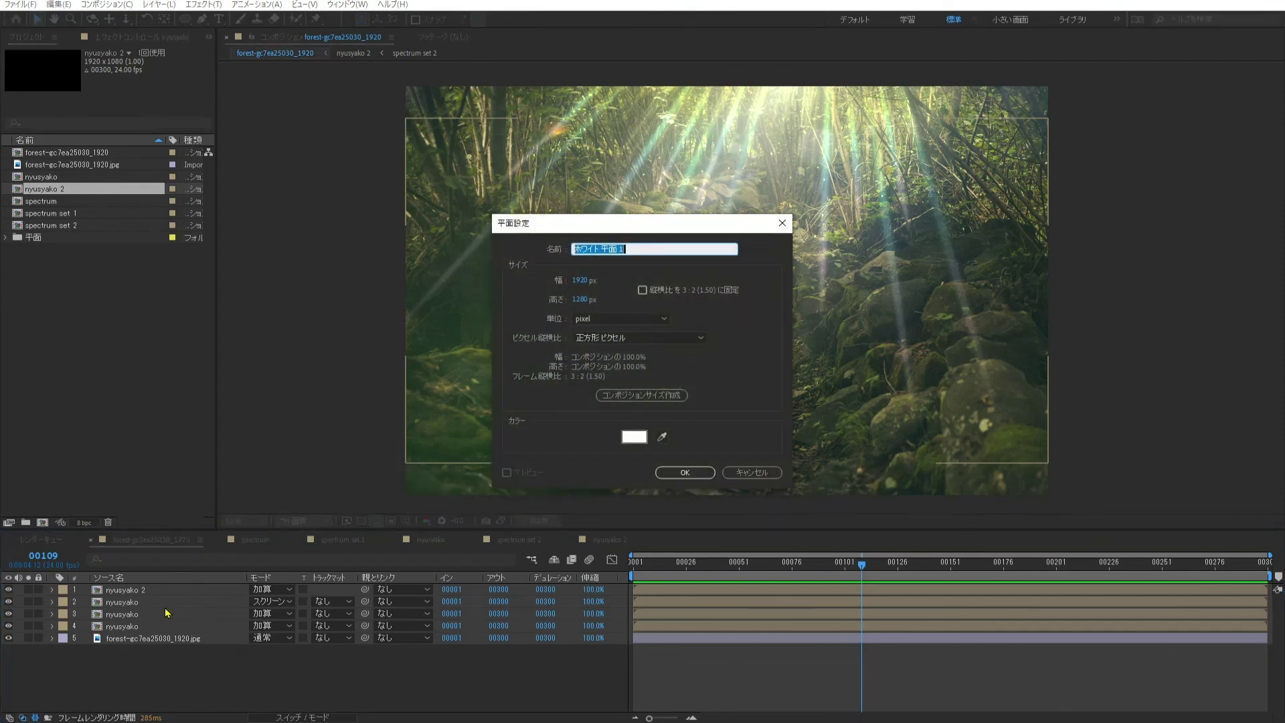
text(F)
key(Return)
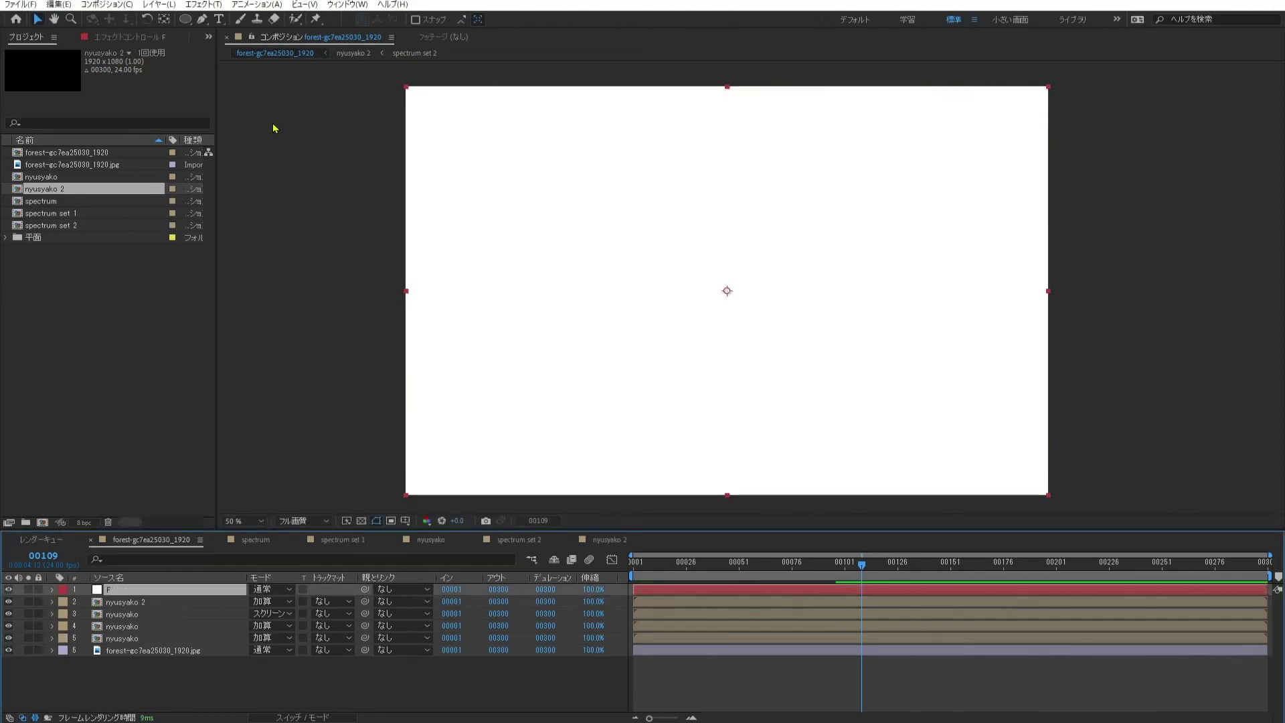
Step: Apply a radial Gradient Ramp to F with colours swapped, white at top fading to black
click(204, 7)
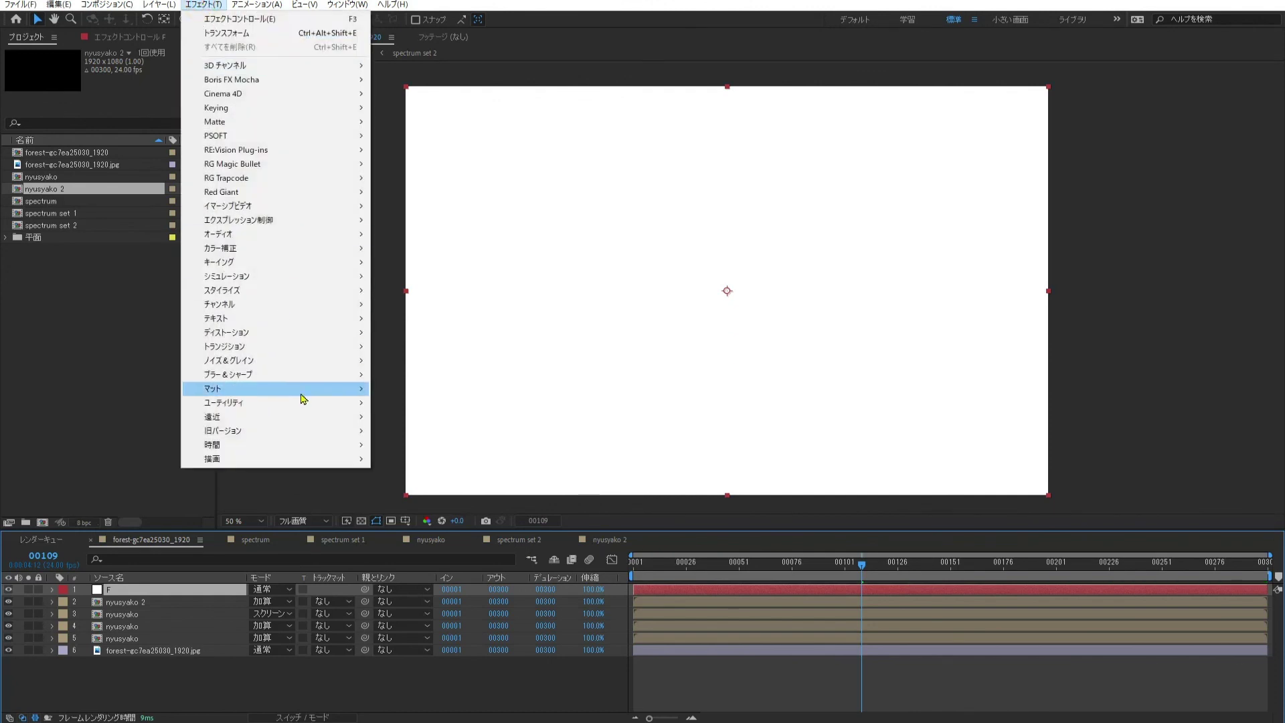
mouse_move(313, 462)
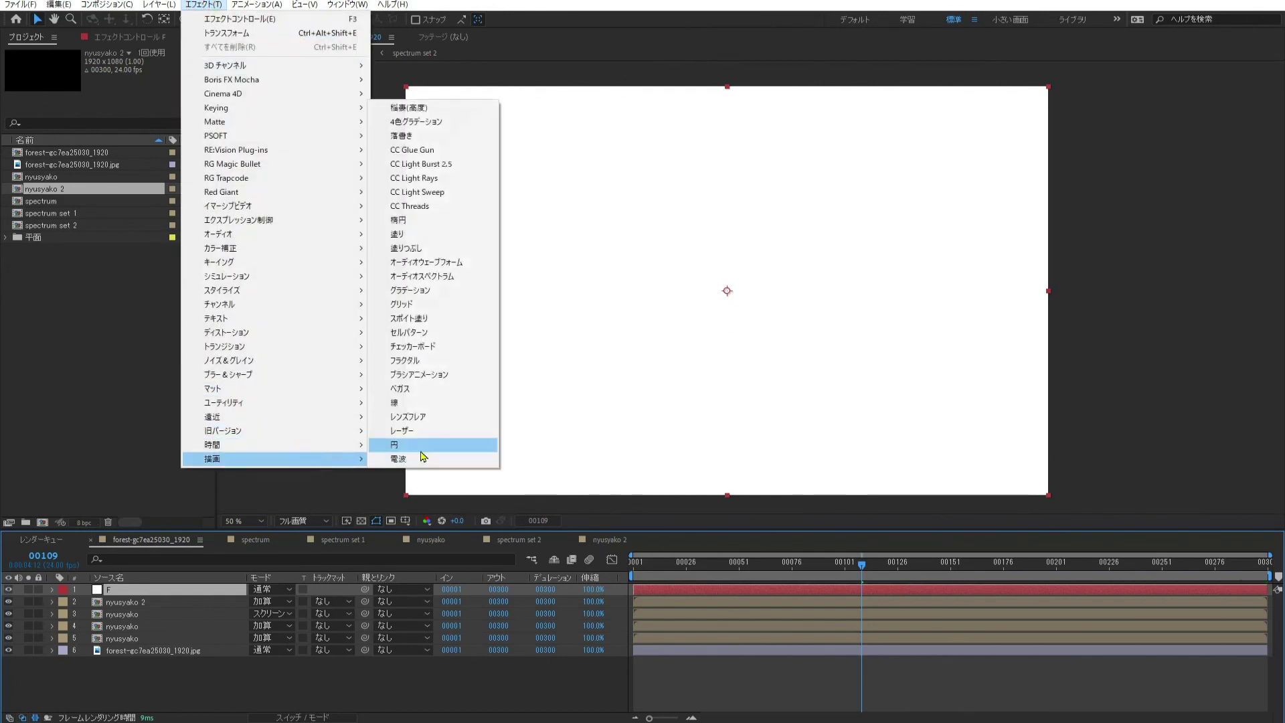
click(450, 290)
click(130, 37)
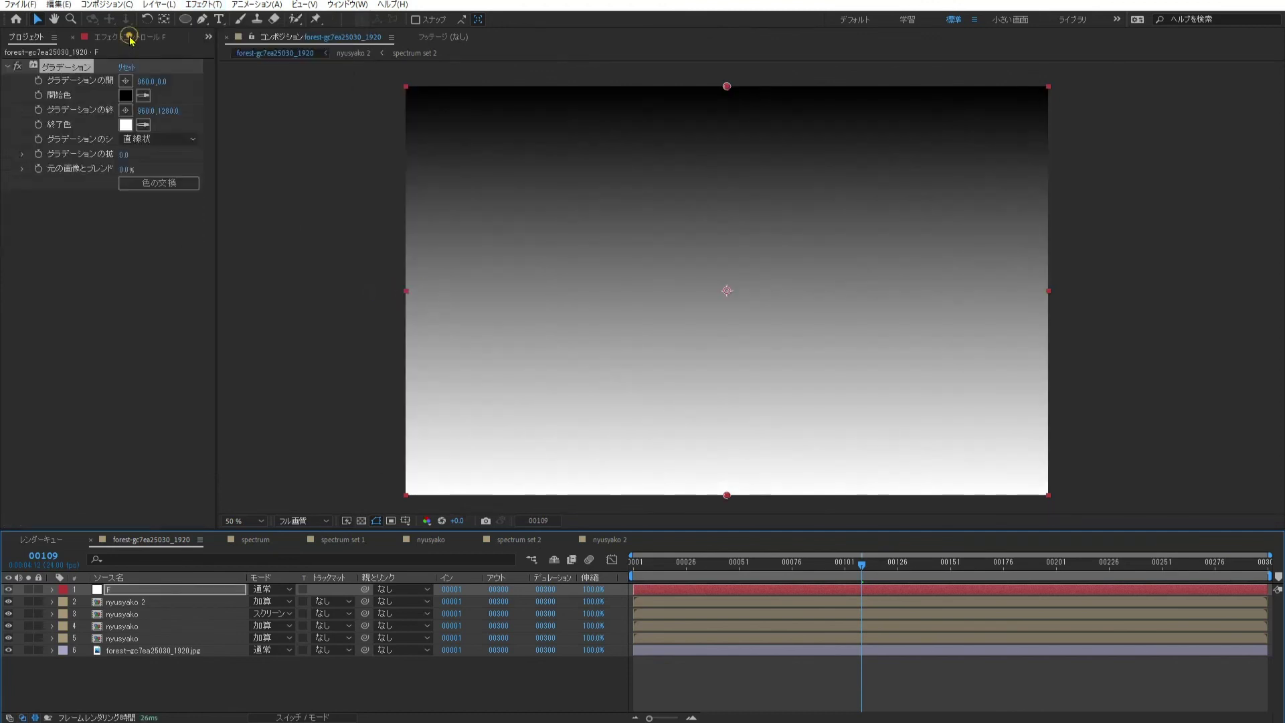
click(141, 137)
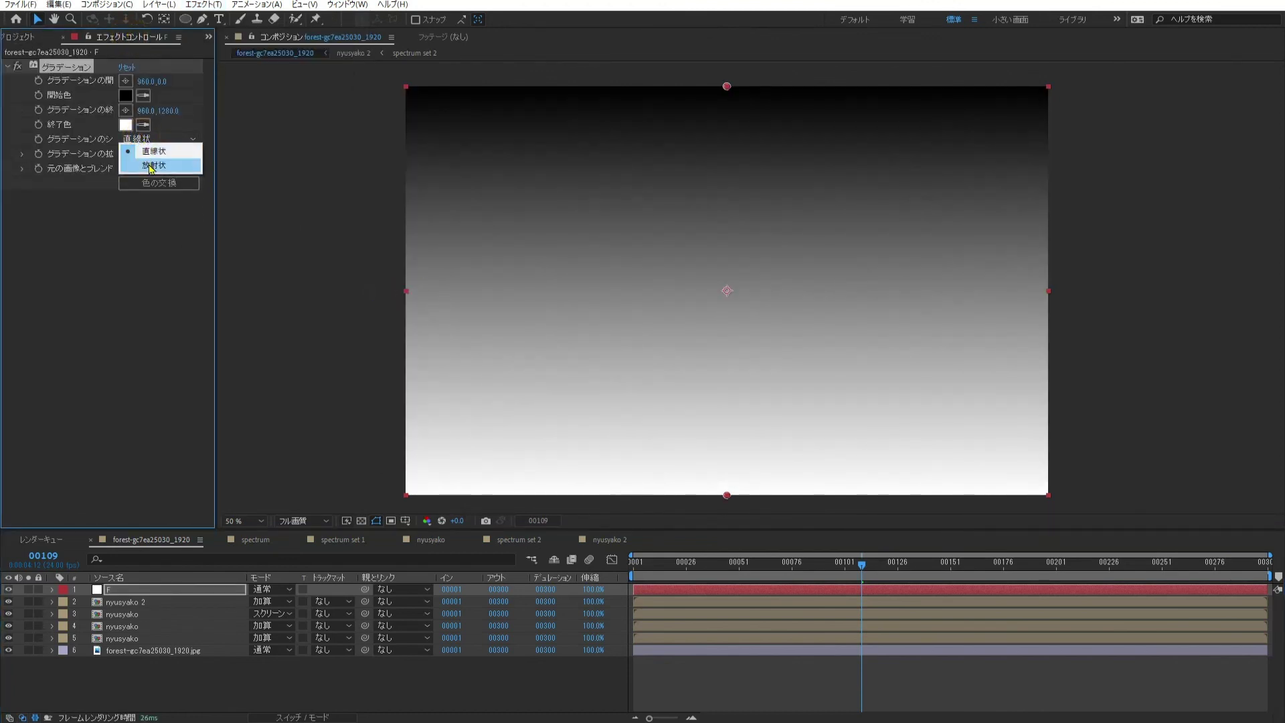
click(151, 164)
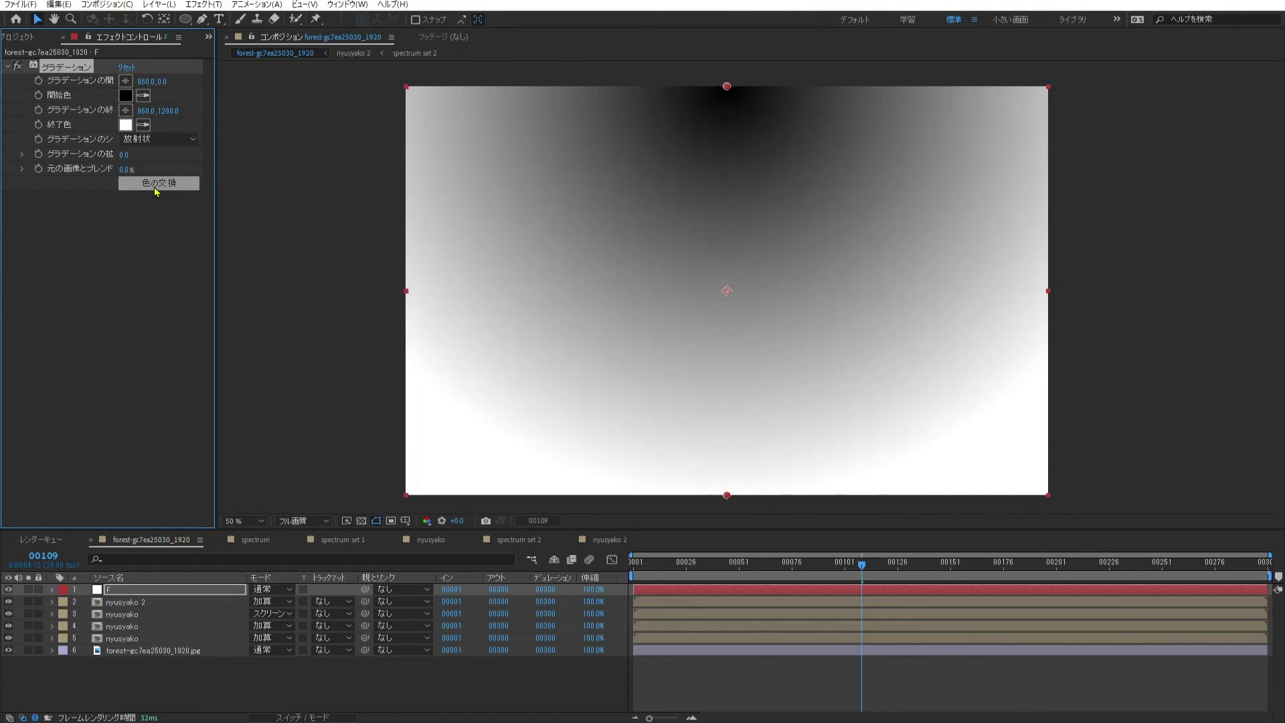
click(155, 191)
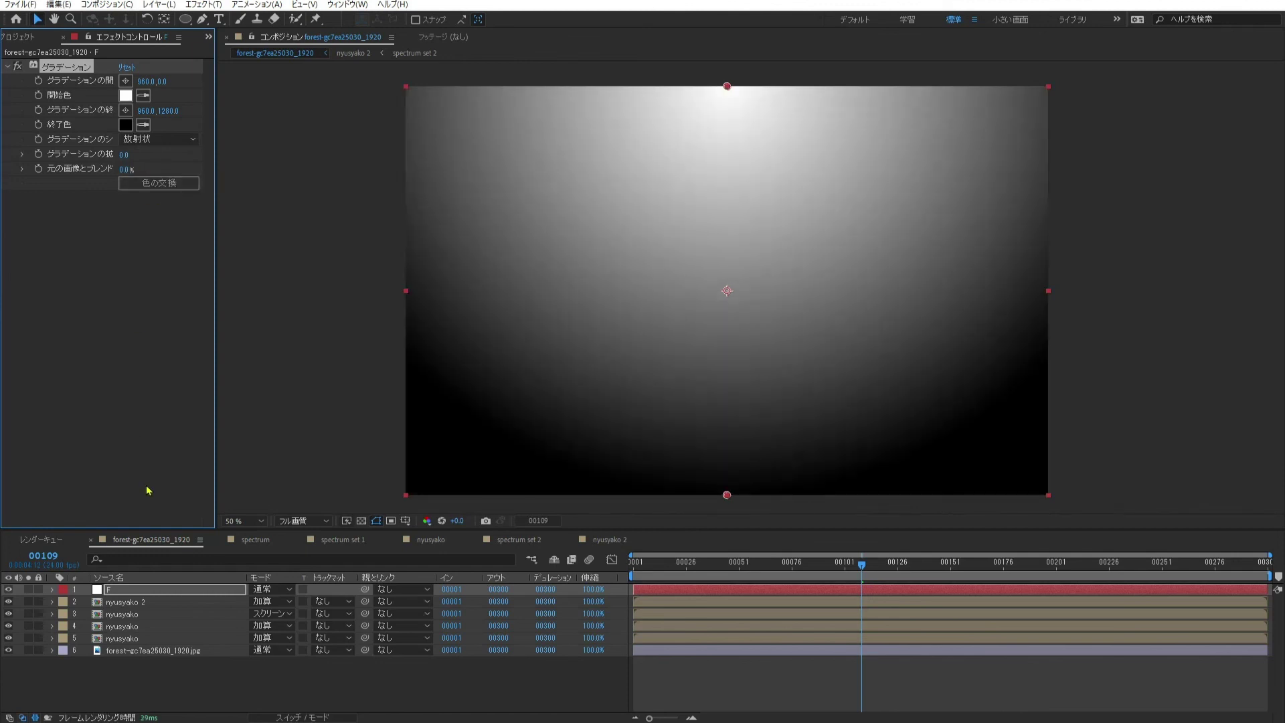
Step: Set layer F to Screen blending and make its gradient start colour pale yellow FBFF8F
click(275, 592)
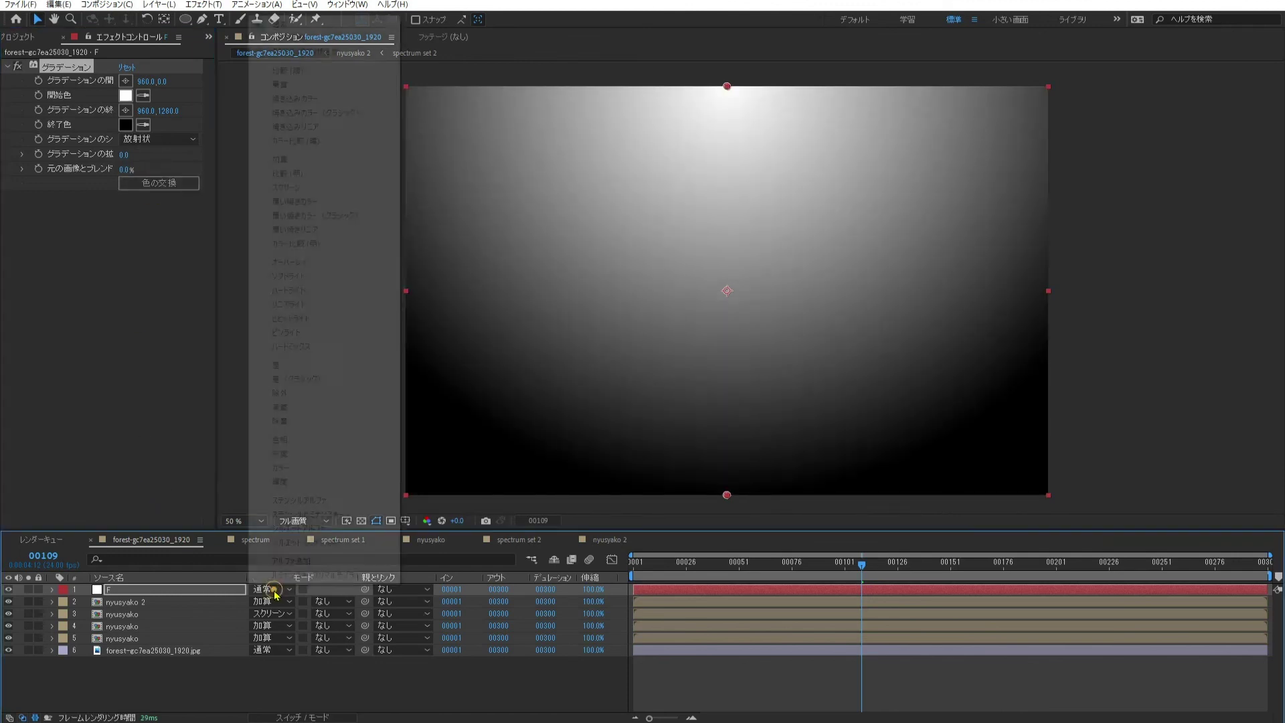
click(326, 189)
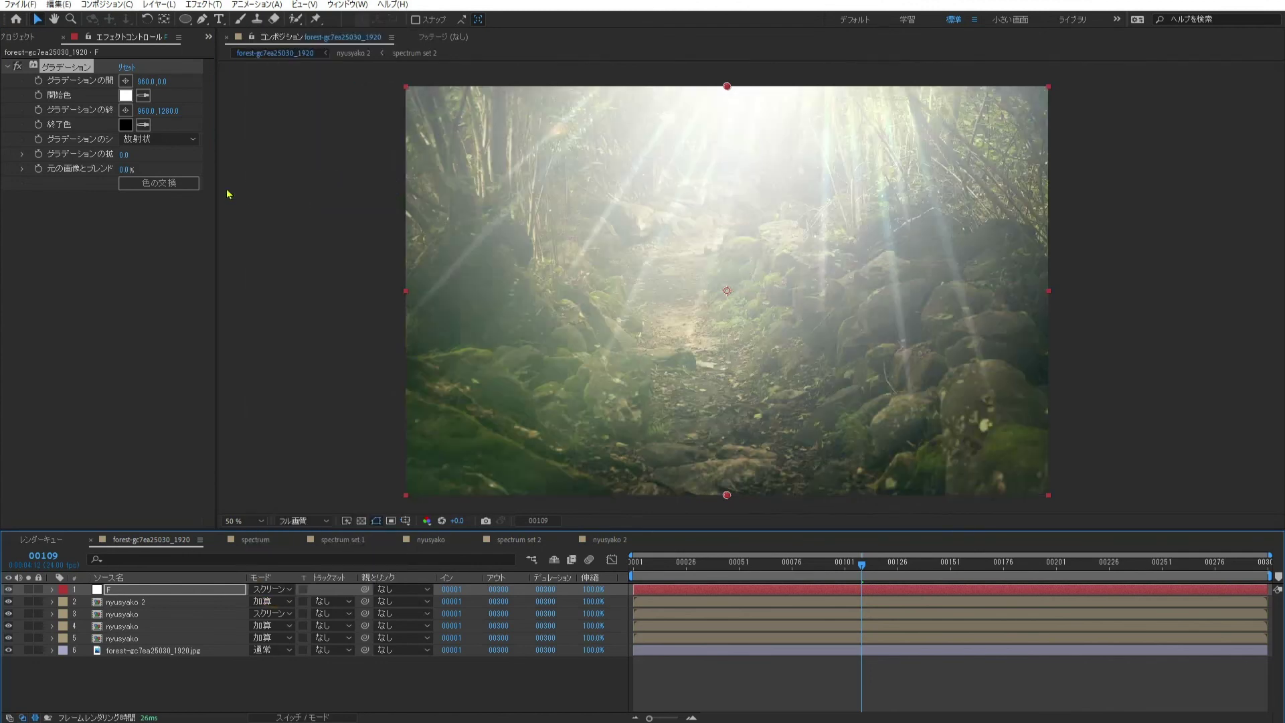
click(124, 97)
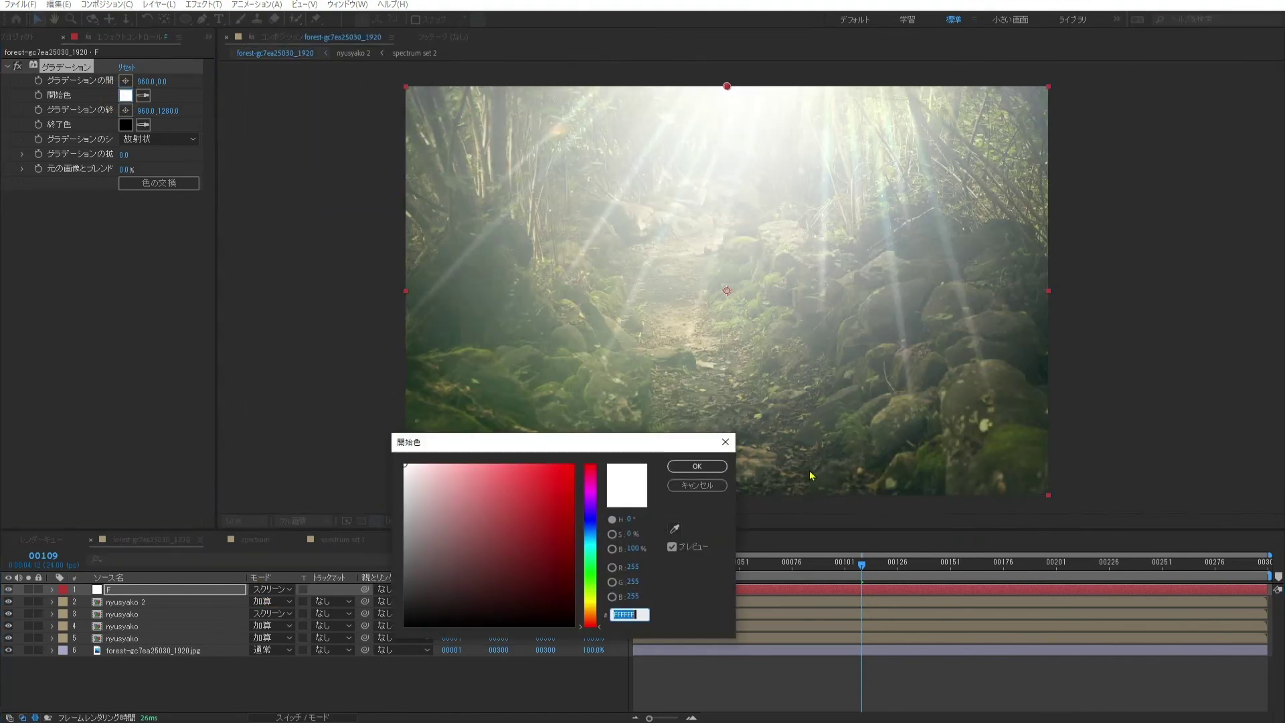
click(594, 602)
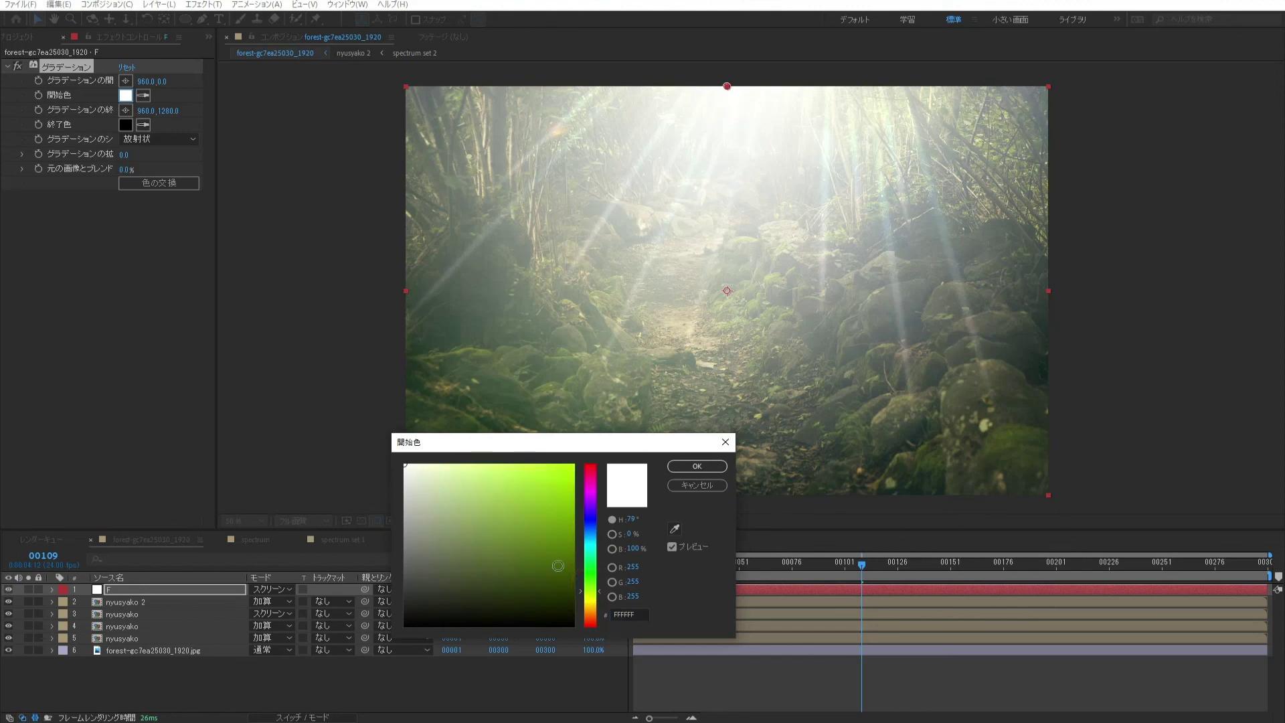
click(460, 461)
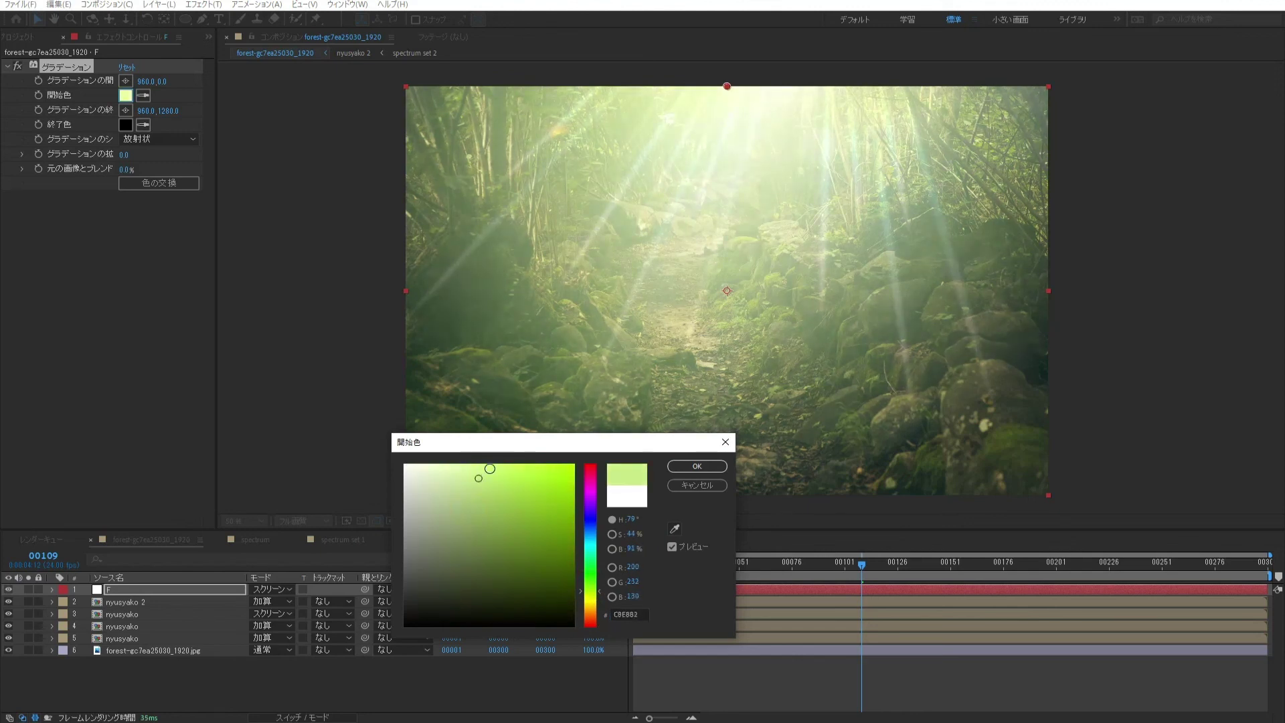
drag(478, 459, 492, 464)
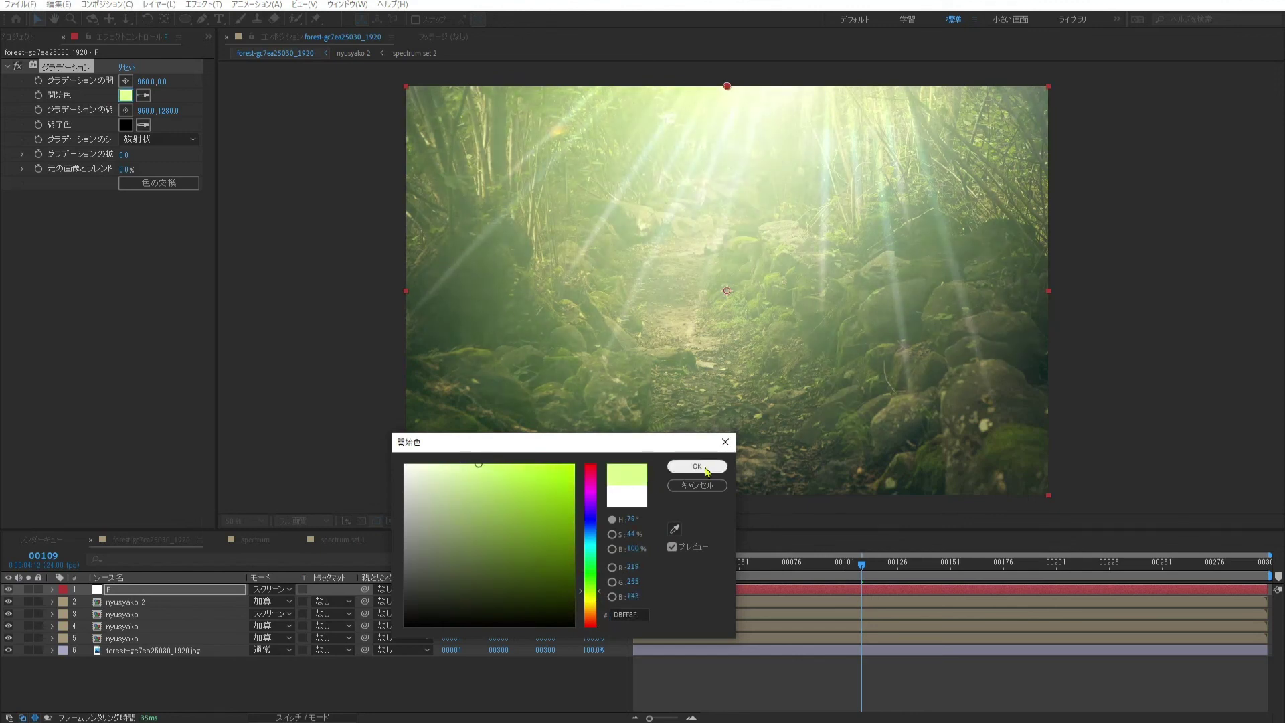
drag(598, 596, 594, 605)
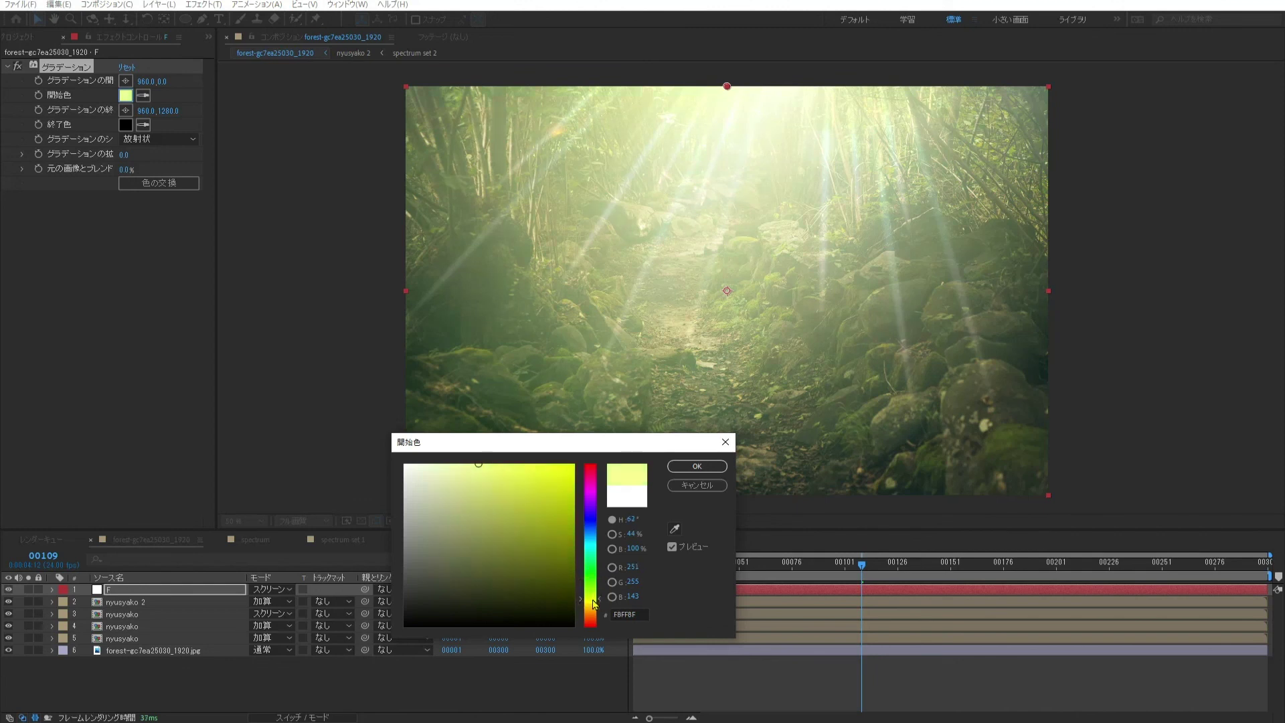
click(697, 466)
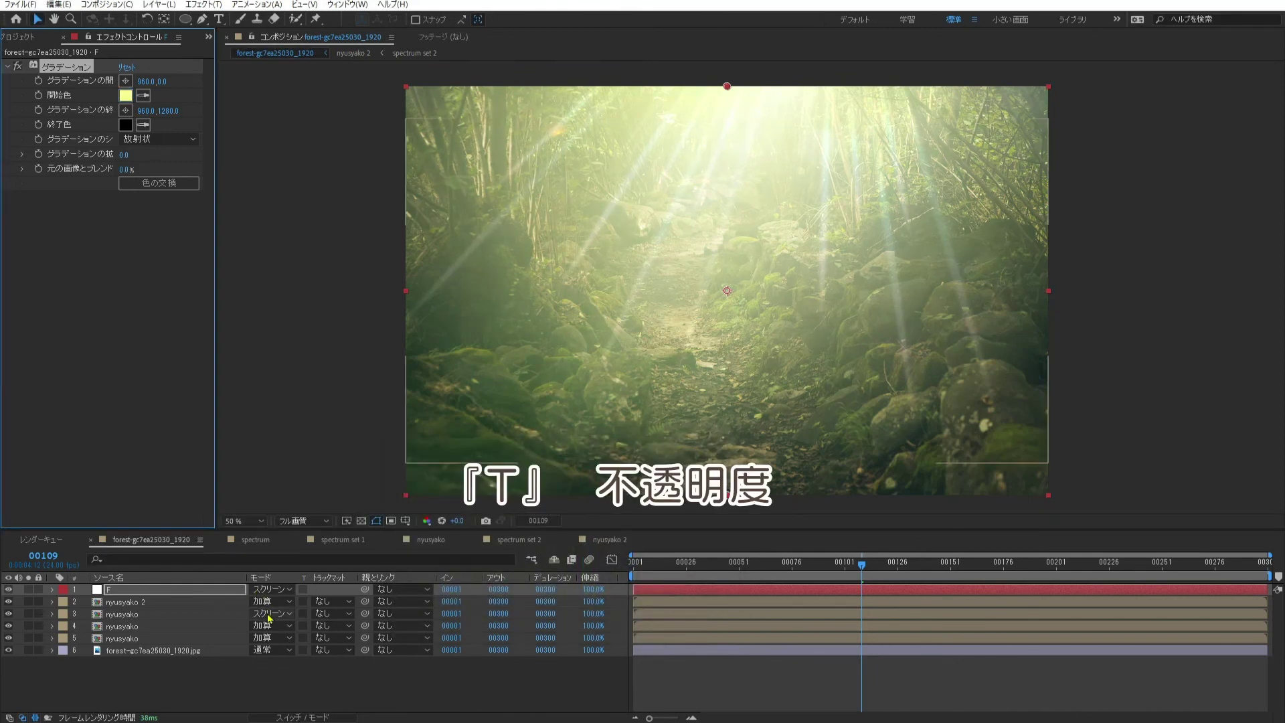
Step: Set layer F's opacity to 20%
key(t)
click(258, 601)
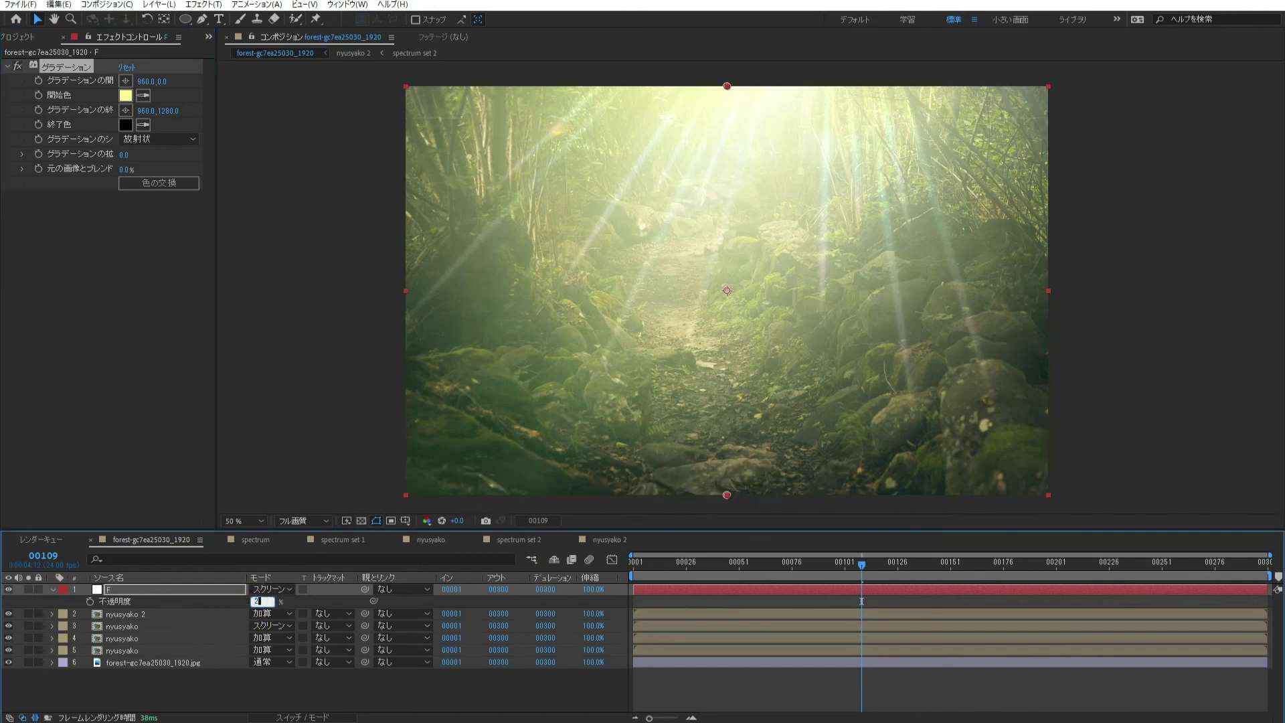
text(0)
key(Return)
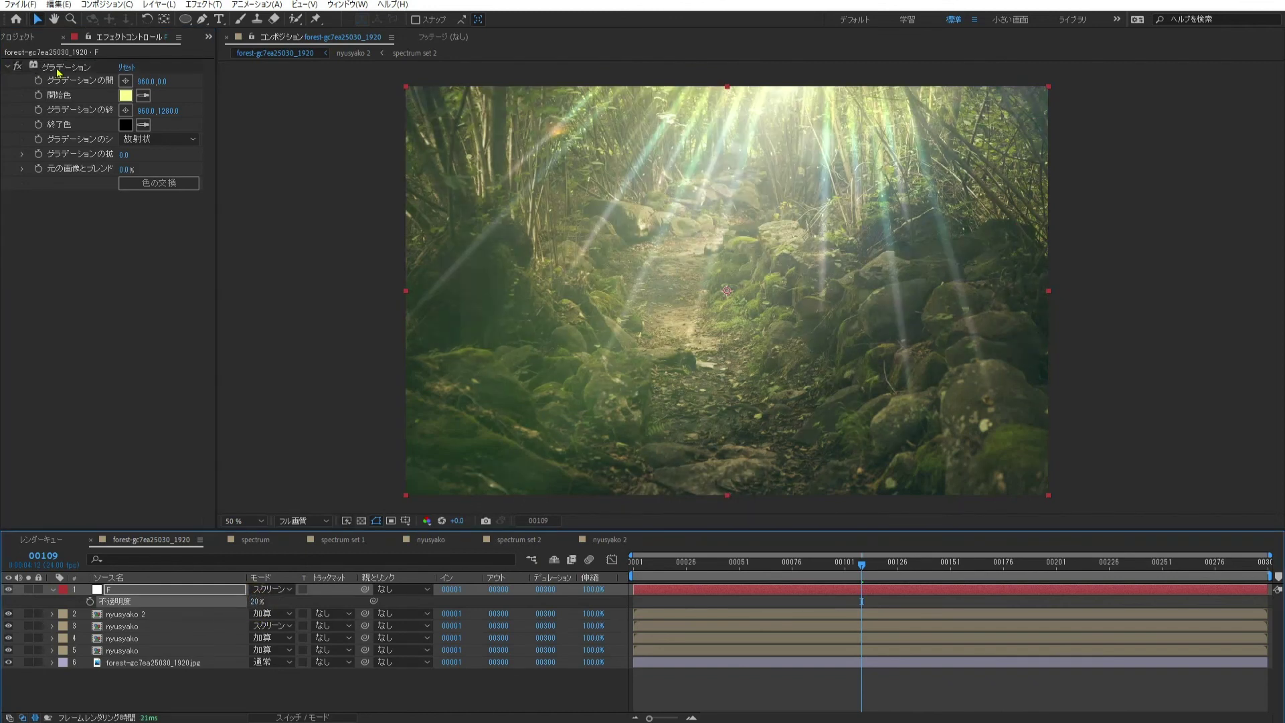
Step: Reposition the Gradient Ramp so its start sits above the frame and the end on the path
click(58, 70)
drag(727, 87, 788, 63)
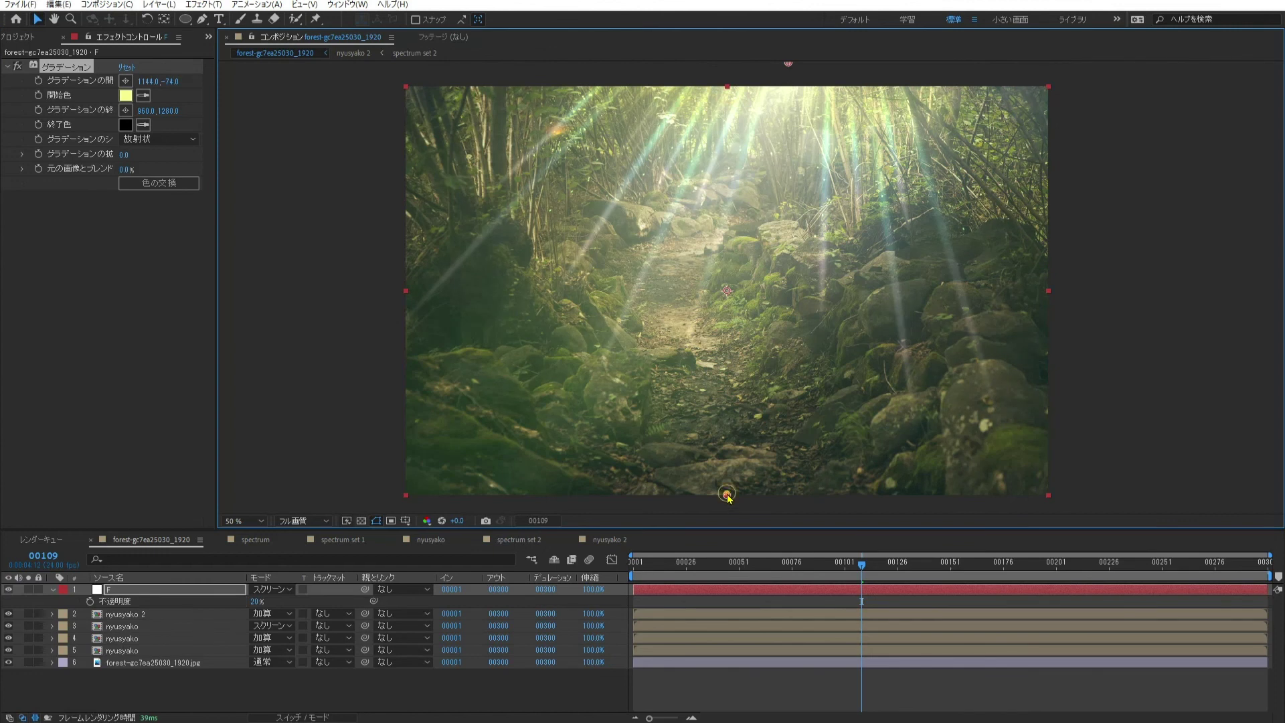
drag(728, 496, 746, 382)
drag(820, 349, 797, 440)
drag(788, 63, 771, 64)
drag(796, 436, 764, 379)
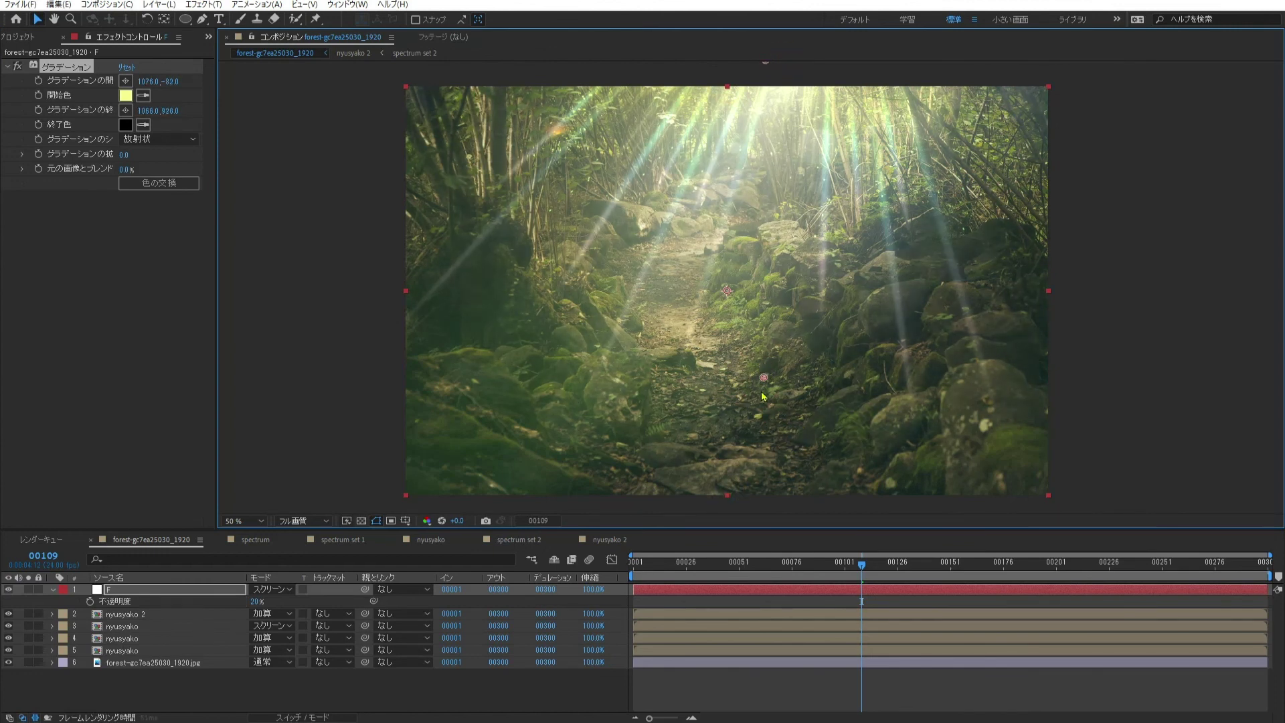
Step: Switch layer F to Add blending and lower its opacity to 15%
click(271, 590)
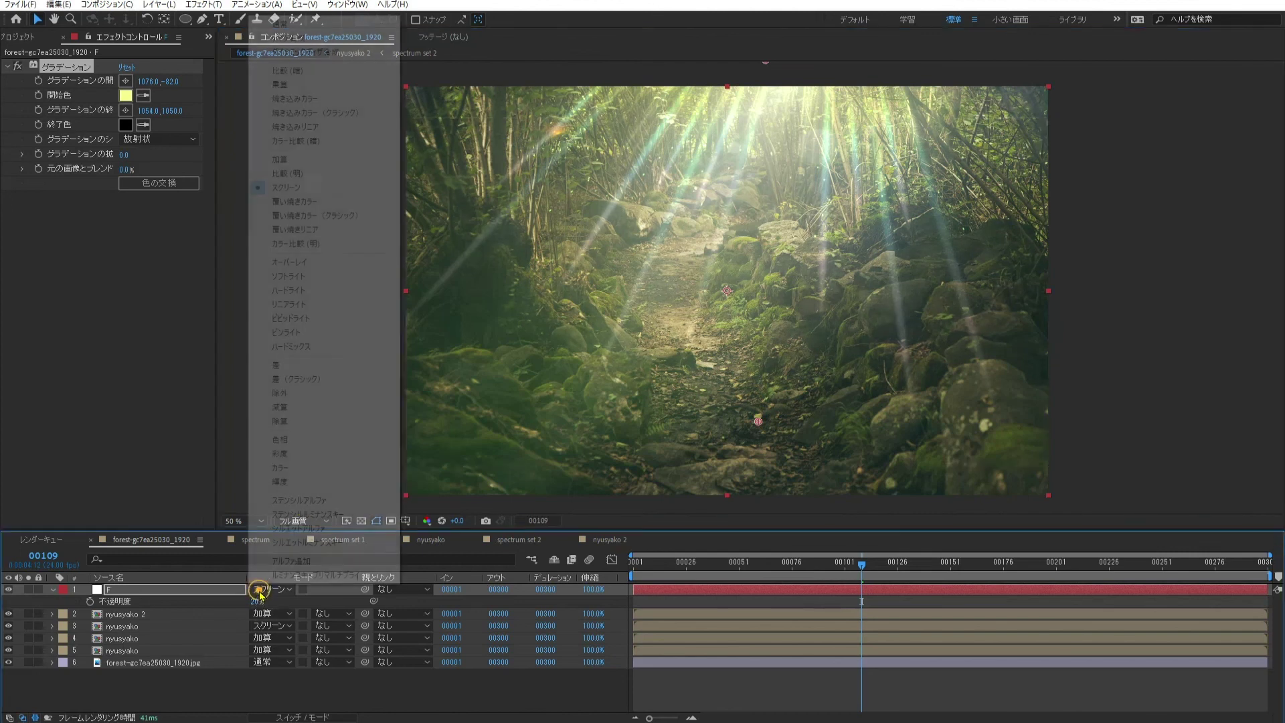
click(293, 164)
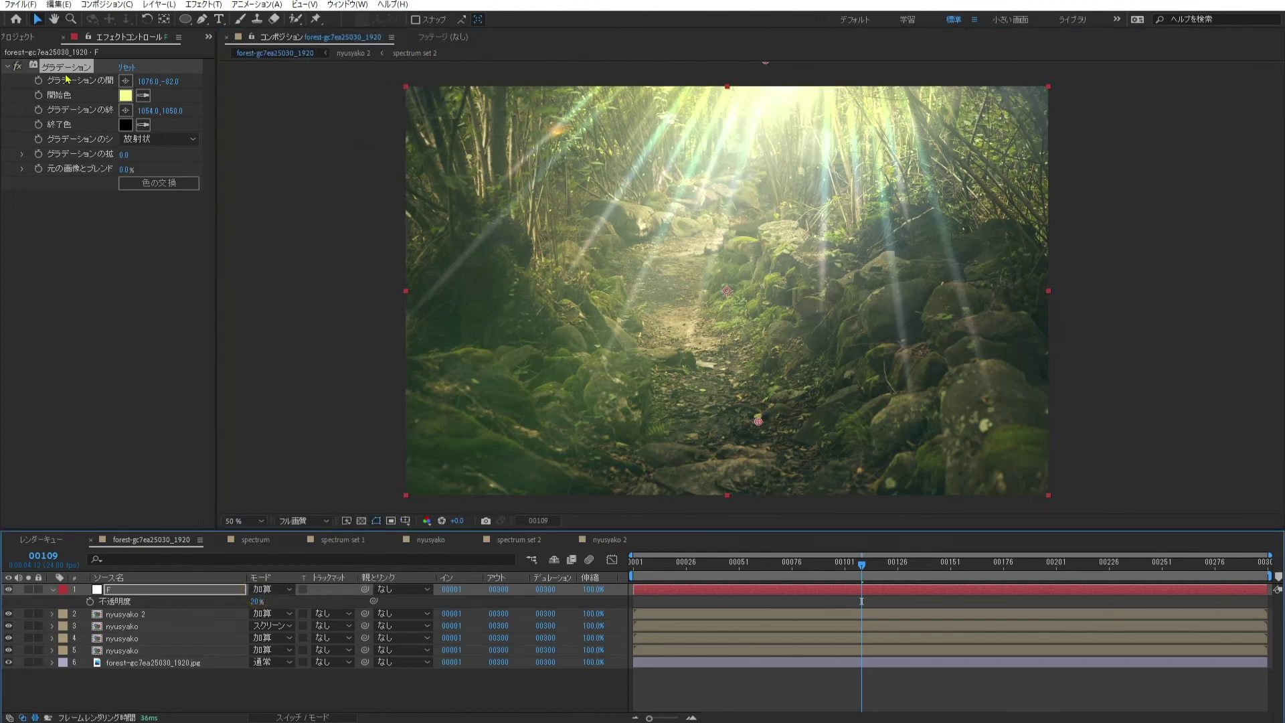
click(256, 602)
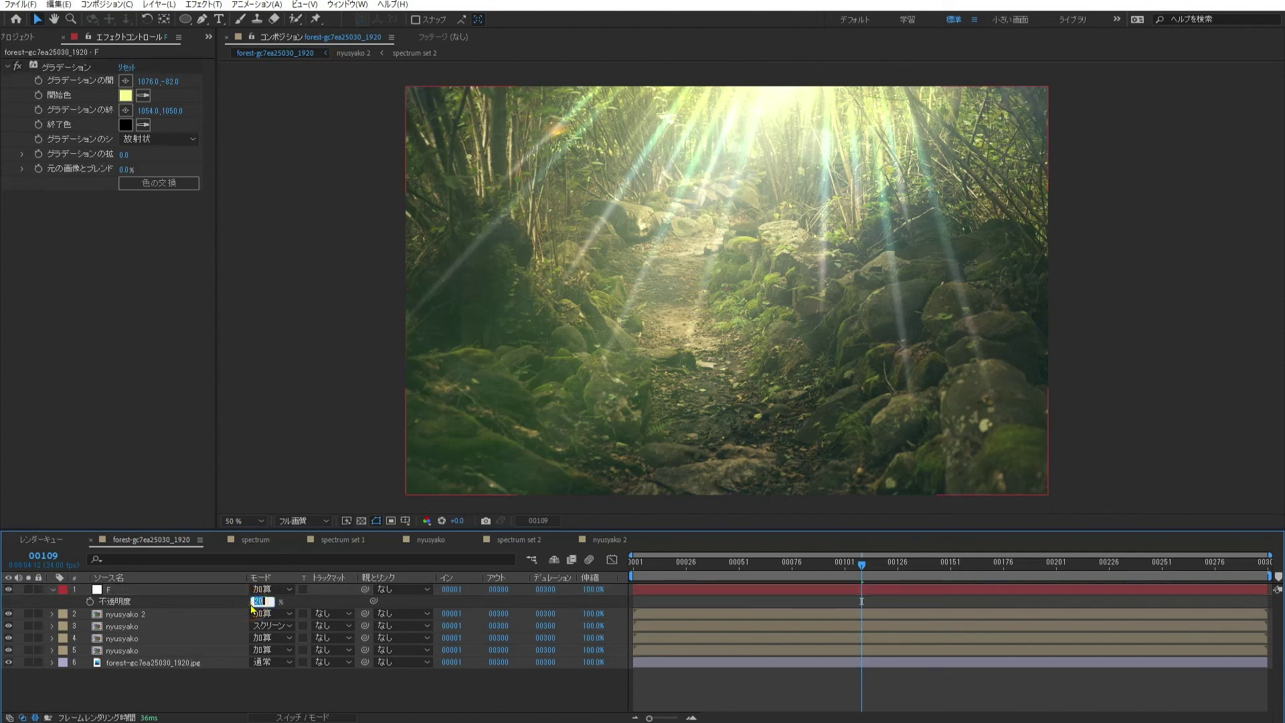
text(15)
key(Return)
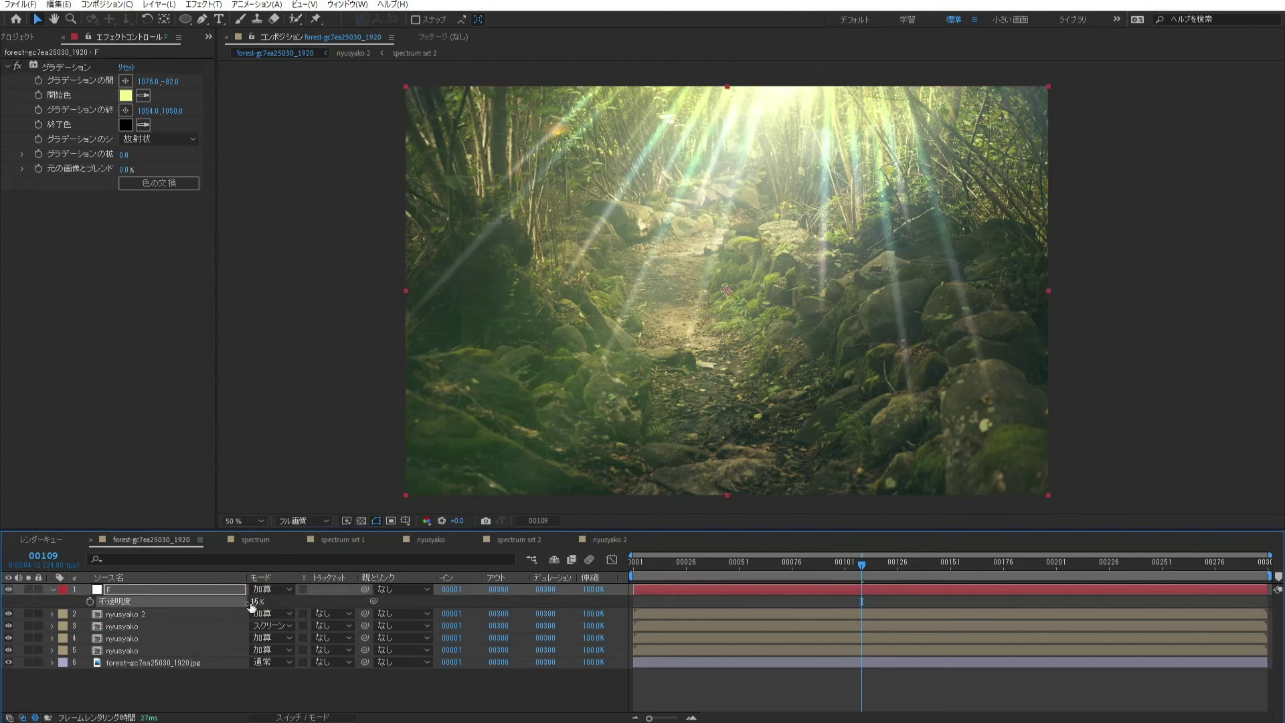
click(175, 589)
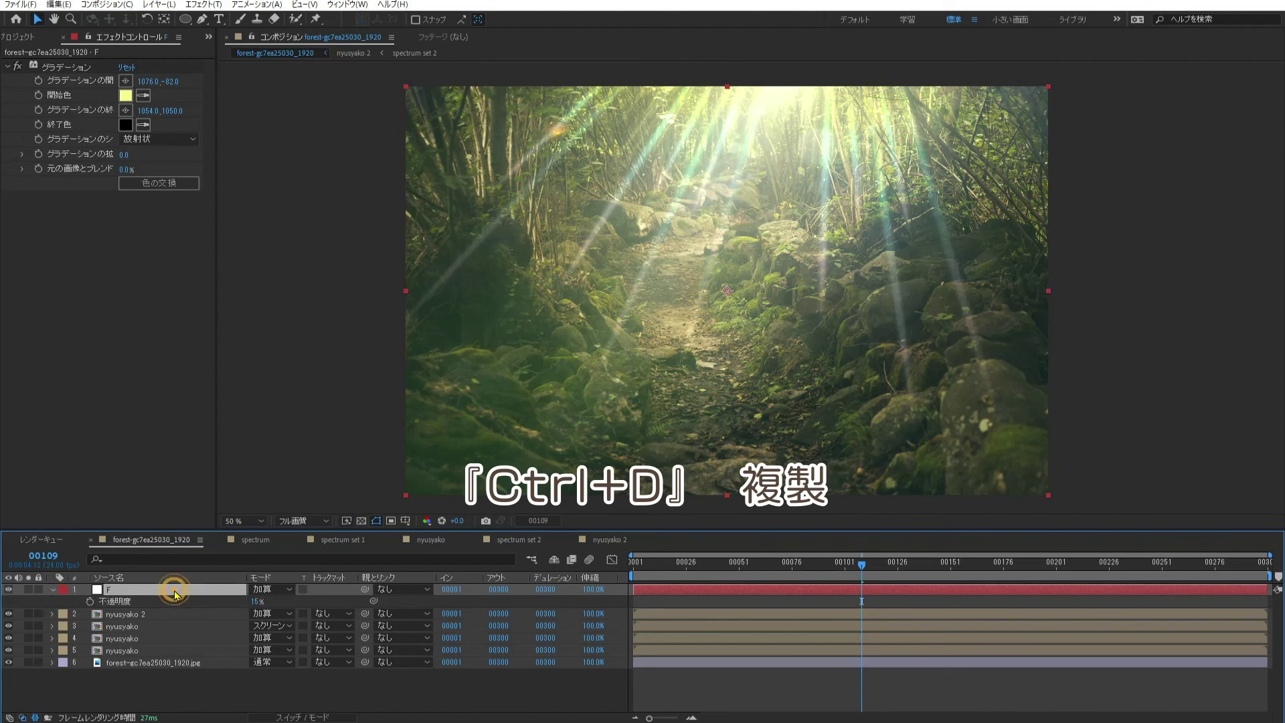
Step: Duplicate layer F, blend the copy with Soft Light, lower its gradient end, and nudge a spectrum ray
key(ctrl+d)
click(278, 589)
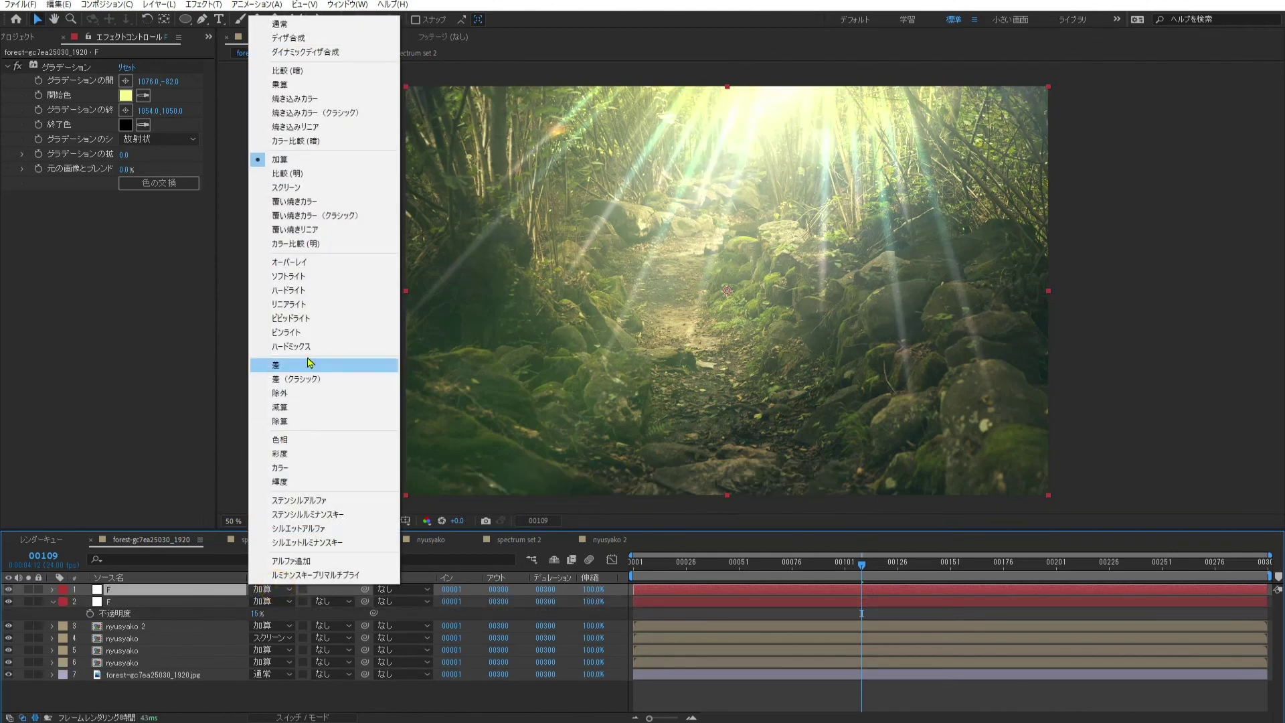
click(310, 276)
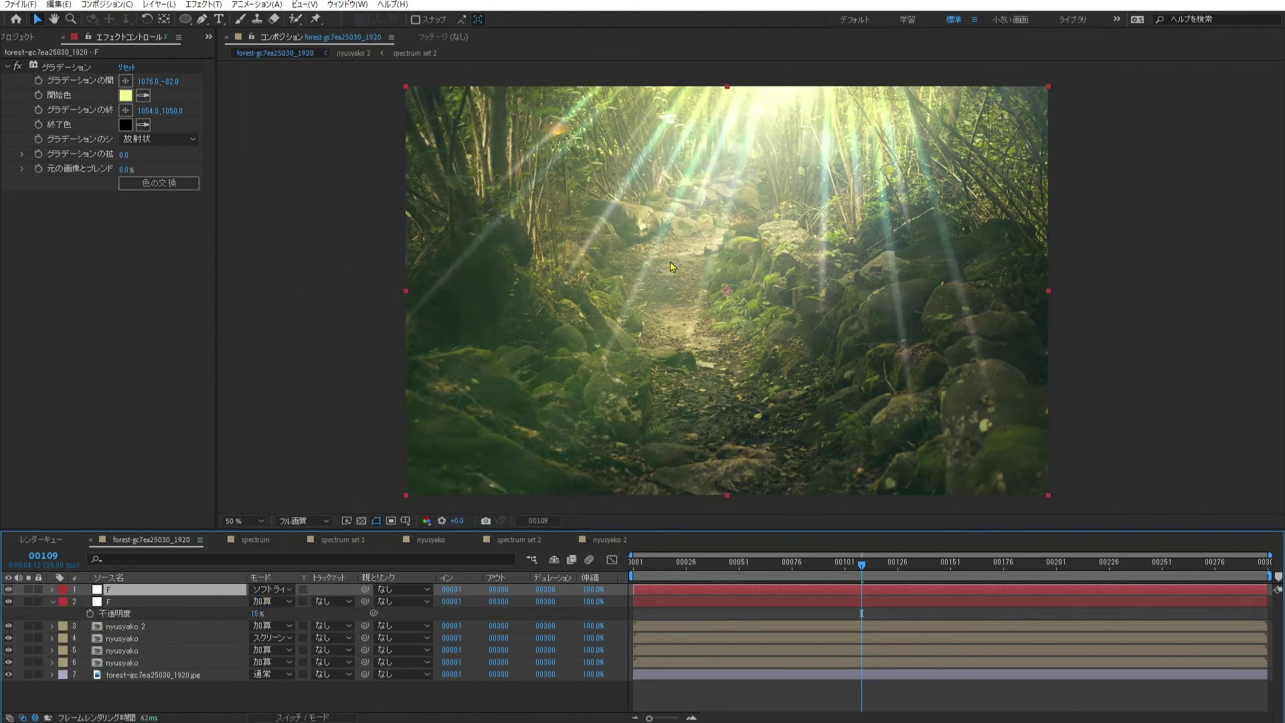
click(73, 70)
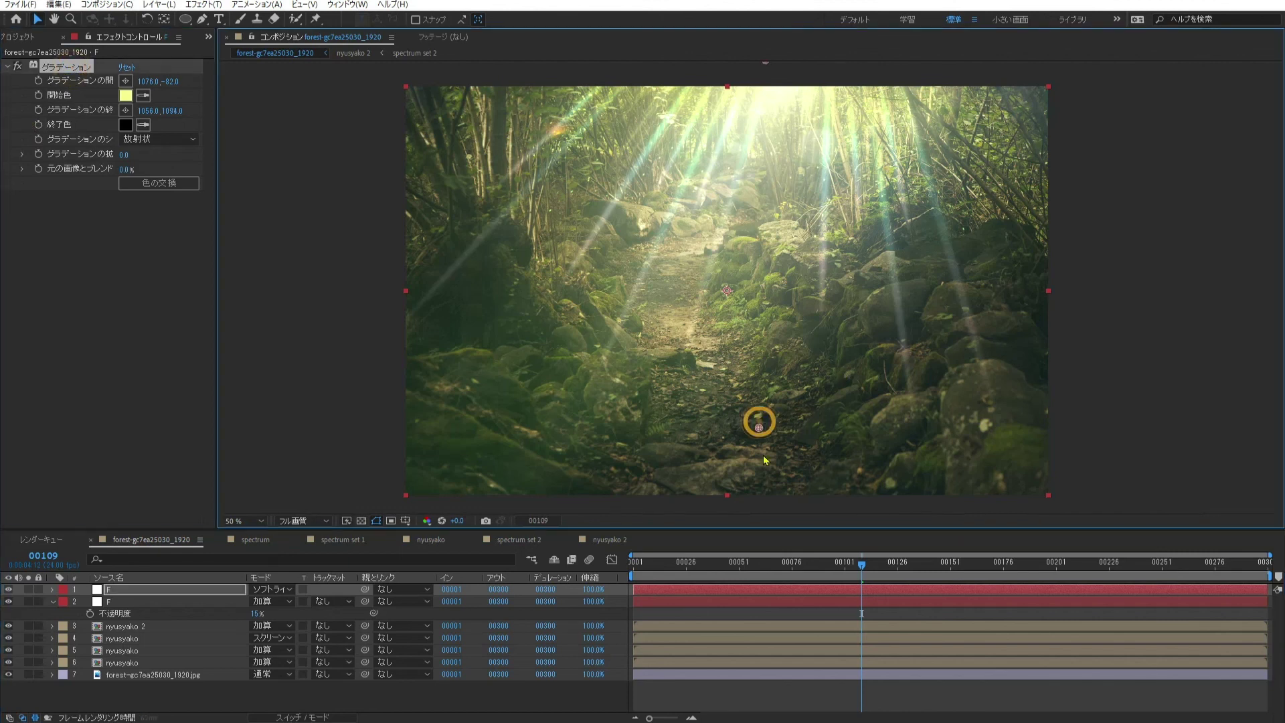
drag(760, 426, 768, 494)
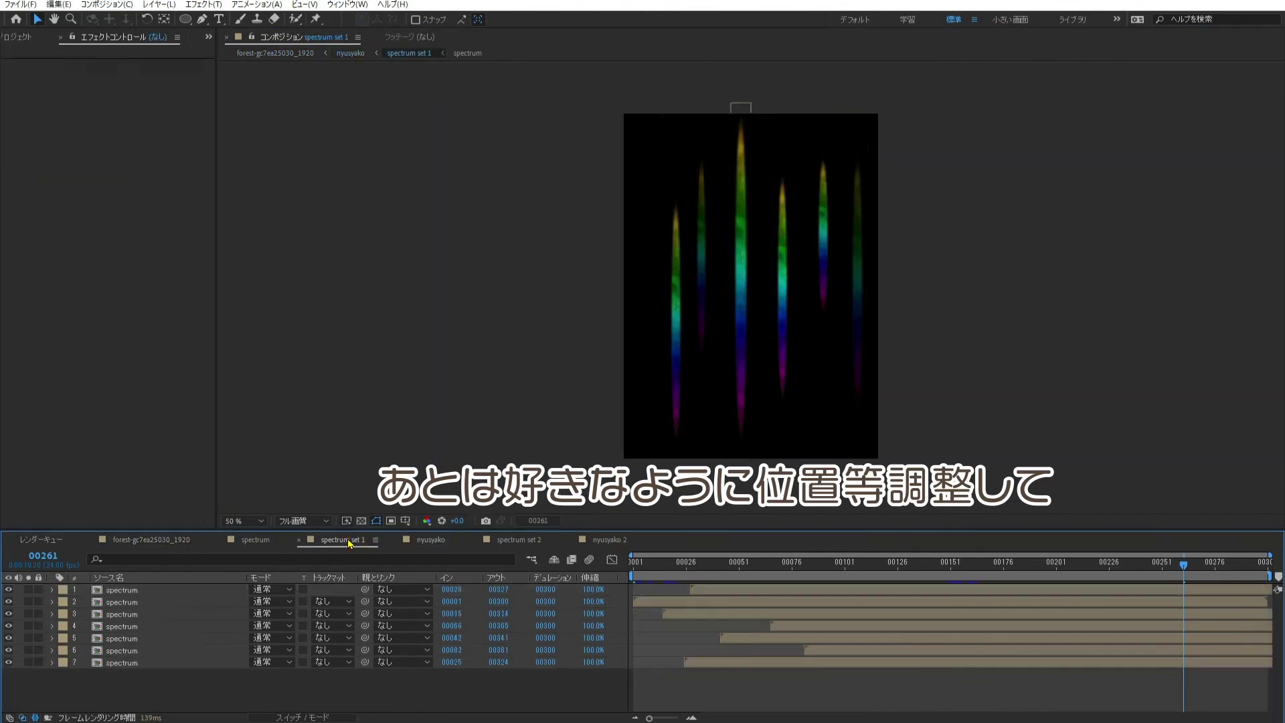
click(737, 273)
drag(680, 321, 676, 319)
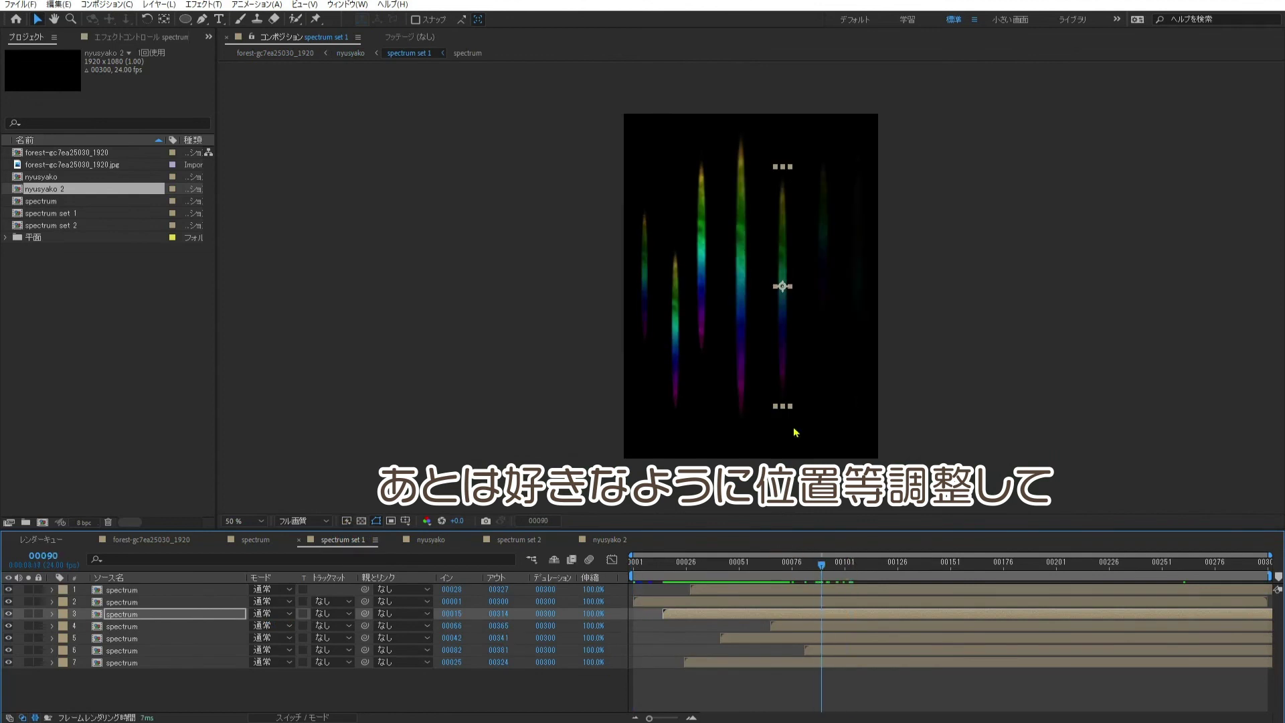
Step: Move the left and right spectrum rays down and shift another ray left
drag(677, 335, 676, 353)
drag(843, 564, 813, 563)
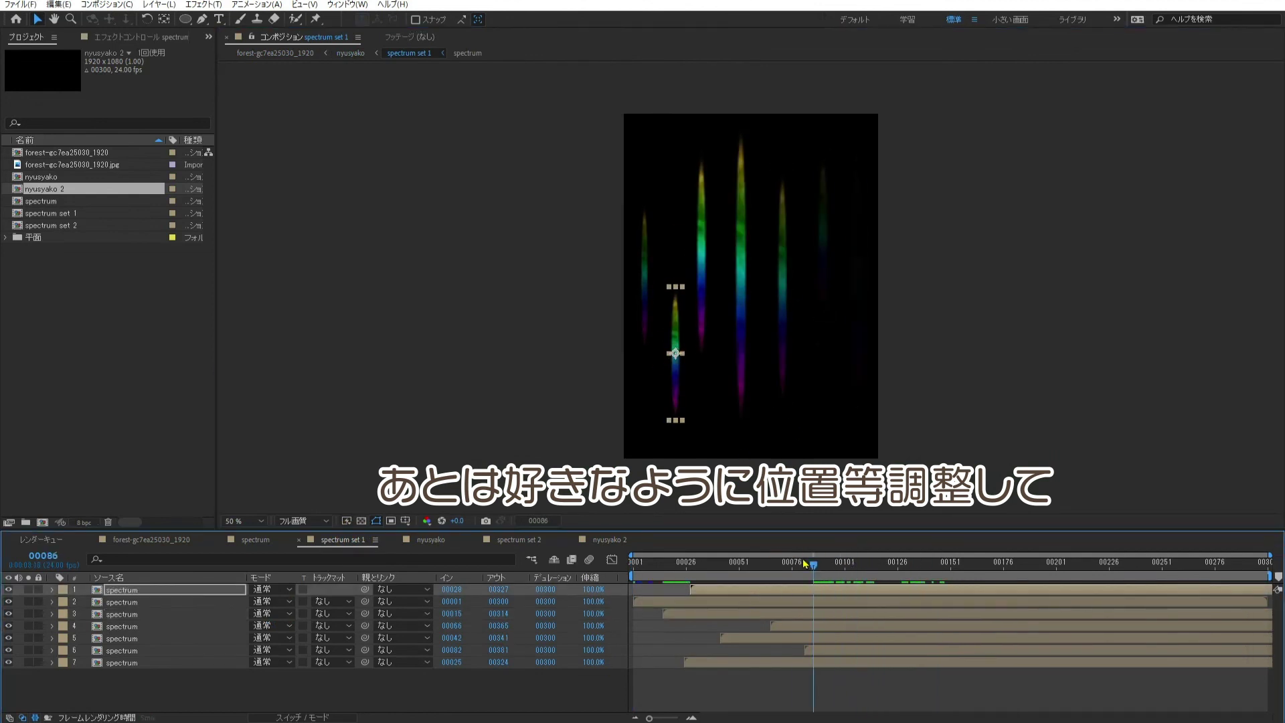
drag(821, 223, 820, 299)
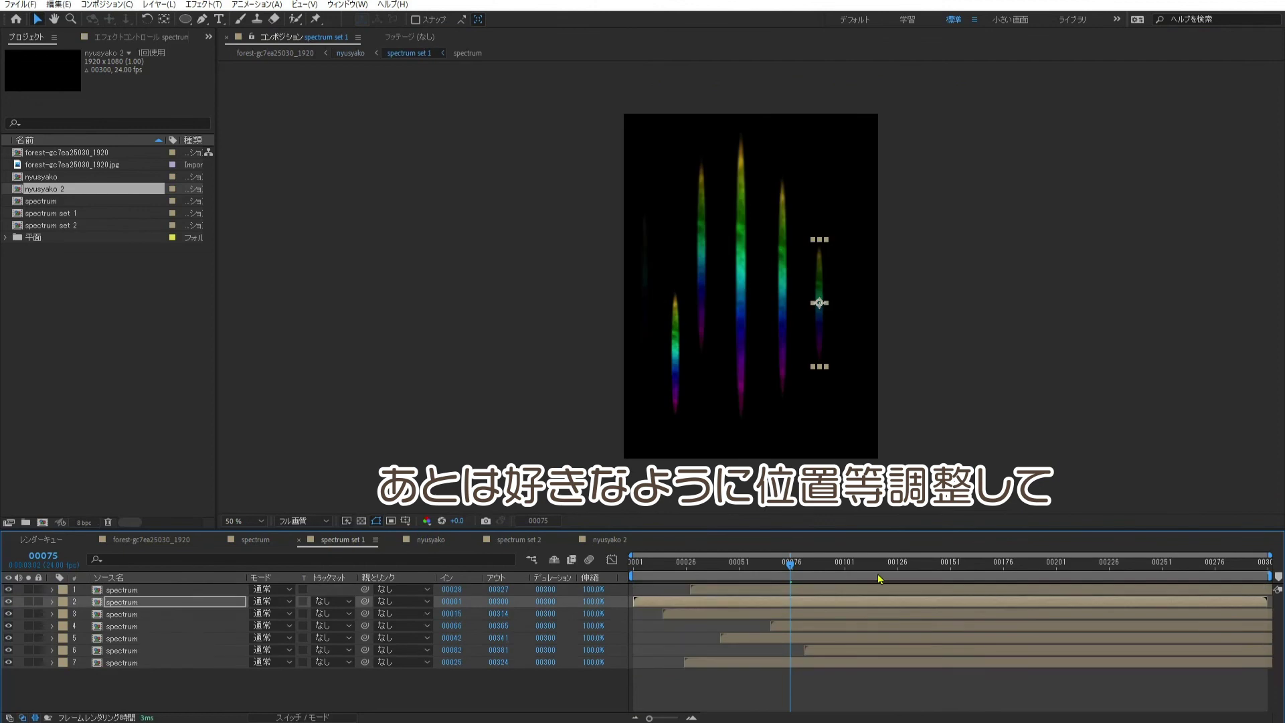
click(782, 374)
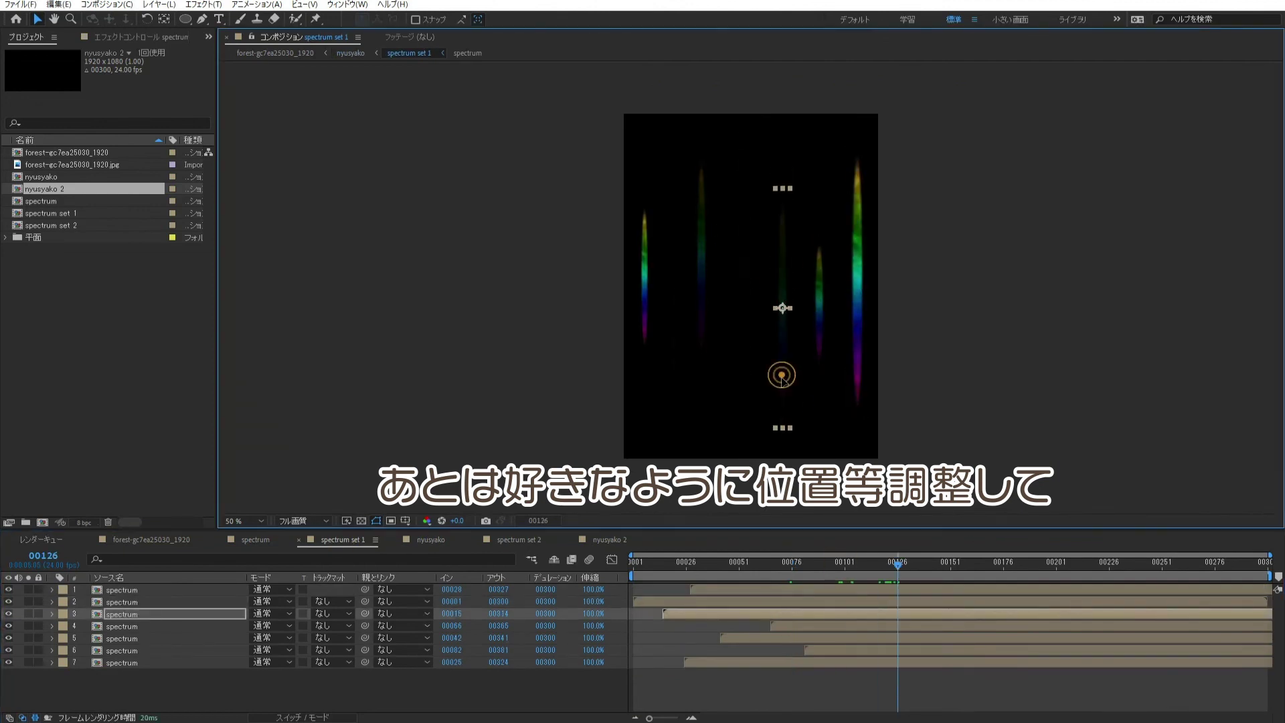
drag(680, 266, 646, 290)
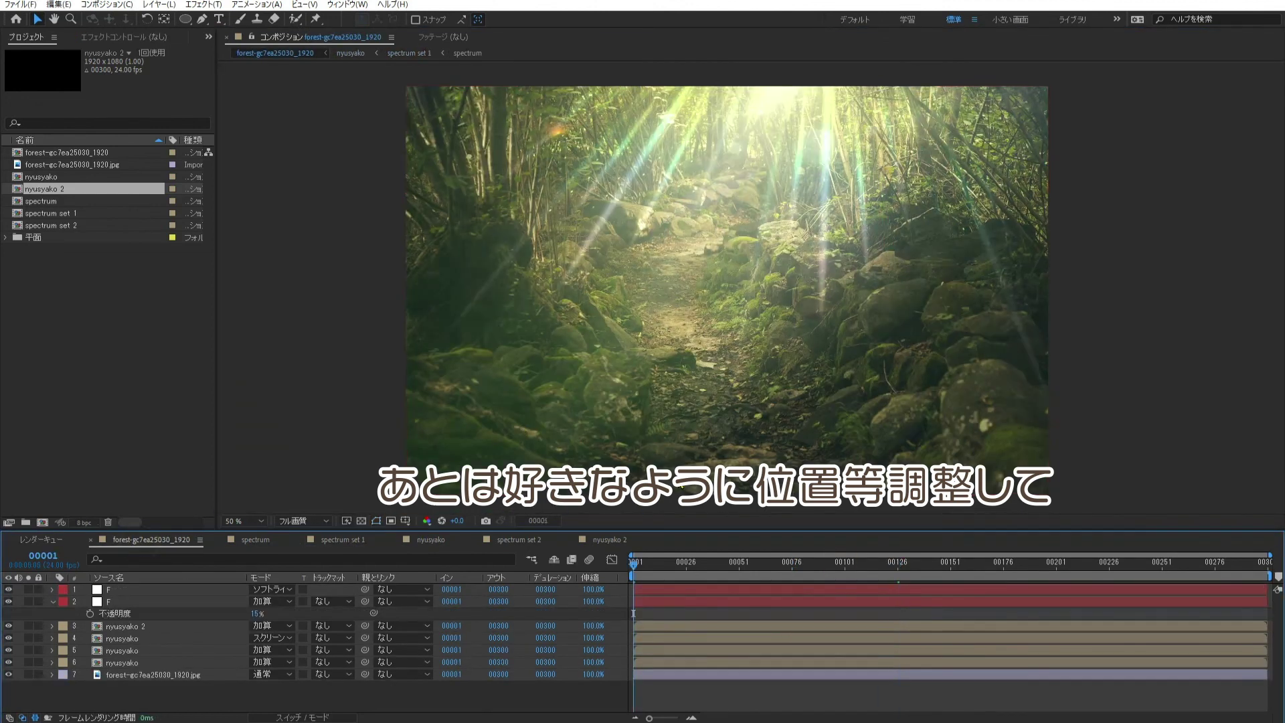
Step: Preview the composite, move two more spectrum set layers, and return to the forest comp
key(space)
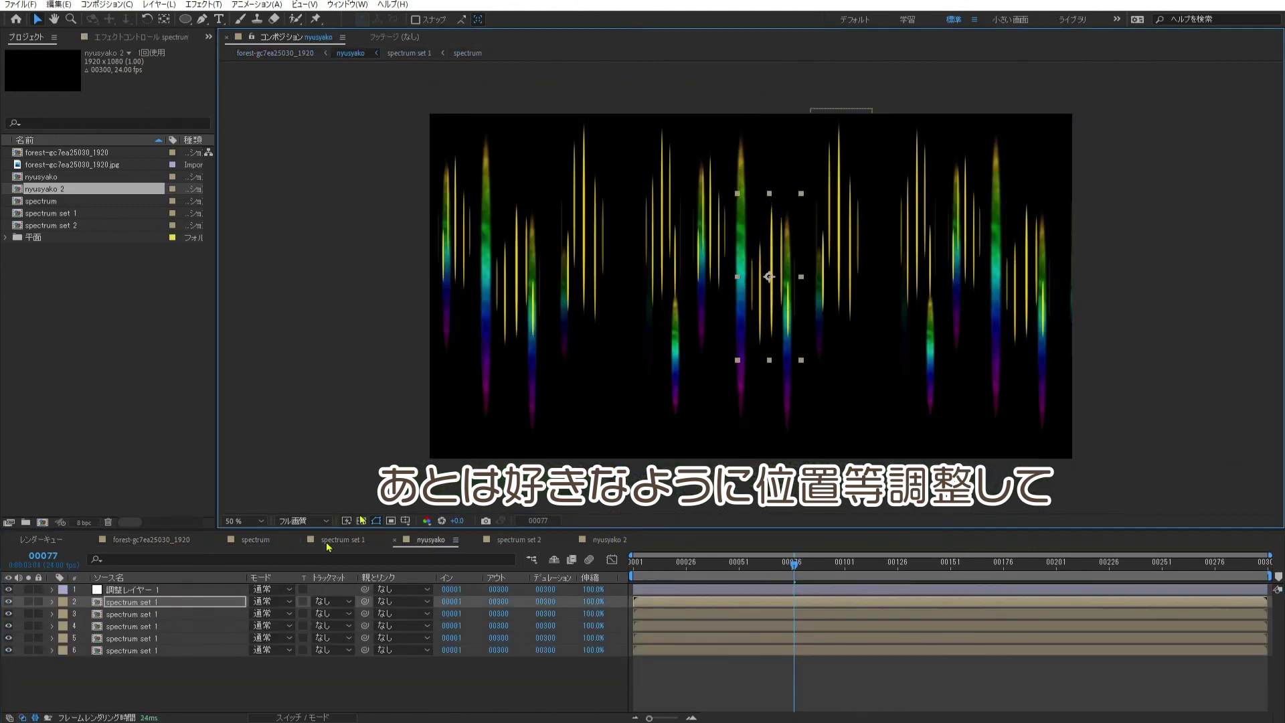
drag(770, 279, 847, 246)
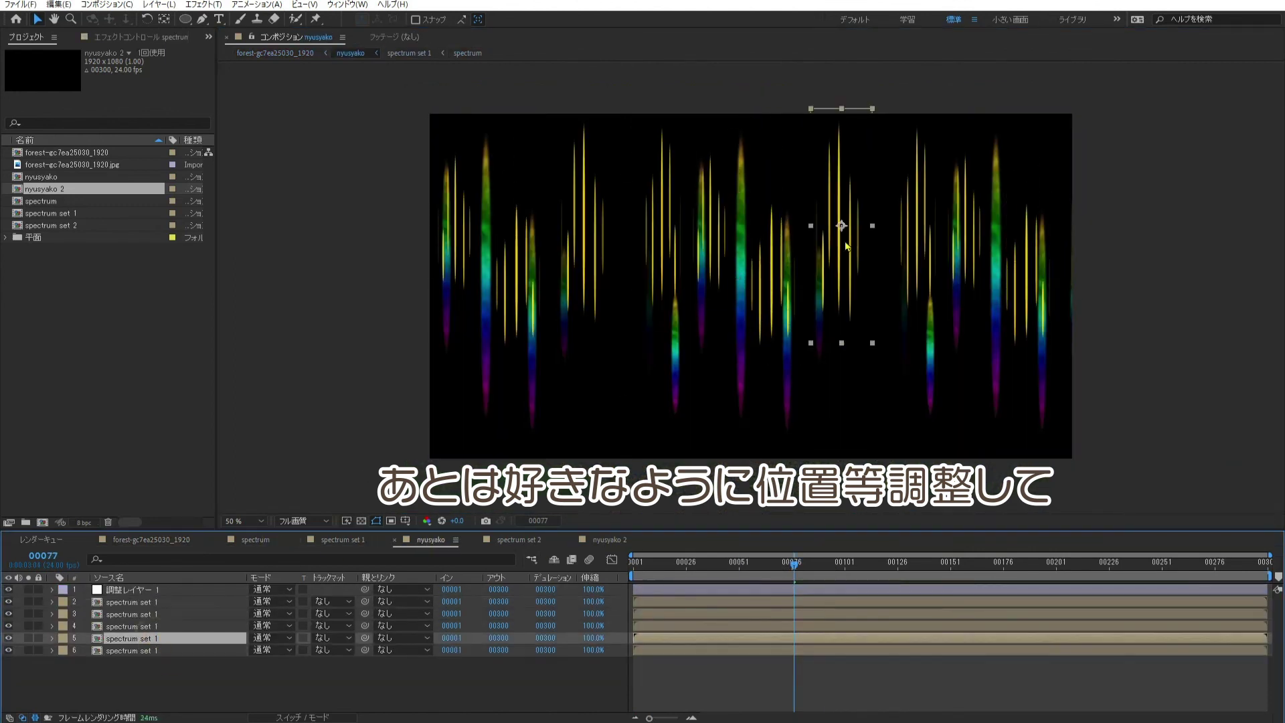
drag(687, 236, 687, 303)
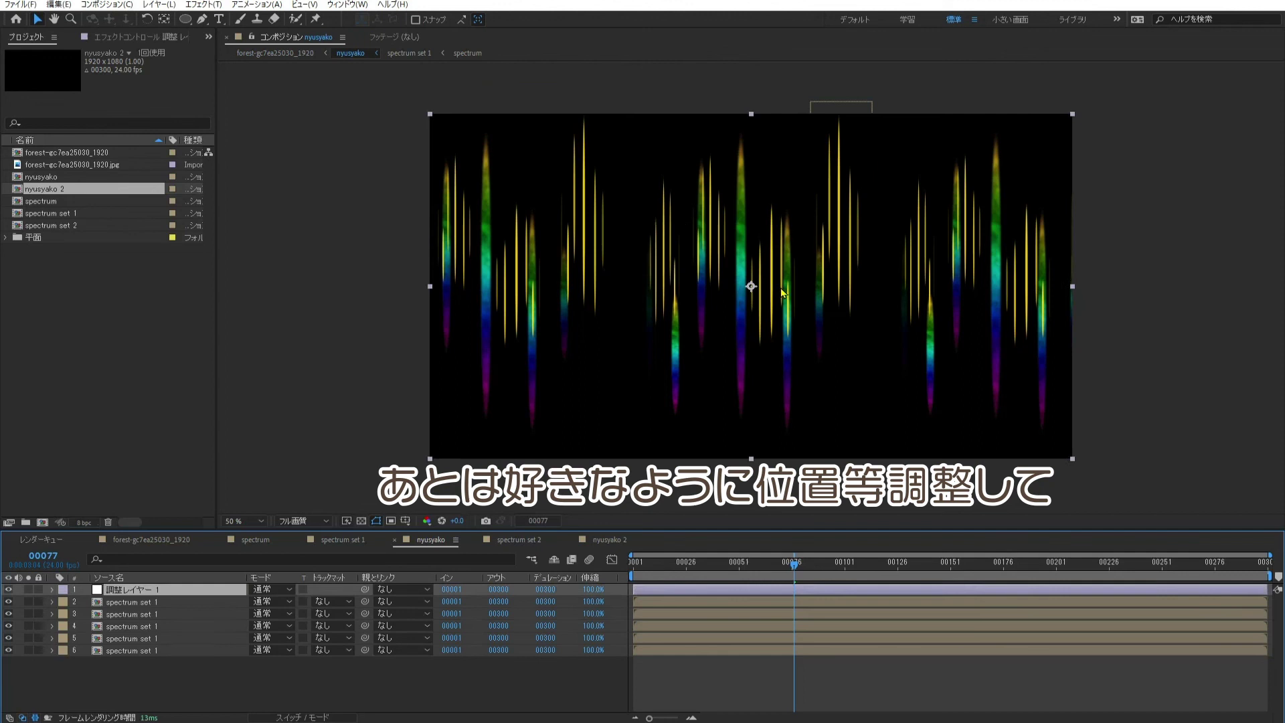
click(810, 221)
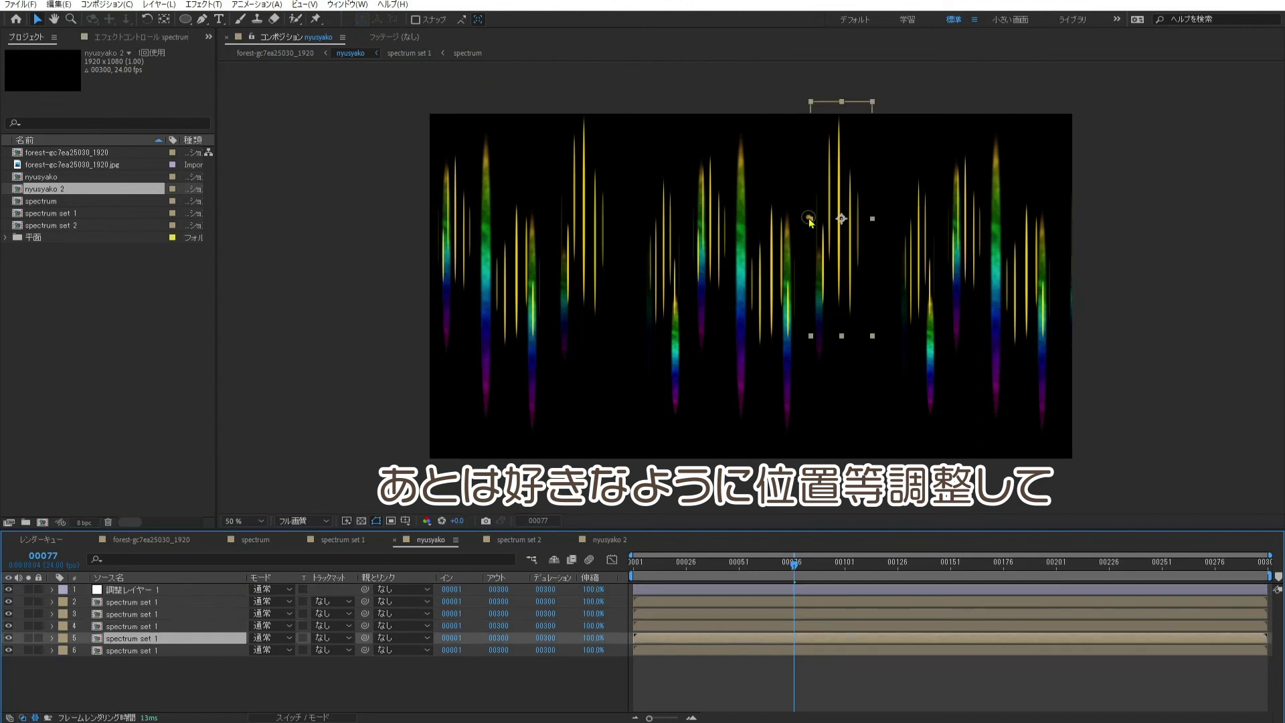
click(164, 541)
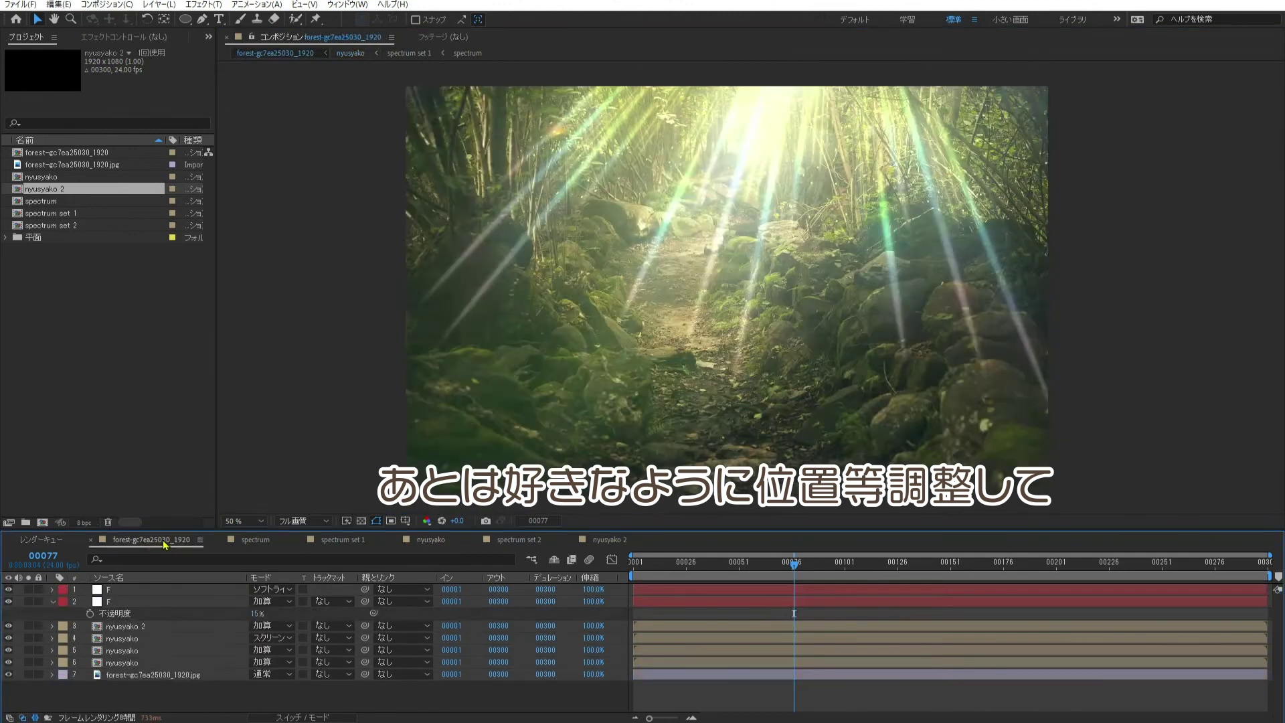